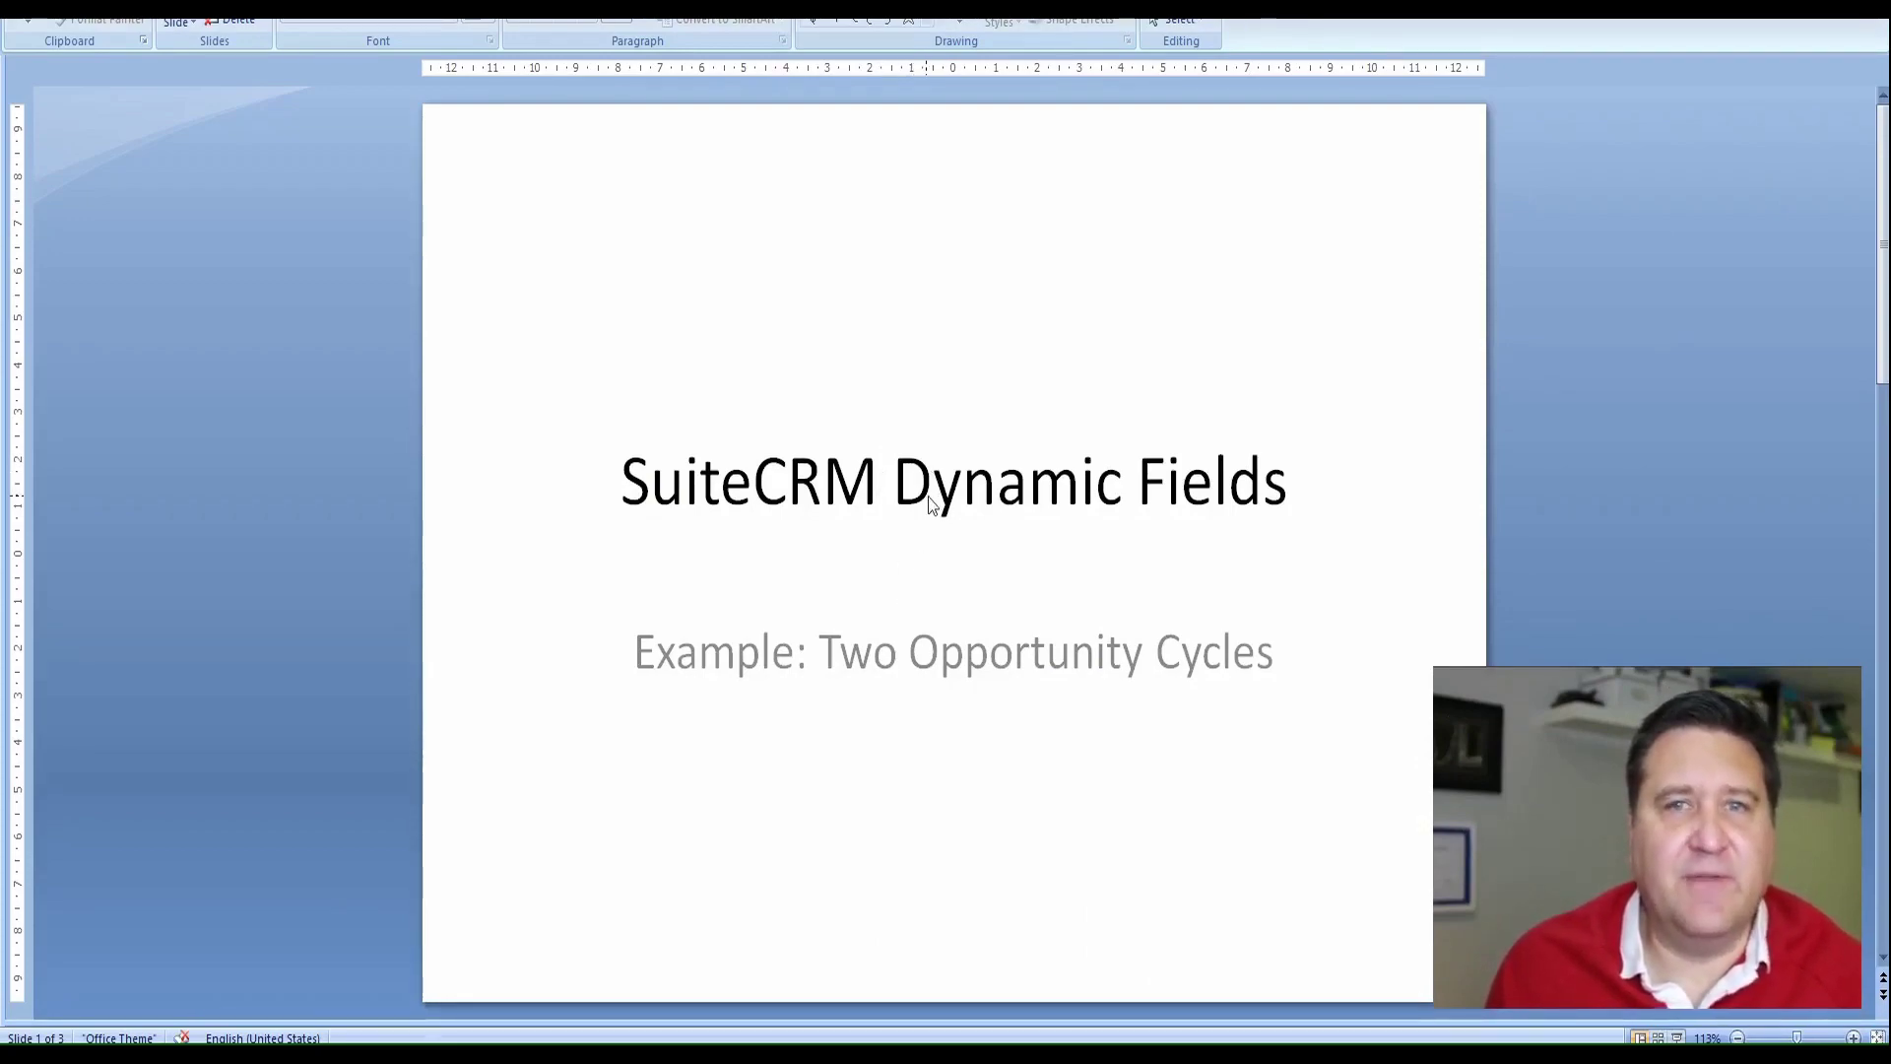
Scroll from the Opportunity Cycle slide down to slide 3, Parent: Opportunity Type
scroll(929, 504, down, 1)
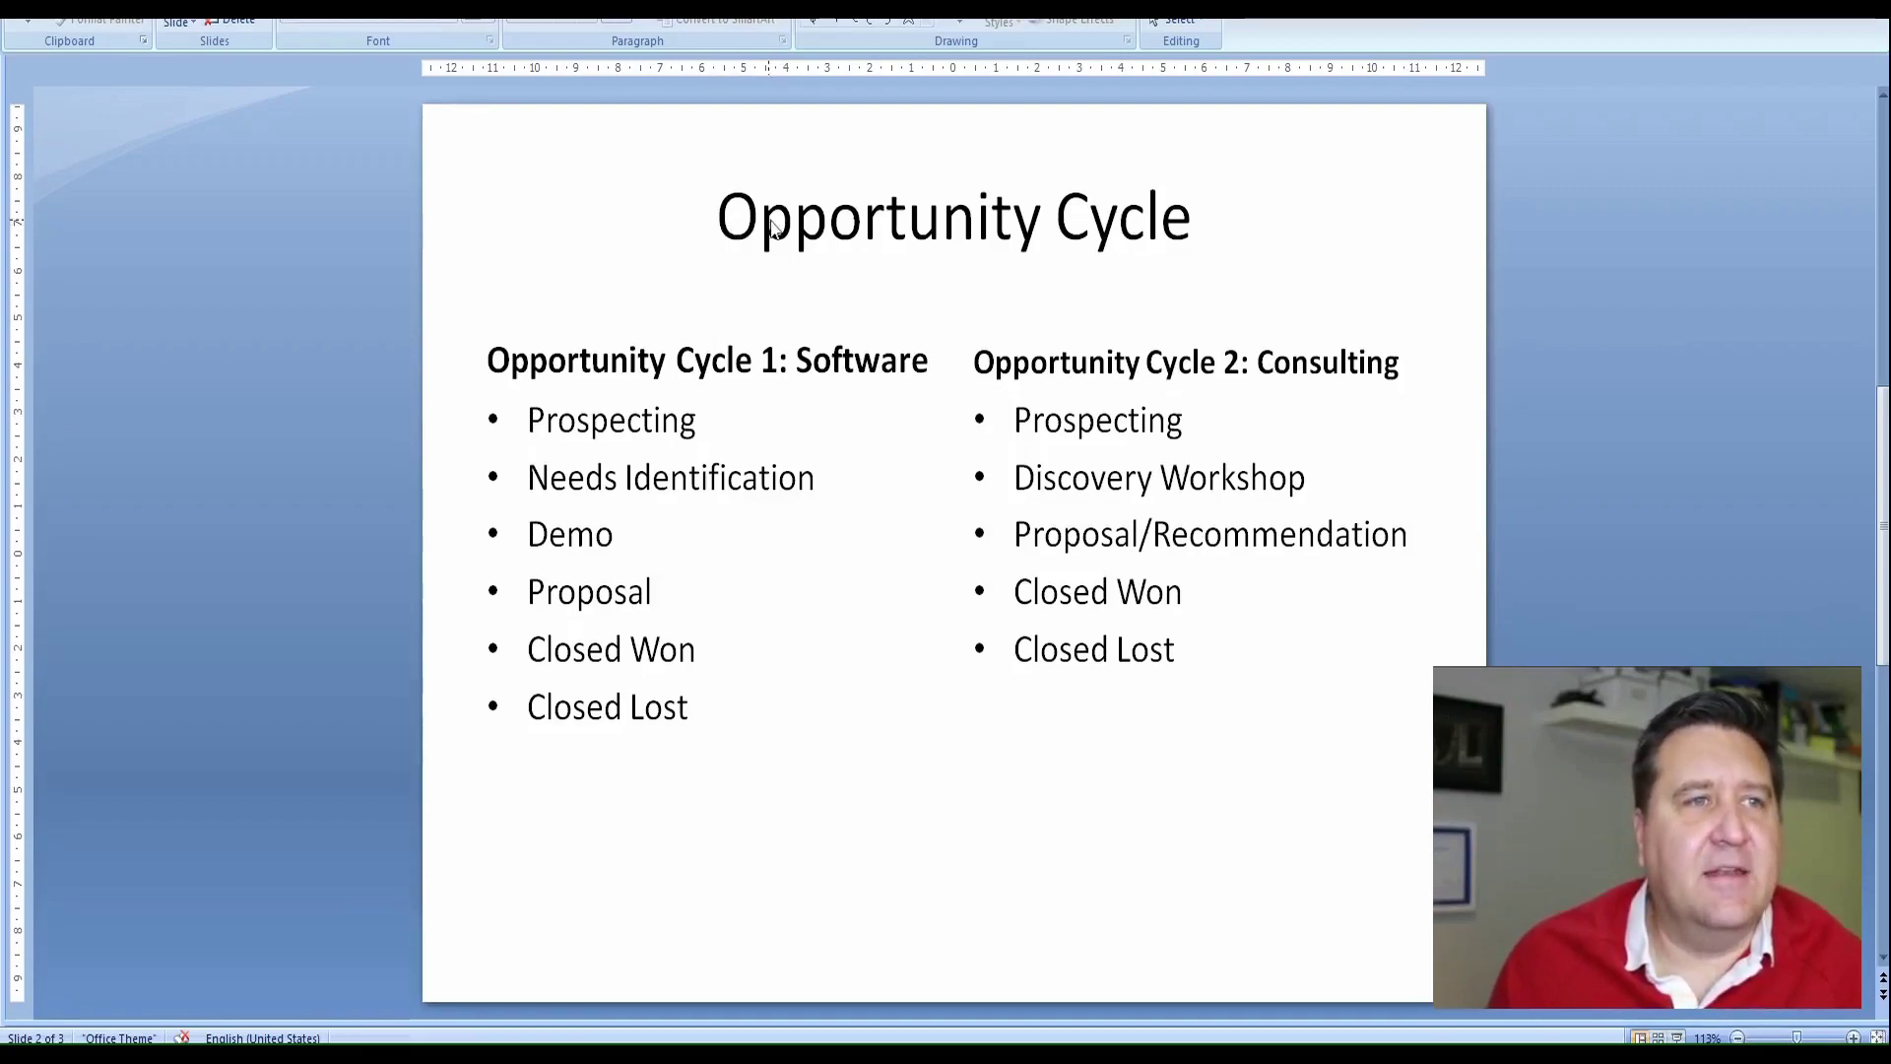
scroll(774, 228, down, 1)
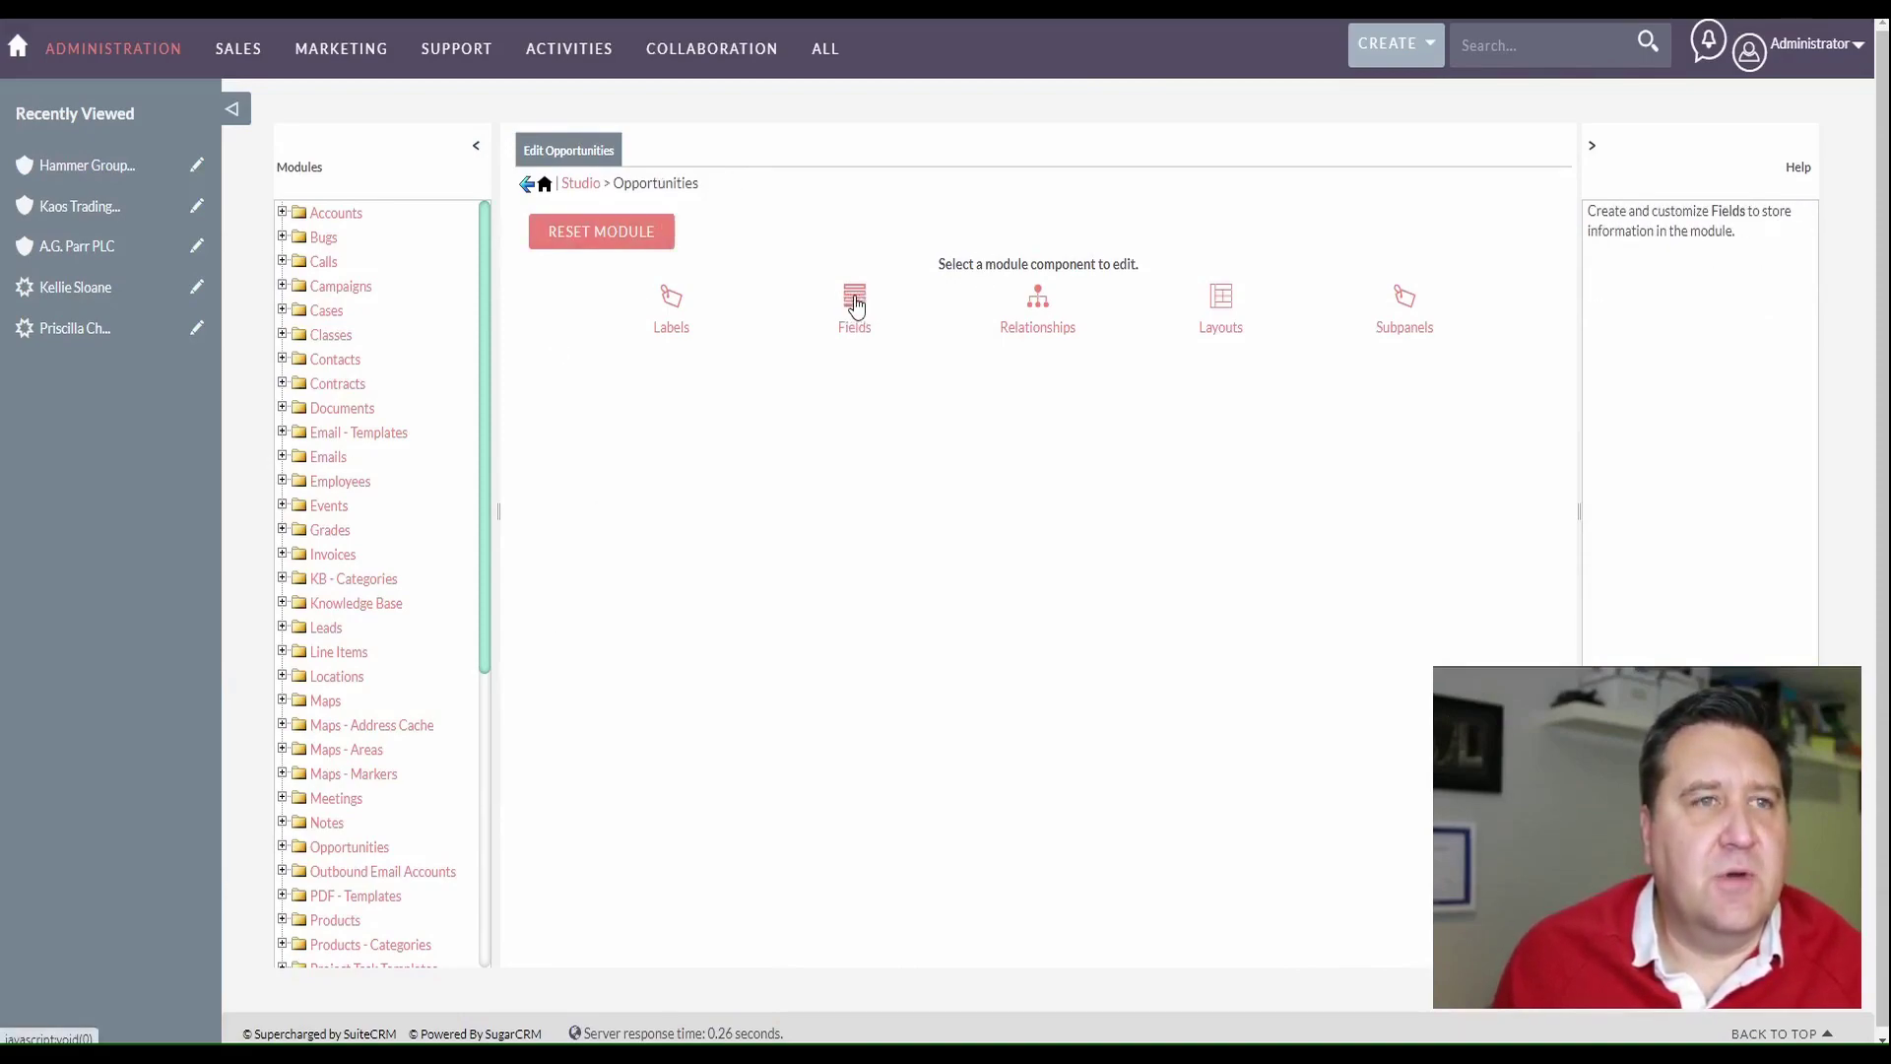
Start a new Opportunities field and enter the name opportunity_sales_type
click(855, 305)
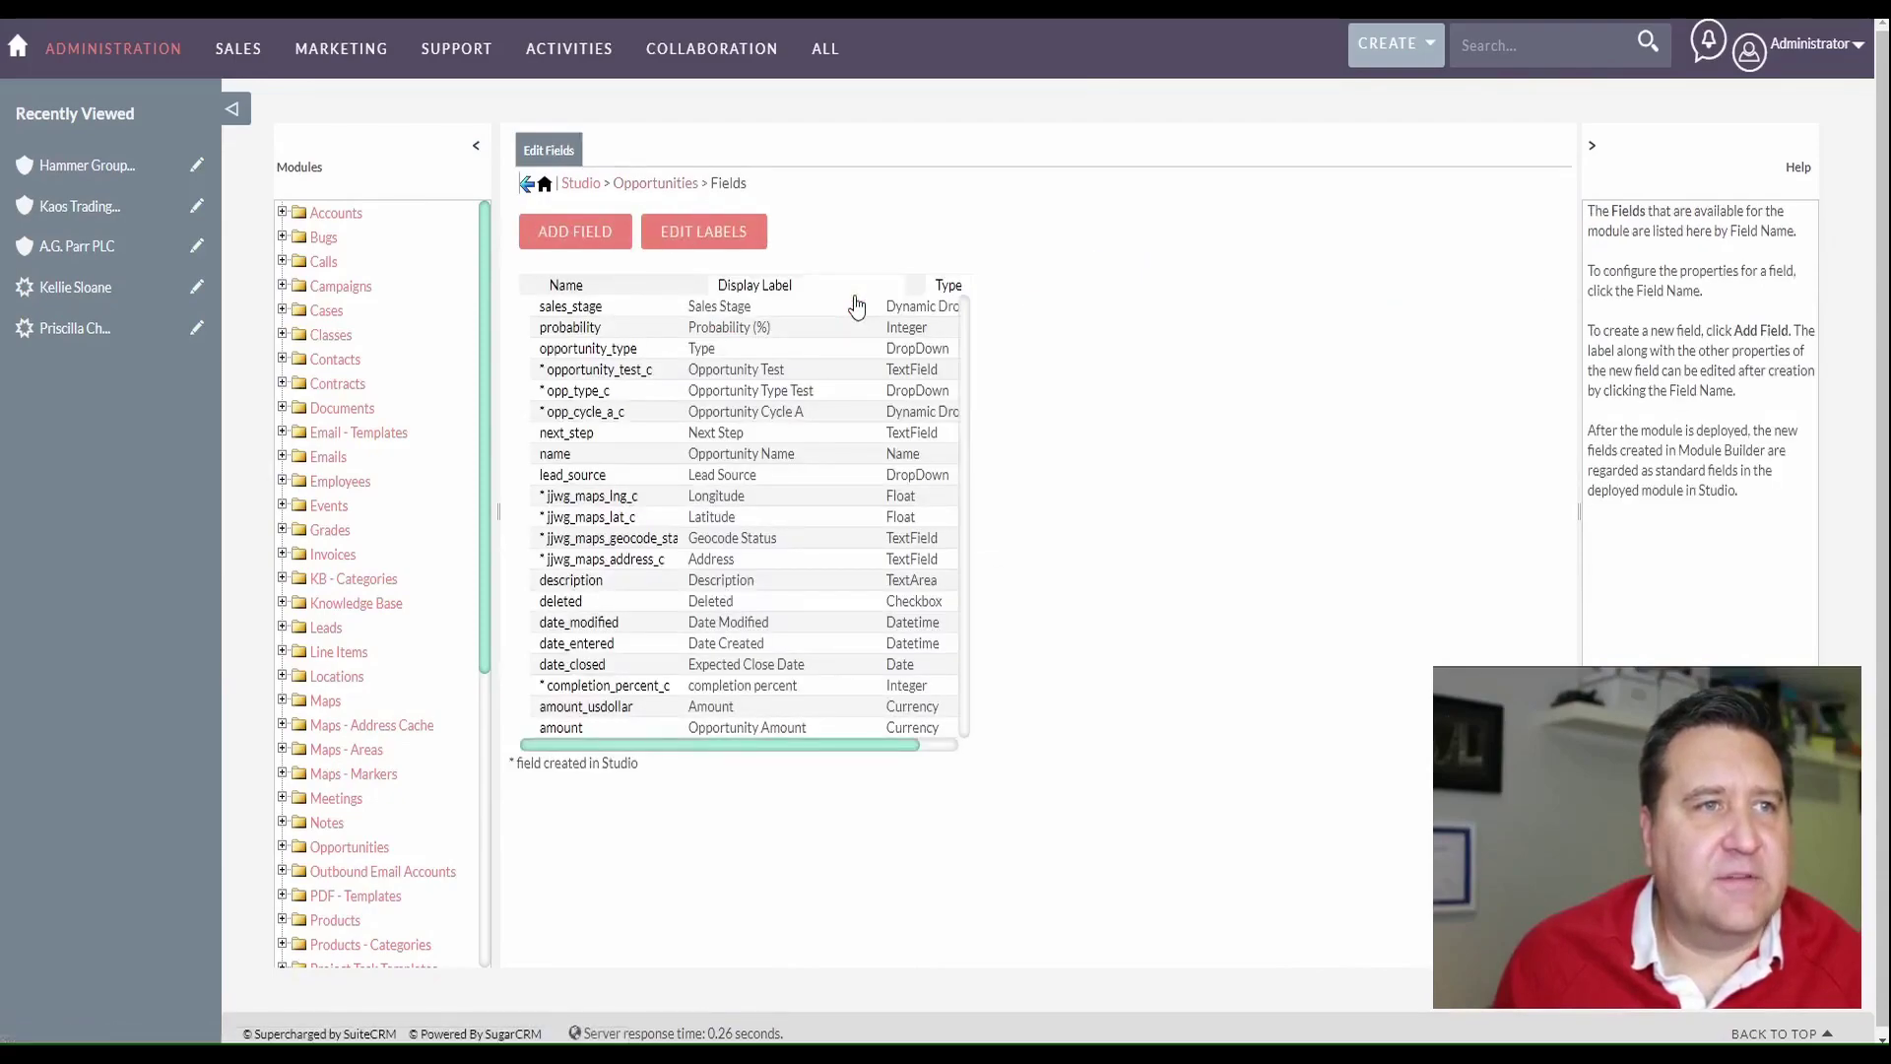
click(578, 234)
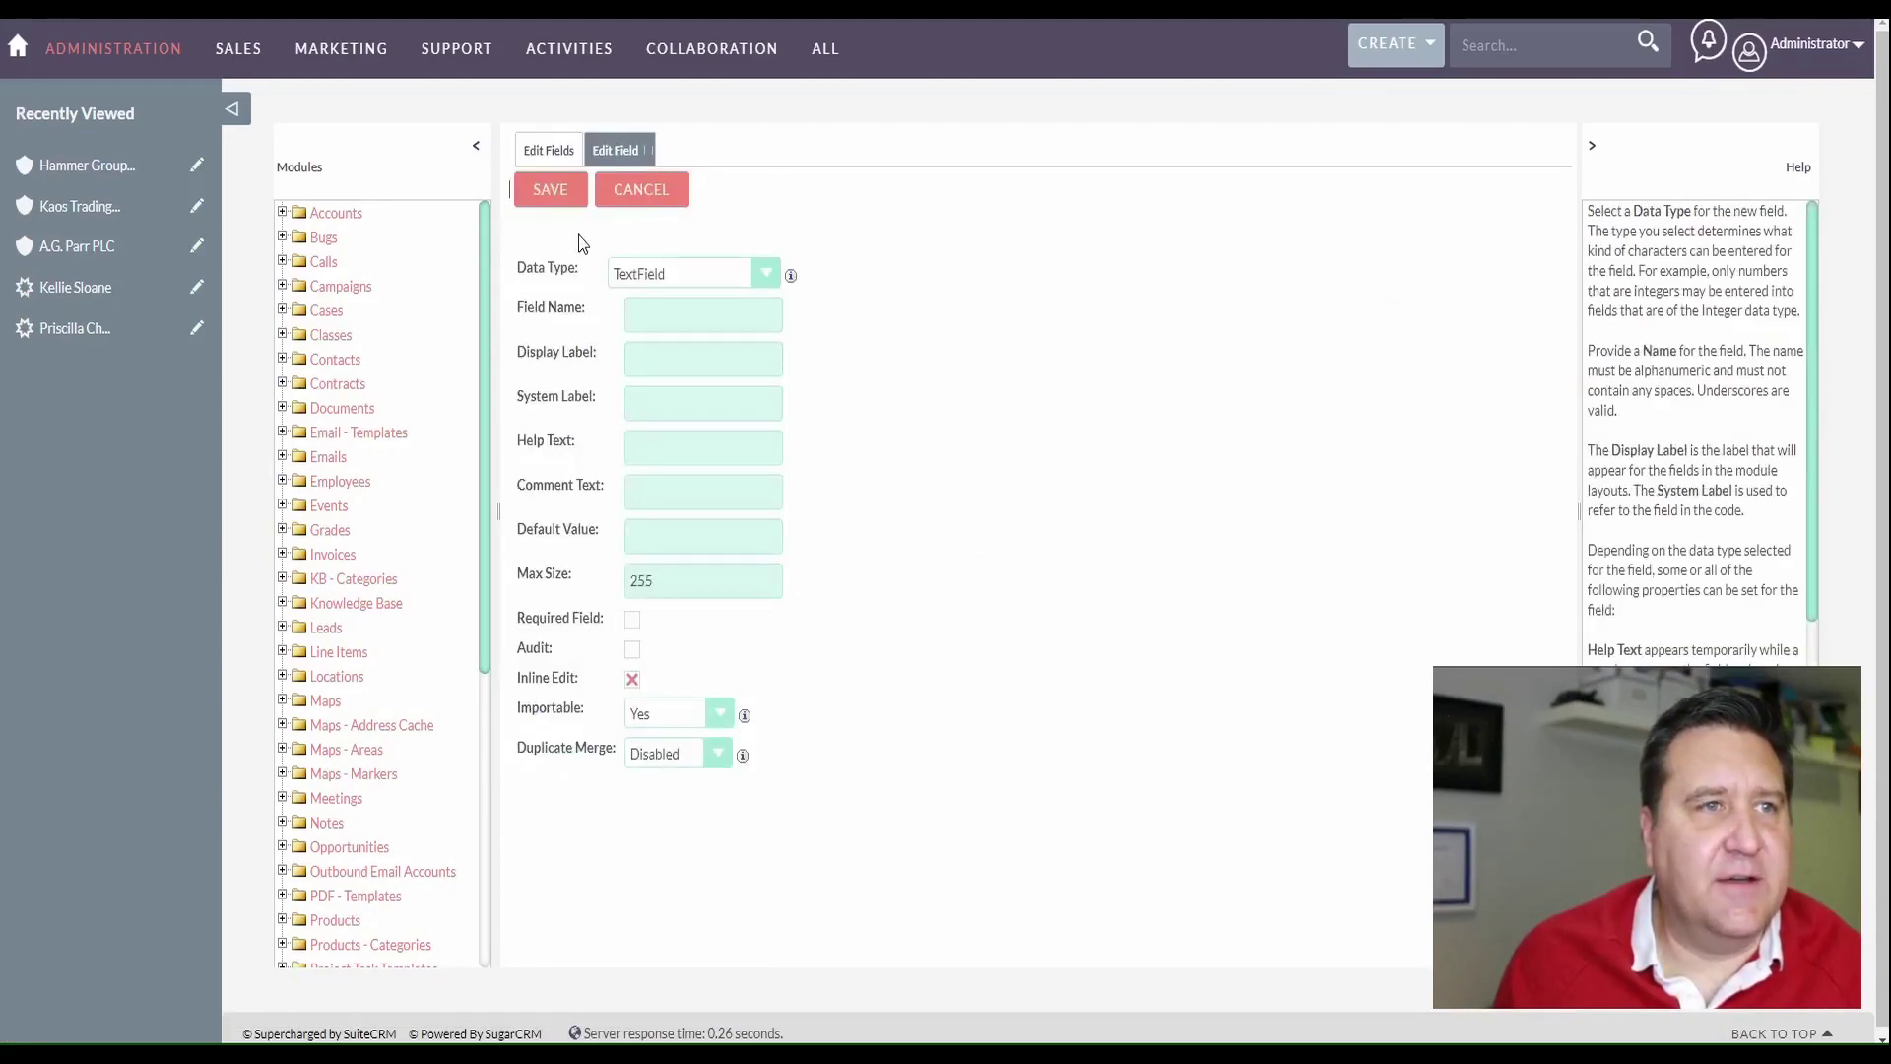
click(713, 320)
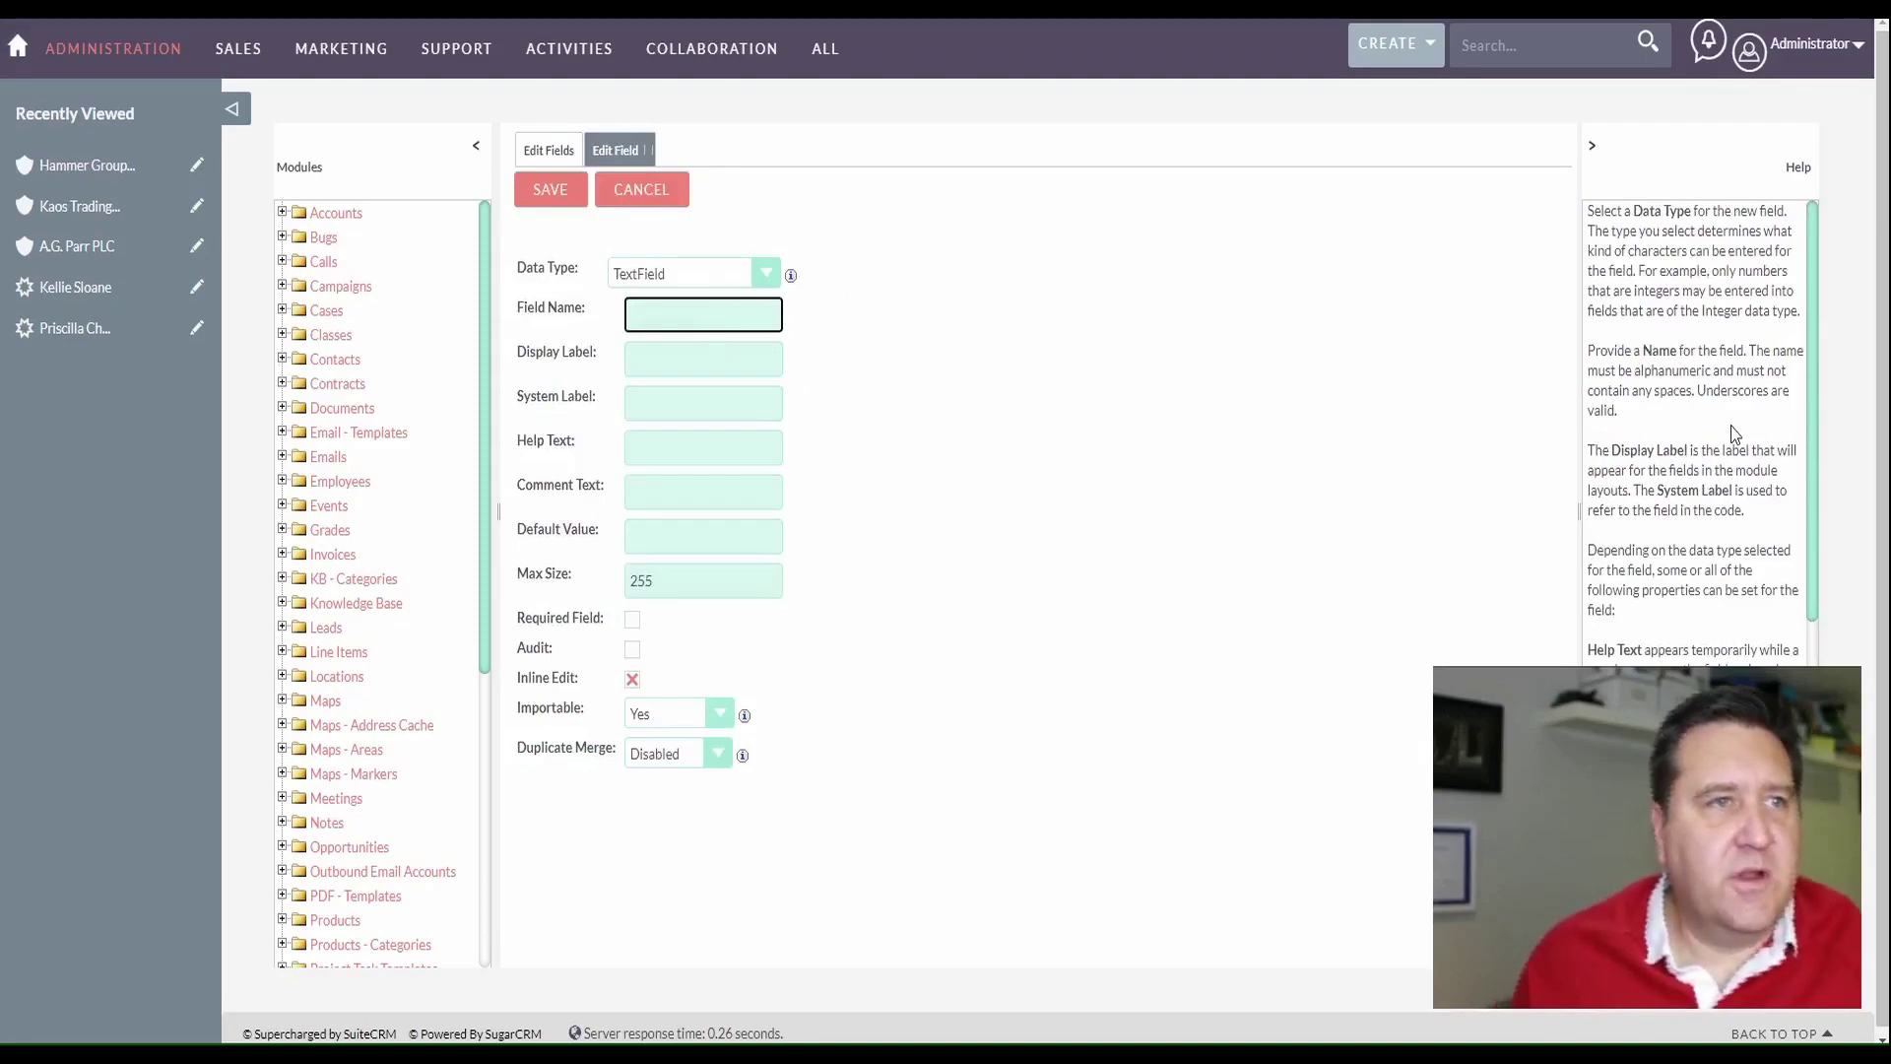
text(Oppor)
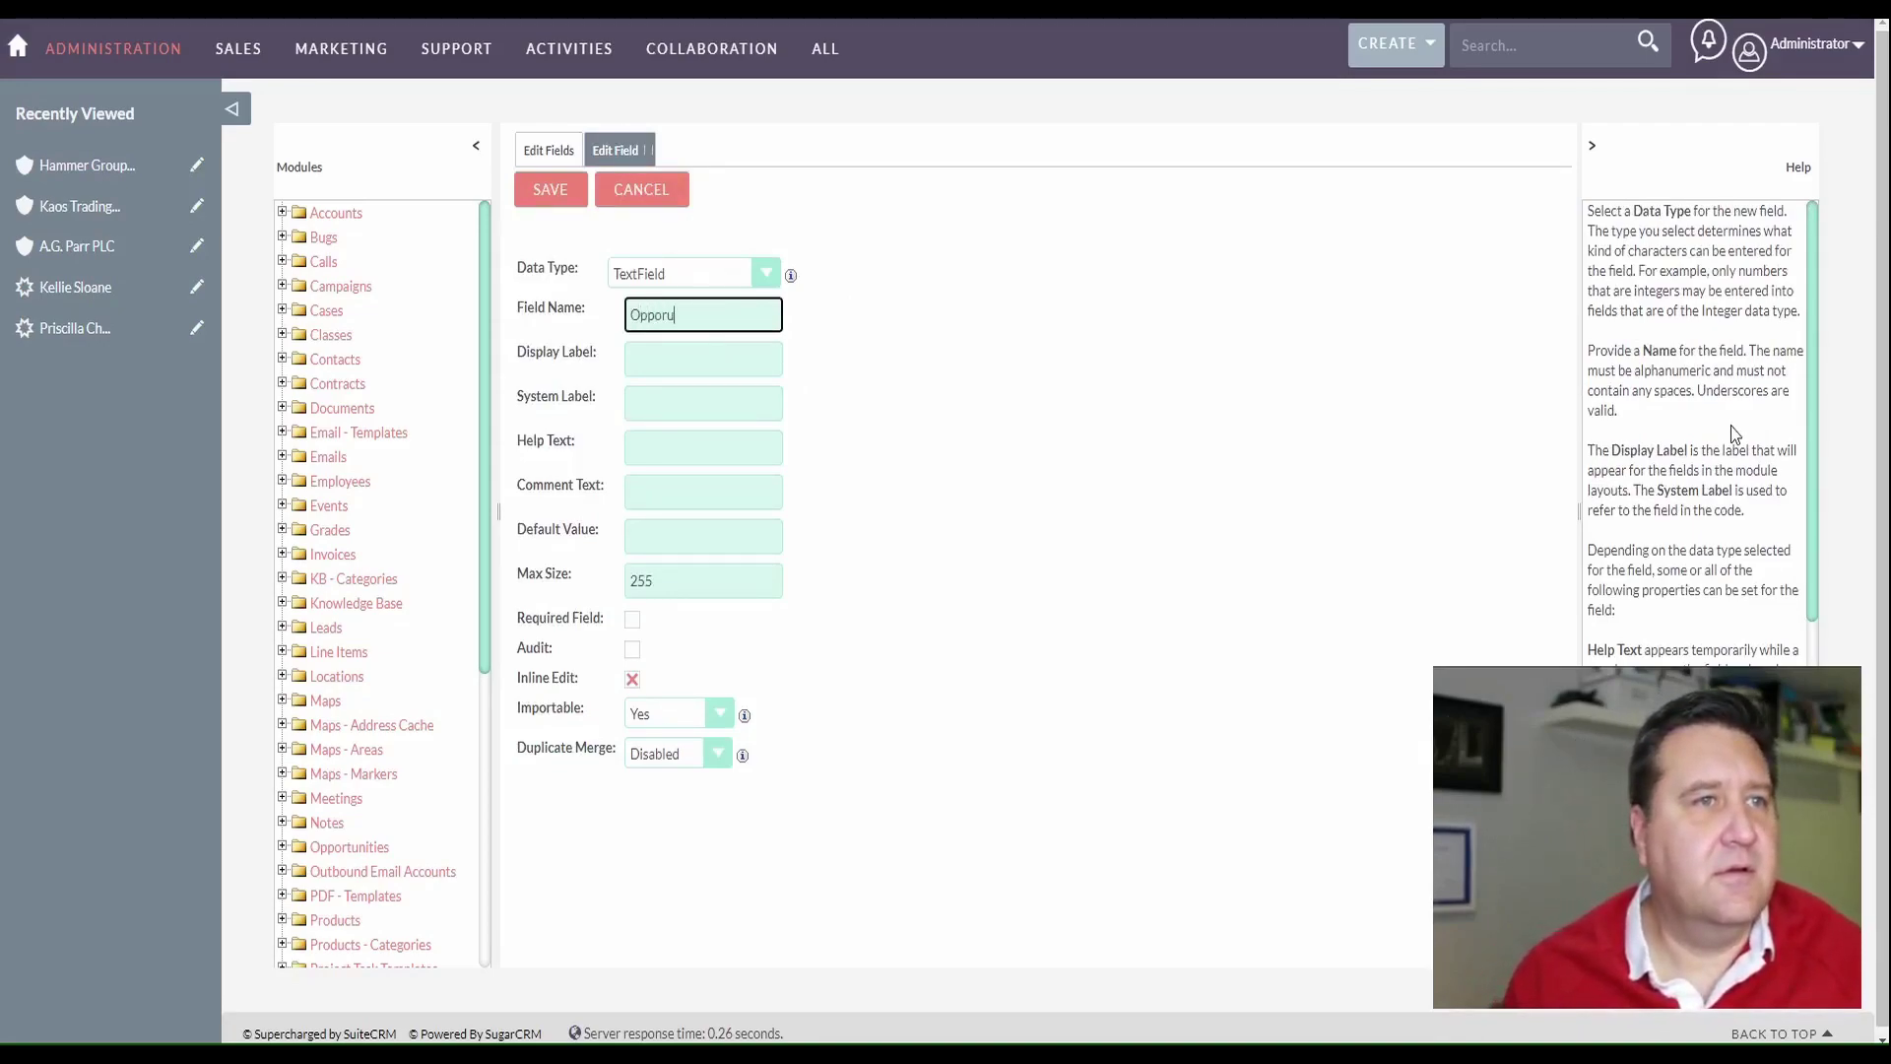
text(tunity)
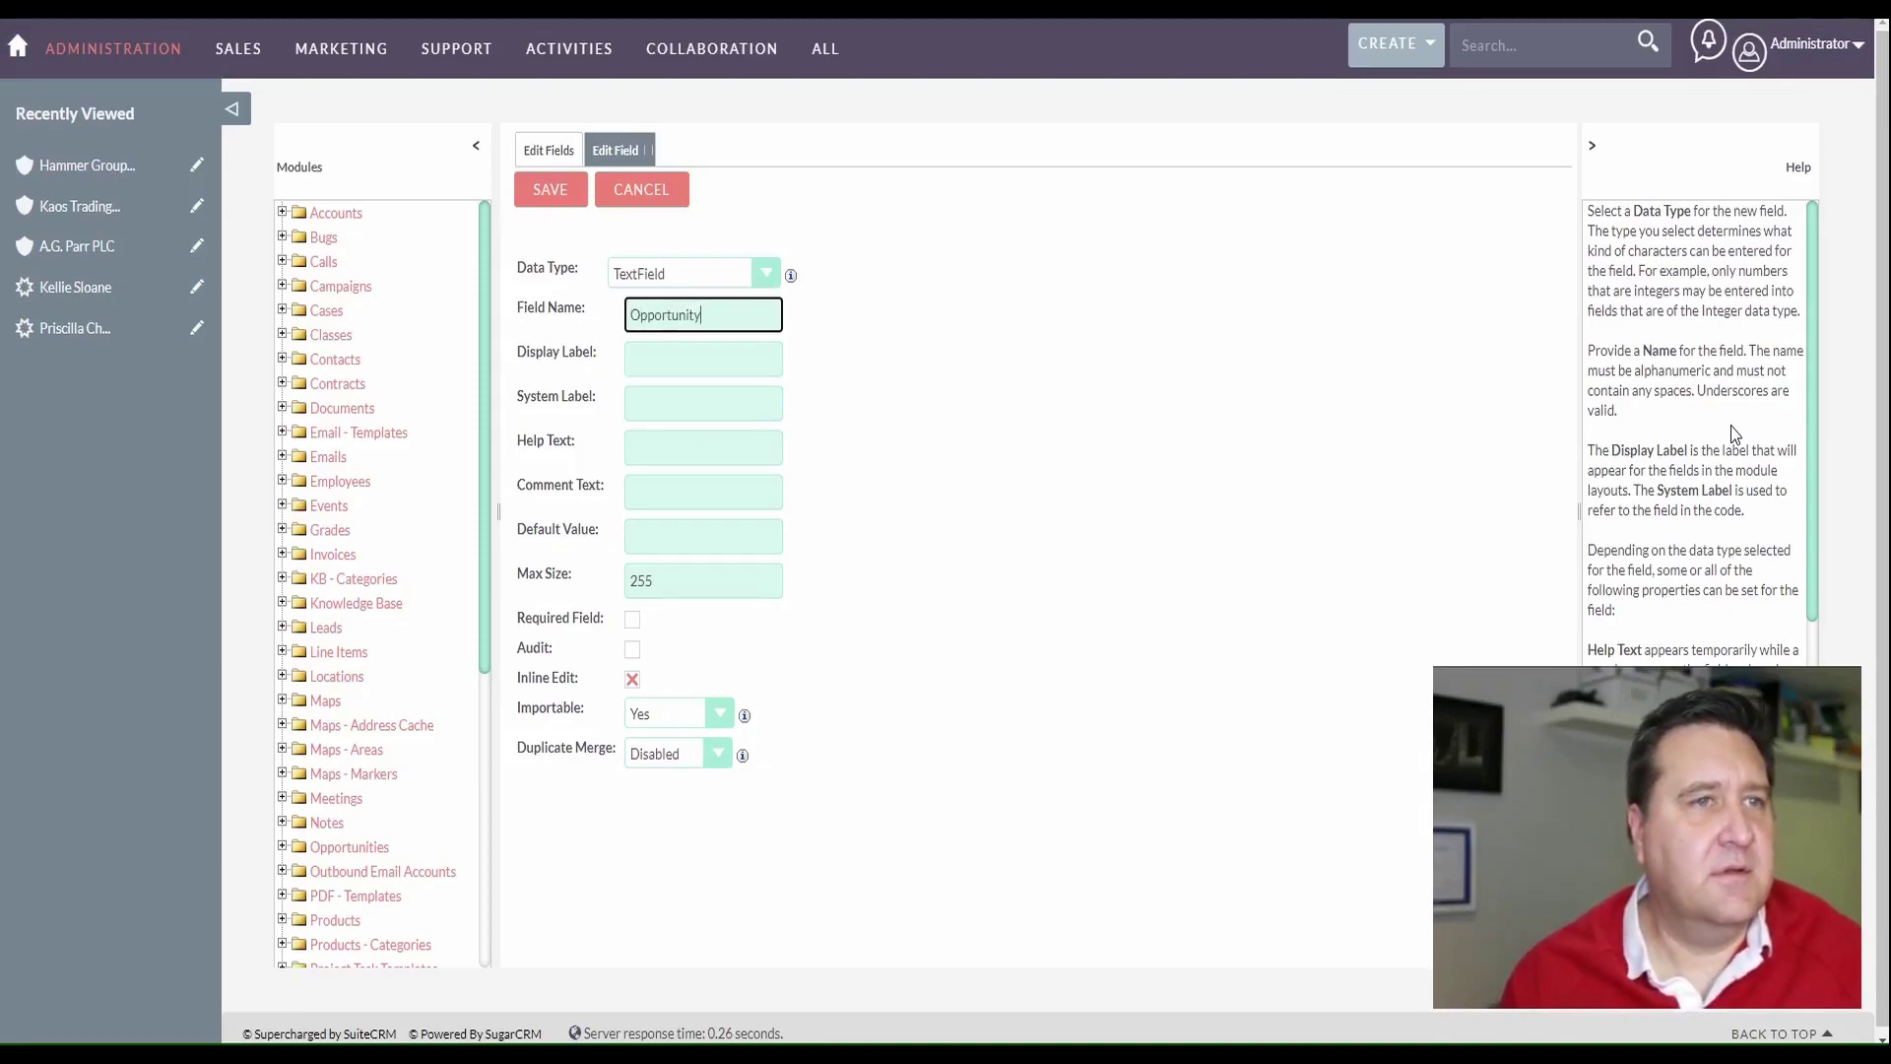
text(_Sales_Type)
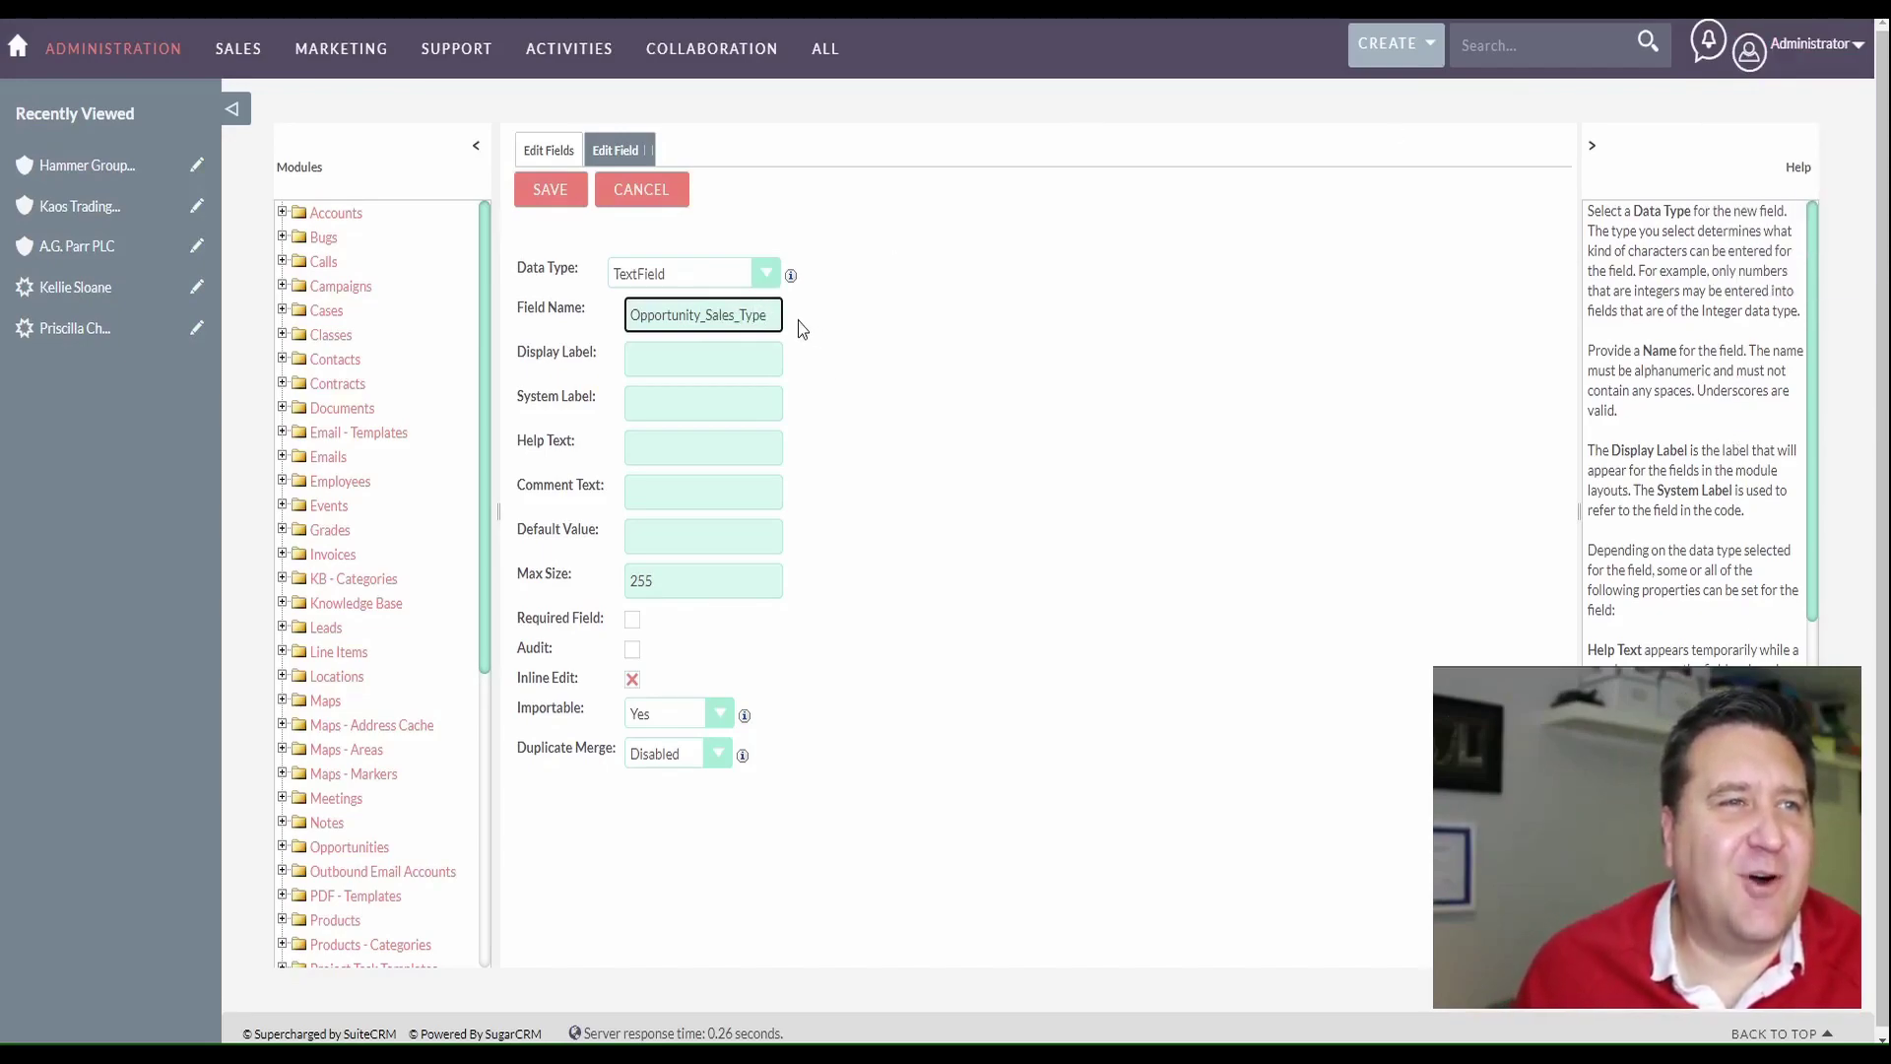
click(1000, 330)
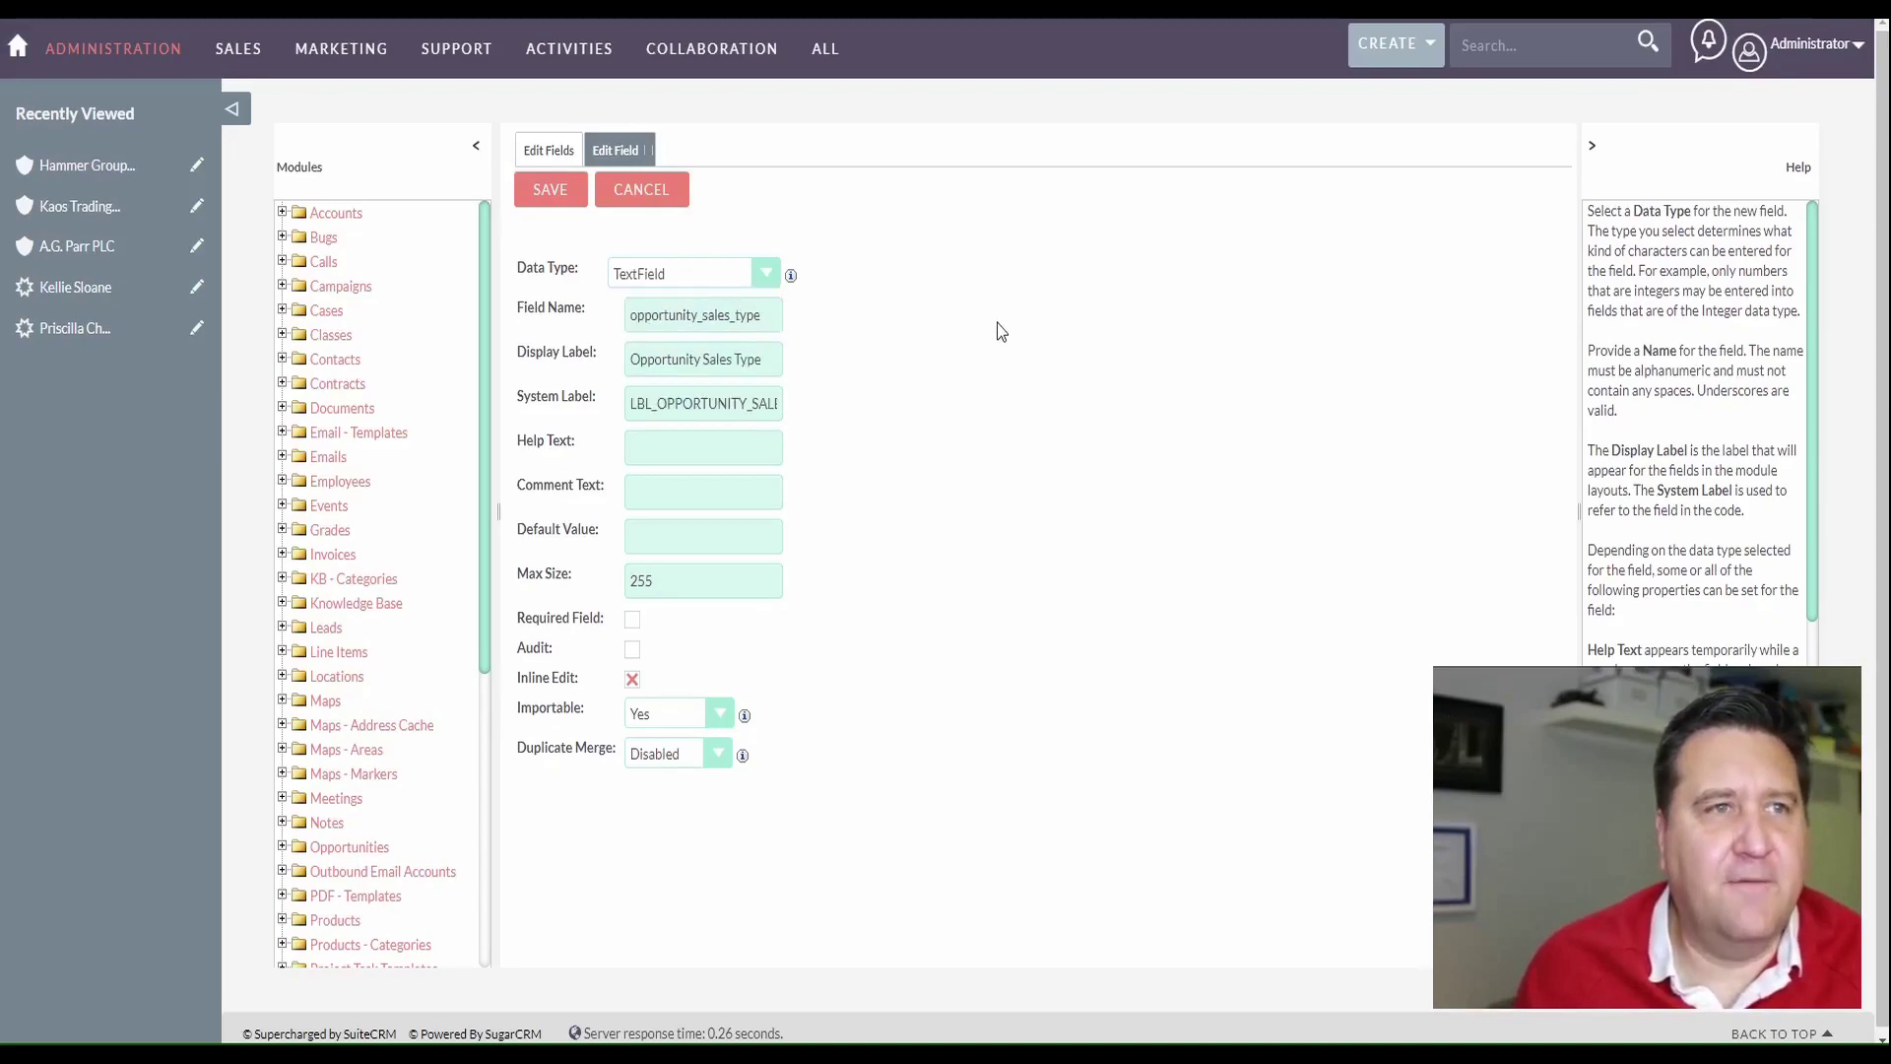
Copy the opportunity_sales_type field name and set the data type to DropDown
click(765, 274)
click(828, 315)
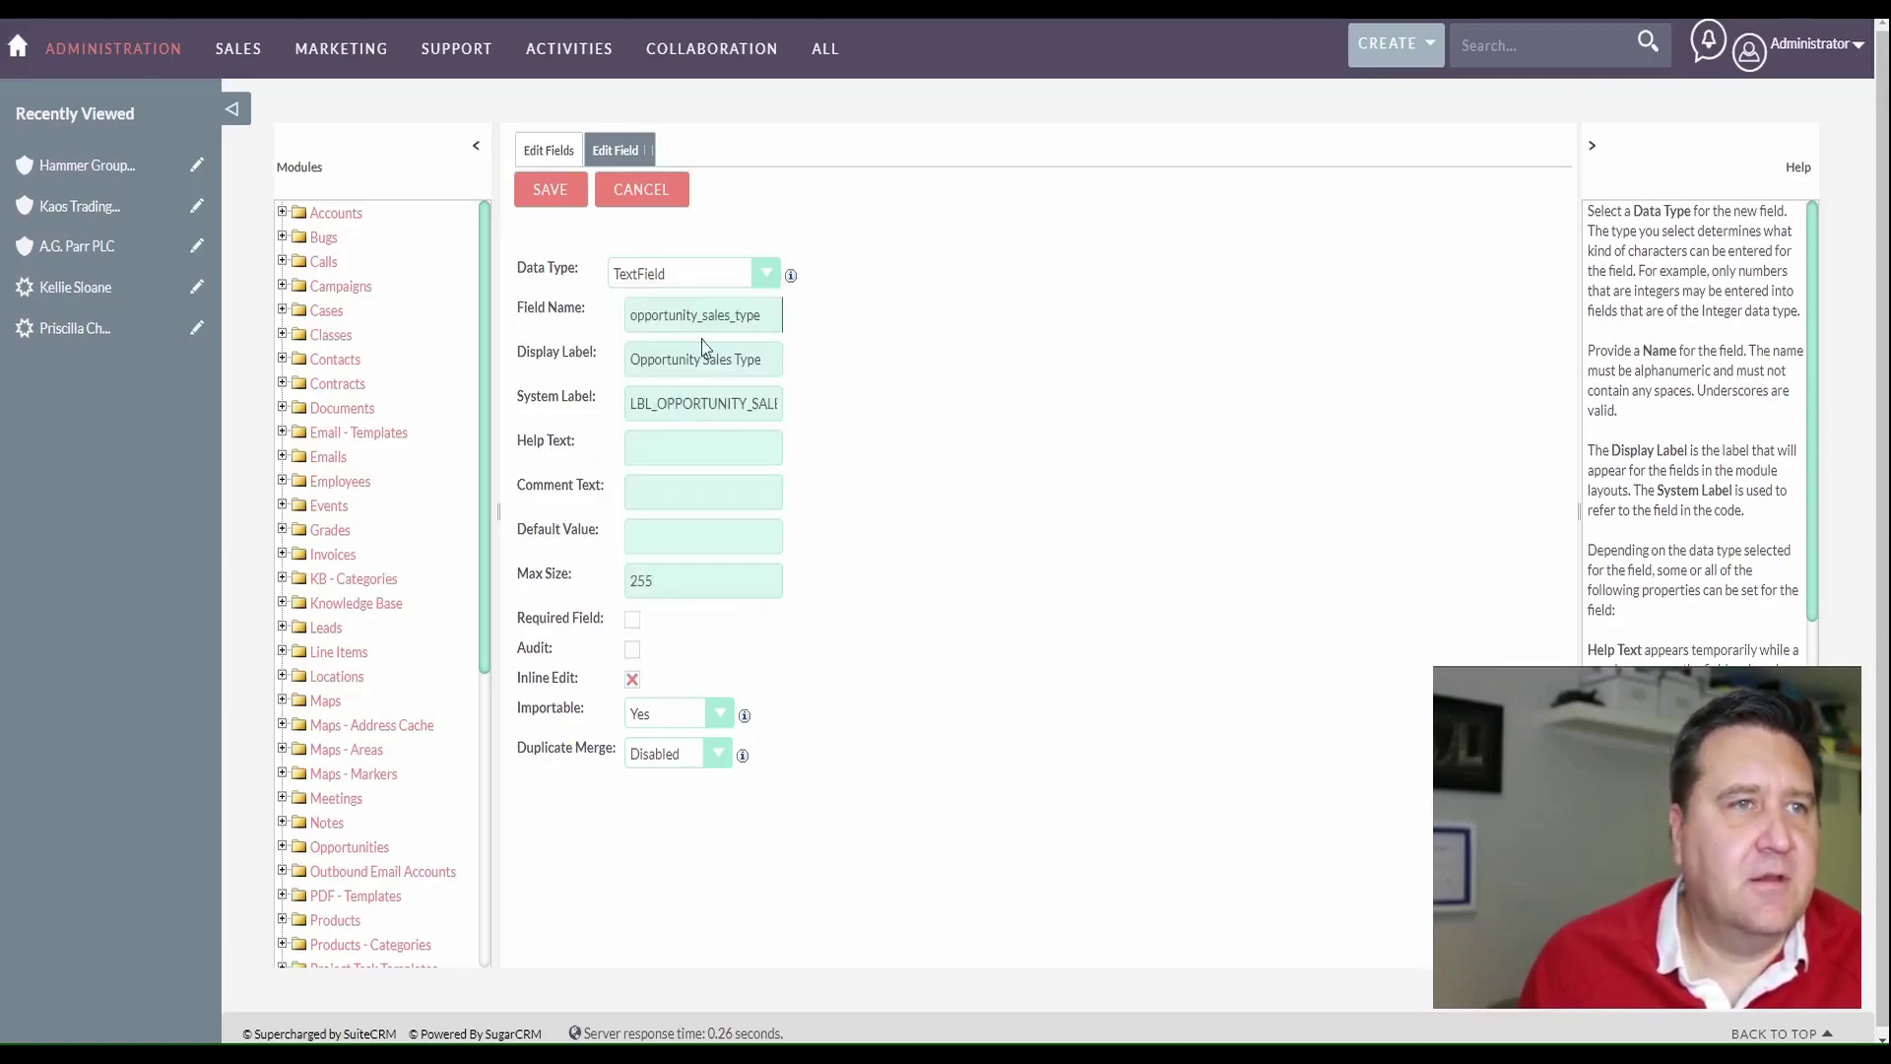
click(690, 309)
double_click(691, 313)
right_click(692, 309)
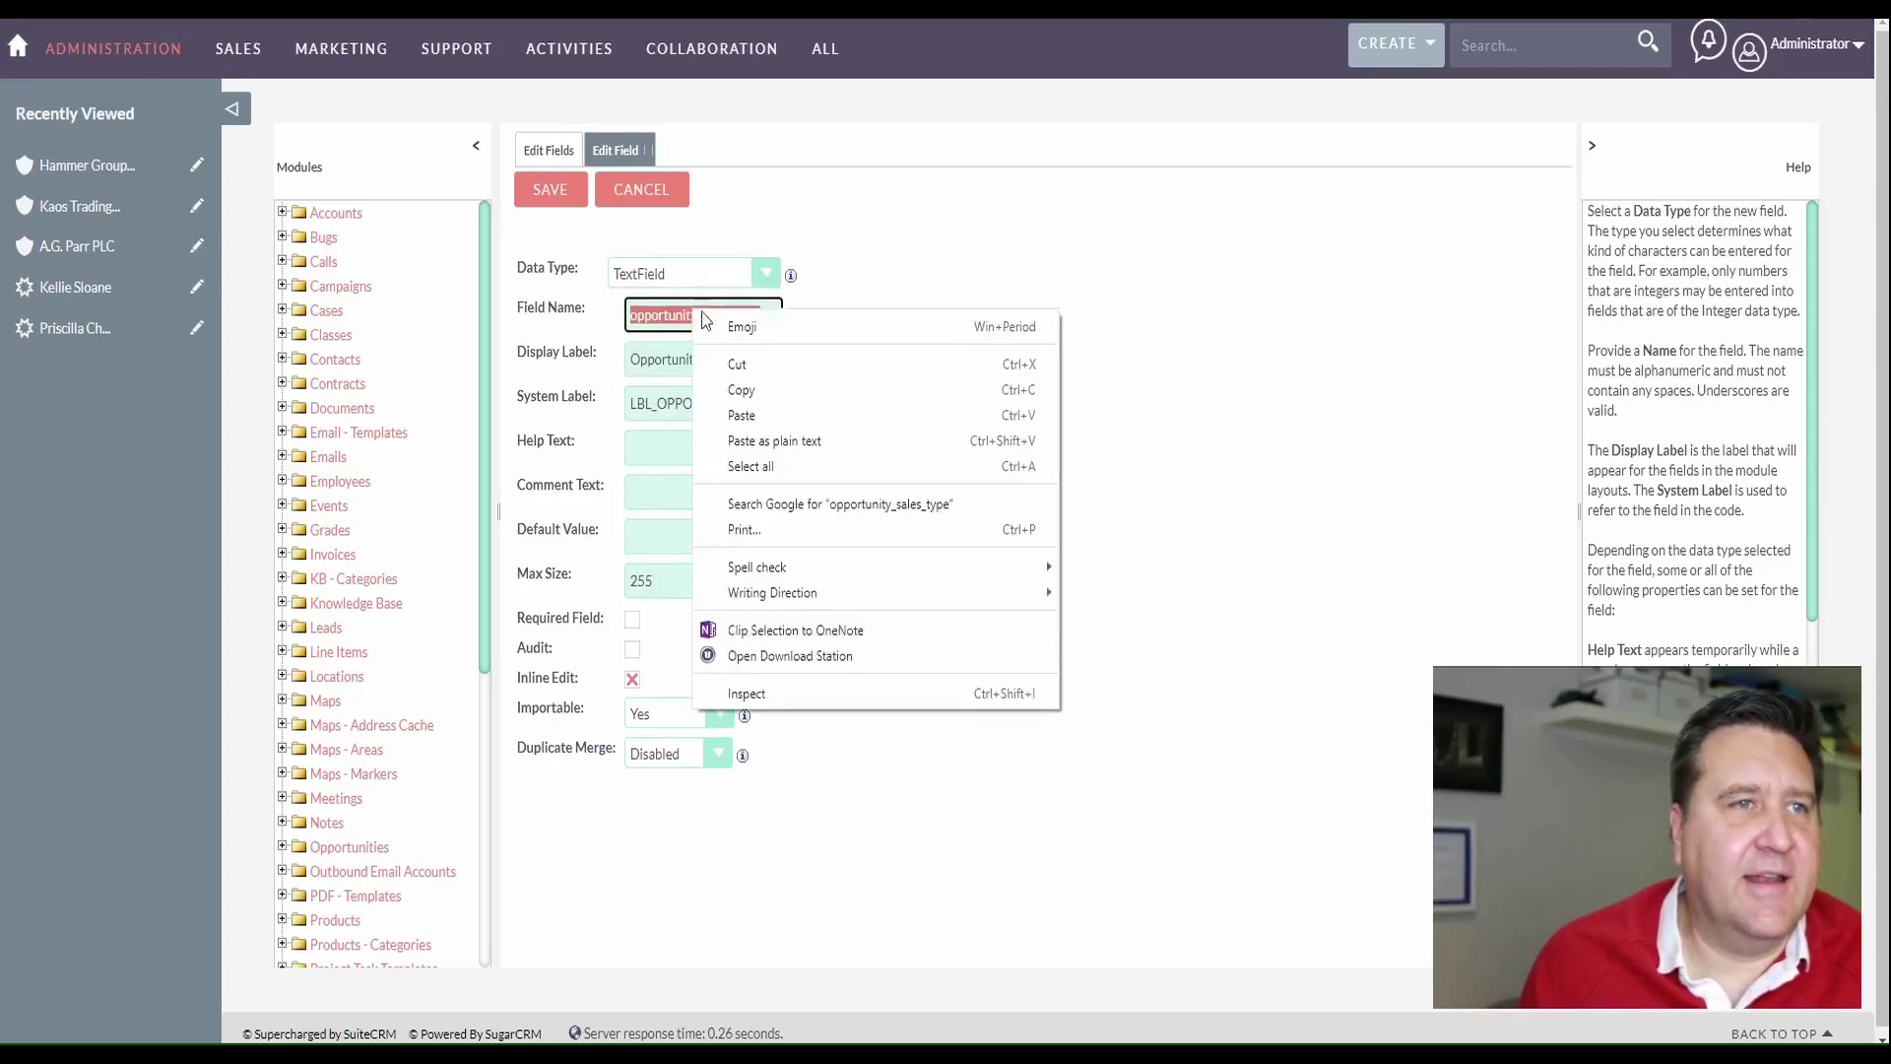
click(749, 412)
click(764, 273)
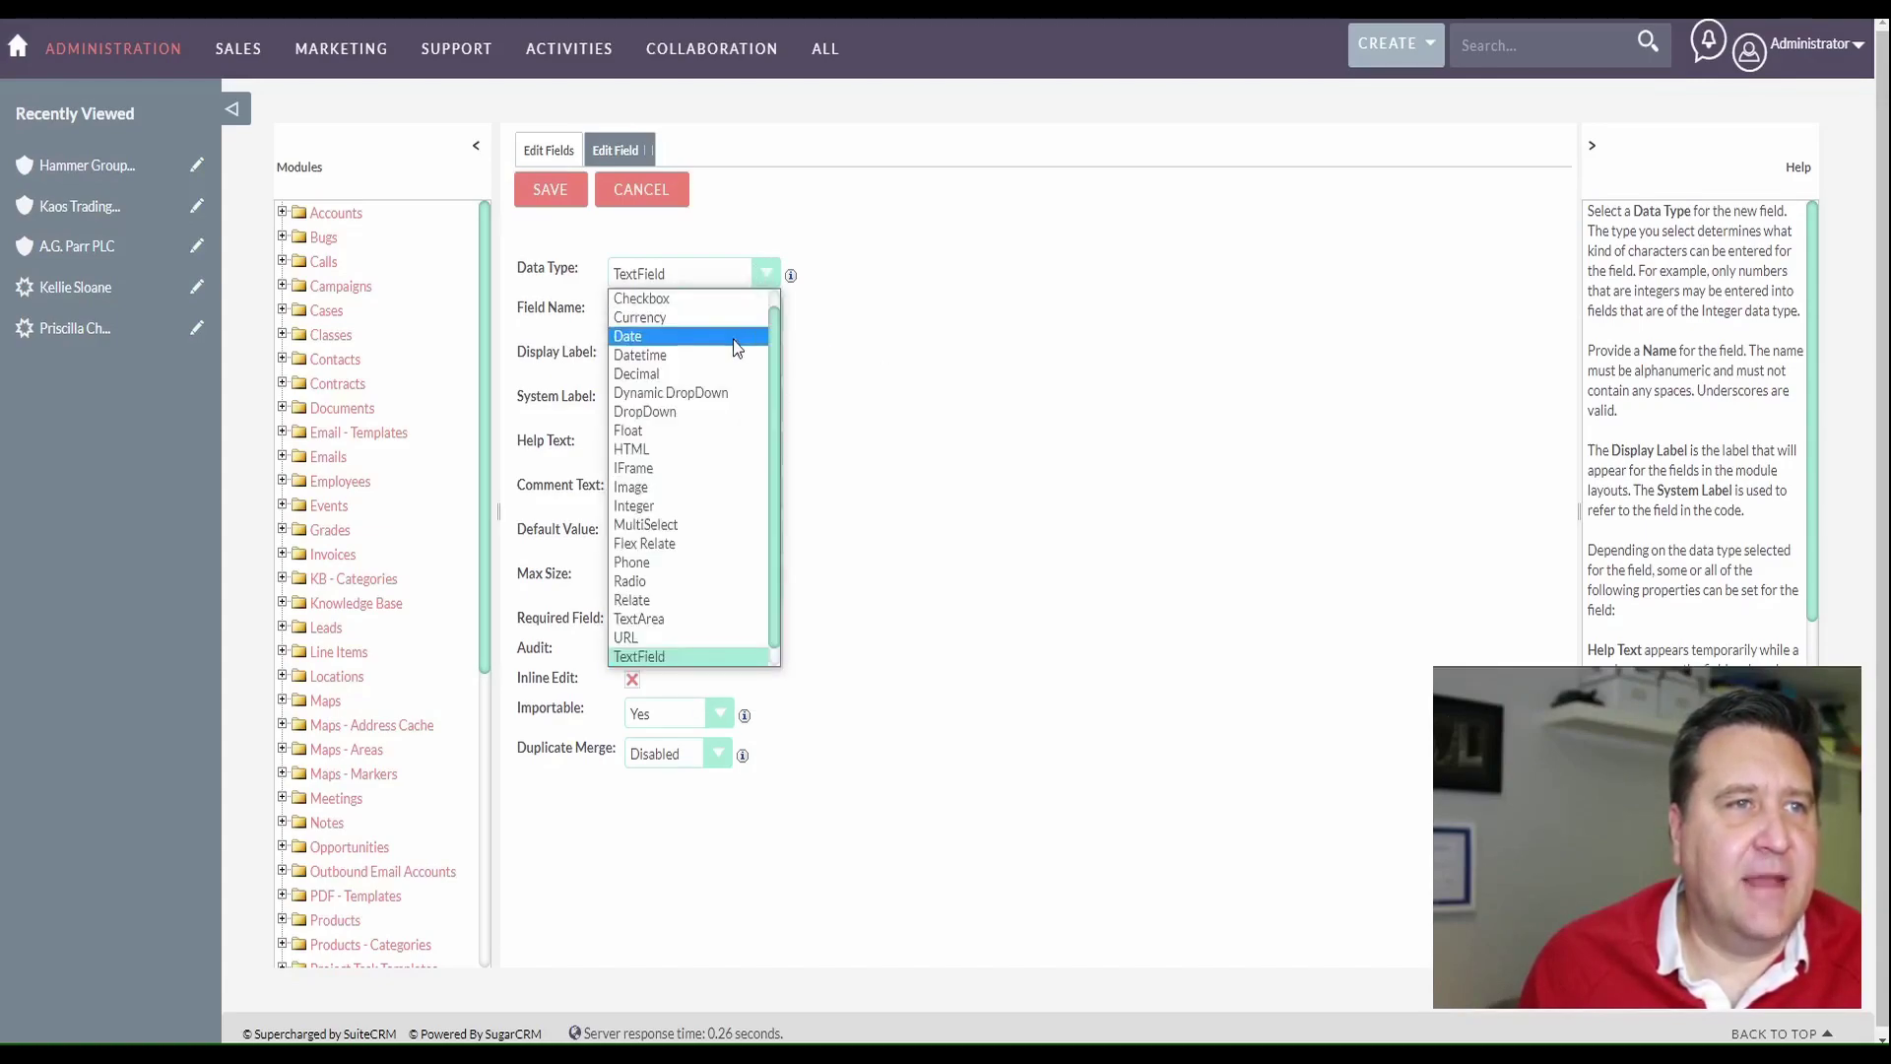
click(680, 411)
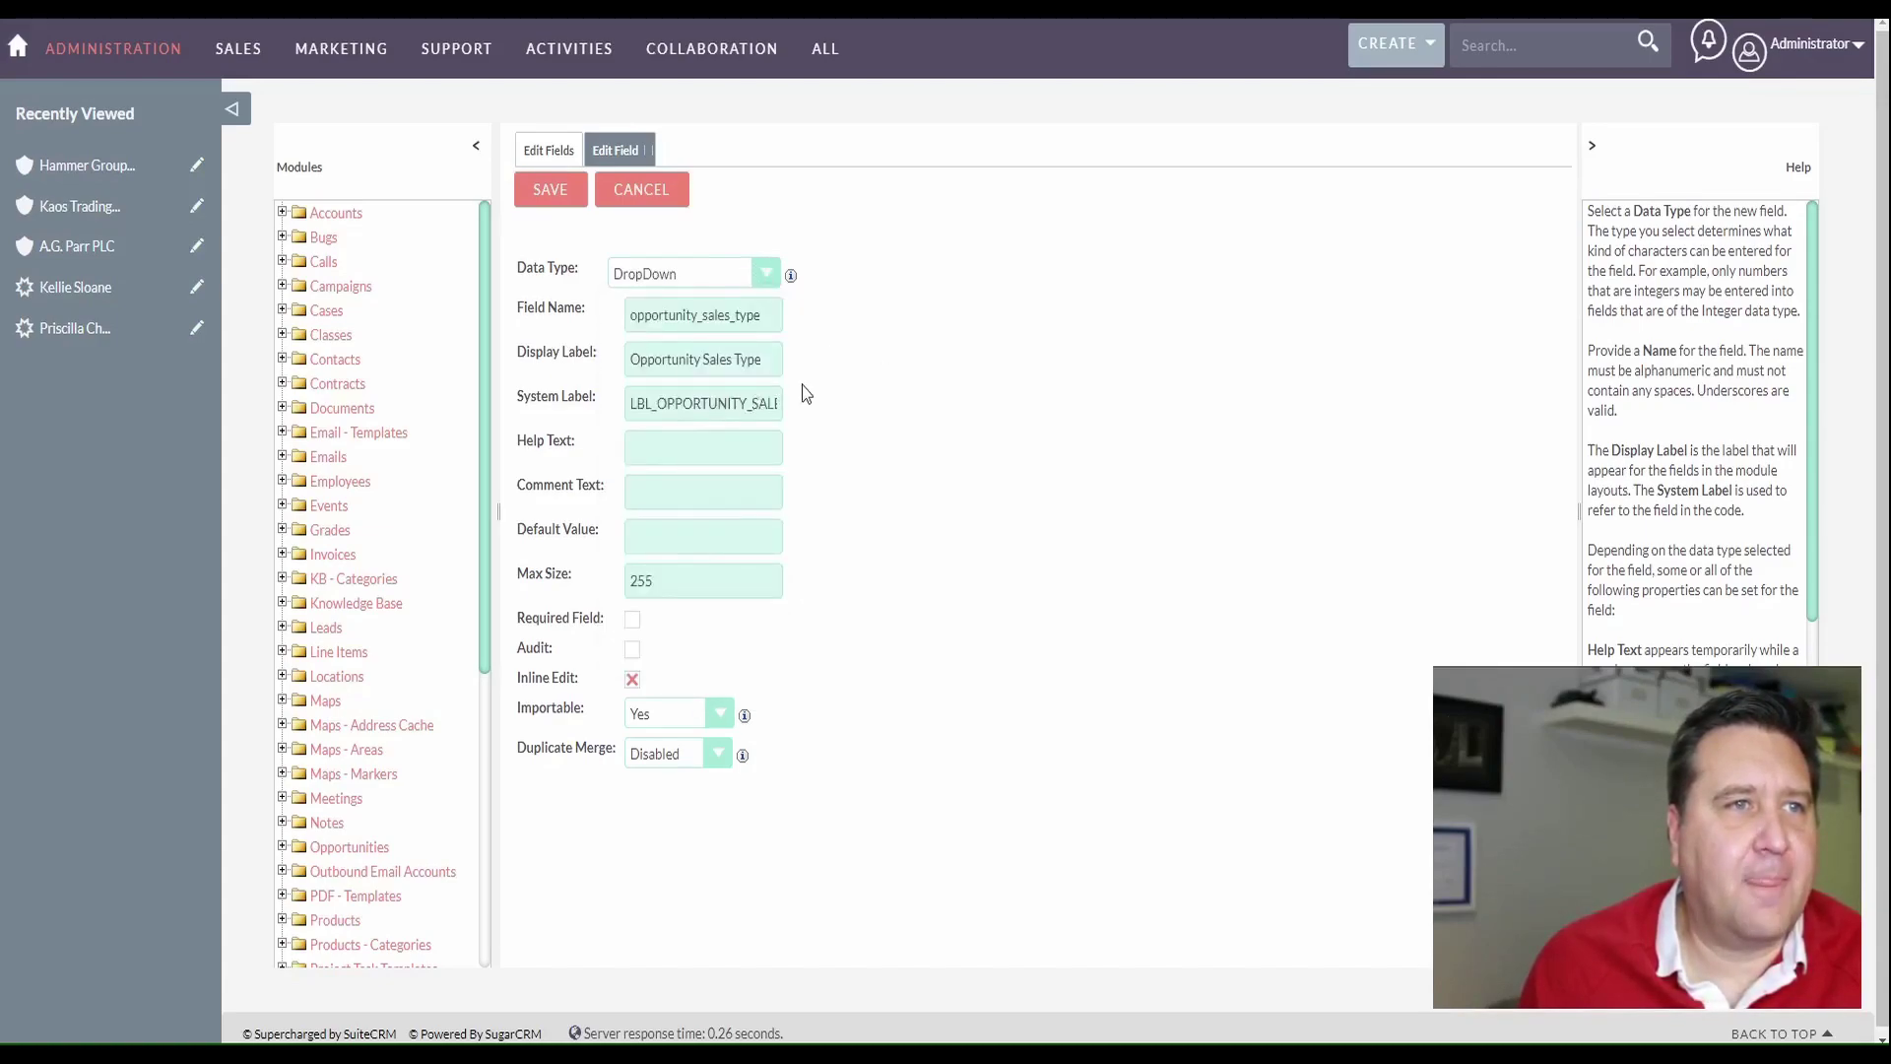
Paste opportunity_sales_type as the field name, label it 'Opportunity Sales Type', and start a new dropdown list
right_click(702, 326)
click(748, 490)
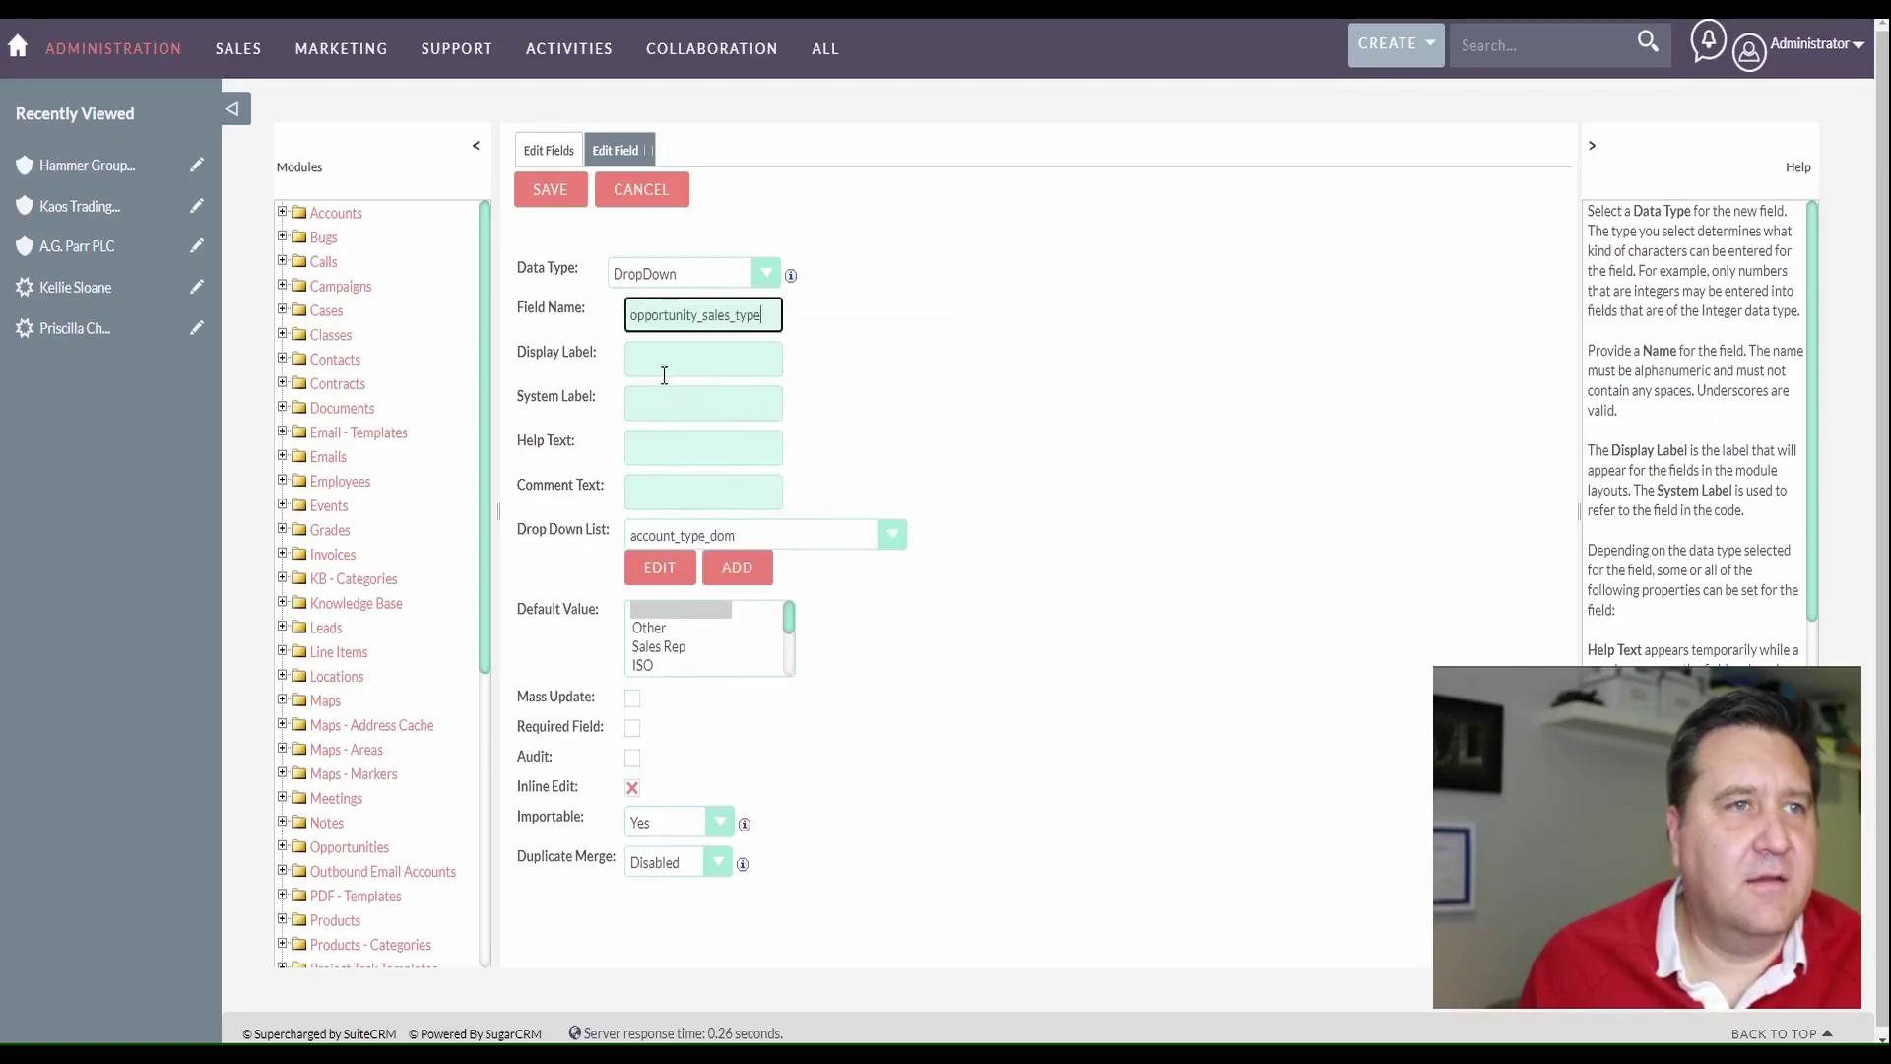
click(647, 366)
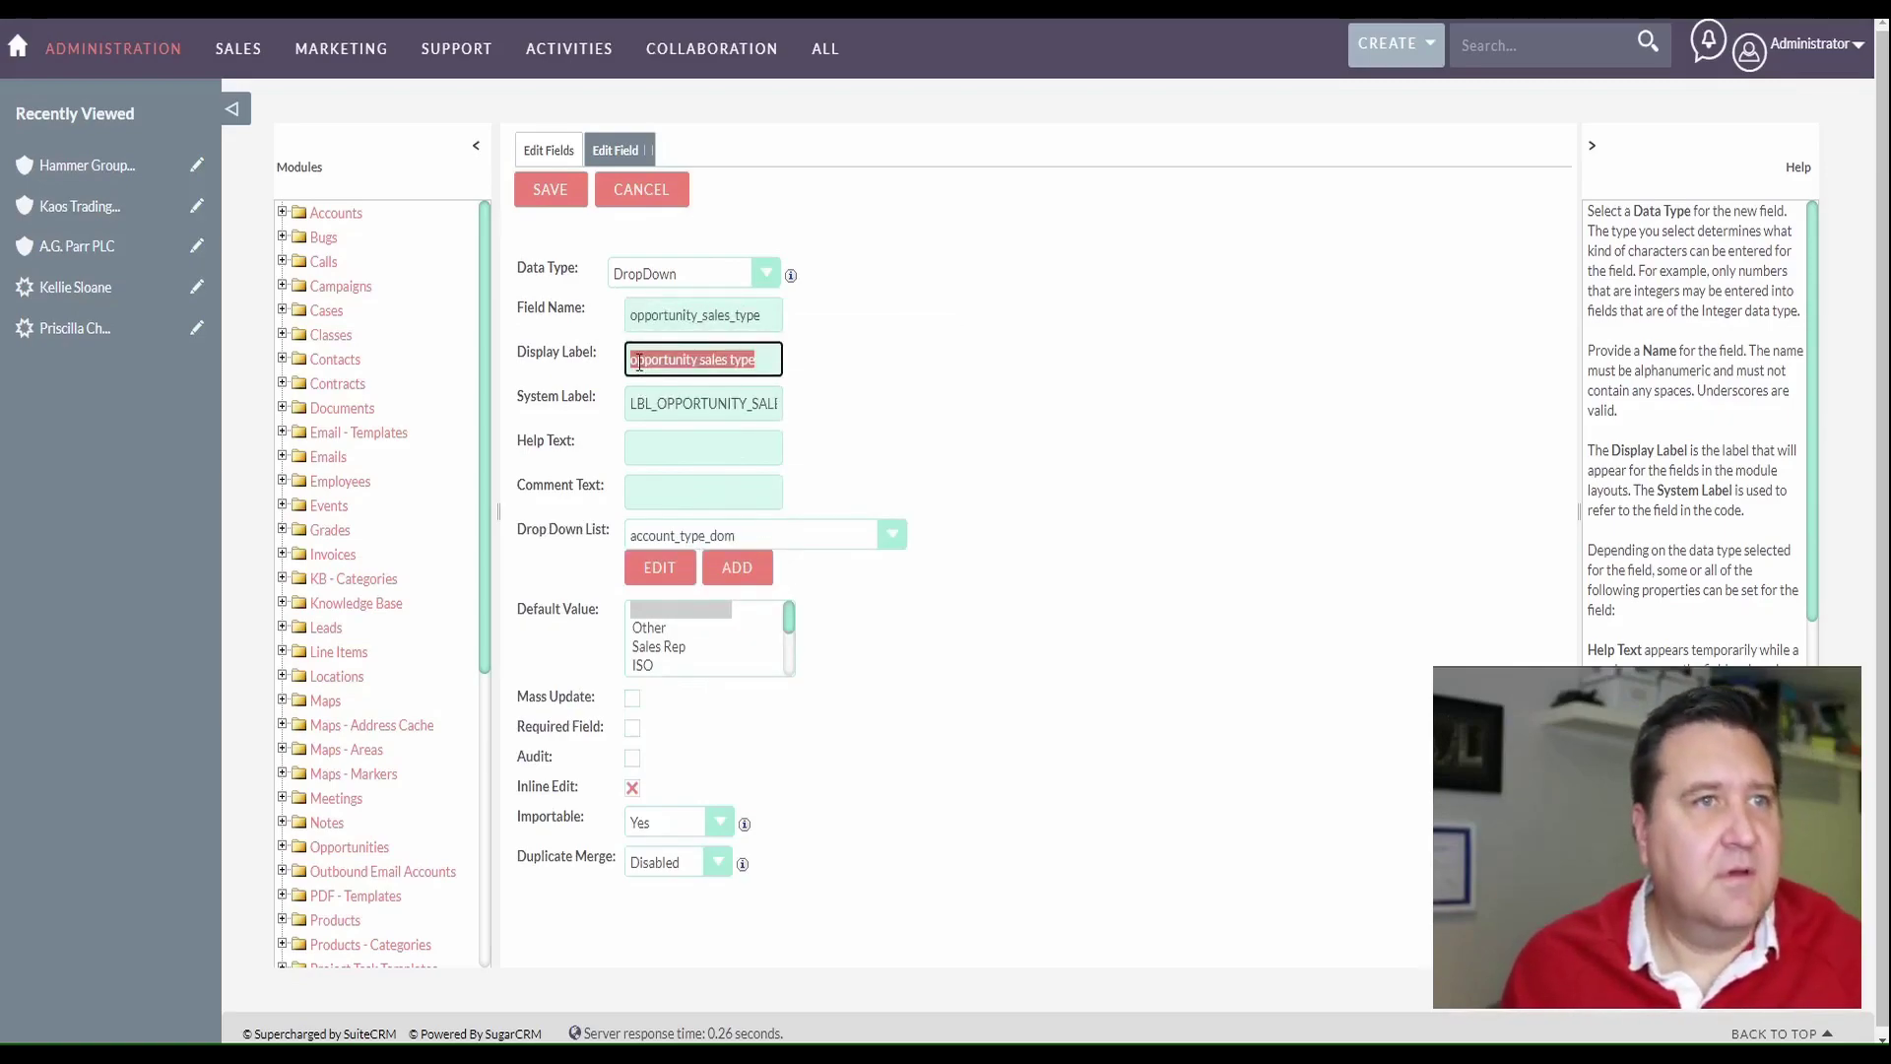
key(BackSpace)
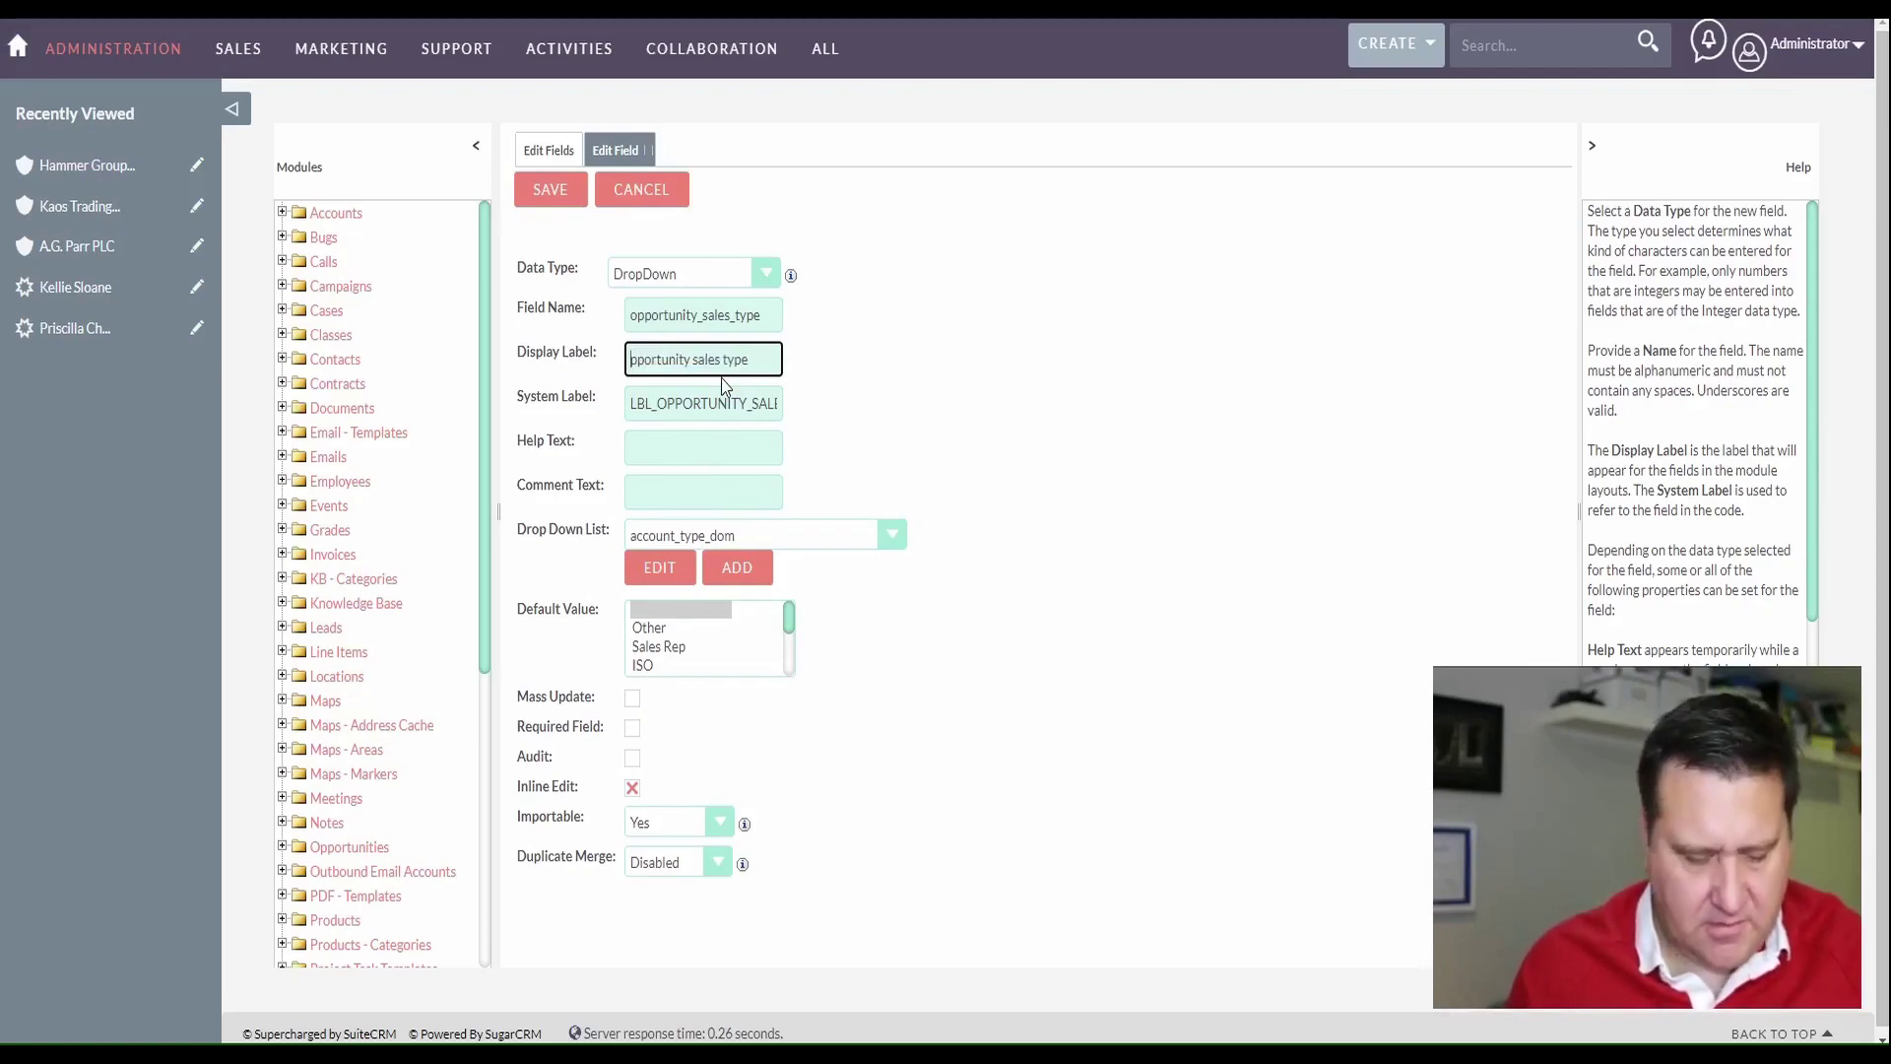
text(O)
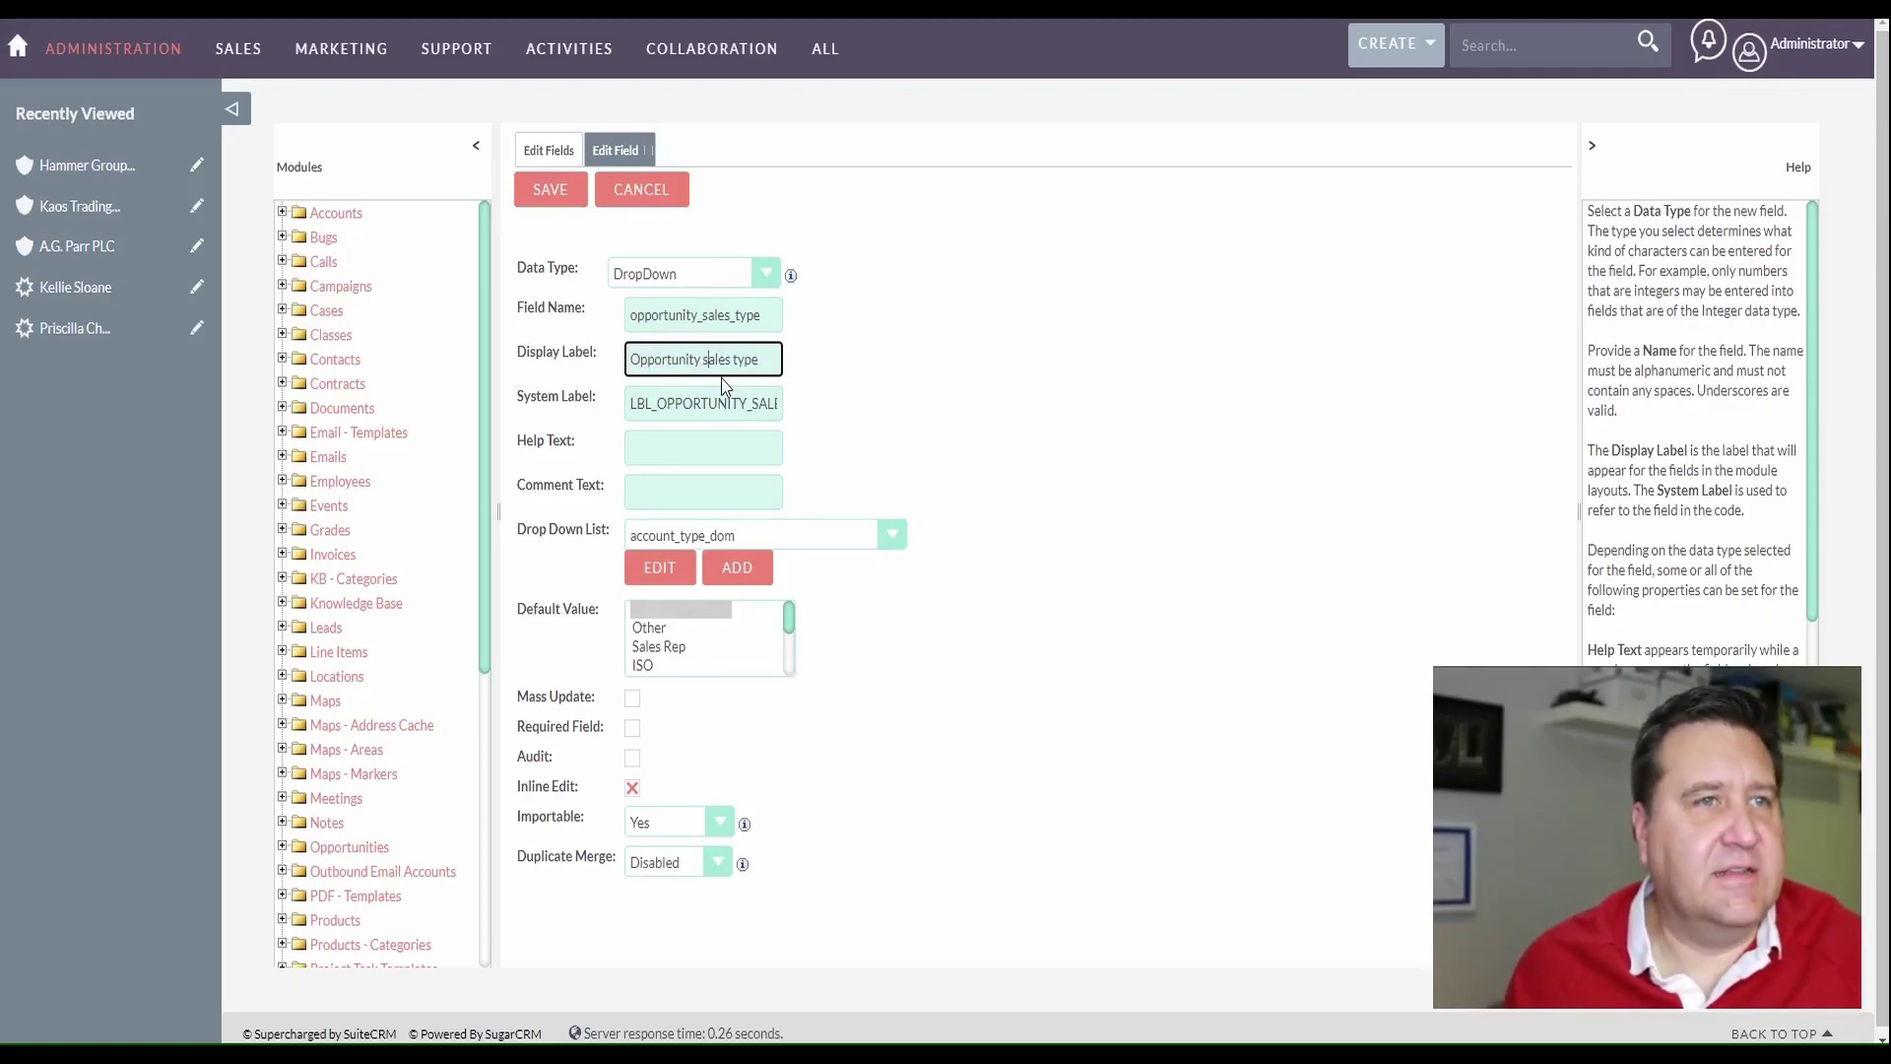
key(Delete)
text(S)
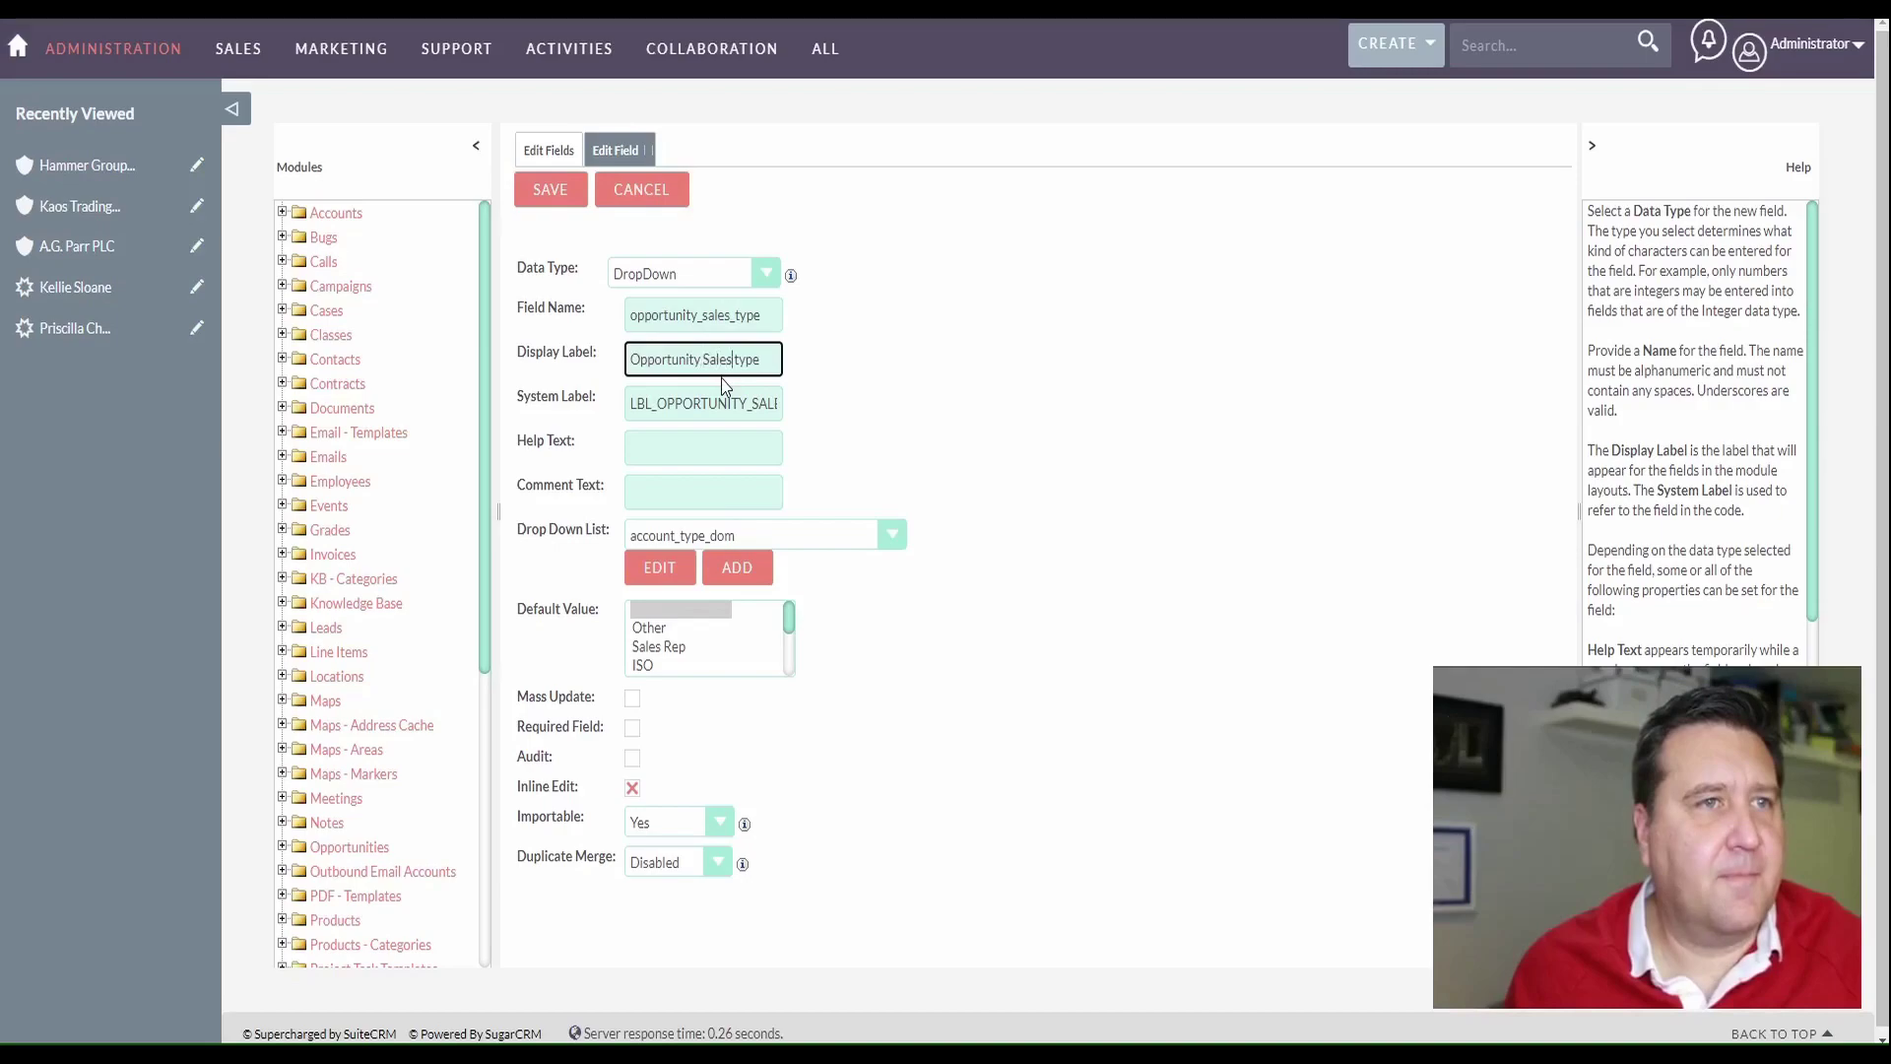
text(T)
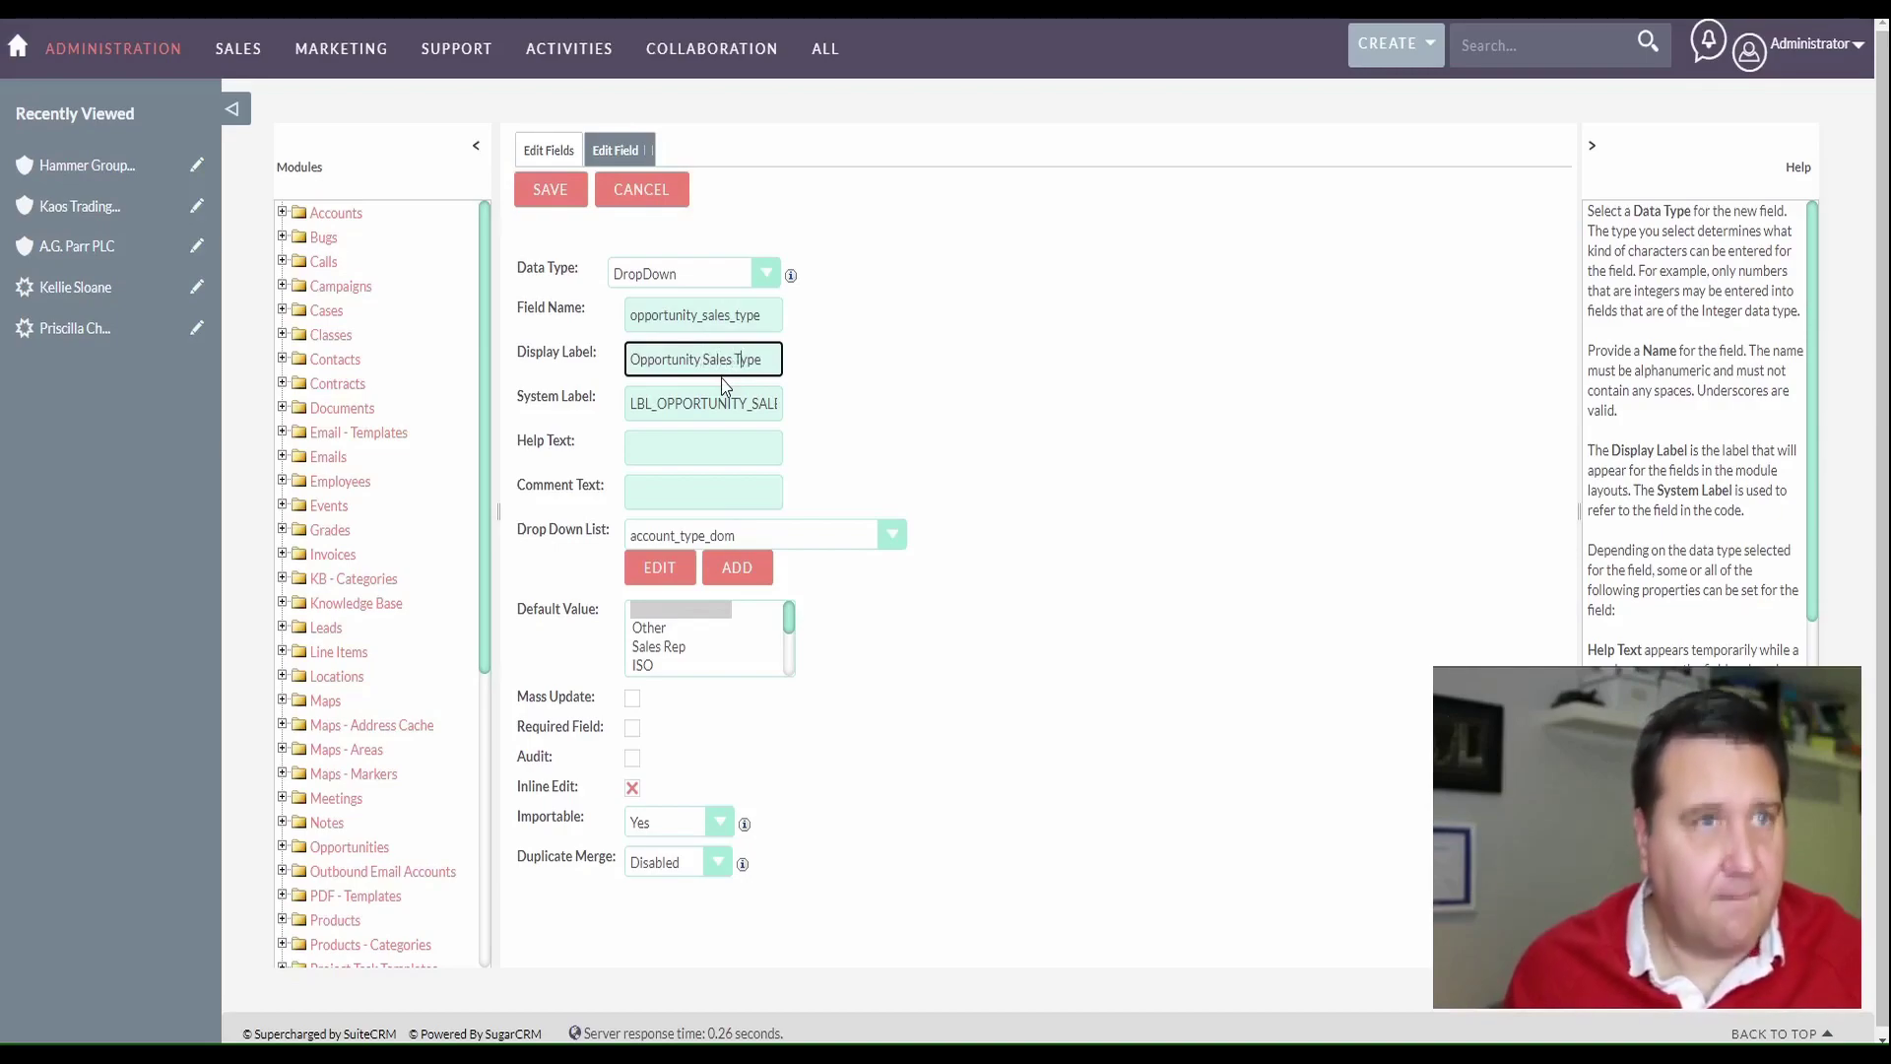
click(964, 281)
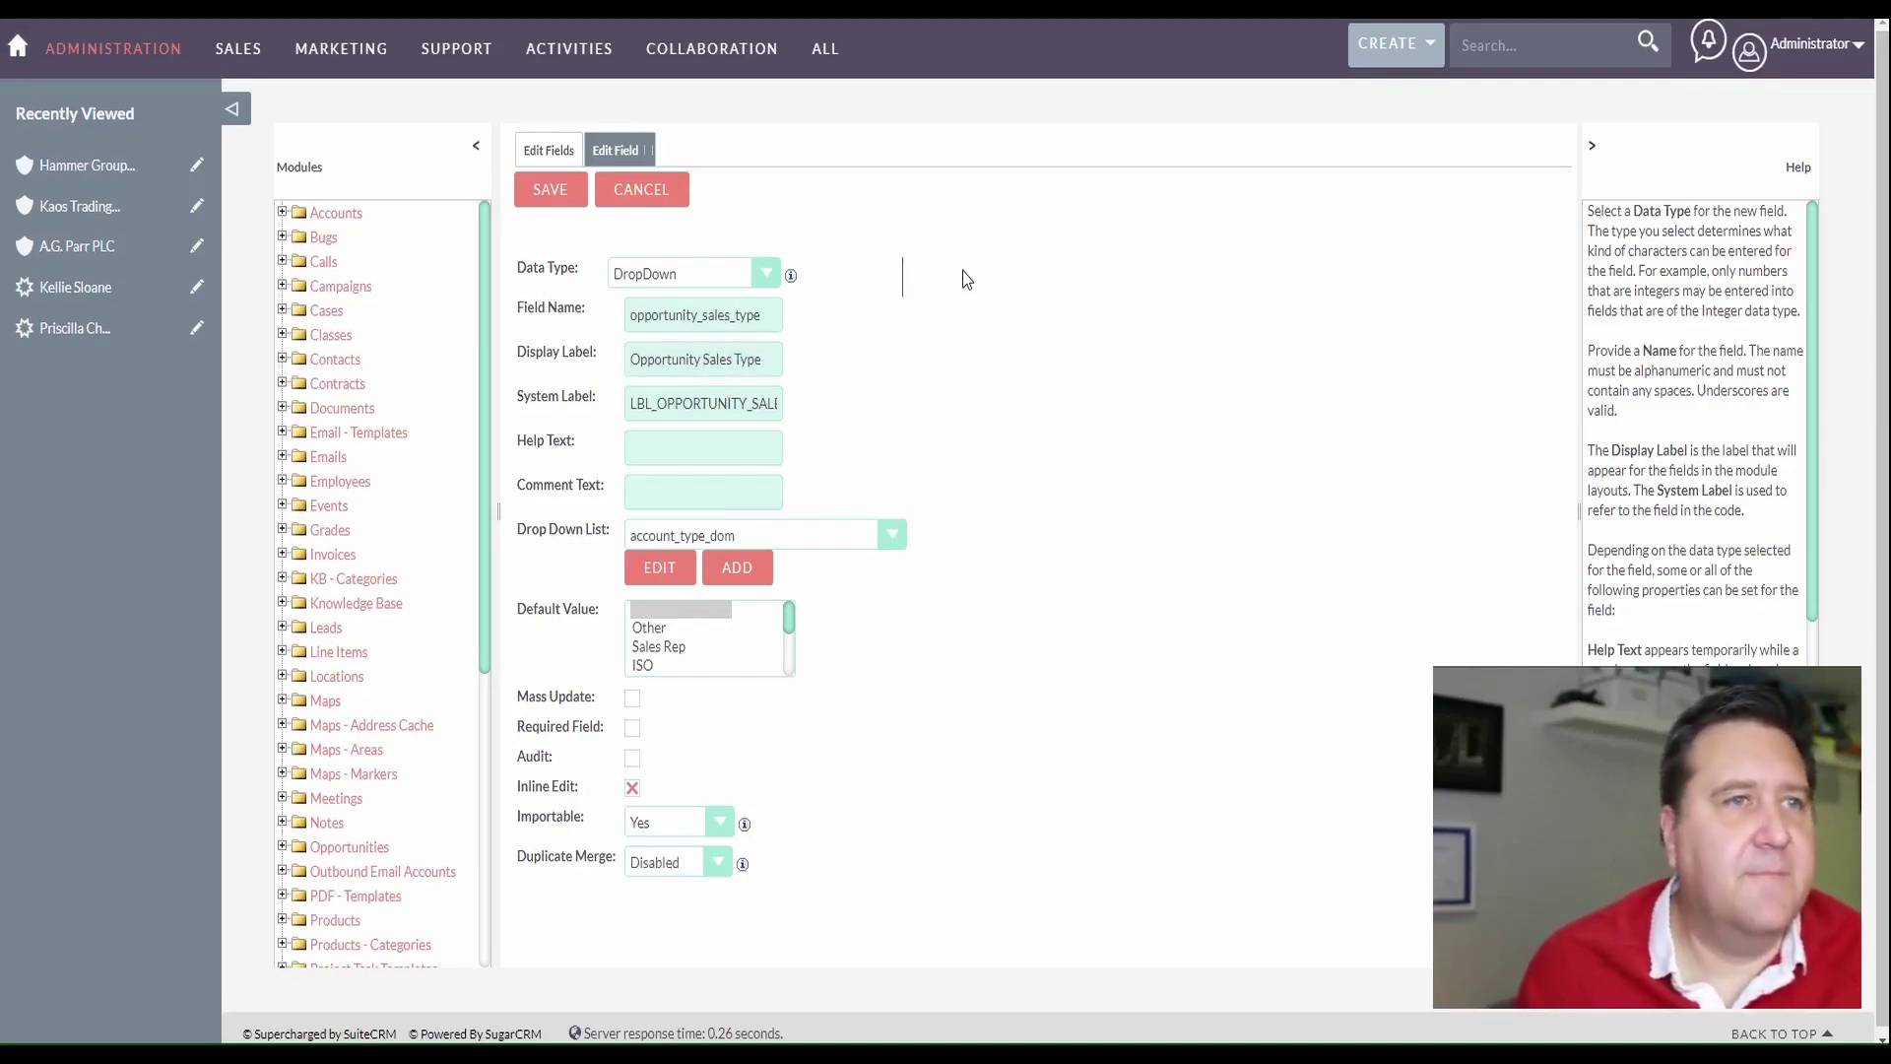
click(739, 569)
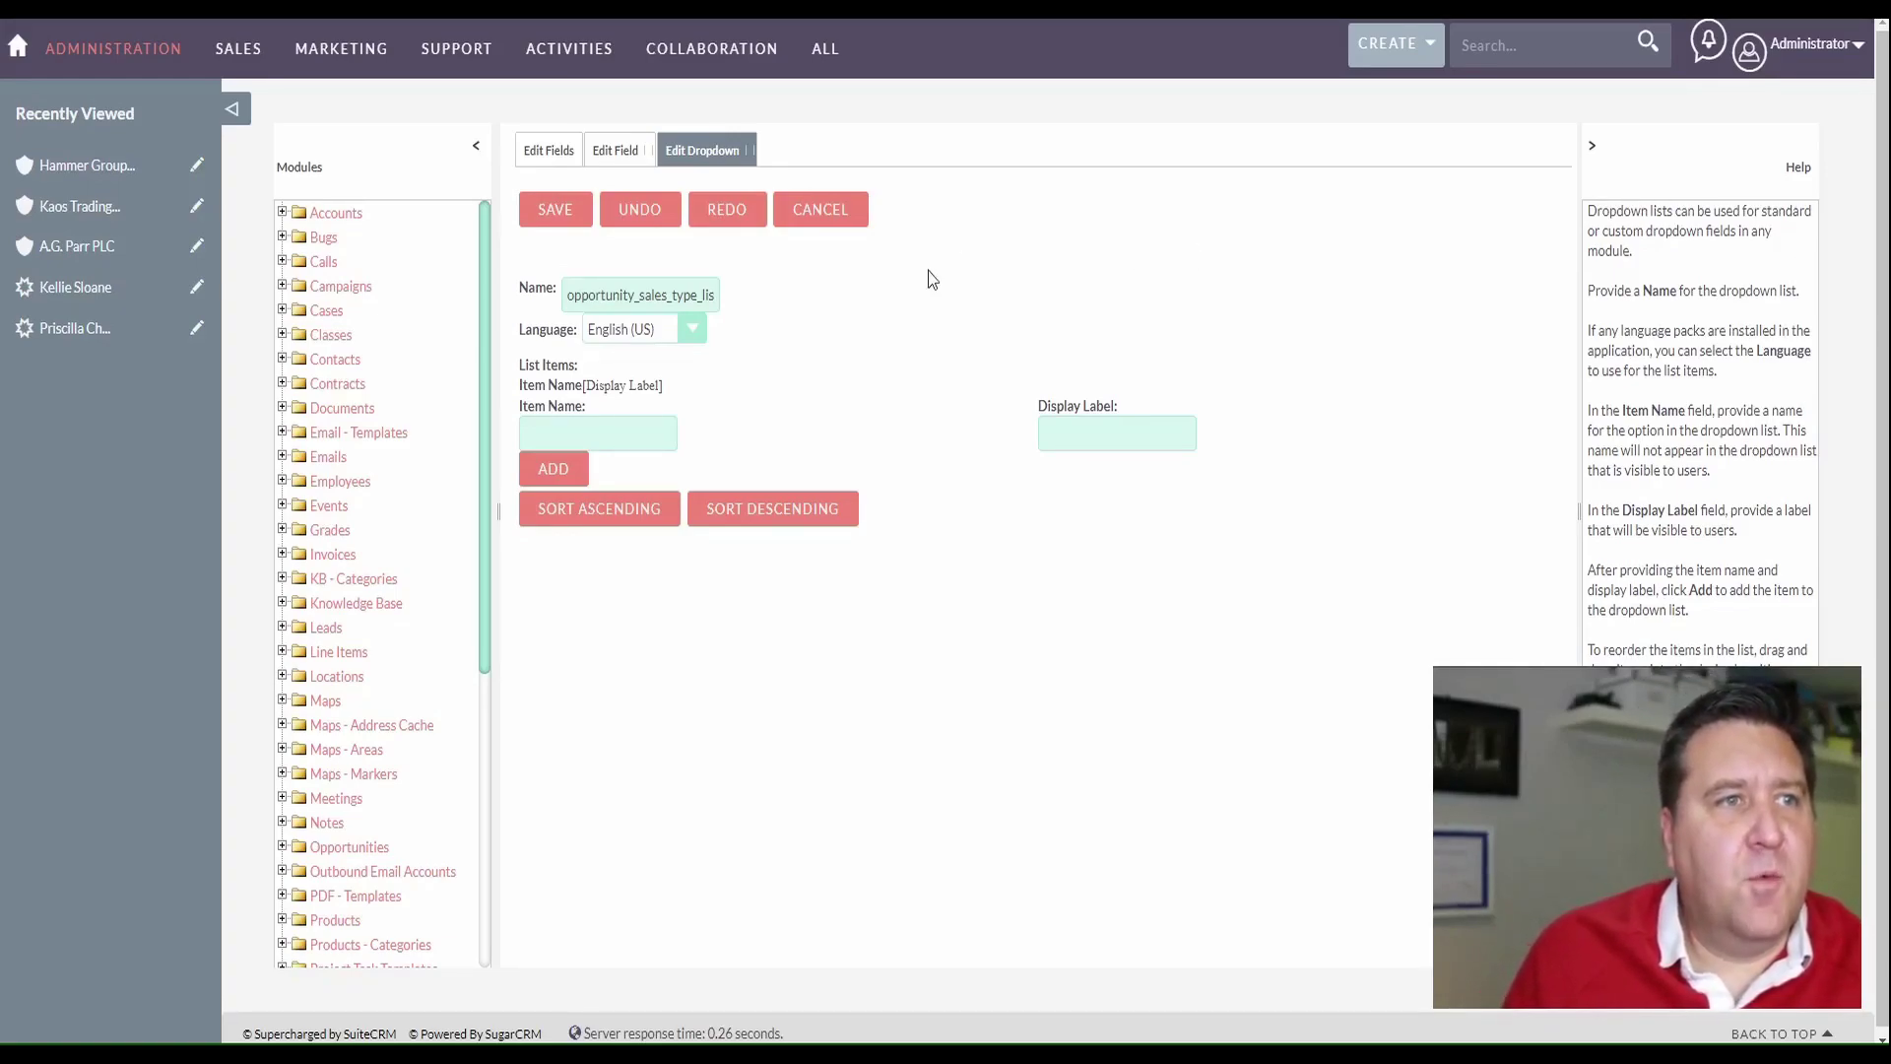
Add Software, Consulting and a blank item to opportunity_sales_type_list, sort ascending, and save it
click(608, 429)
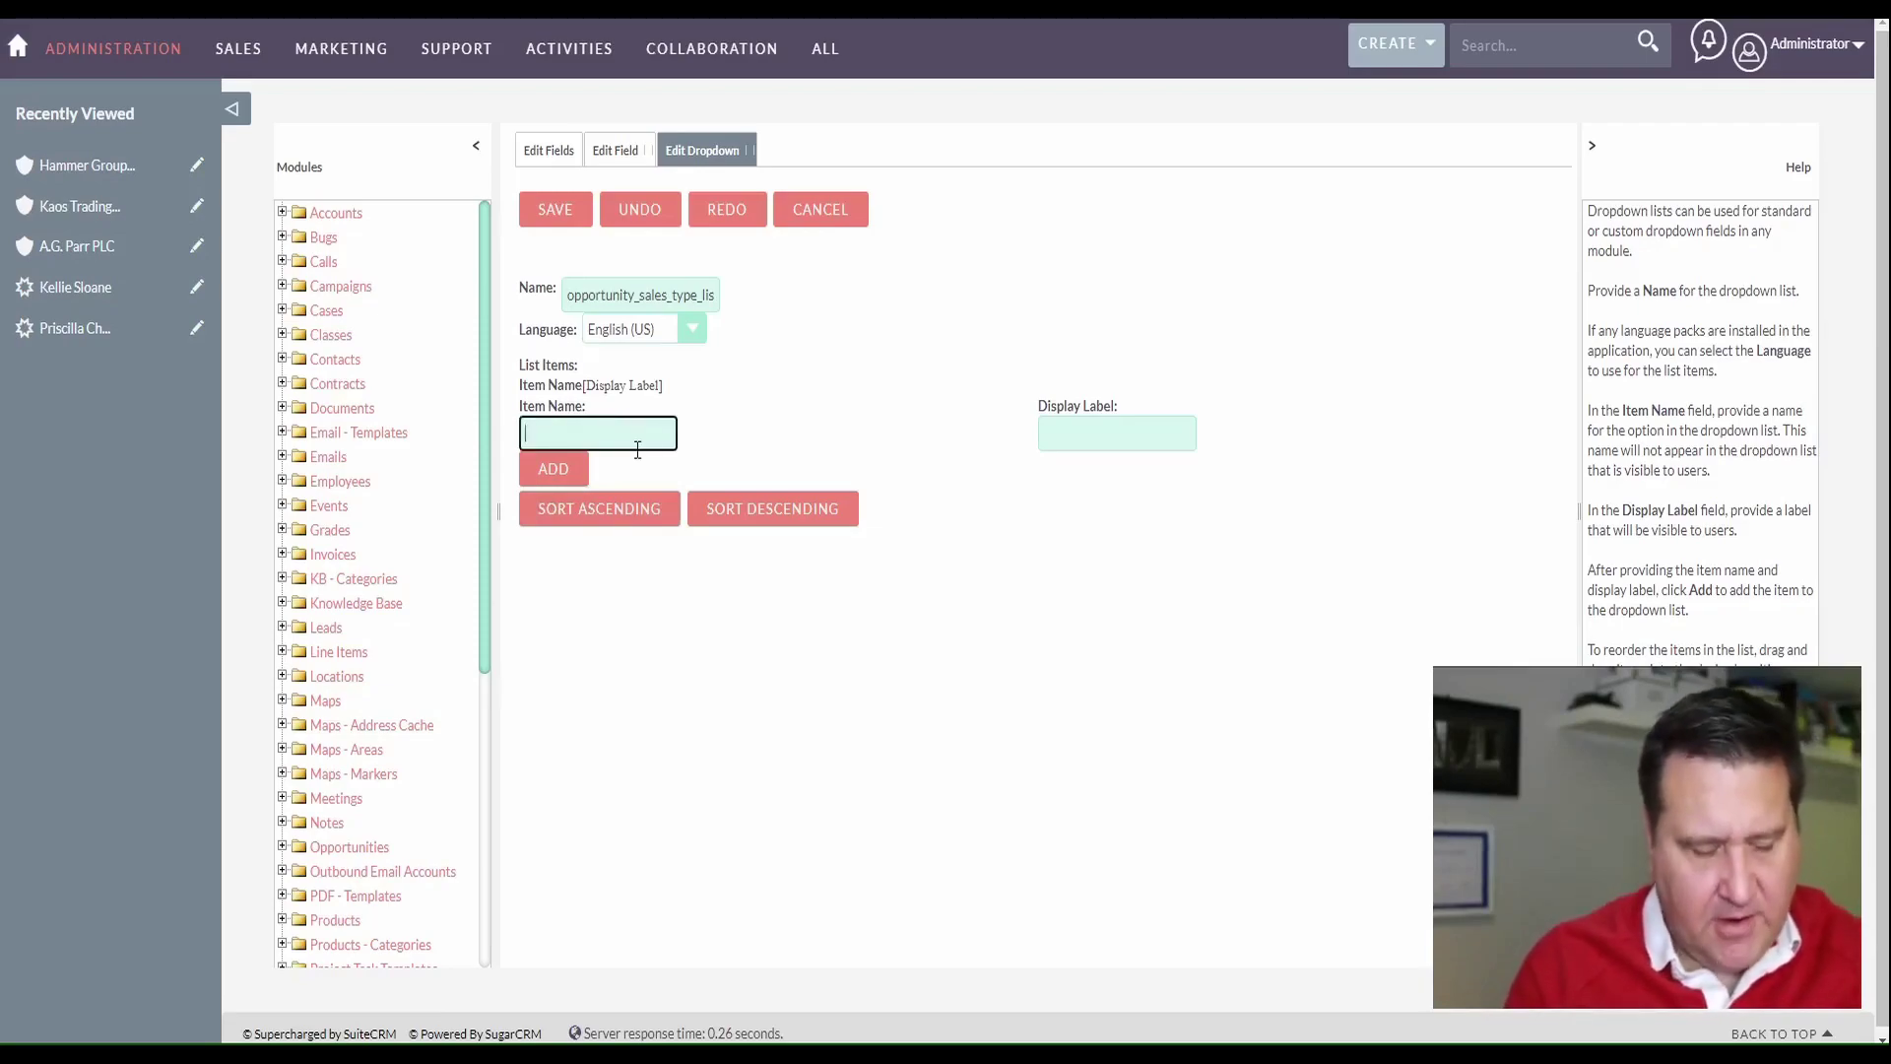
text(Software)
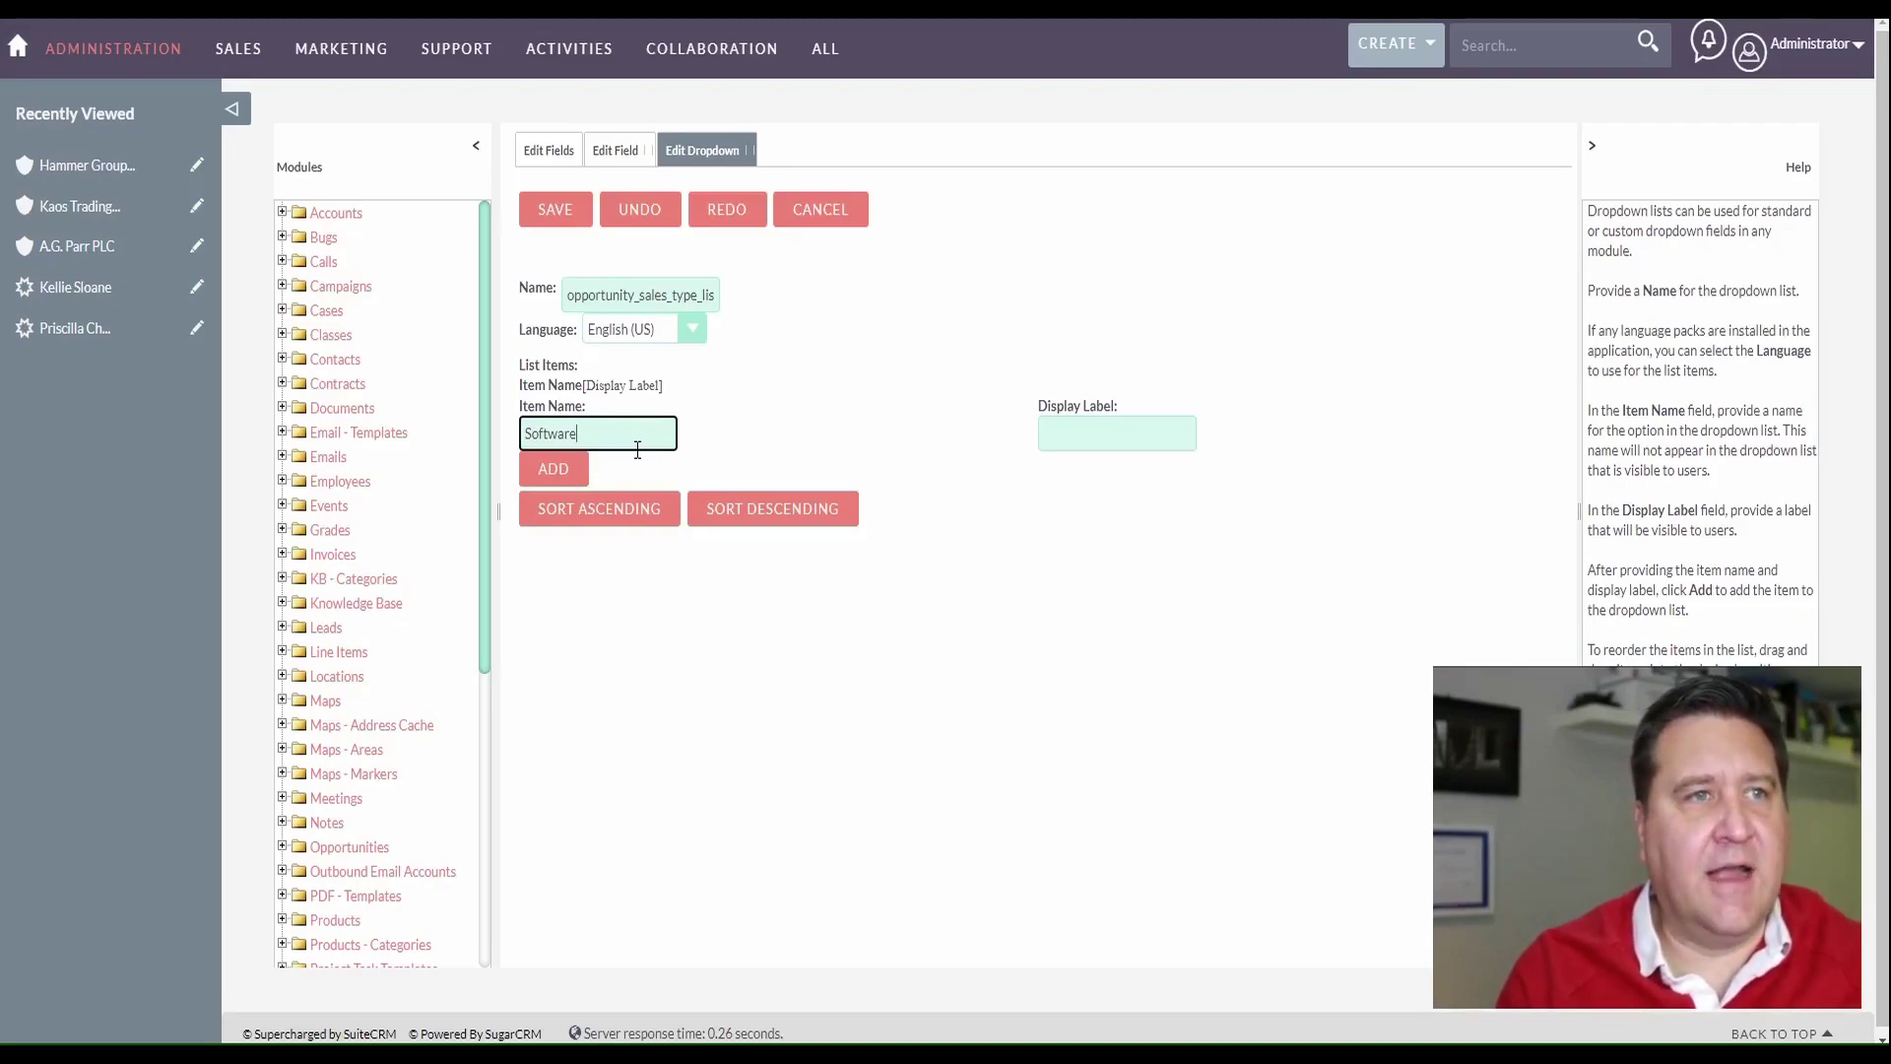
key(Tab)
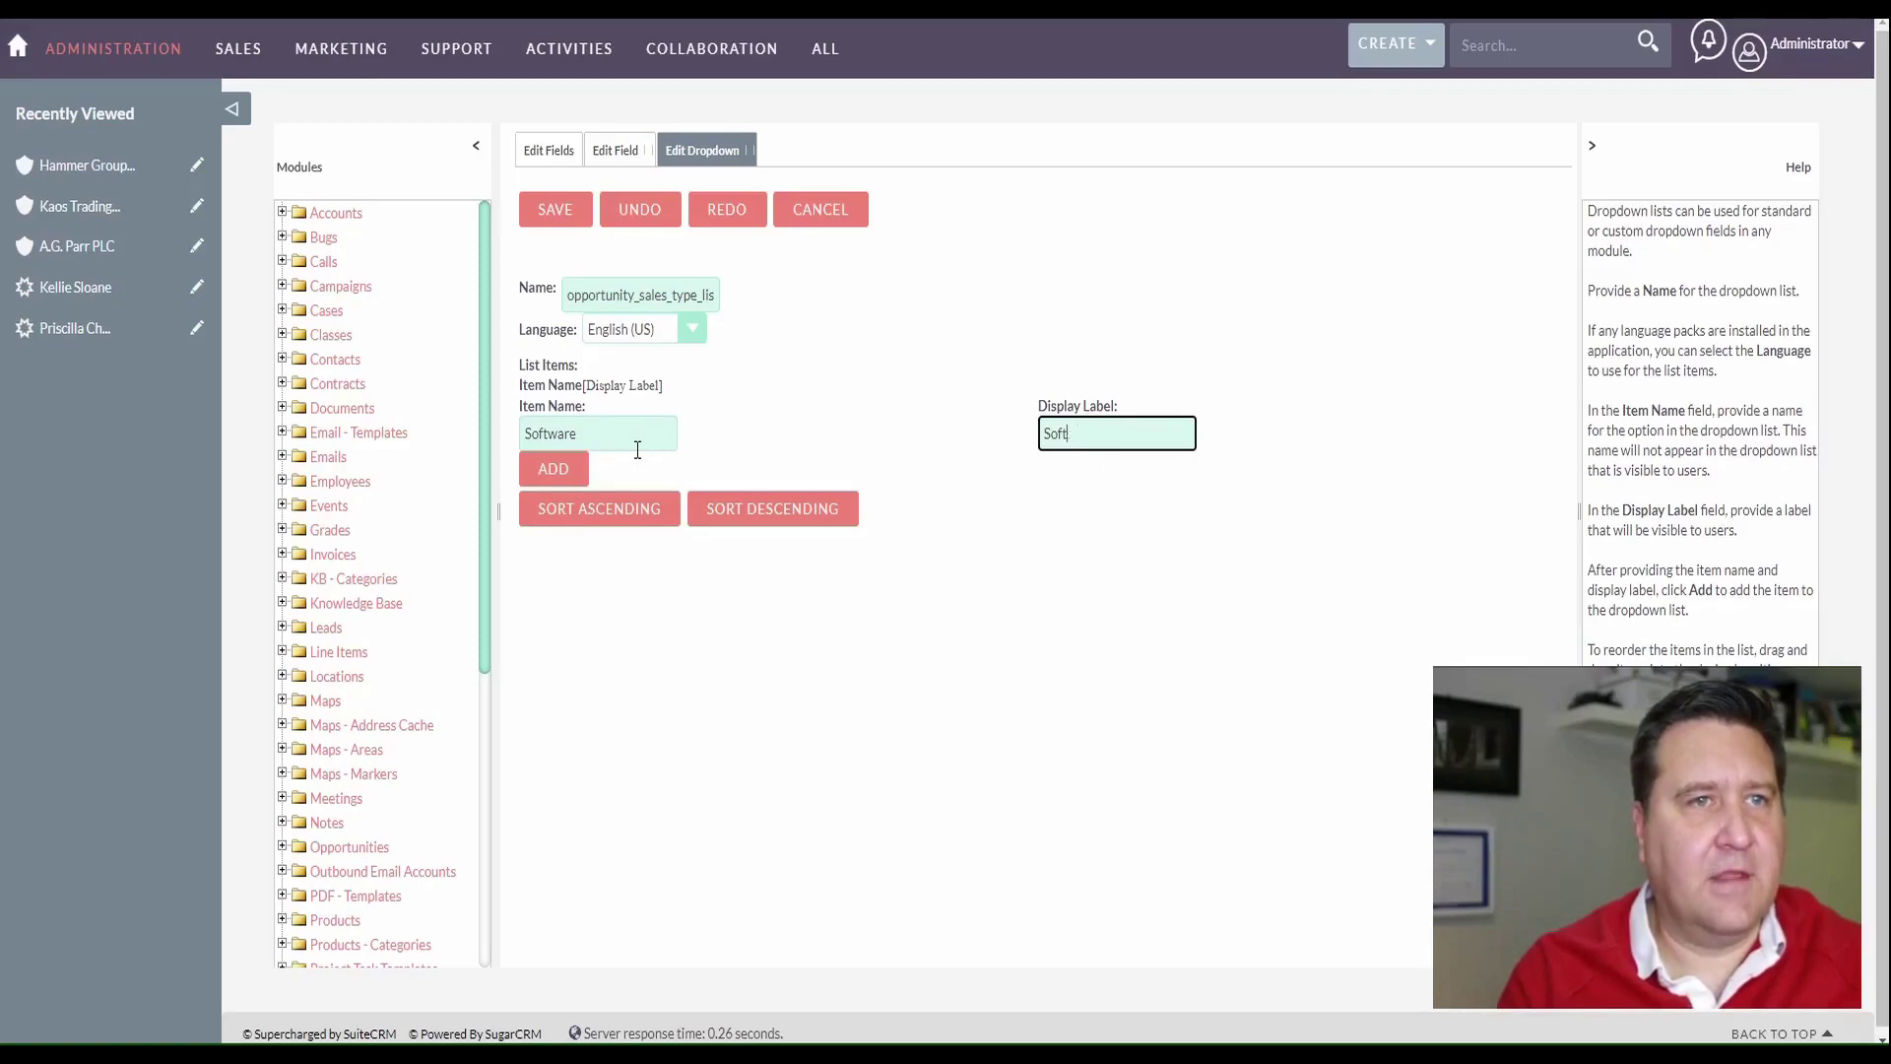
text(Software)
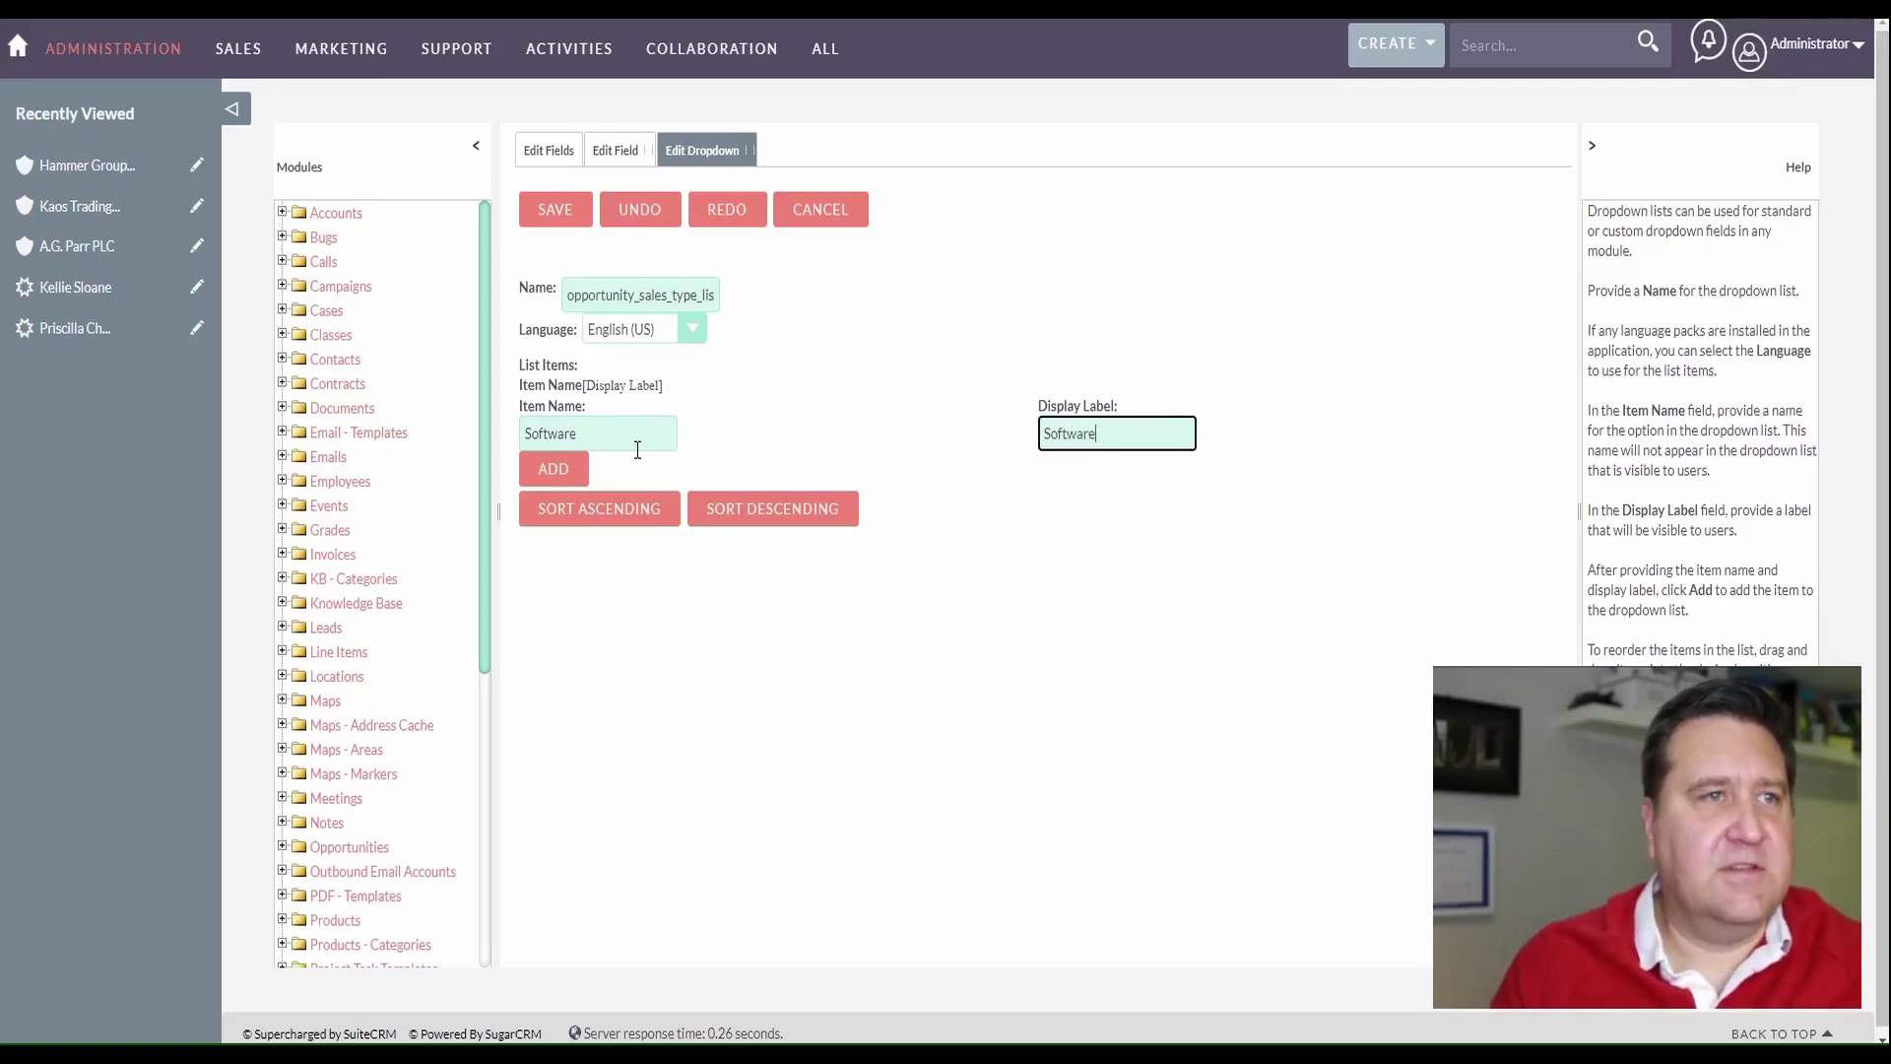
click(554, 463)
text(Consulting)
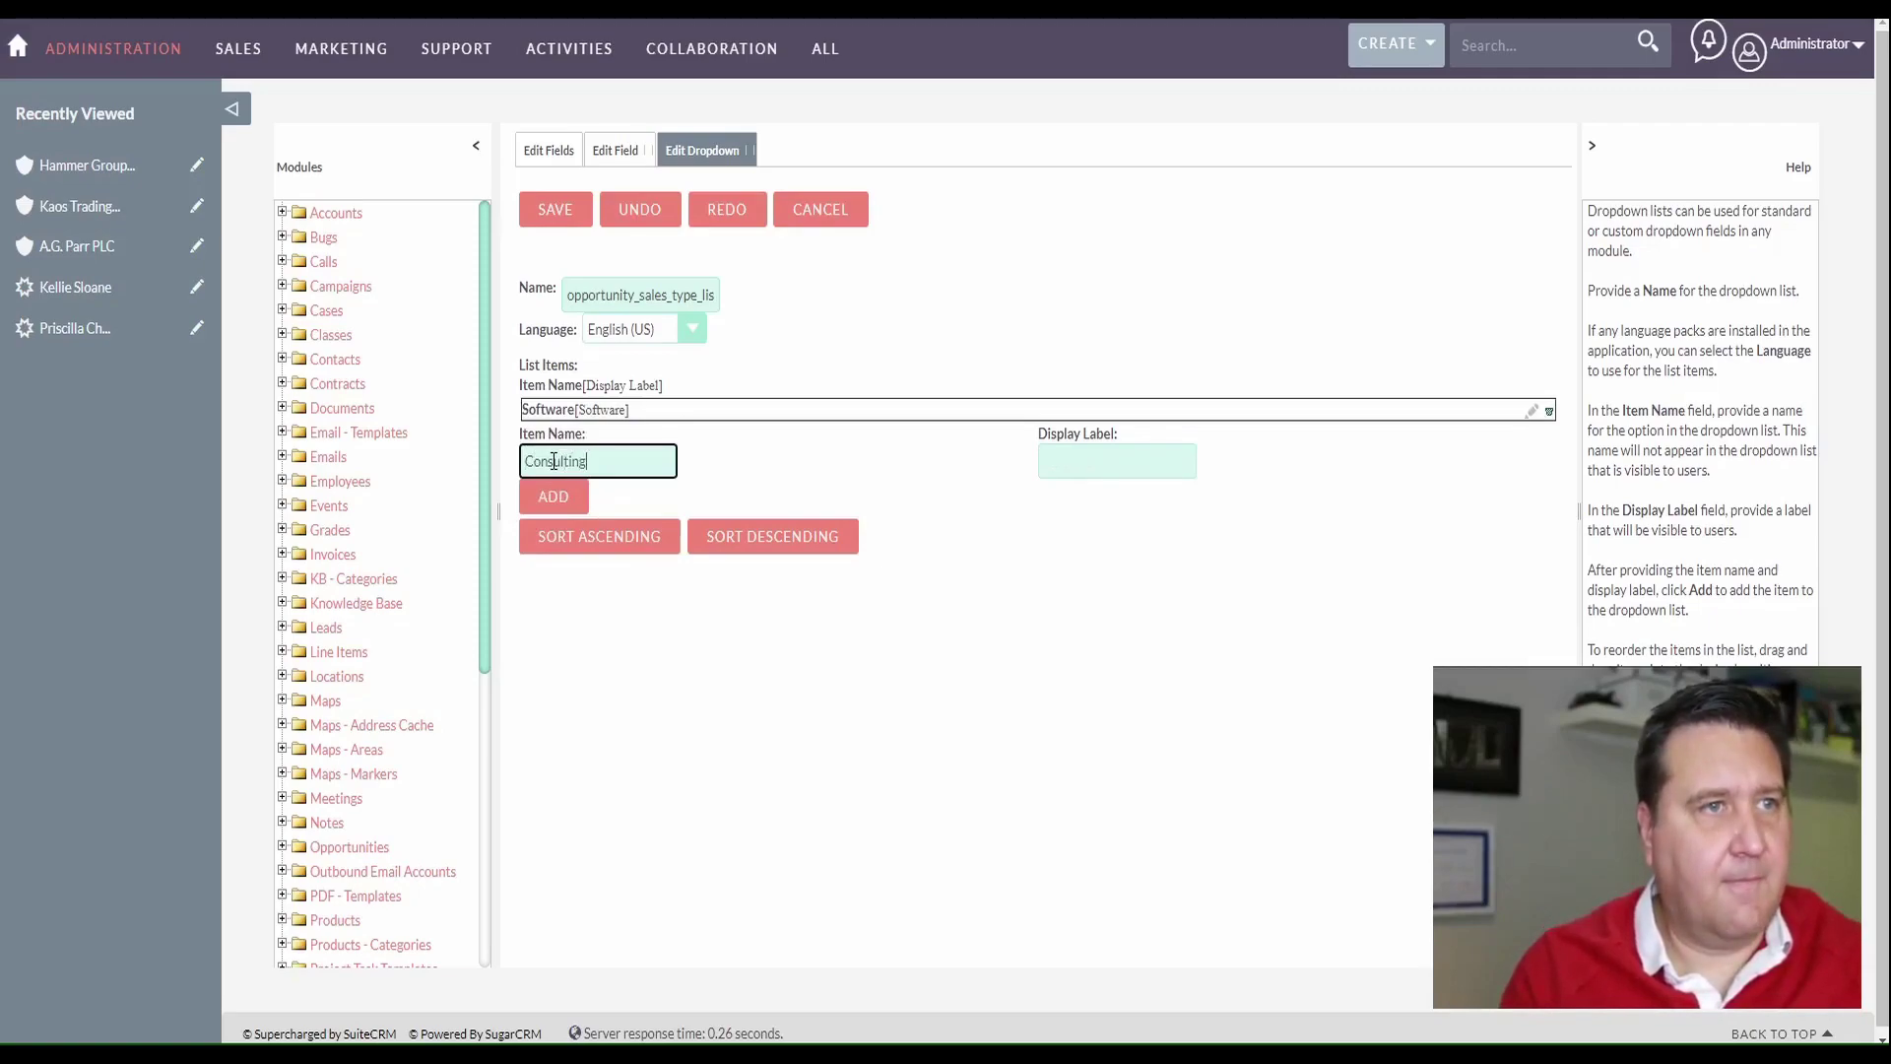
key(Tab)
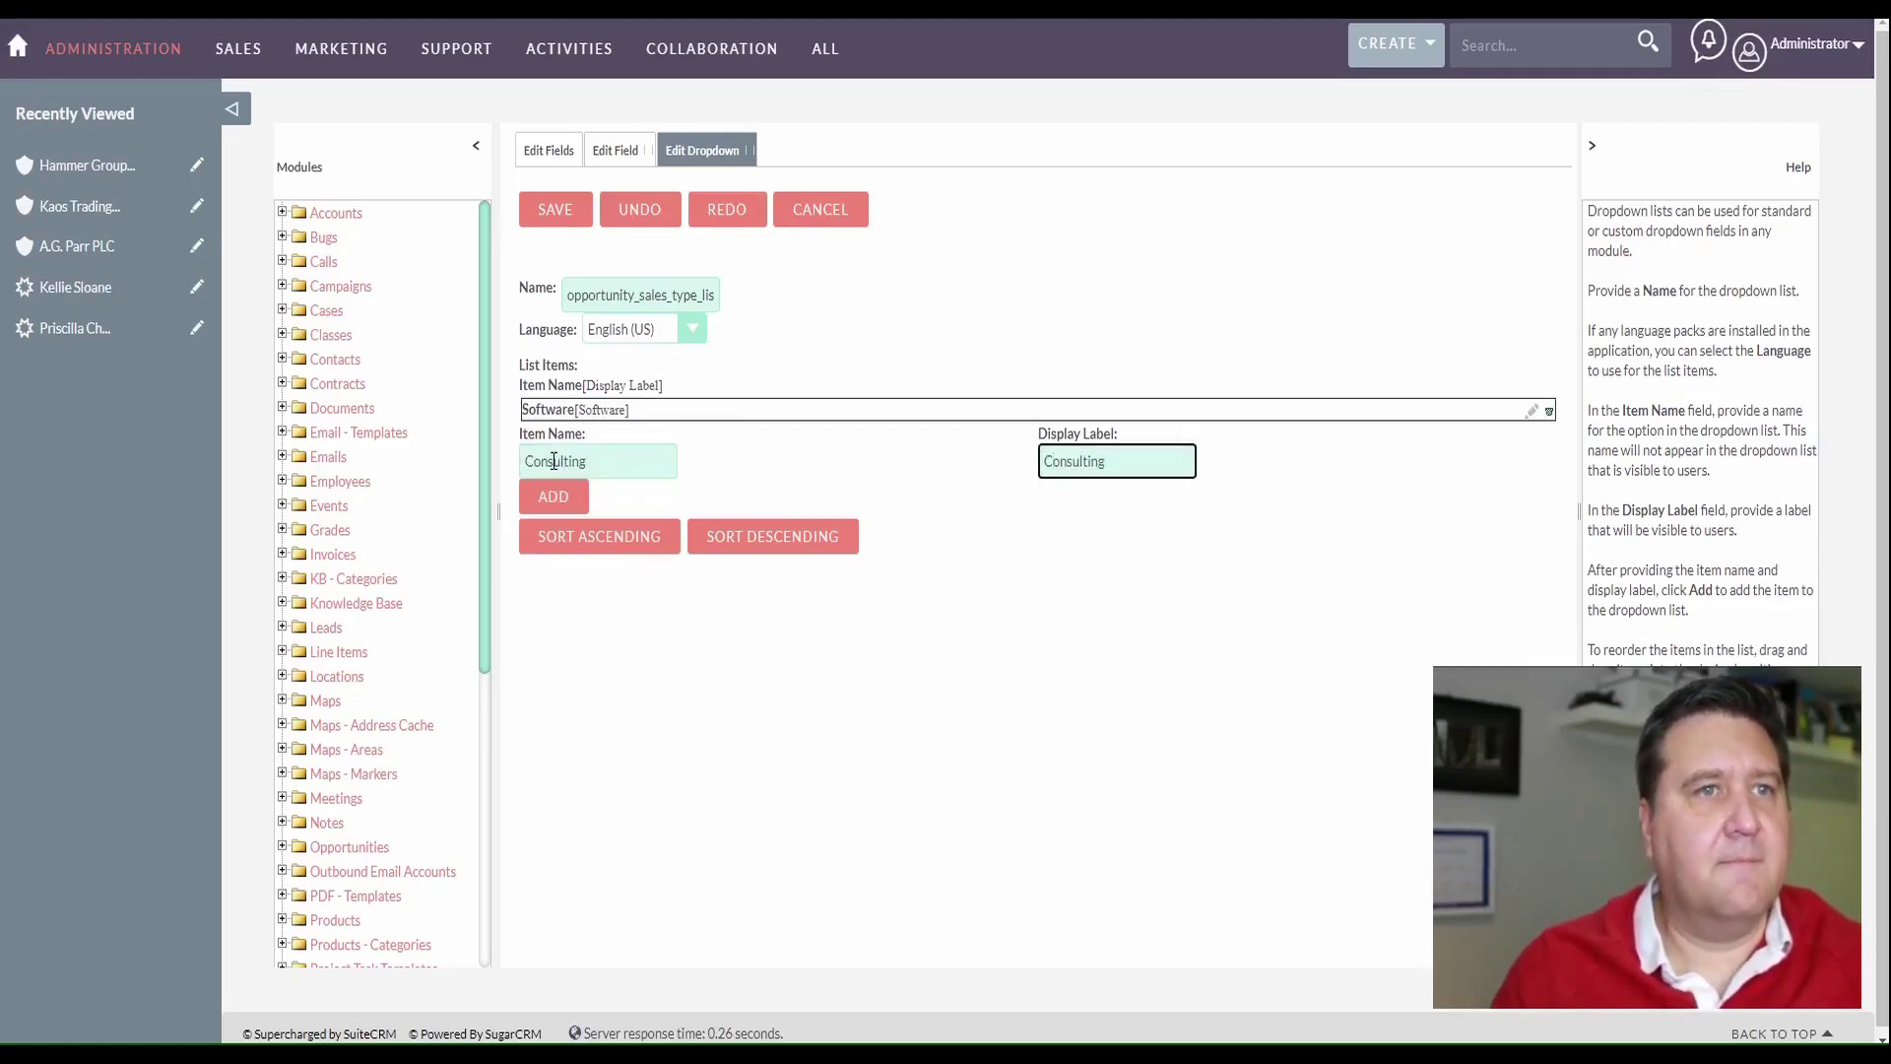
click(554, 499)
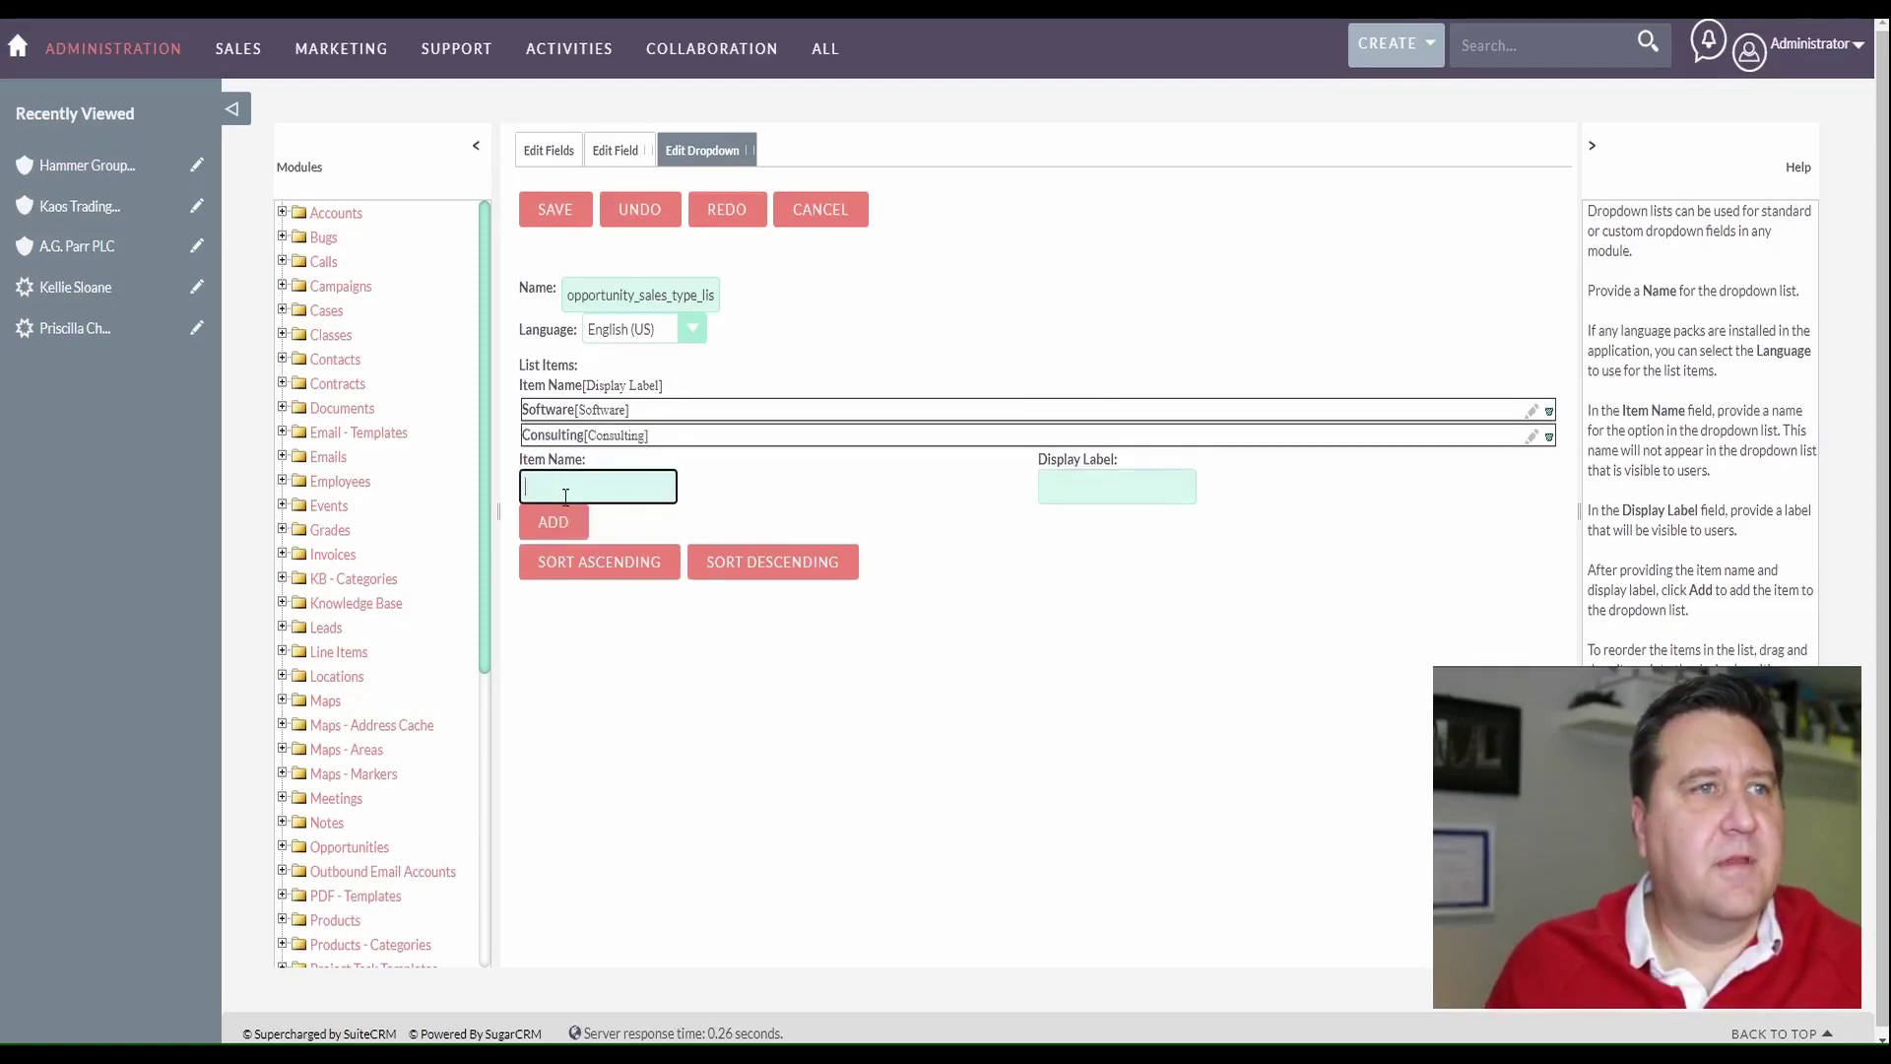
click(567, 525)
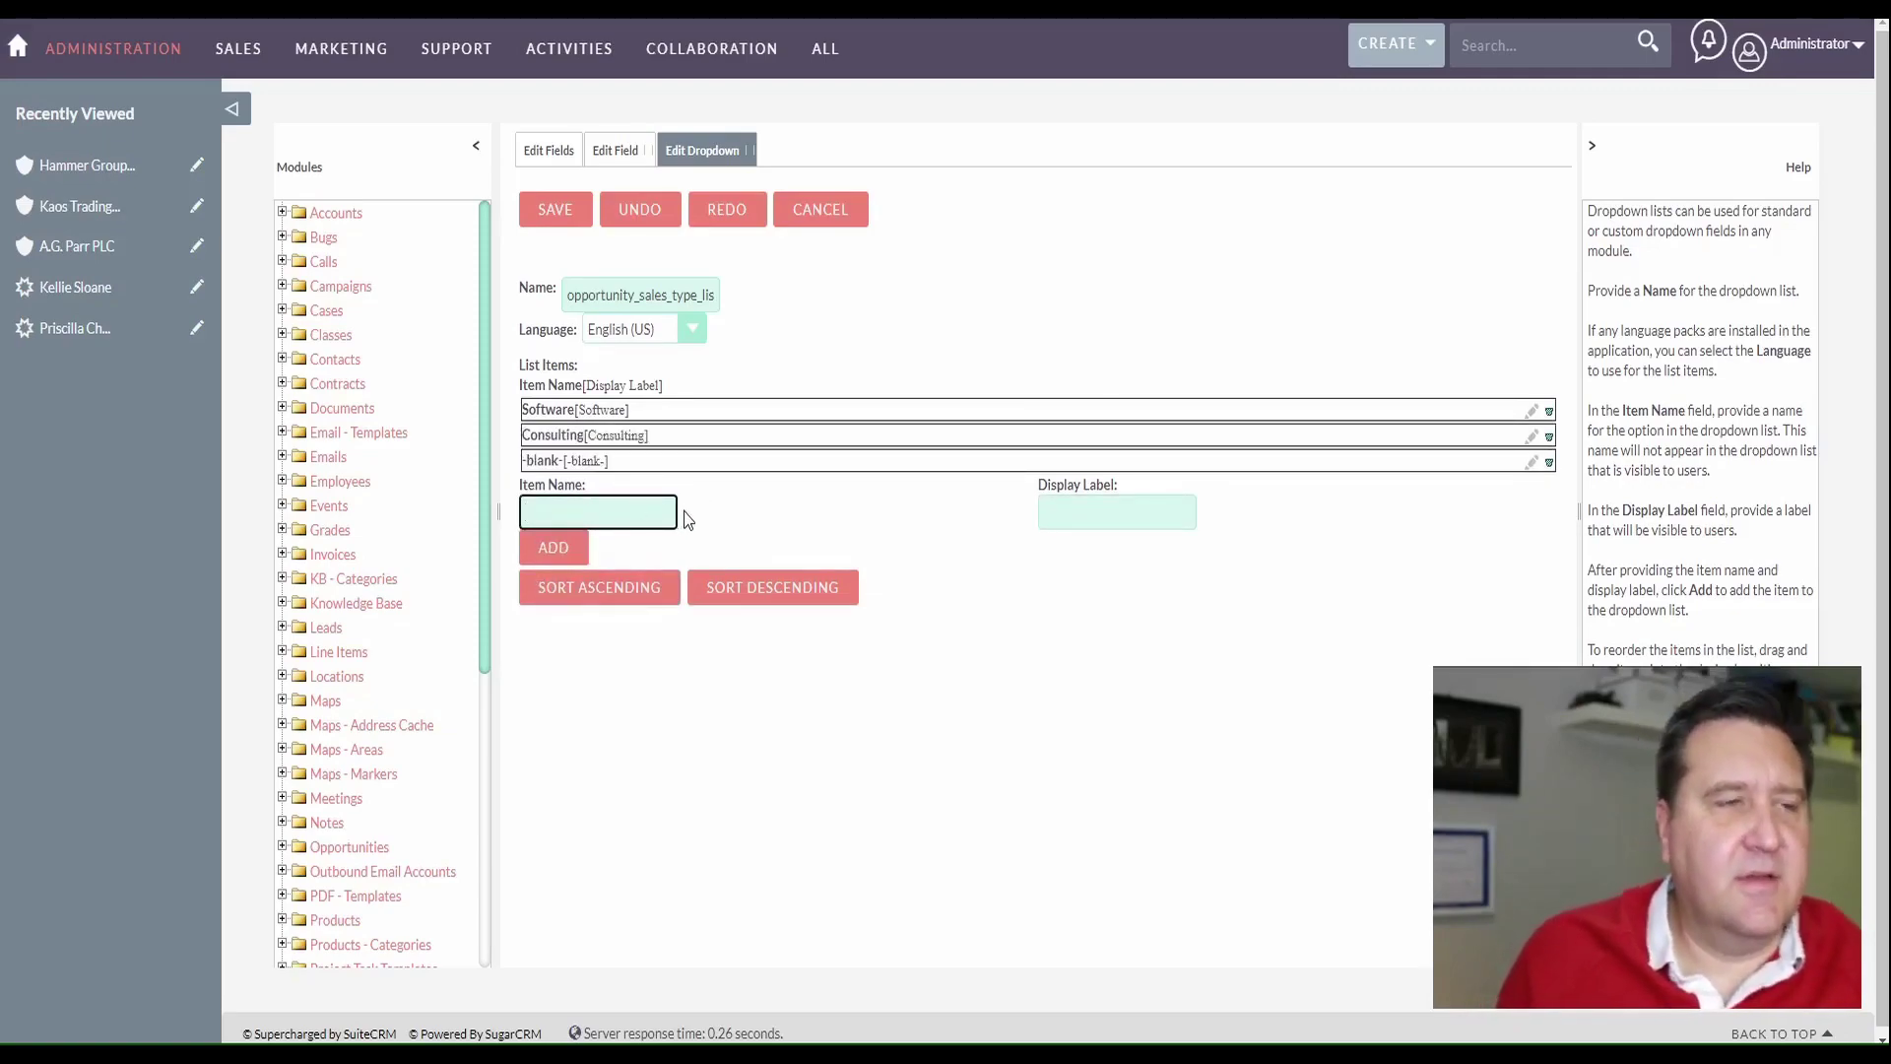
click(616, 589)
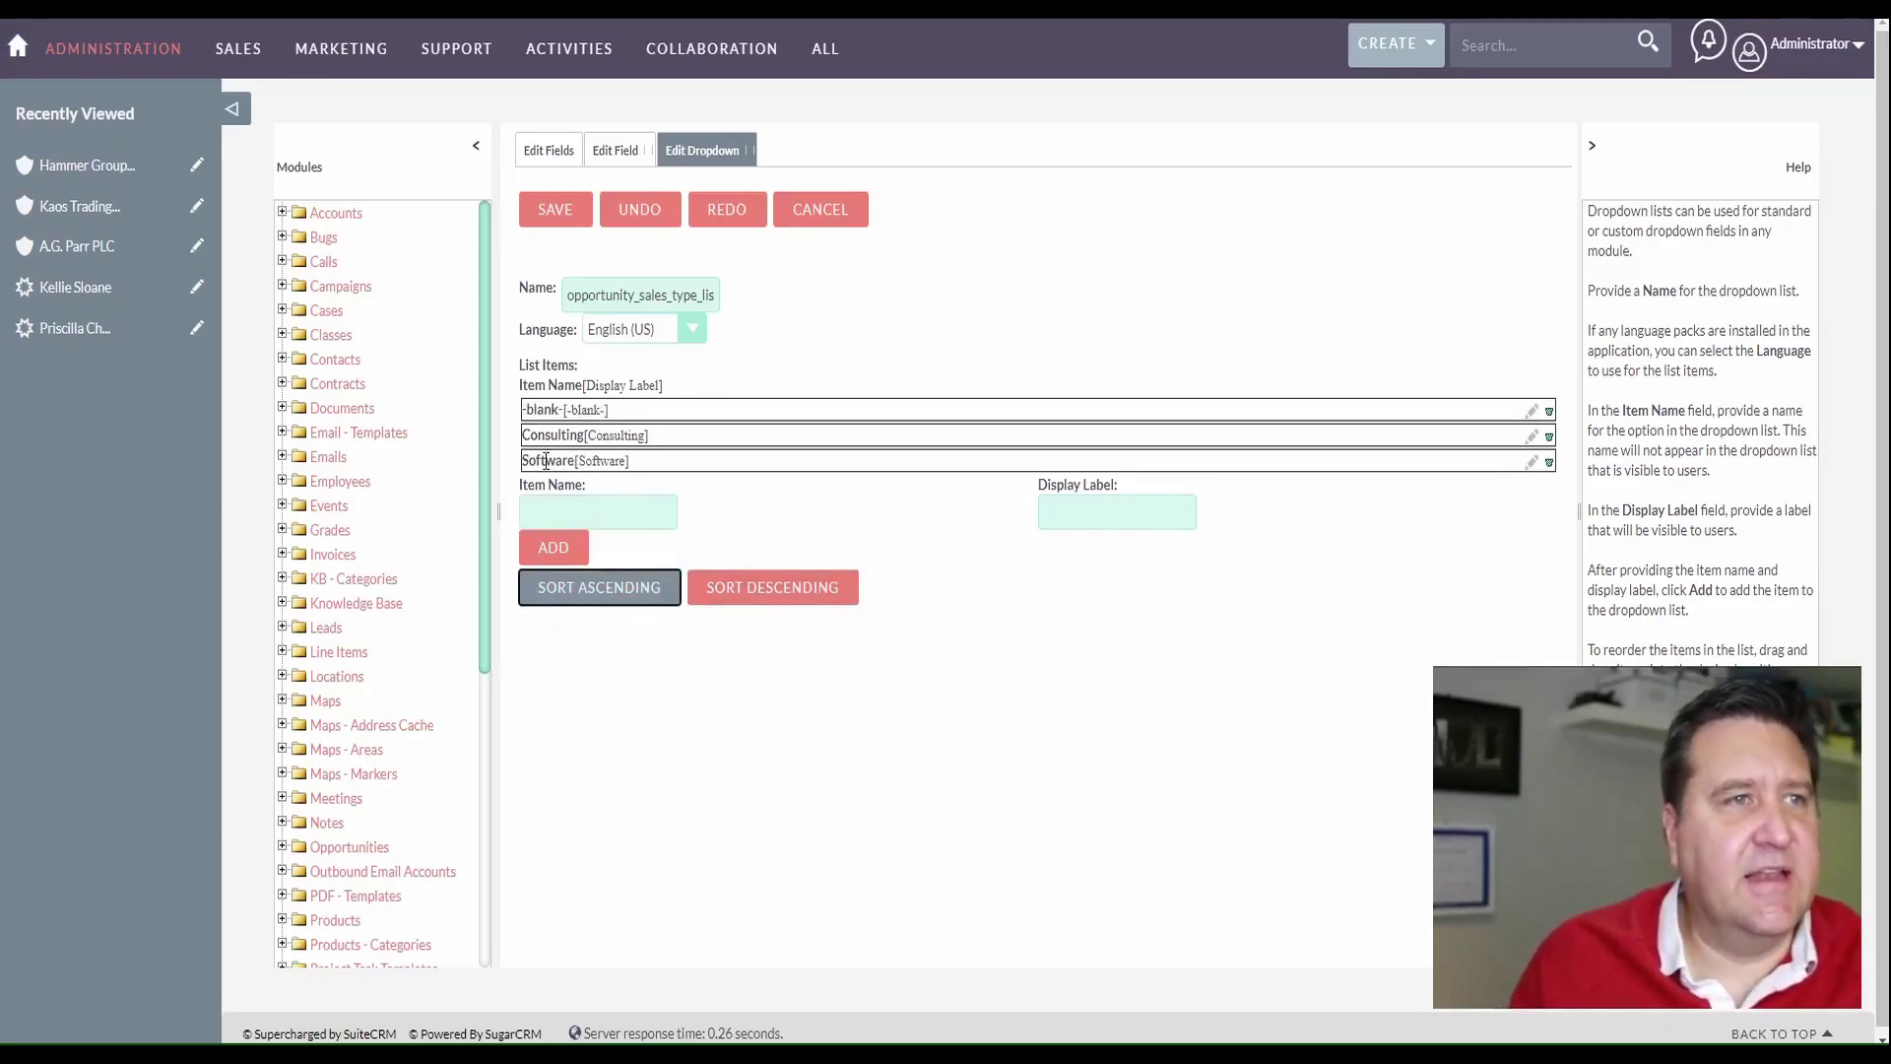
click(551, 213)
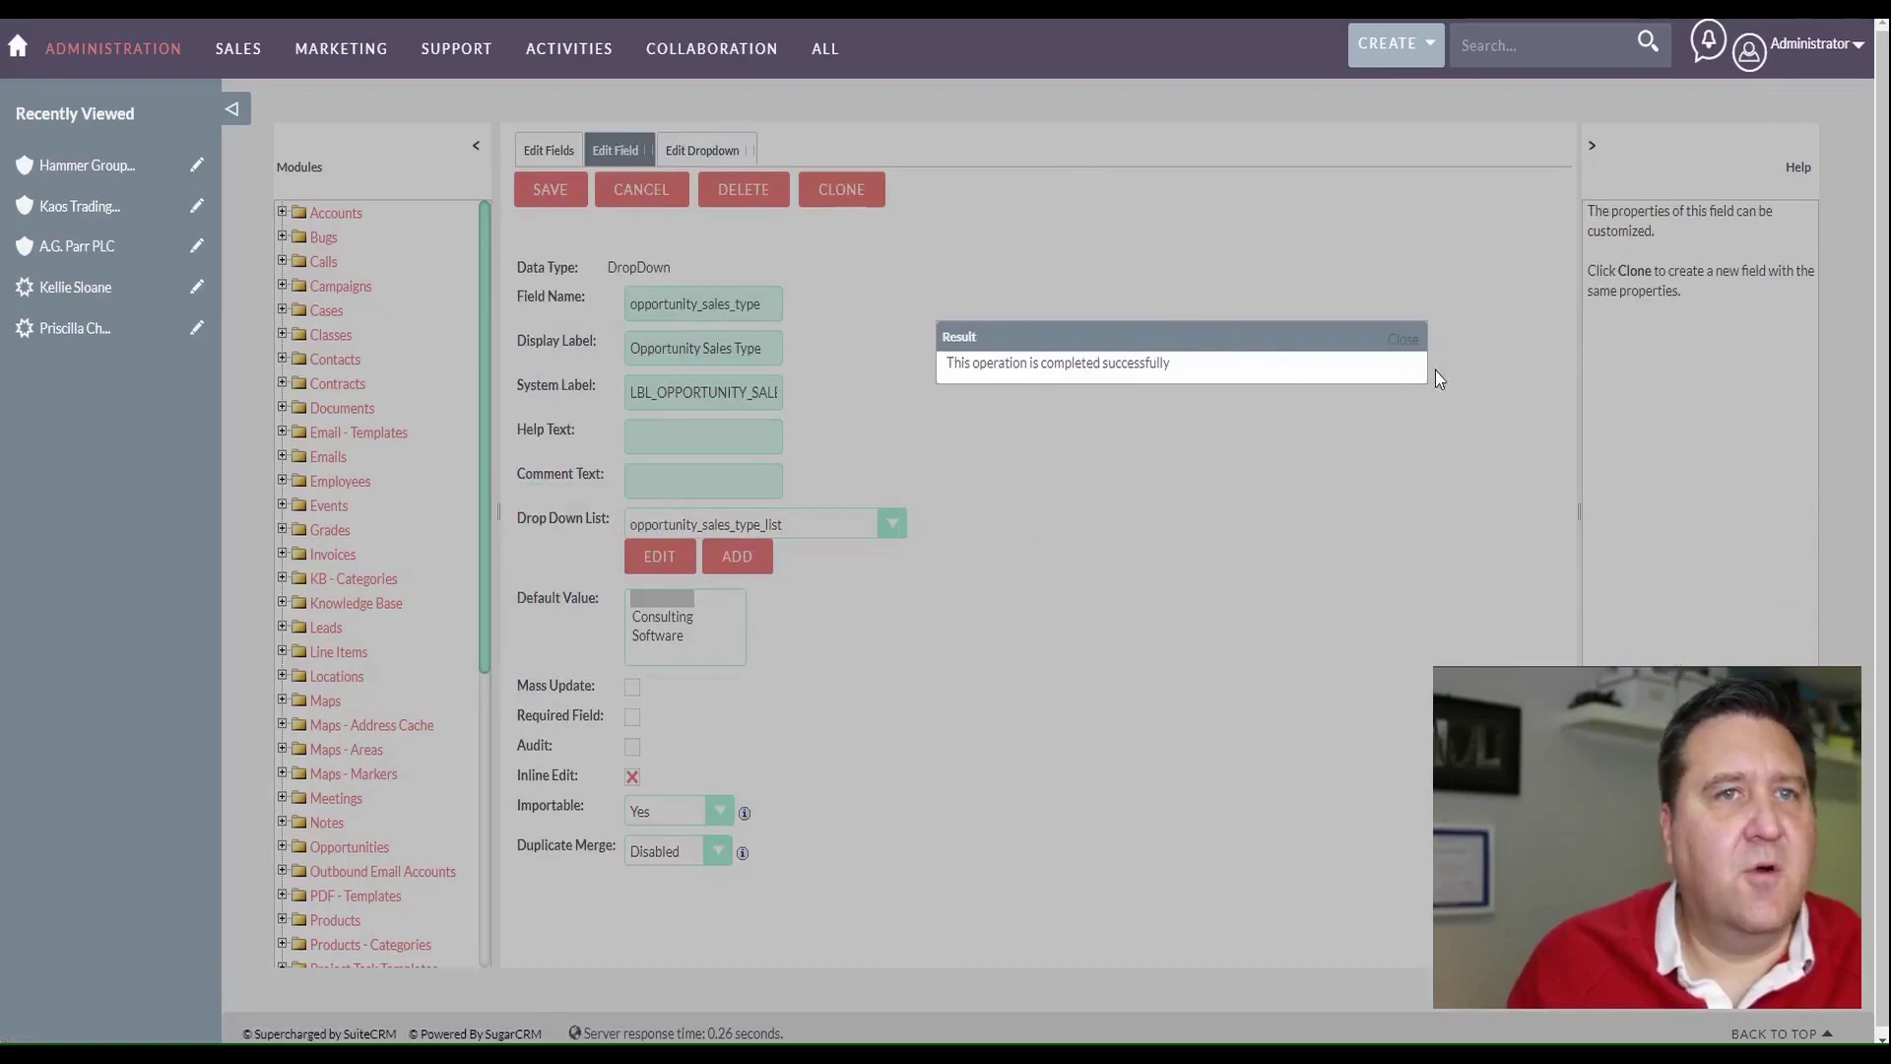
Copy the opportunity_sales_type field name, save the field, and return to the Opportunities fields list
click(1405, 343)
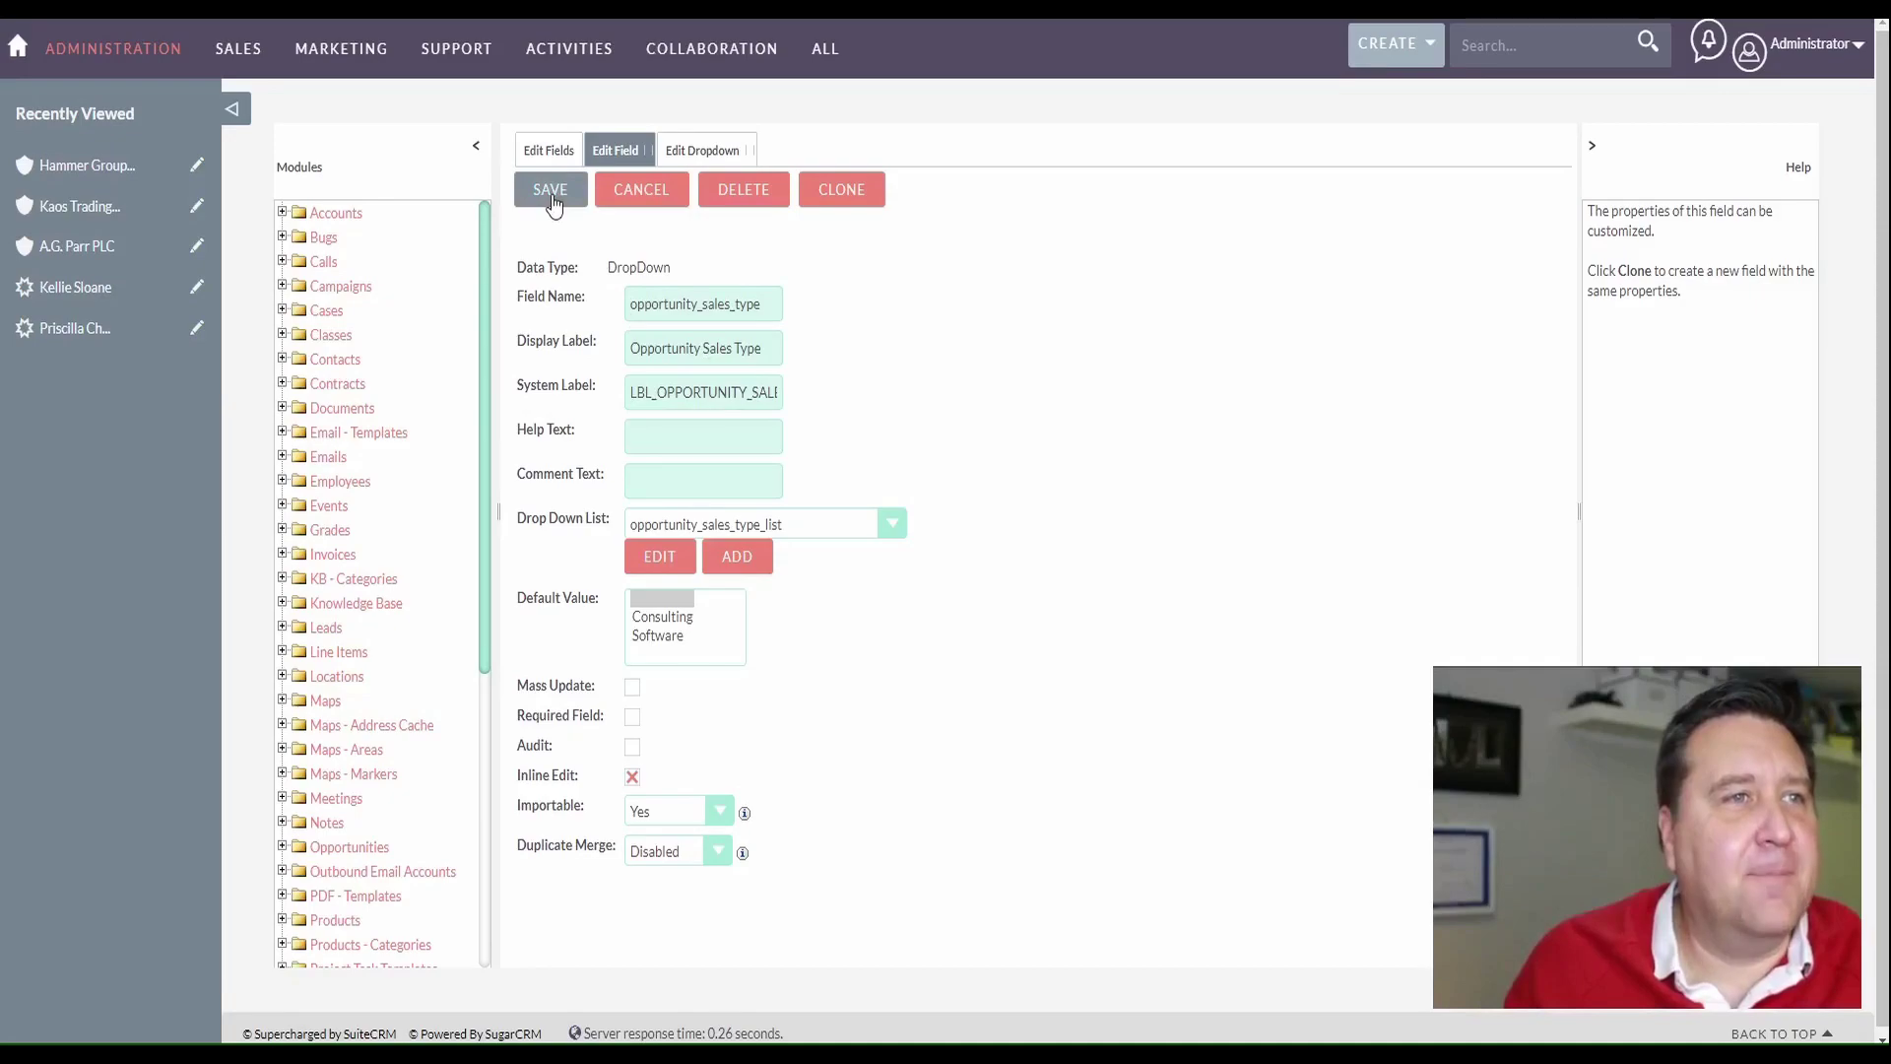
double_click(707, 306)
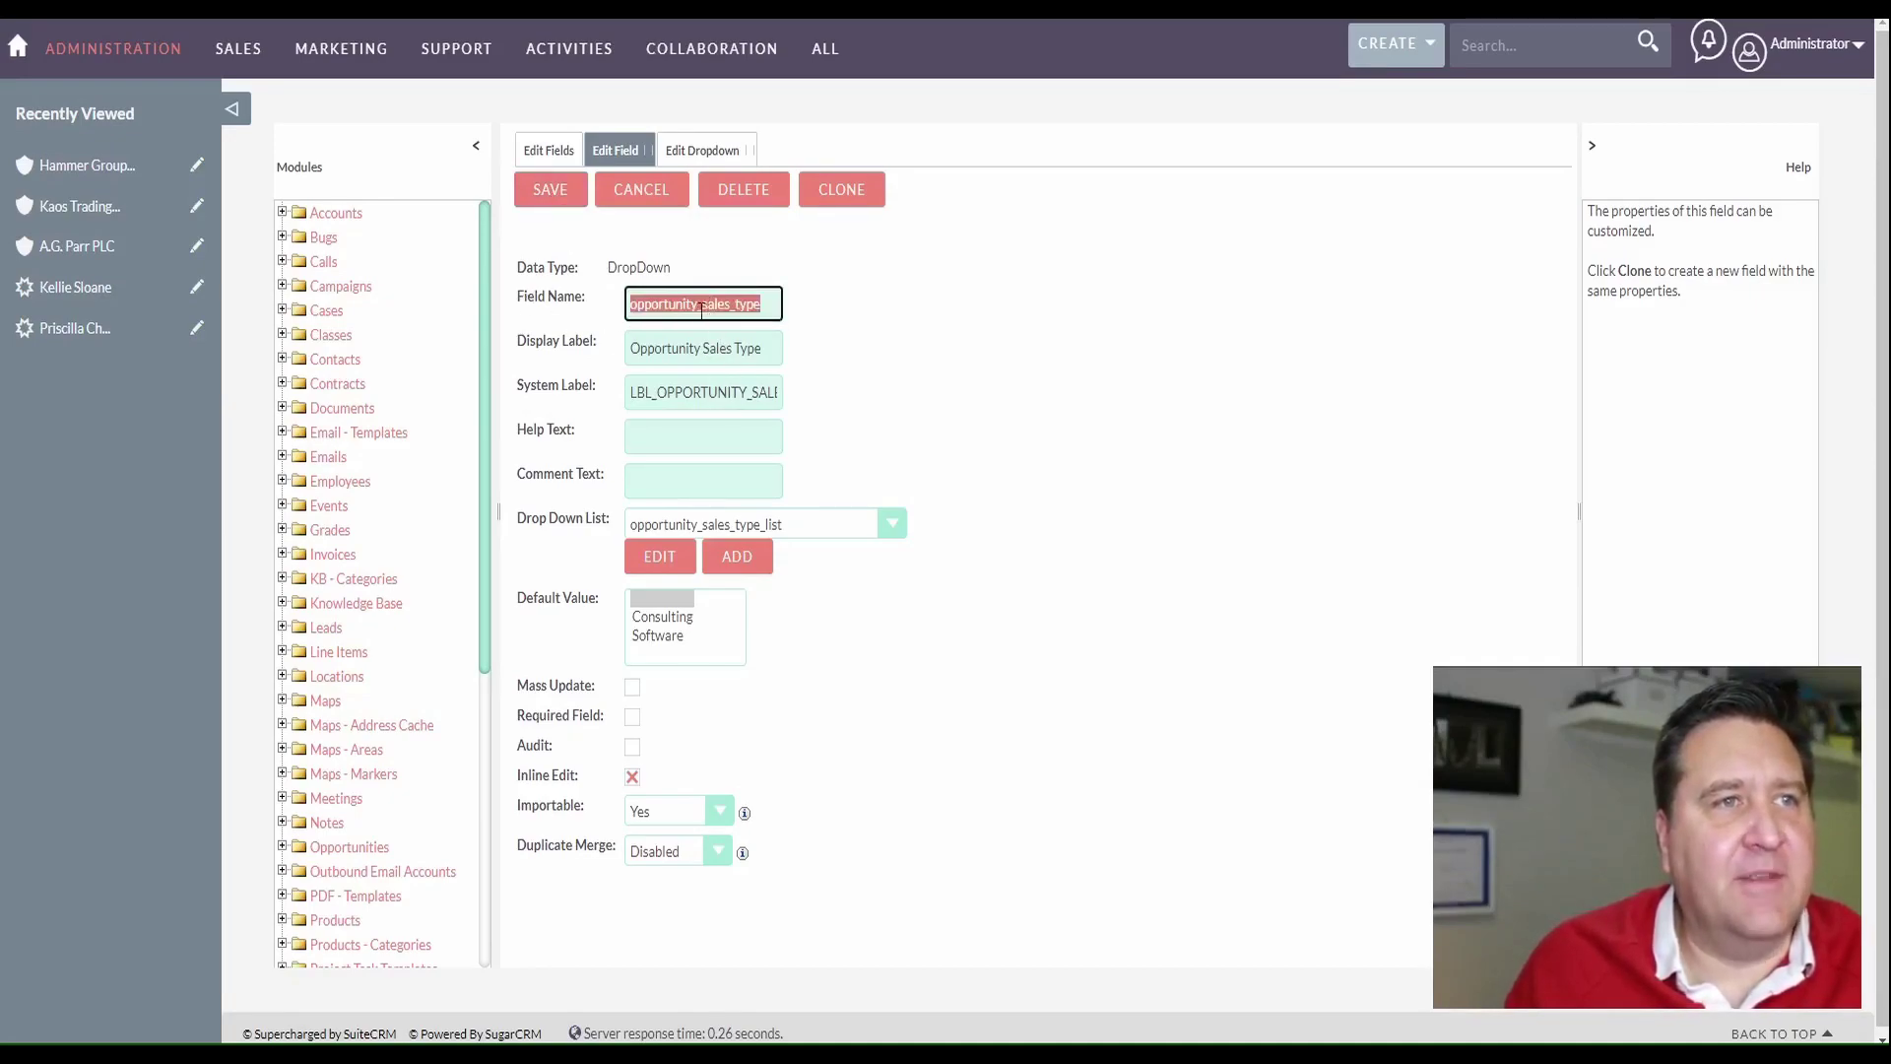
right_click(701, 310)
click(753, 379)
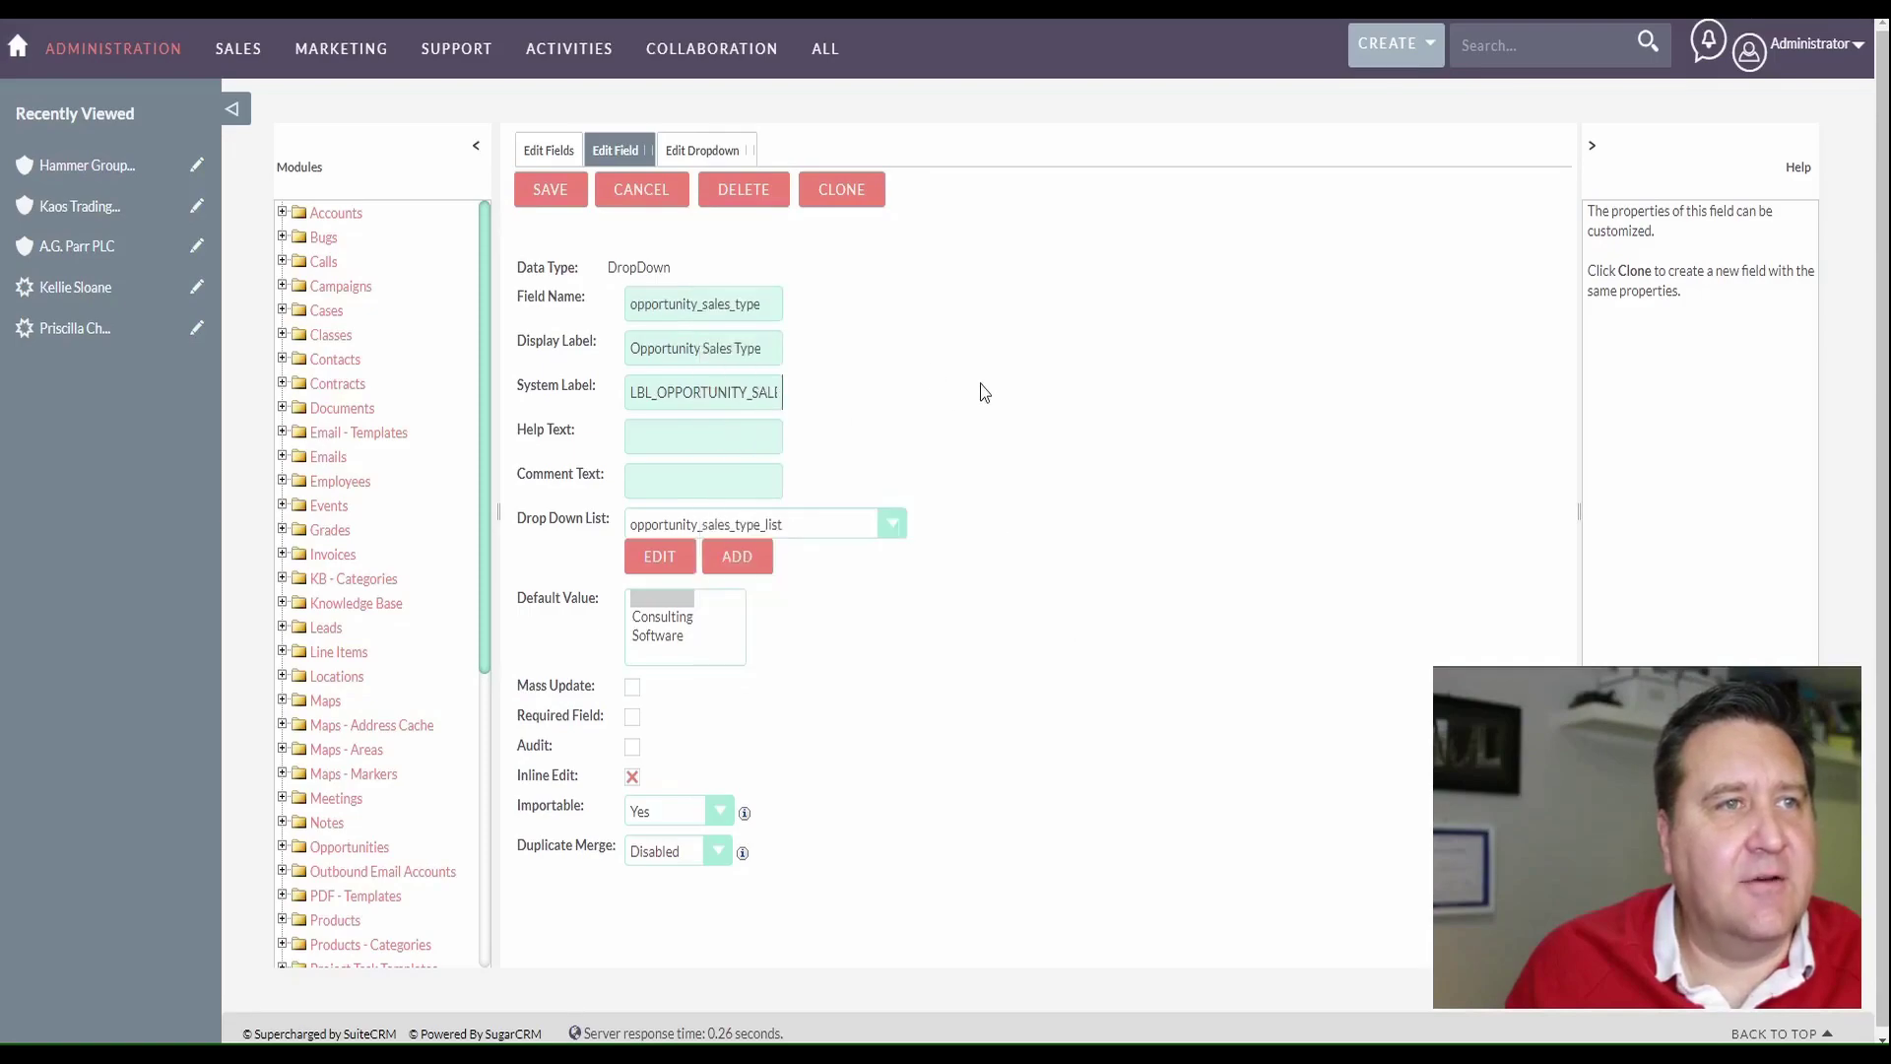
click(546, 191)
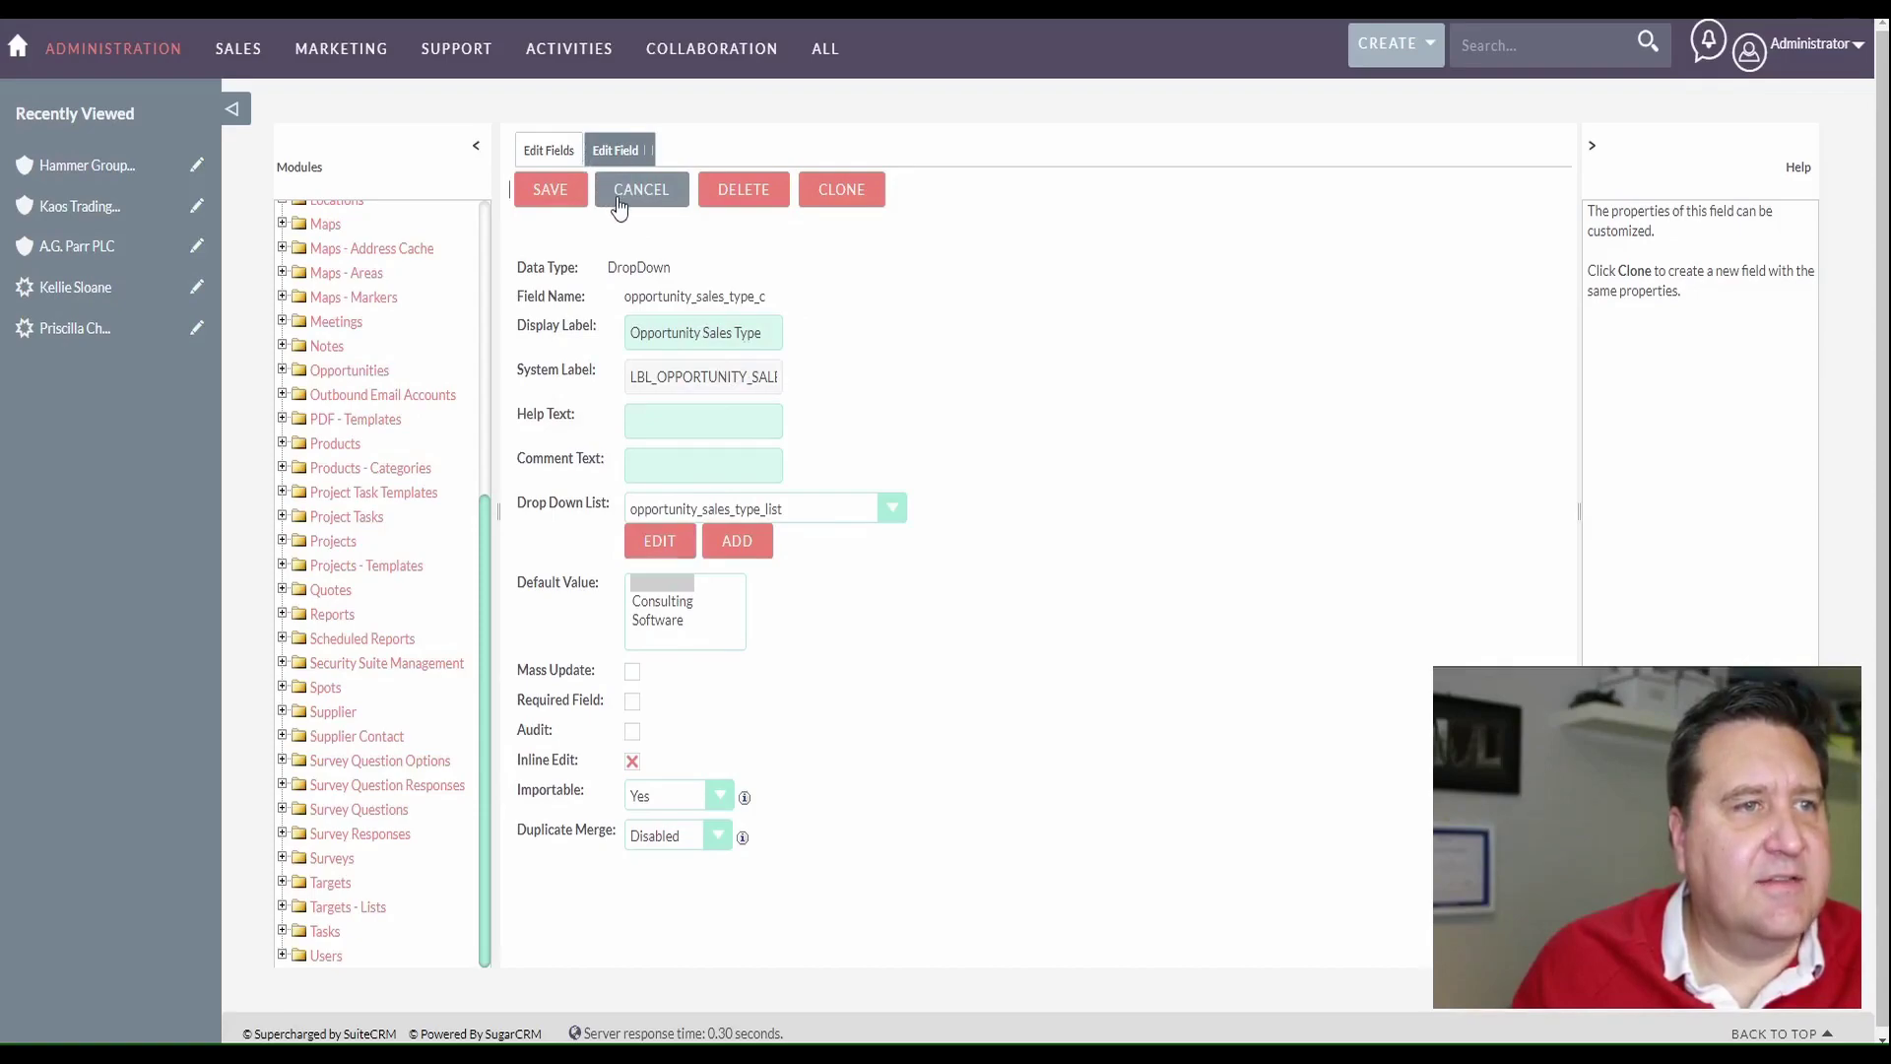
click(559, 156)
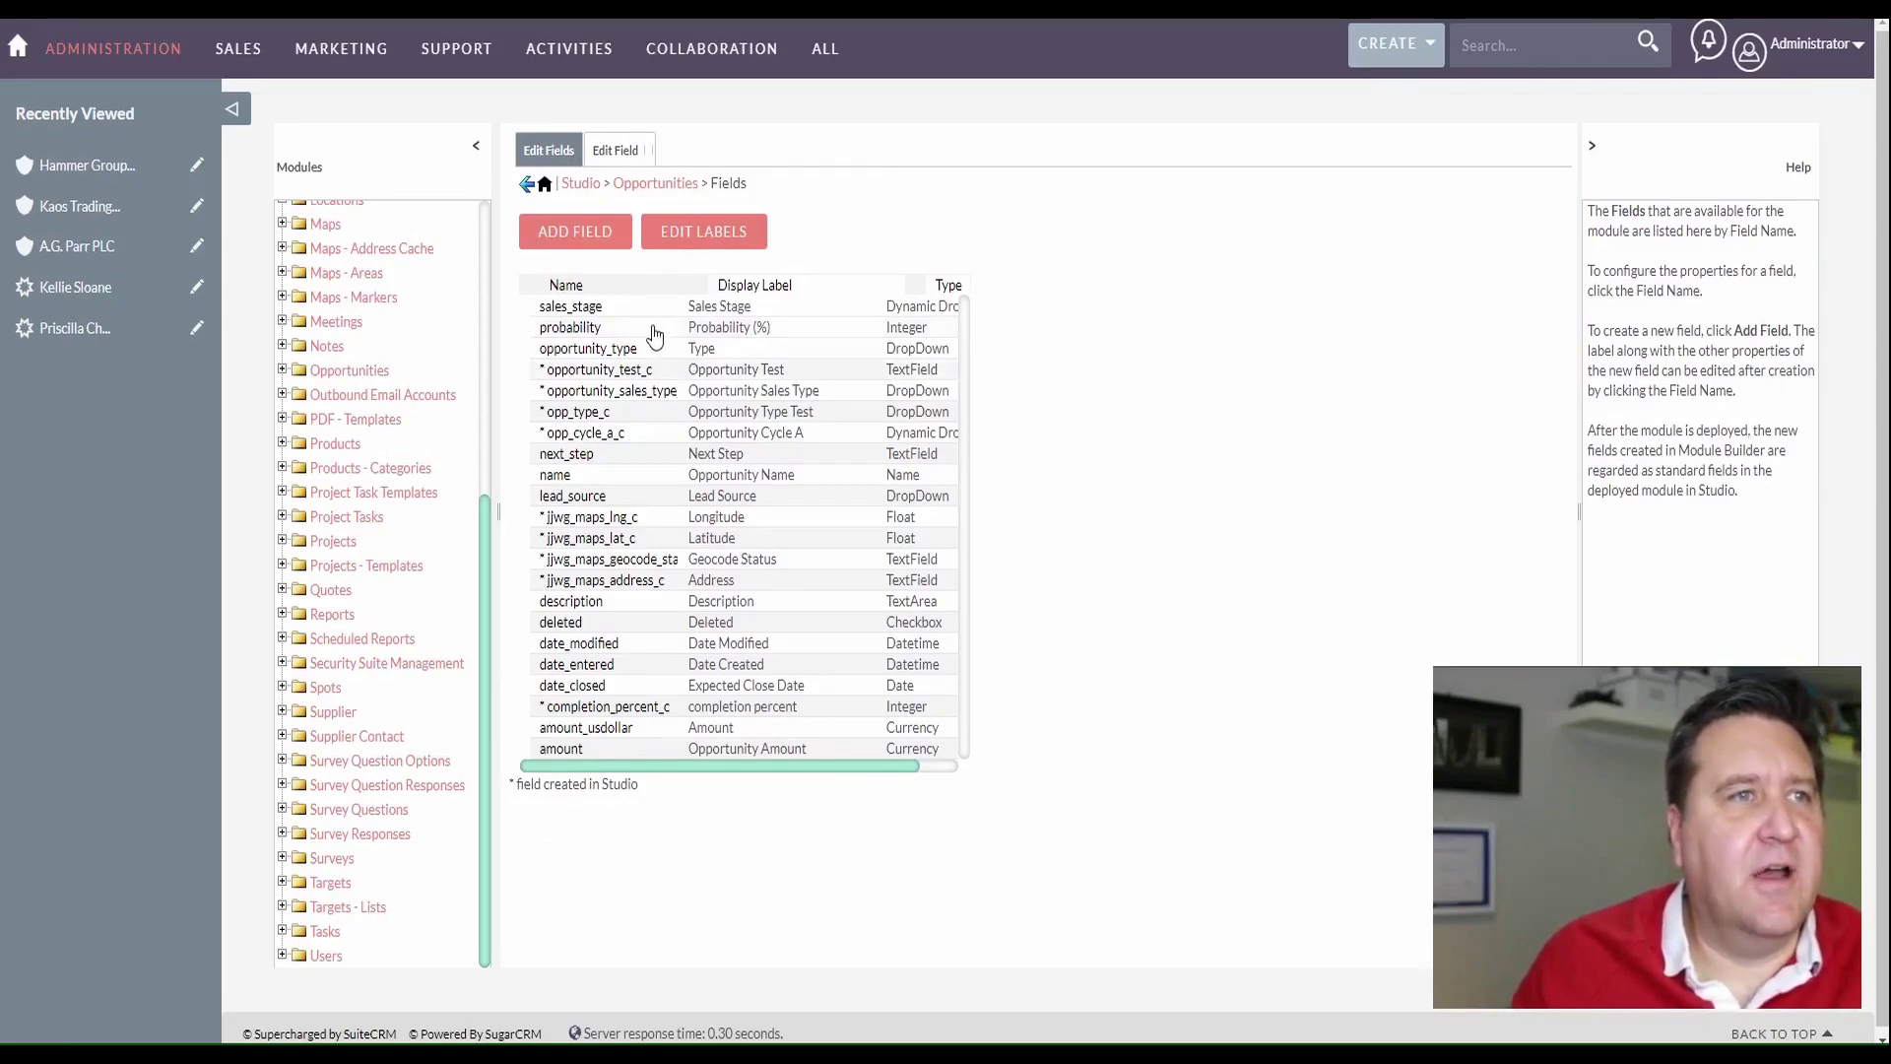
Add a new Dynamic DropDown field with parent dropdown opportunity_sales_type
click(568, 233)
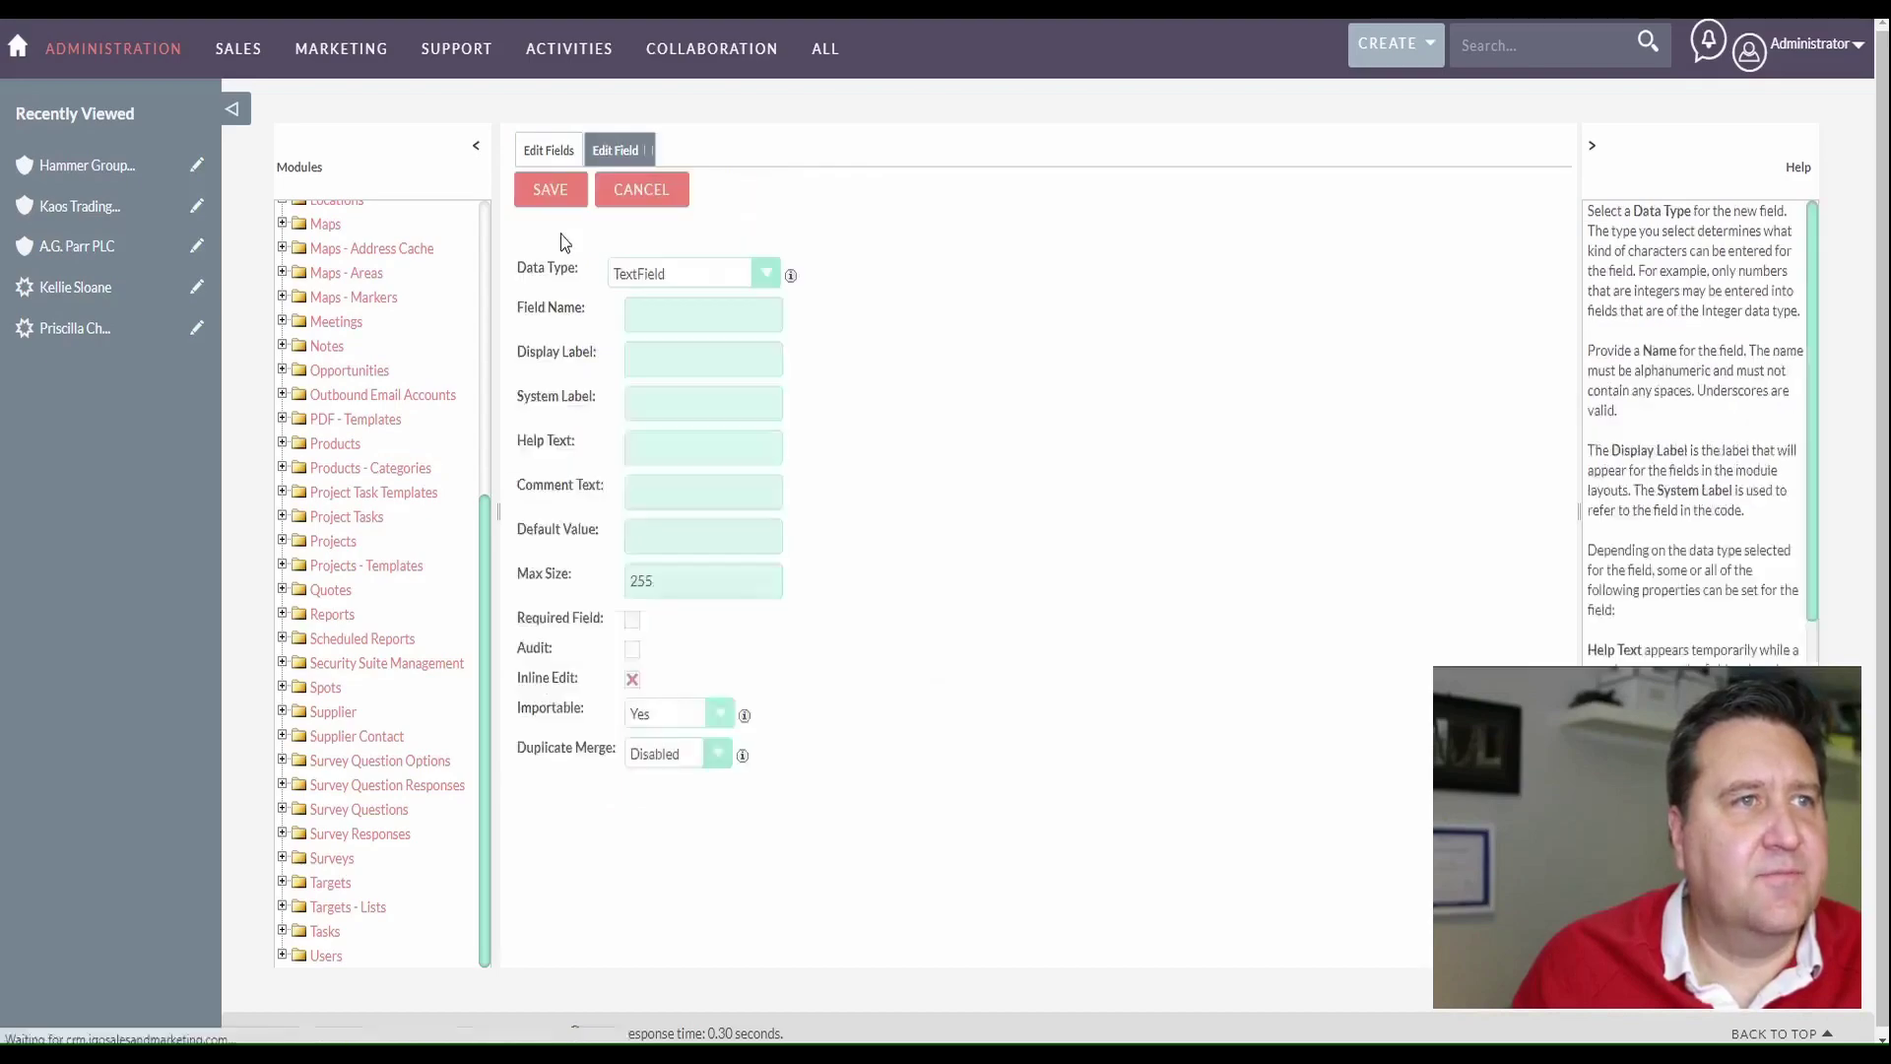
click(684, 276)
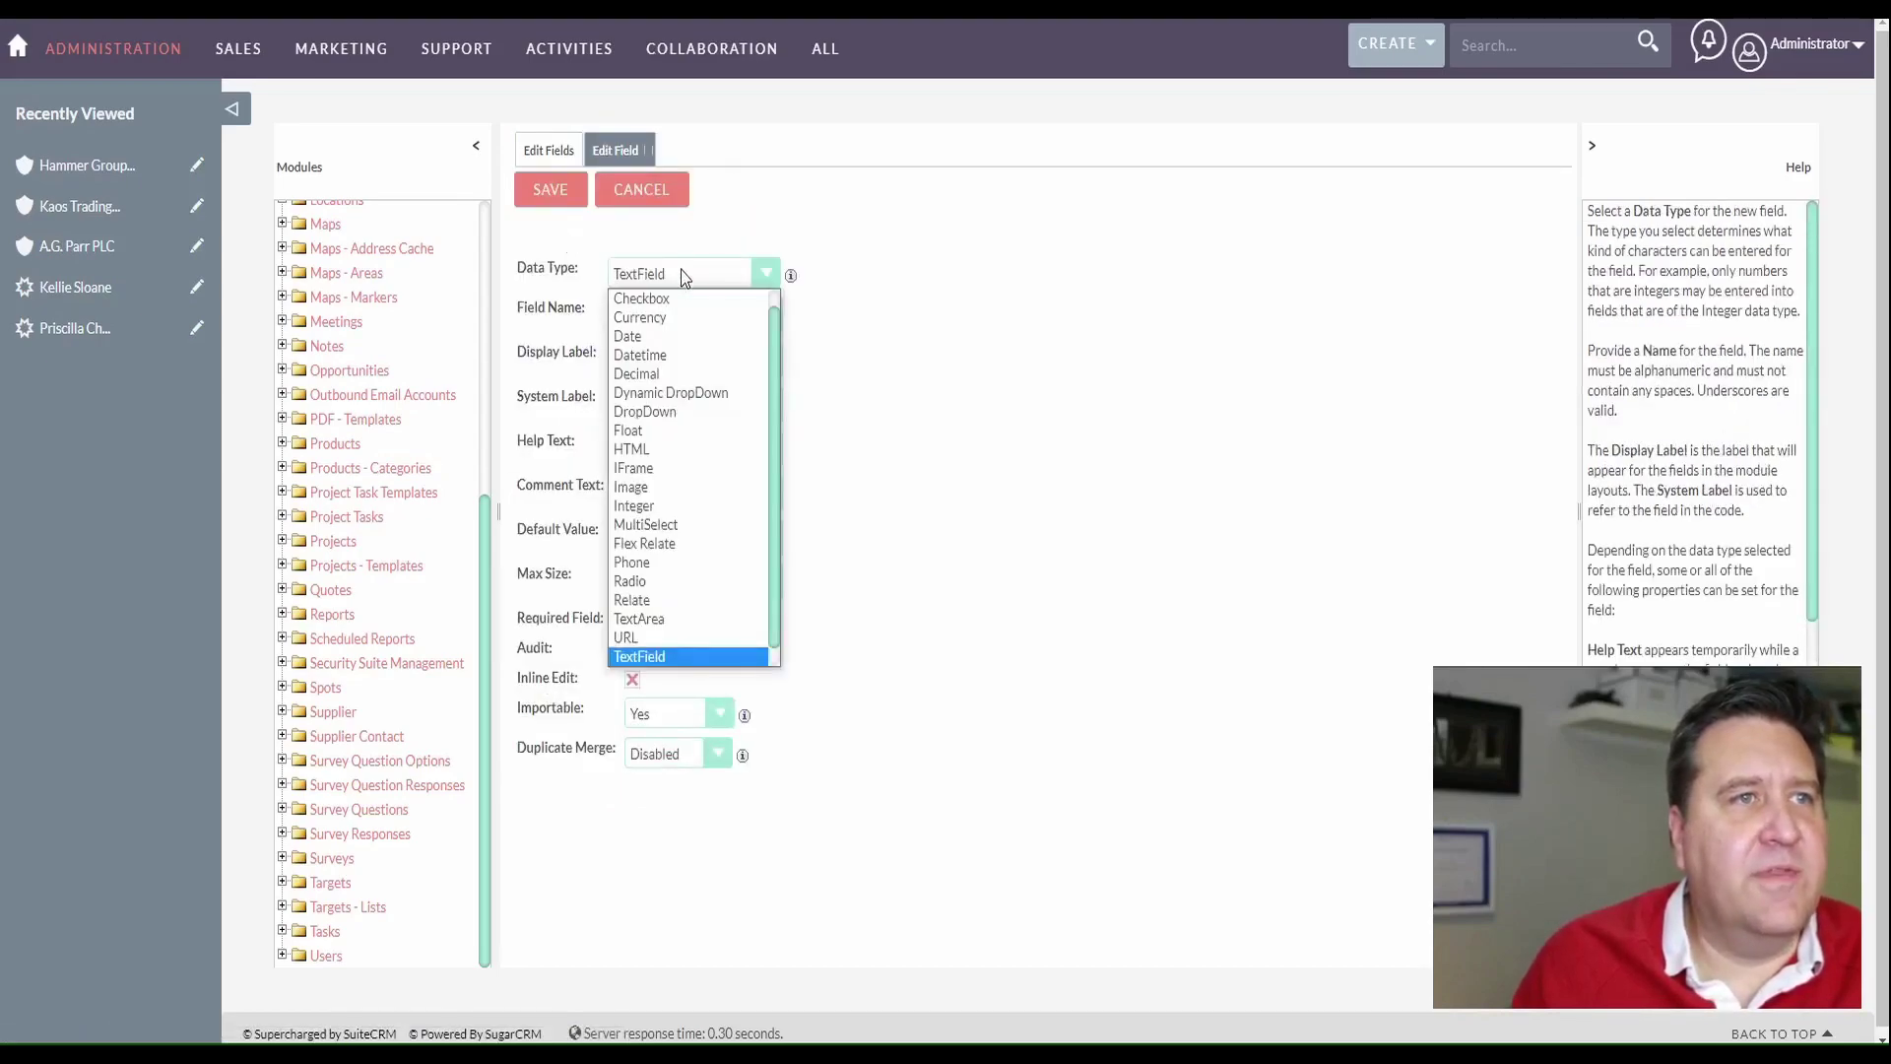
click(689, 392)
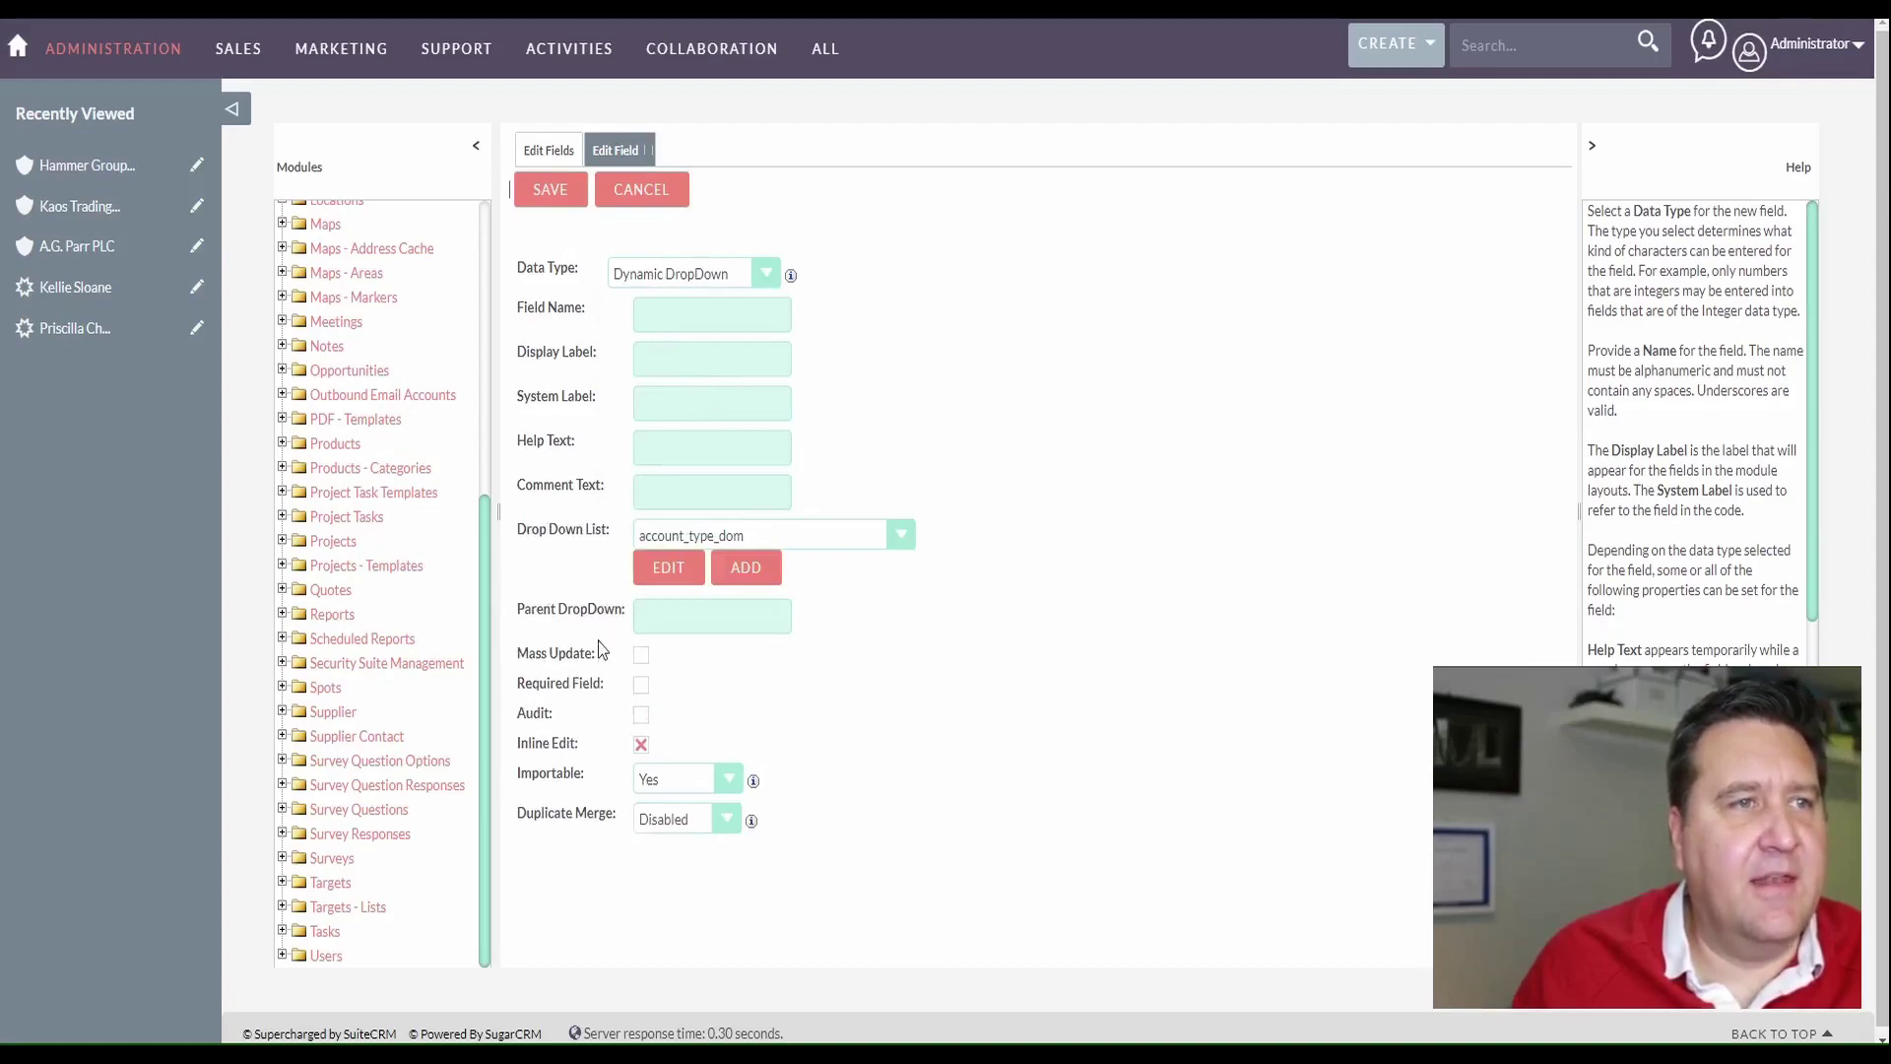
right_click(651, 613)
click(724, 785)
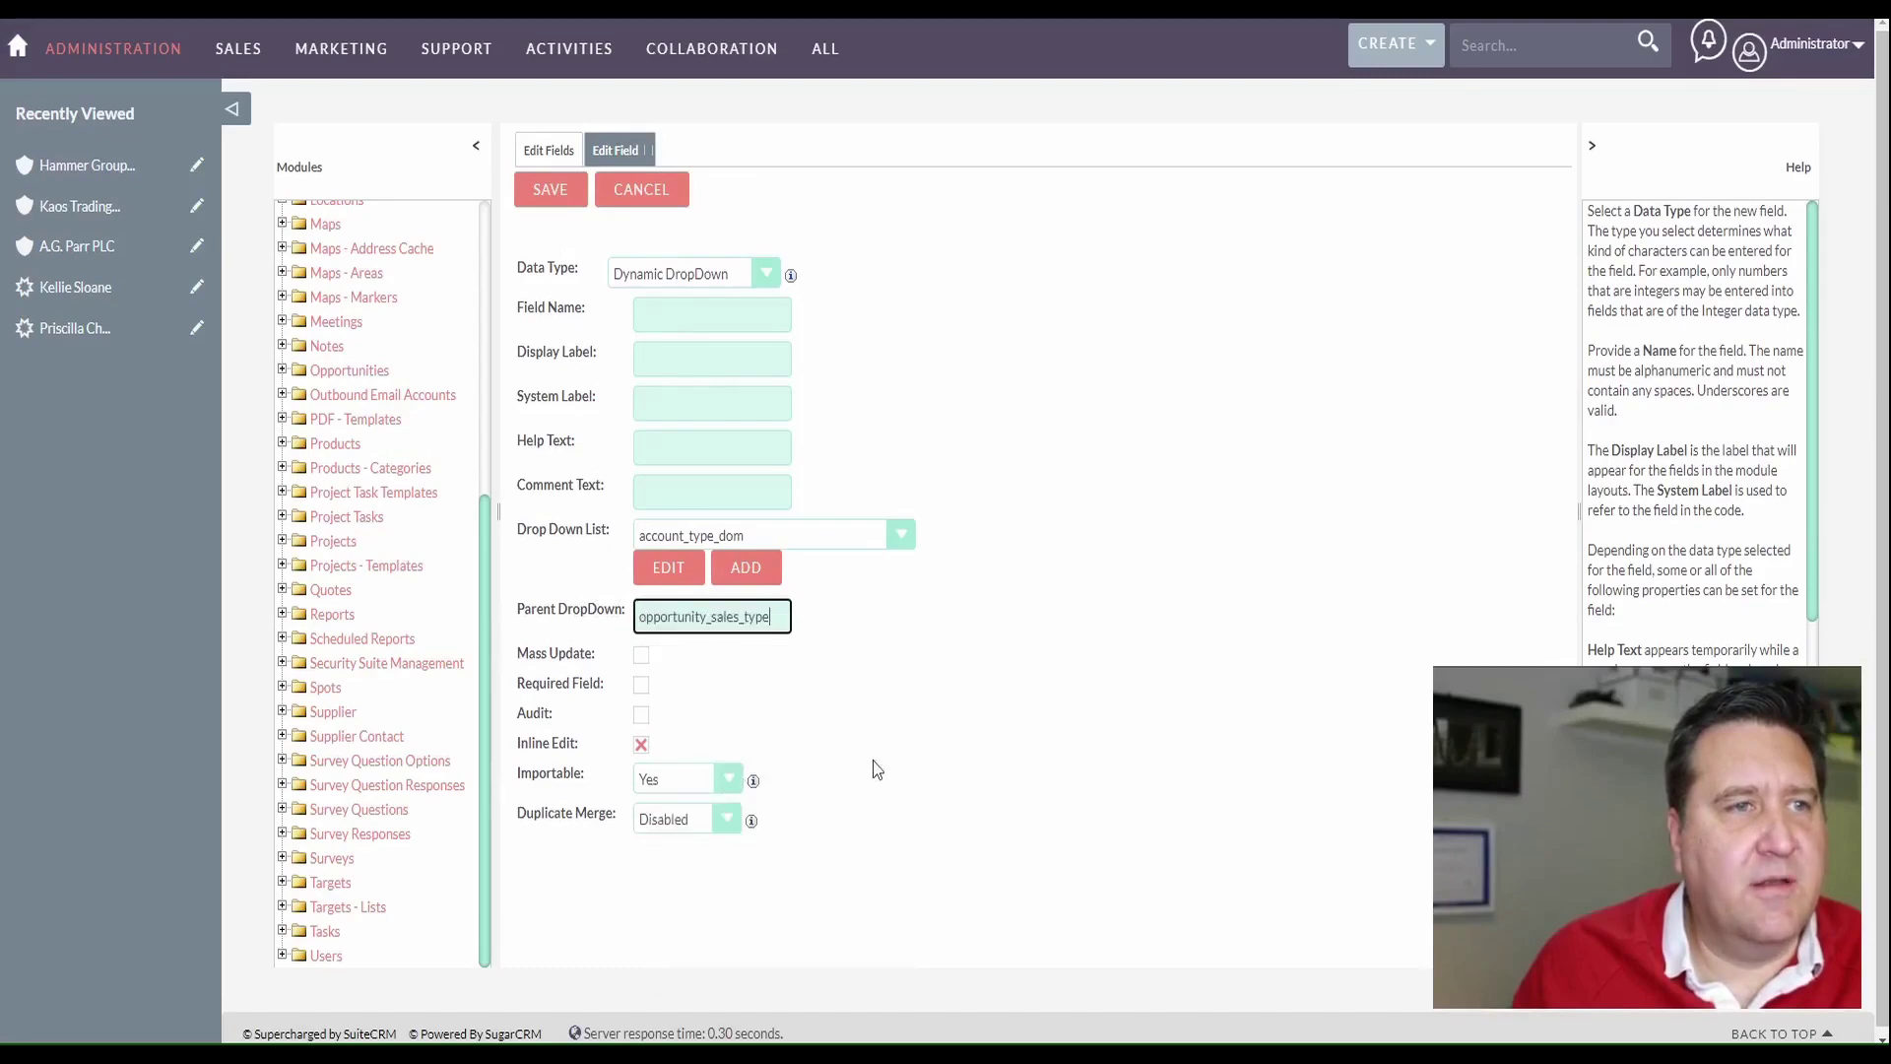
click(1133, 768)
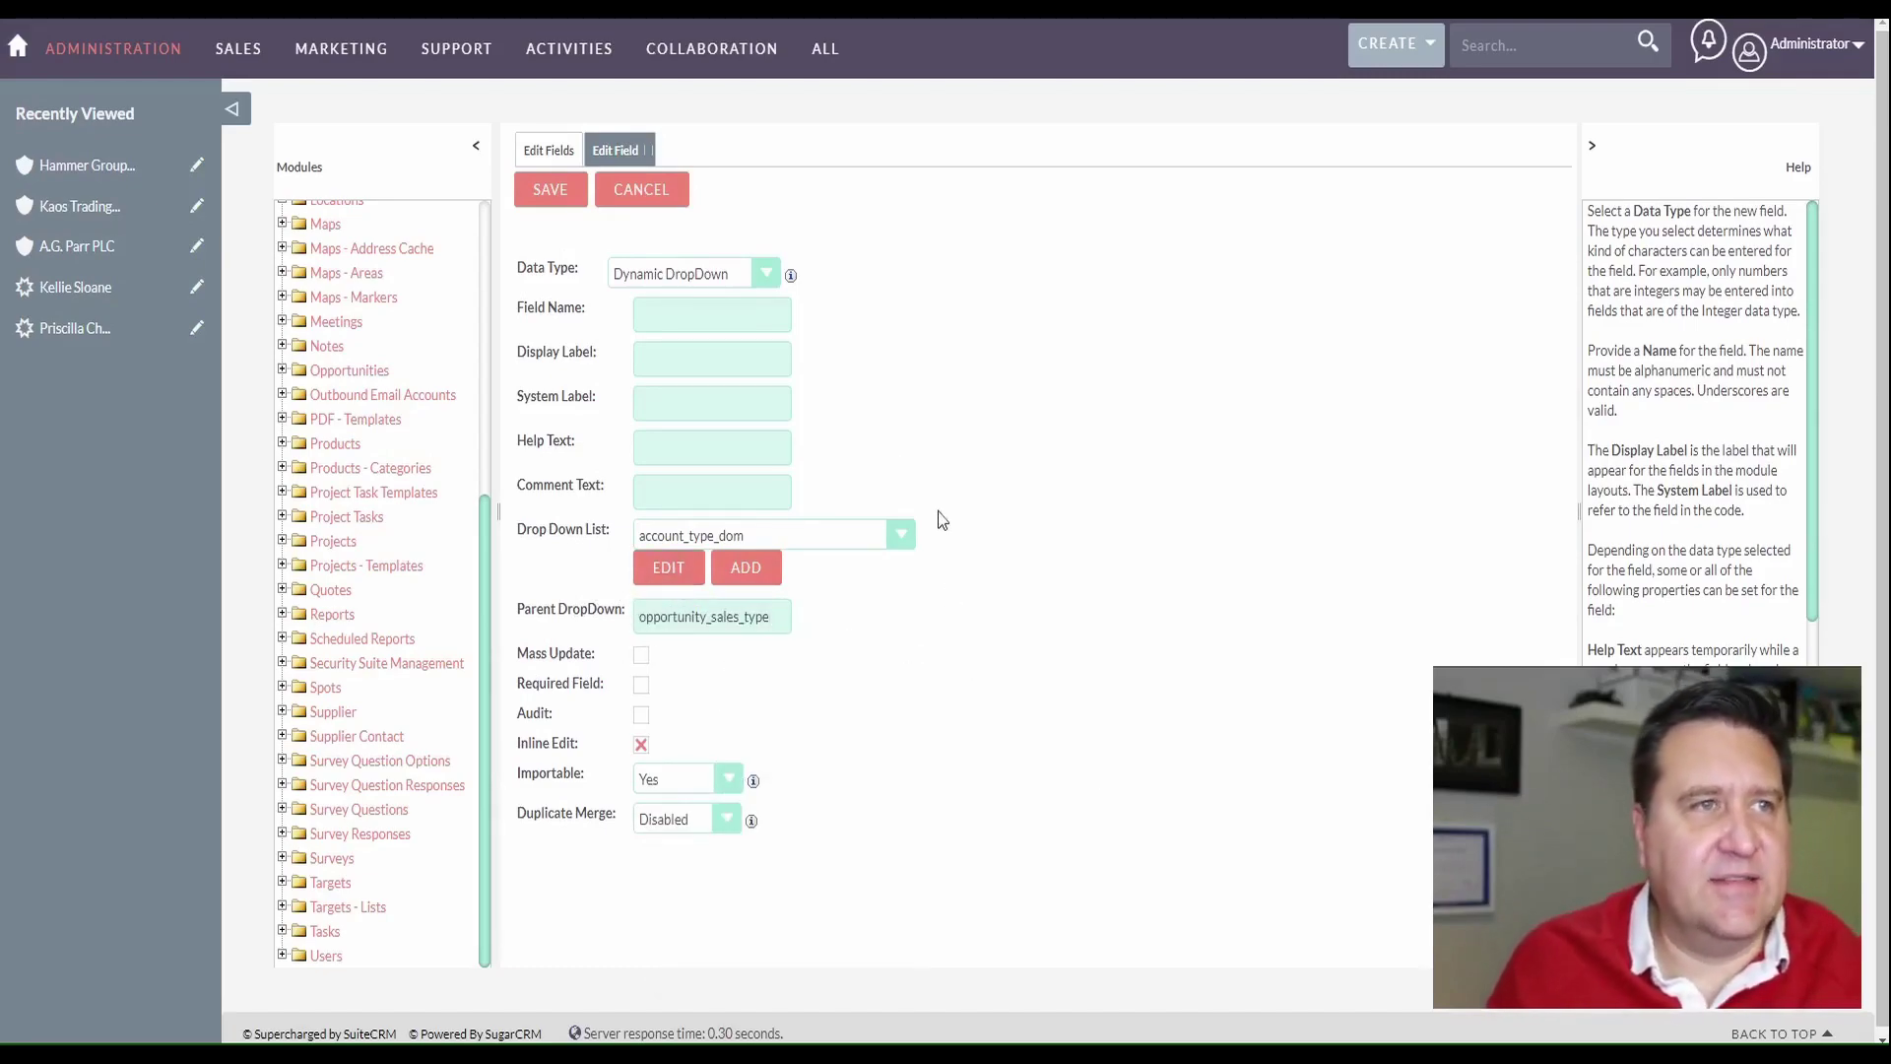
Name the field opportunity_sales_stage1 with display label Opportunity Sales Stage
click(679, 321)
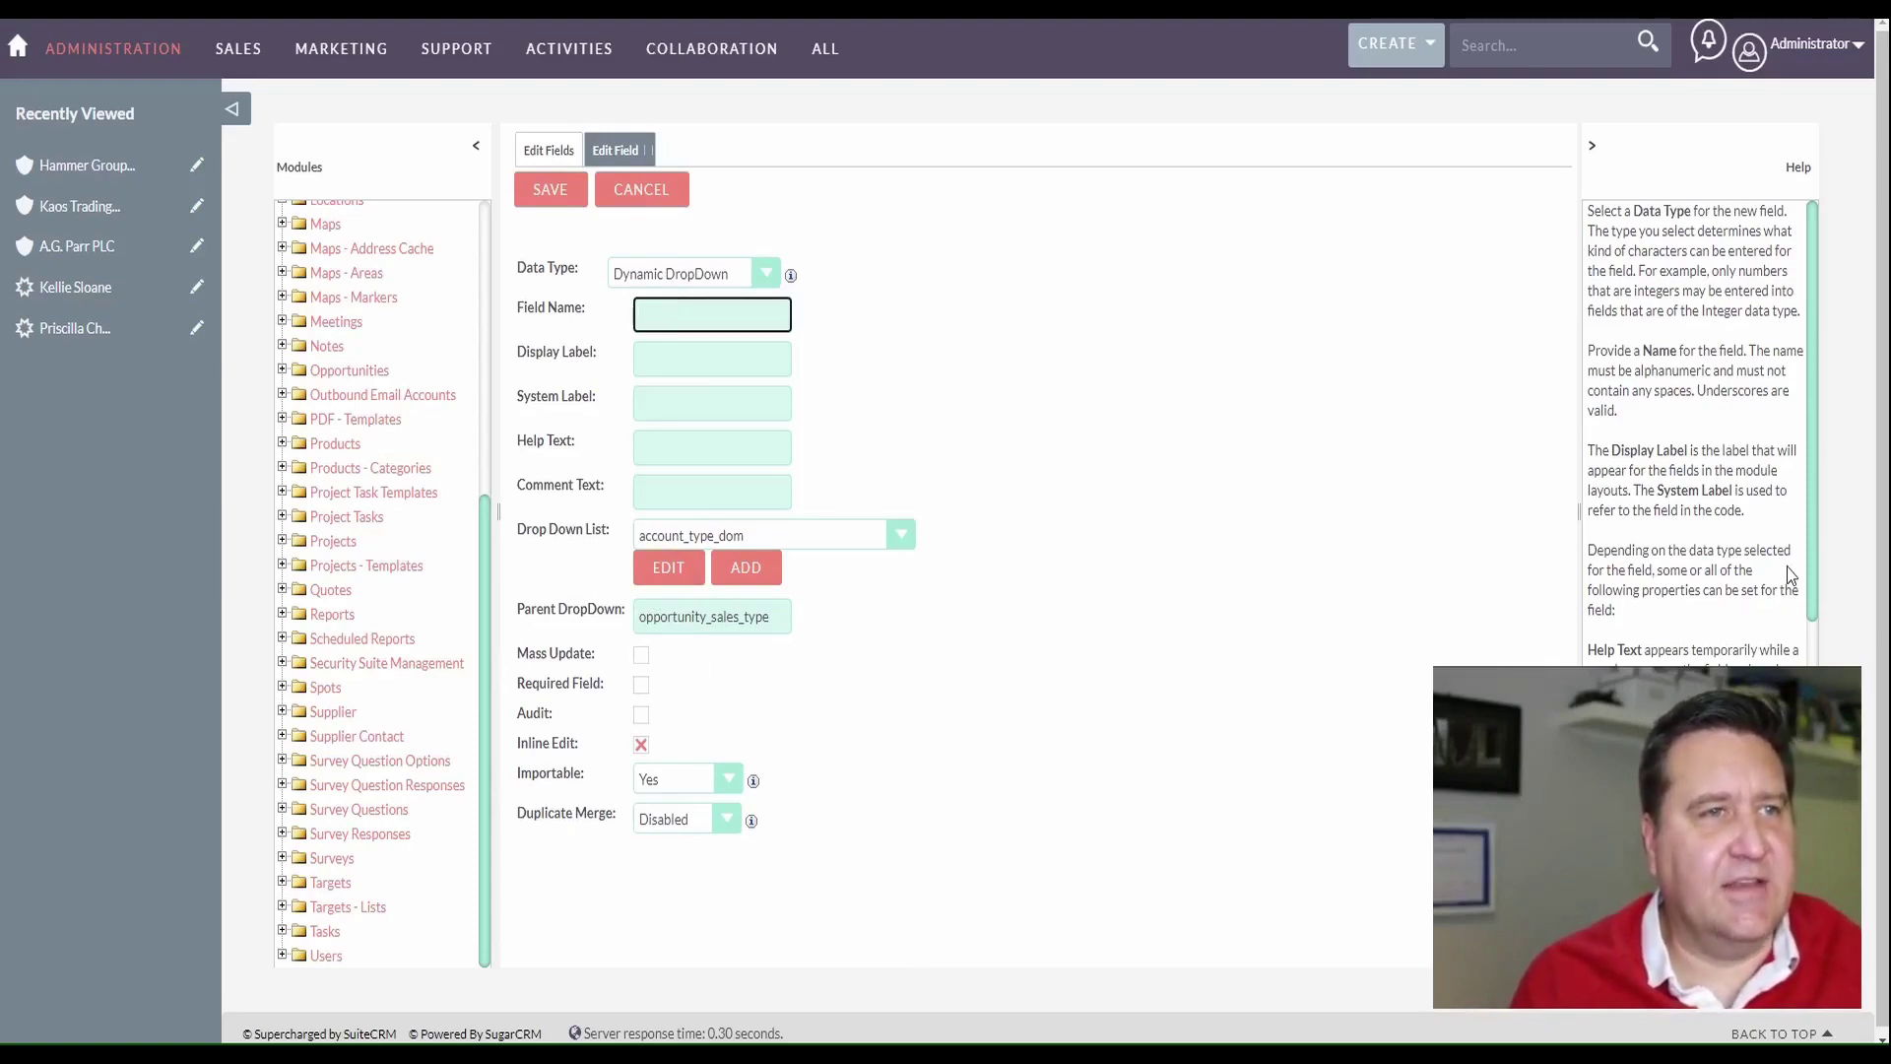
text(P)
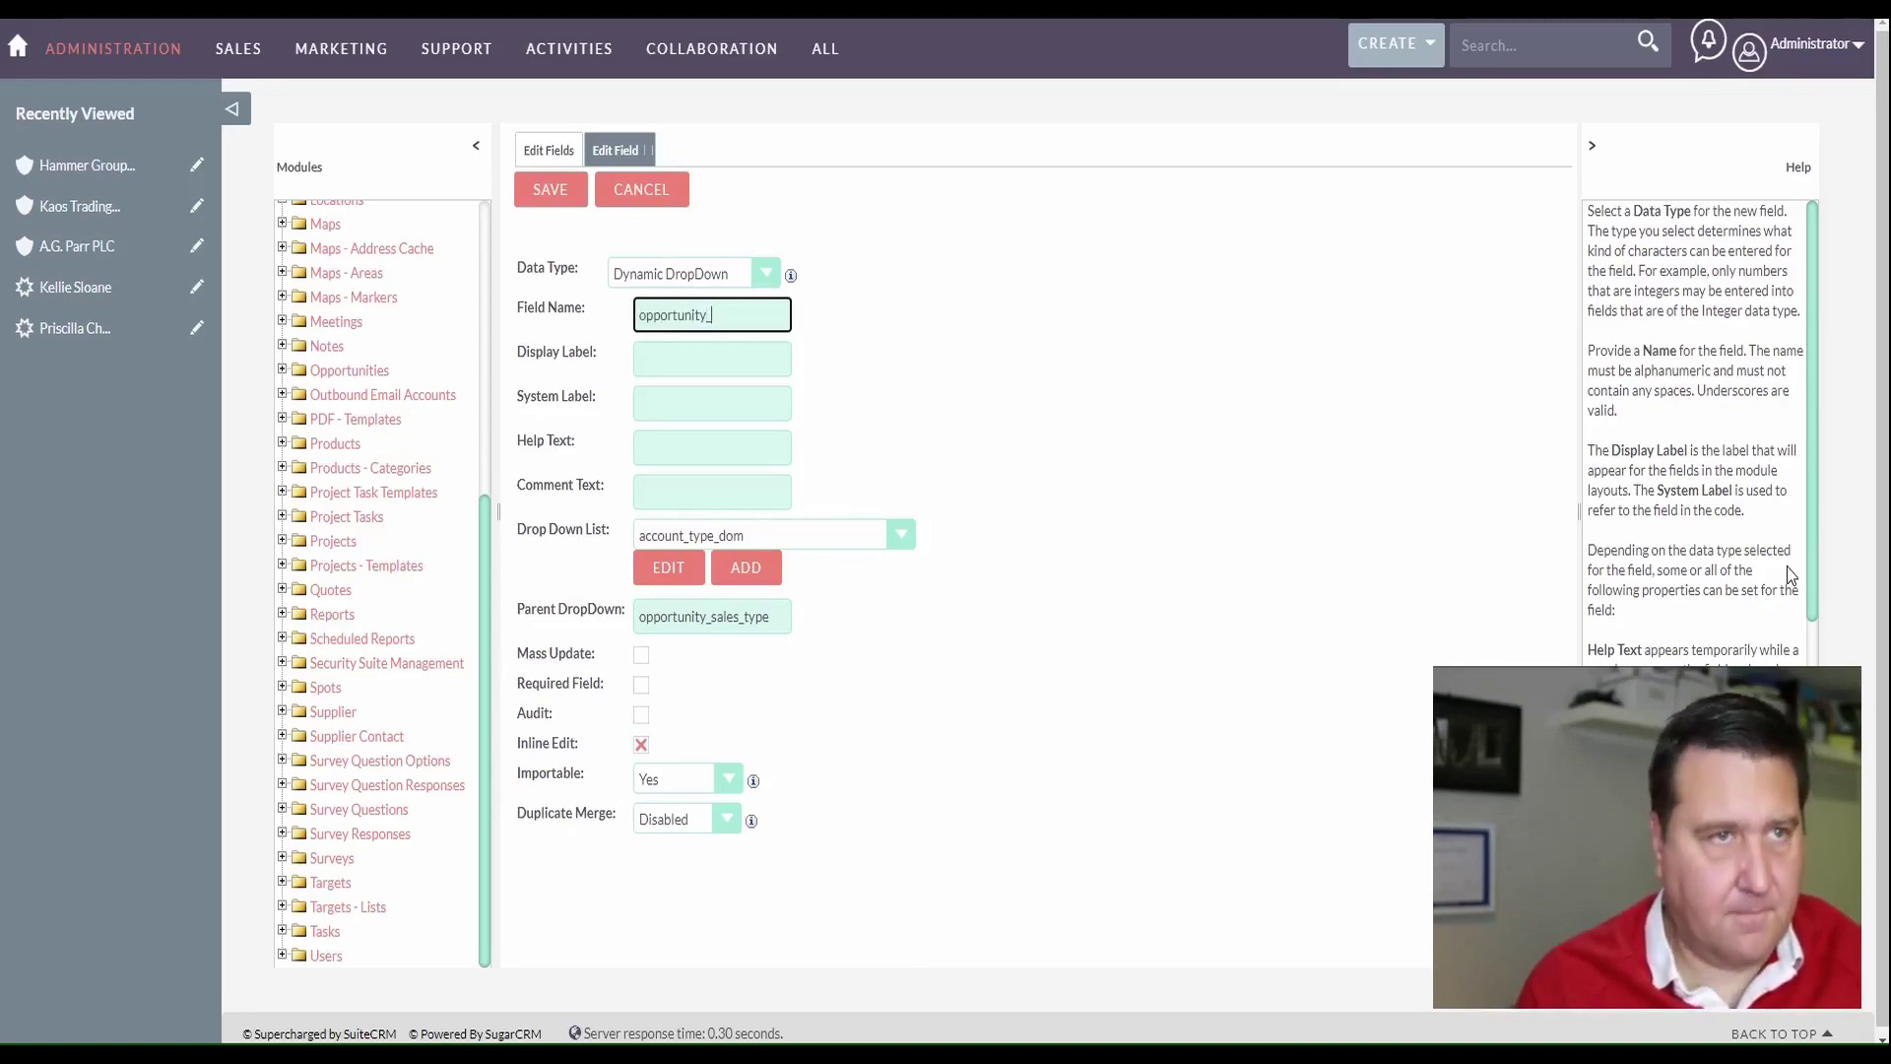
text(pportunity_sales_stage1)
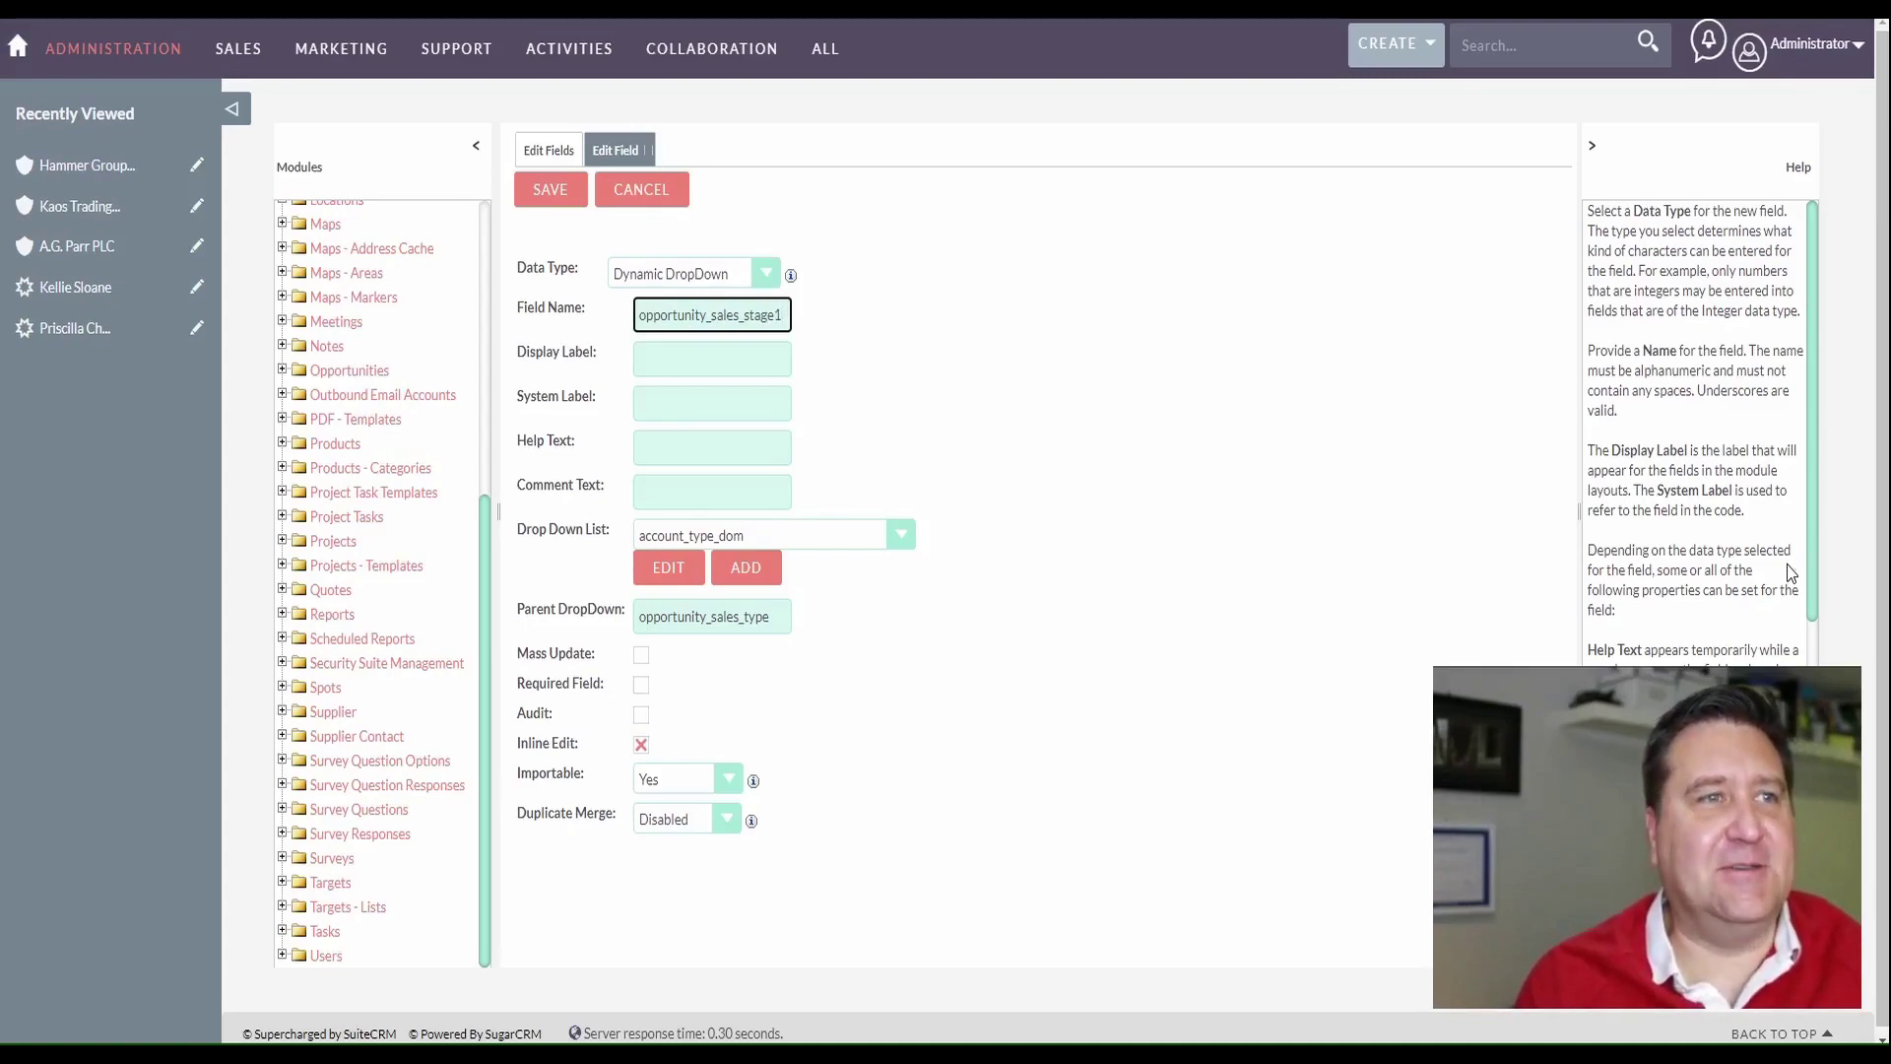
key(Tab)
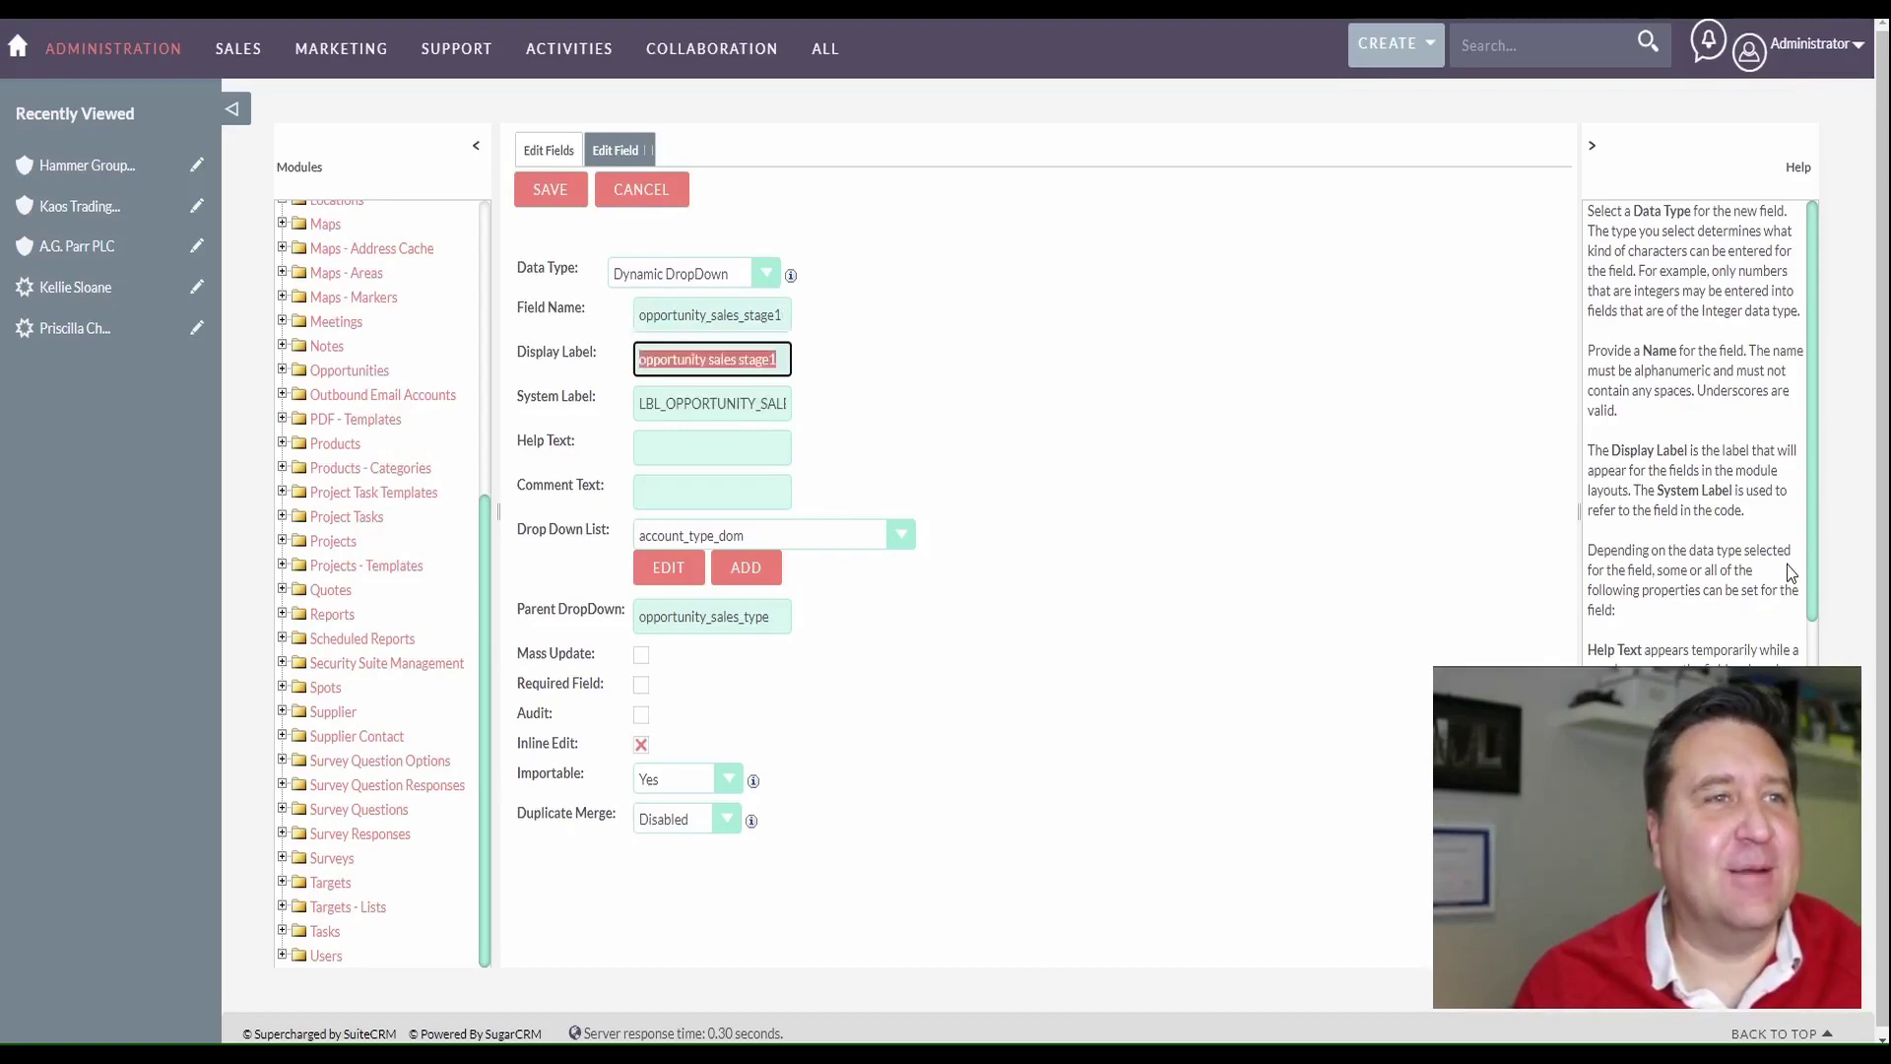
text(Op)
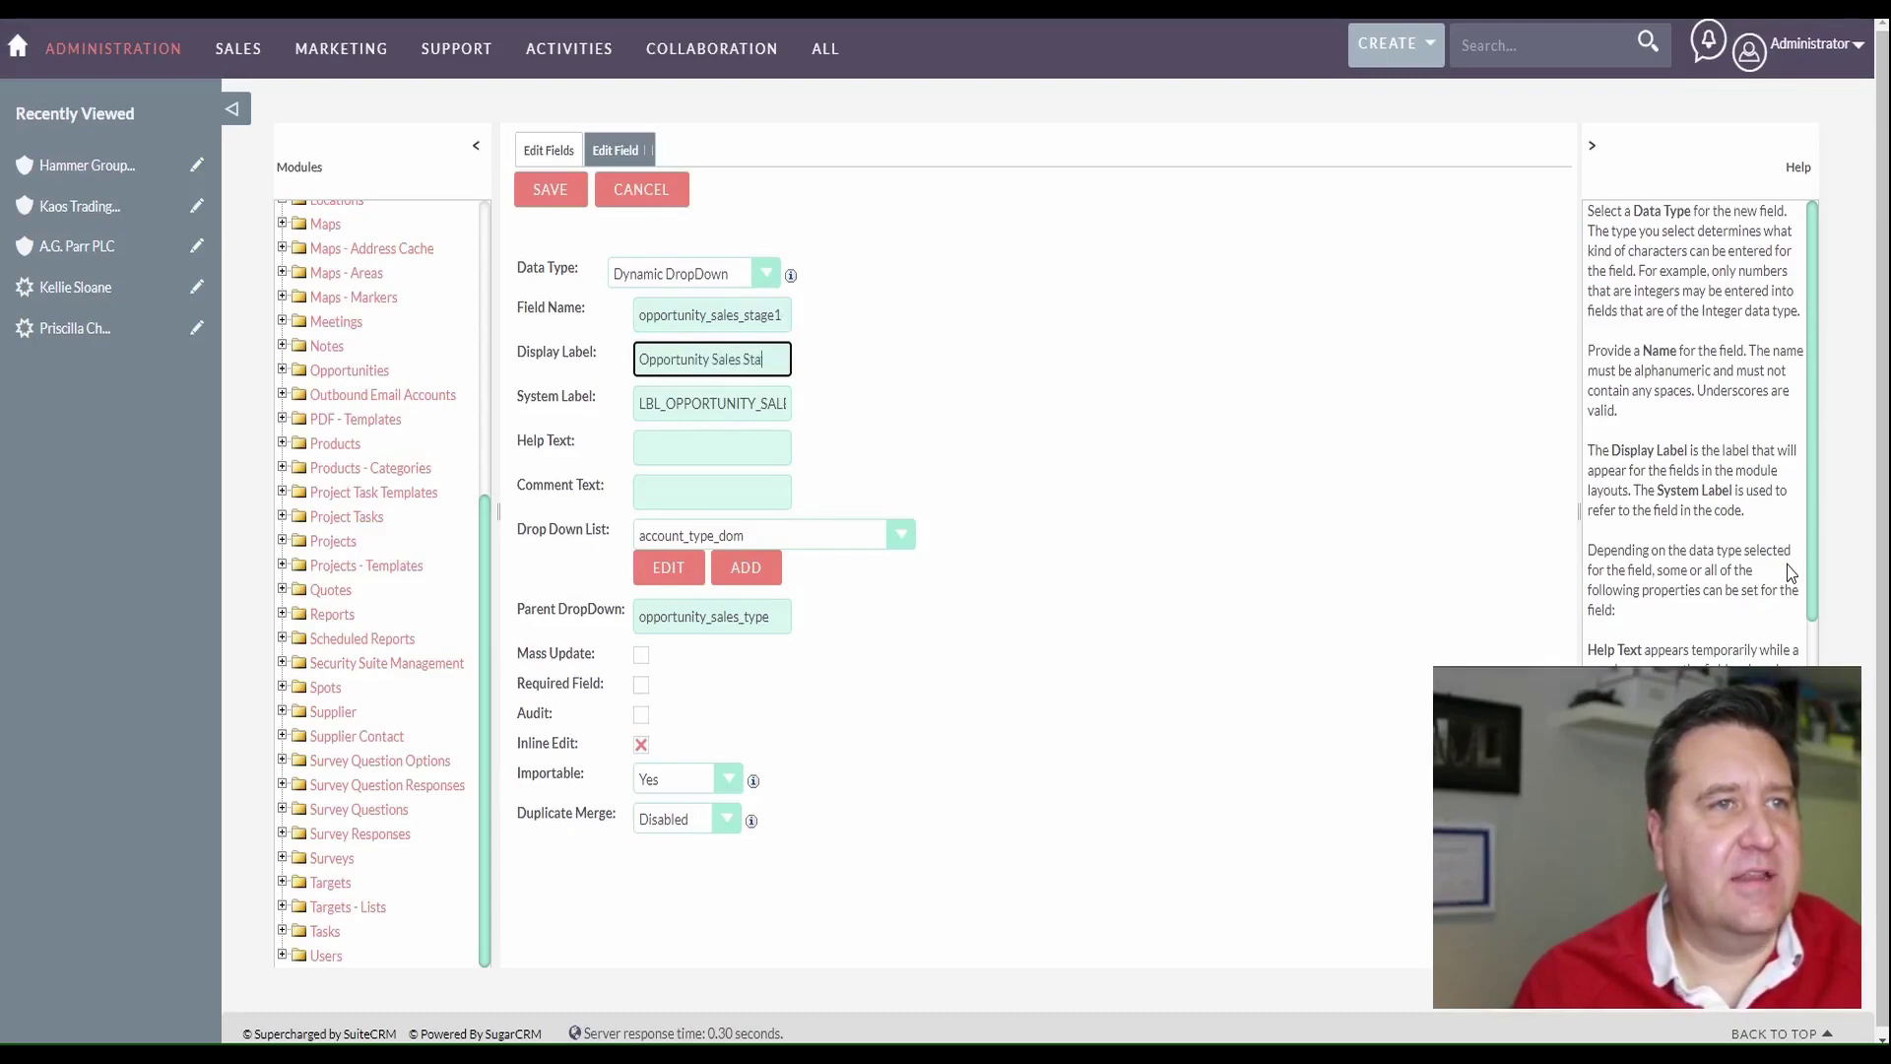
key(Tab)
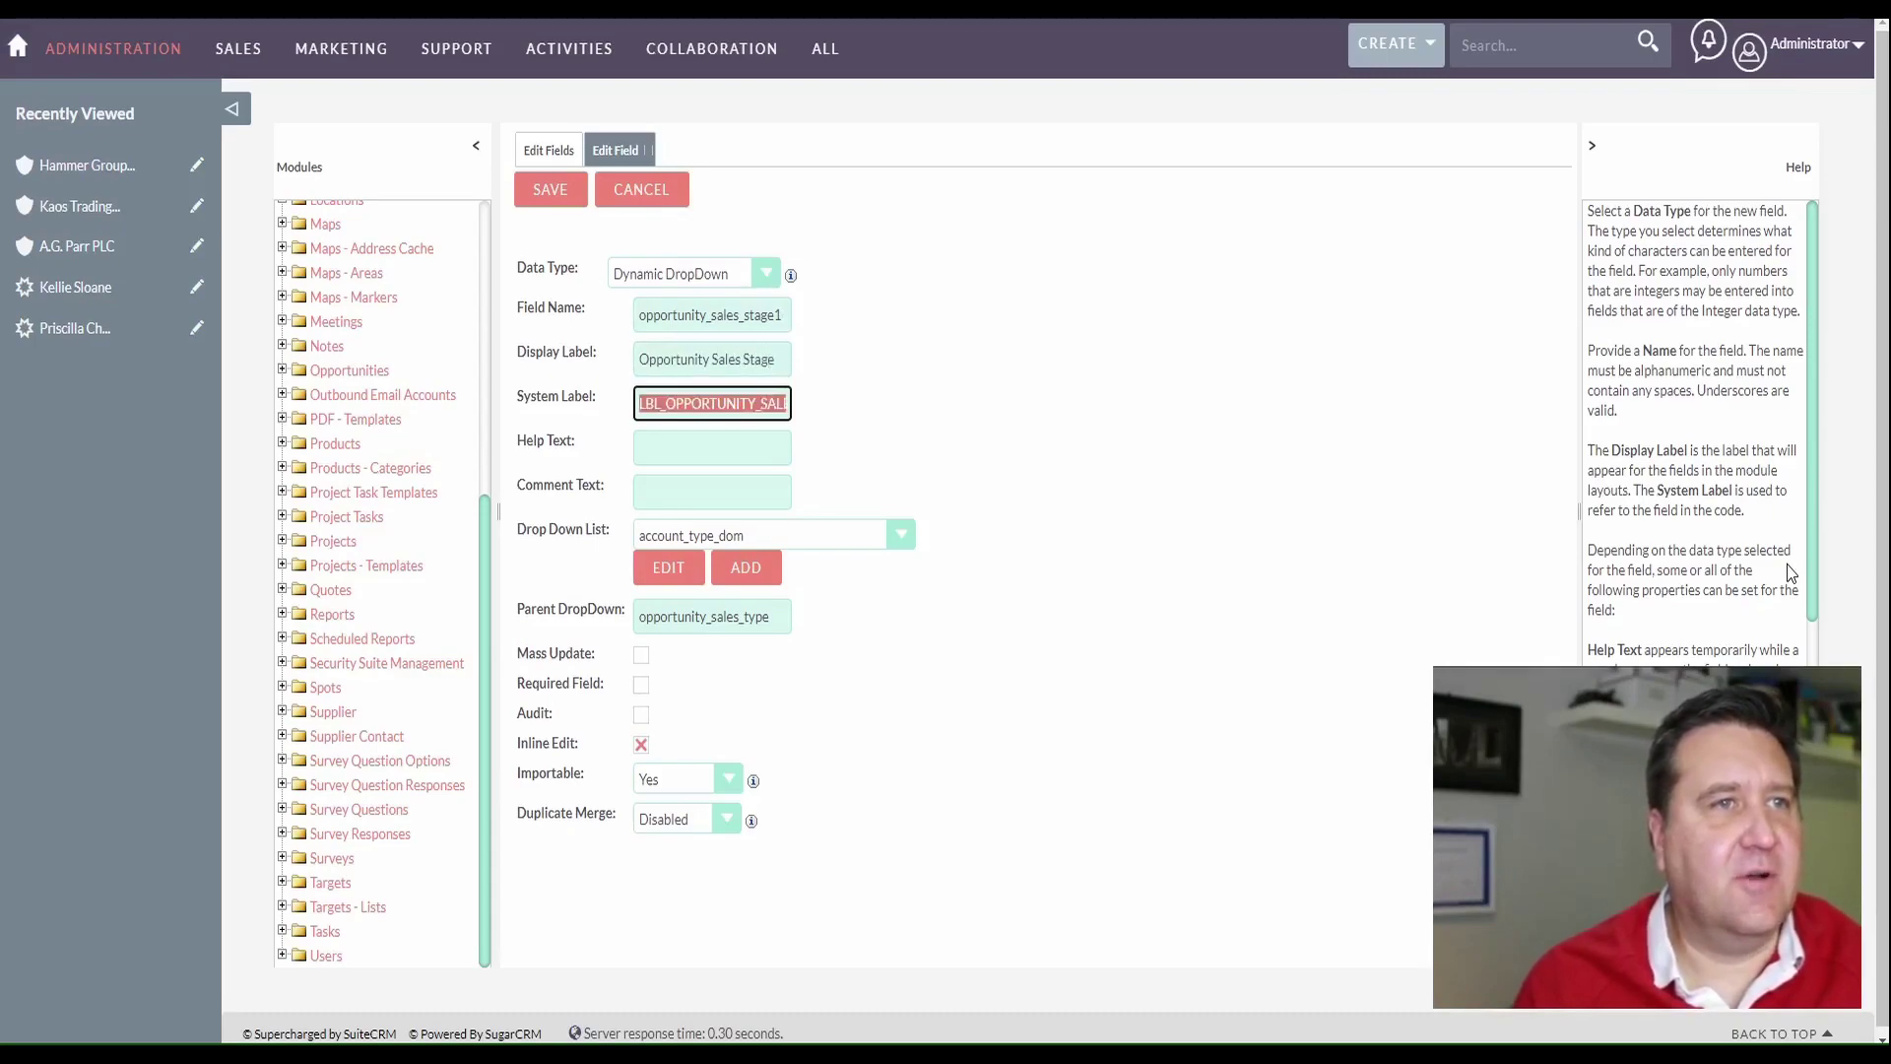
Create the stage dropdown list with a blank first item and place PowerPoint beside the browser
click(746, 572)
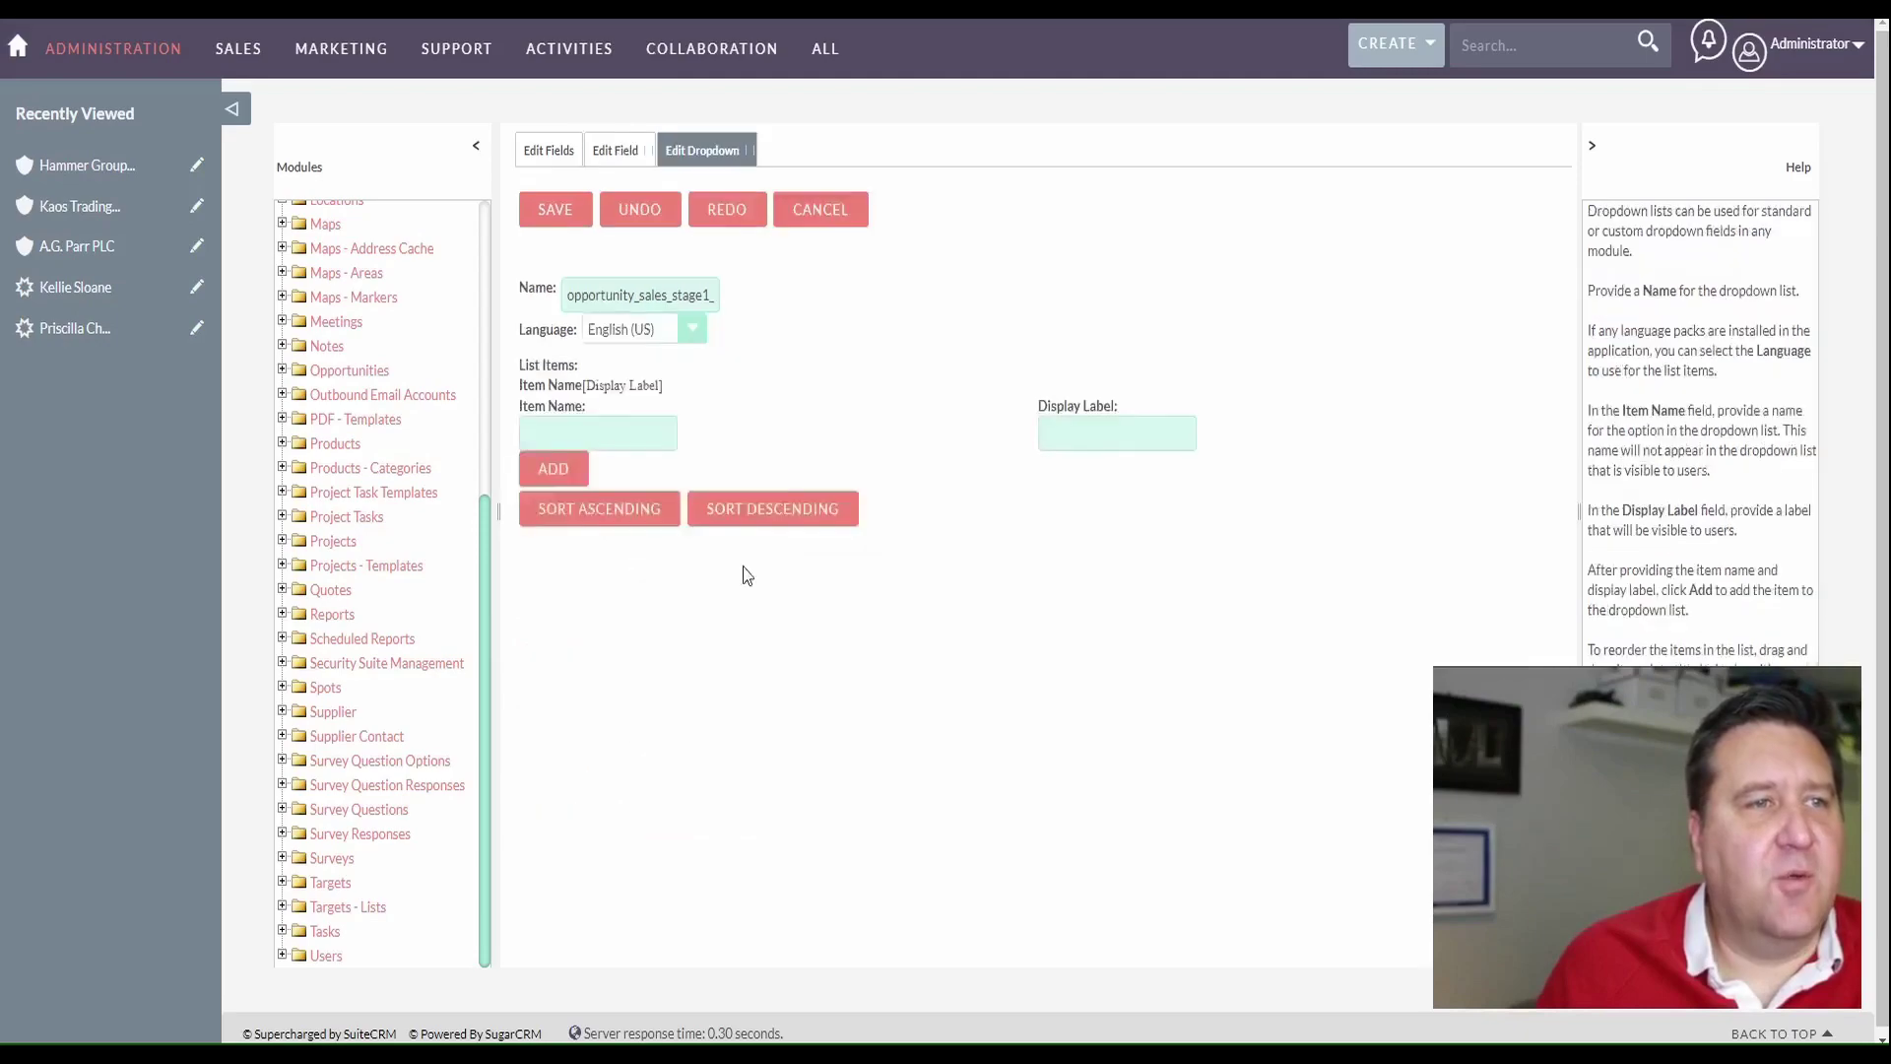
click(547, 469)
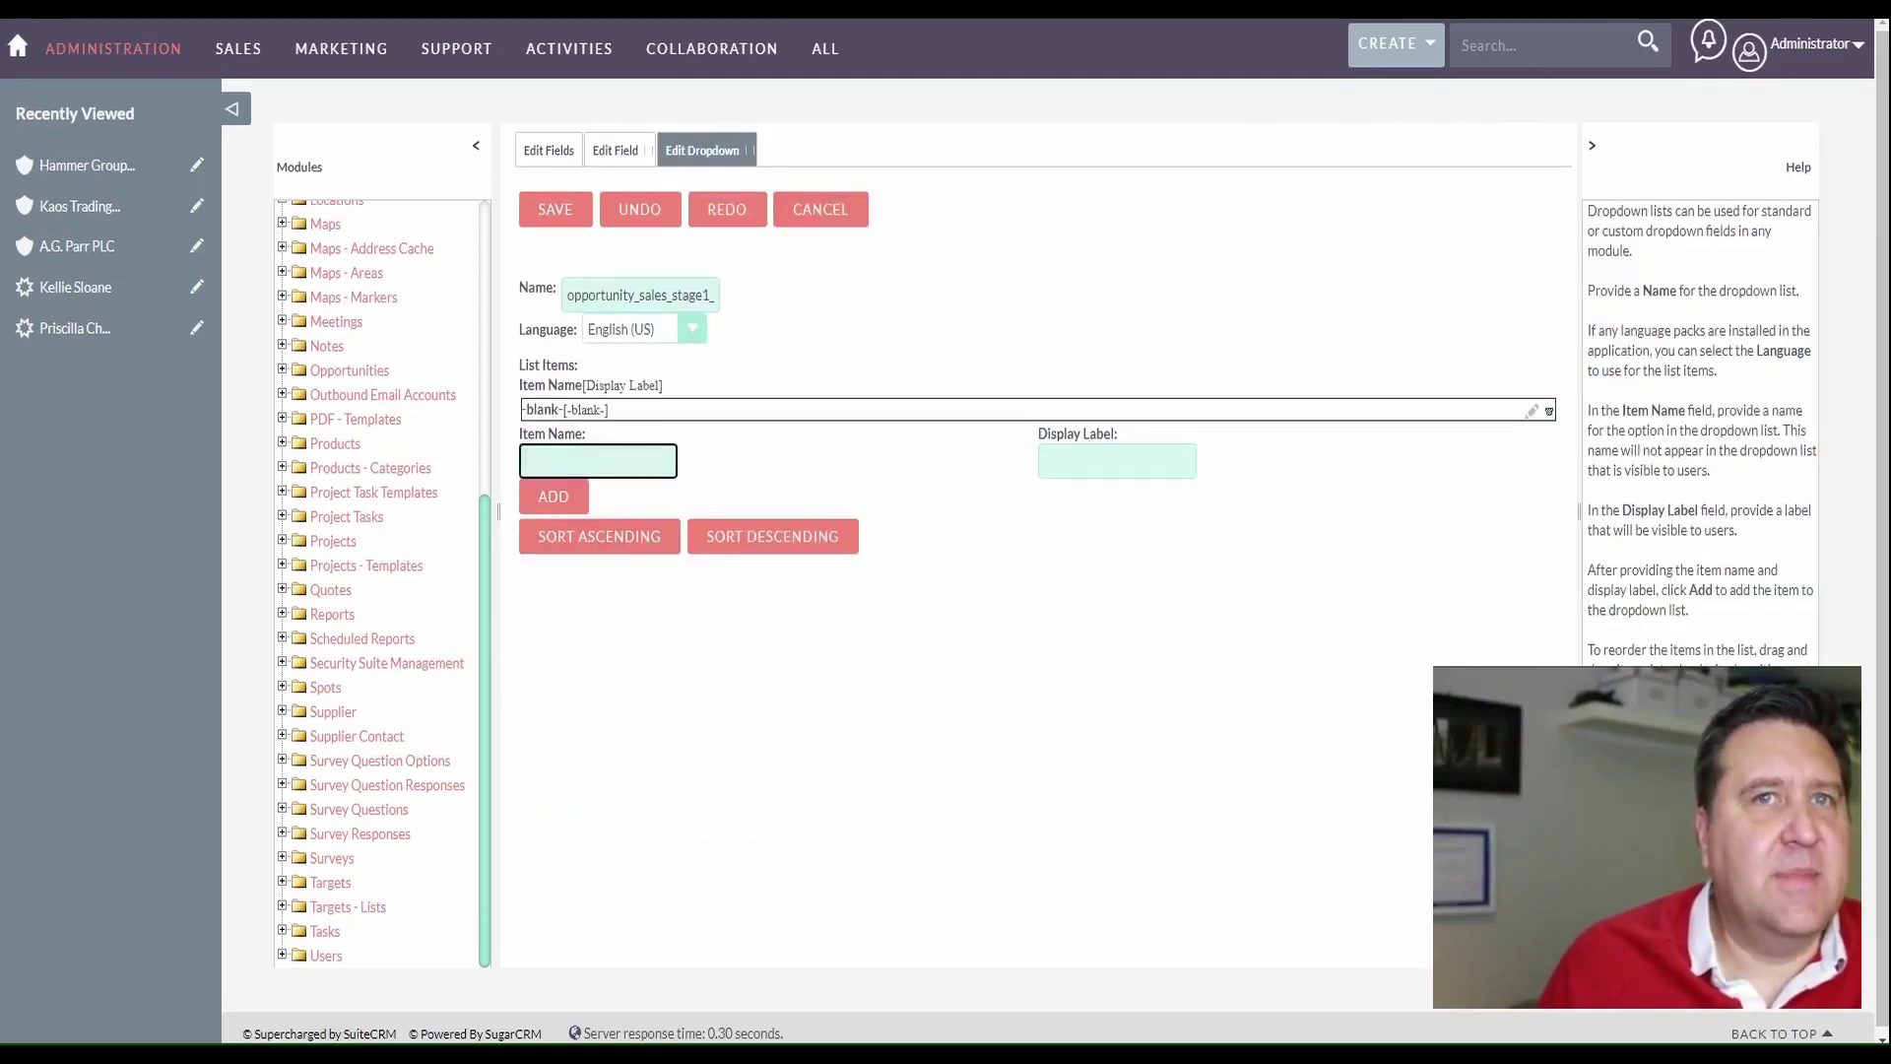
key(F11)
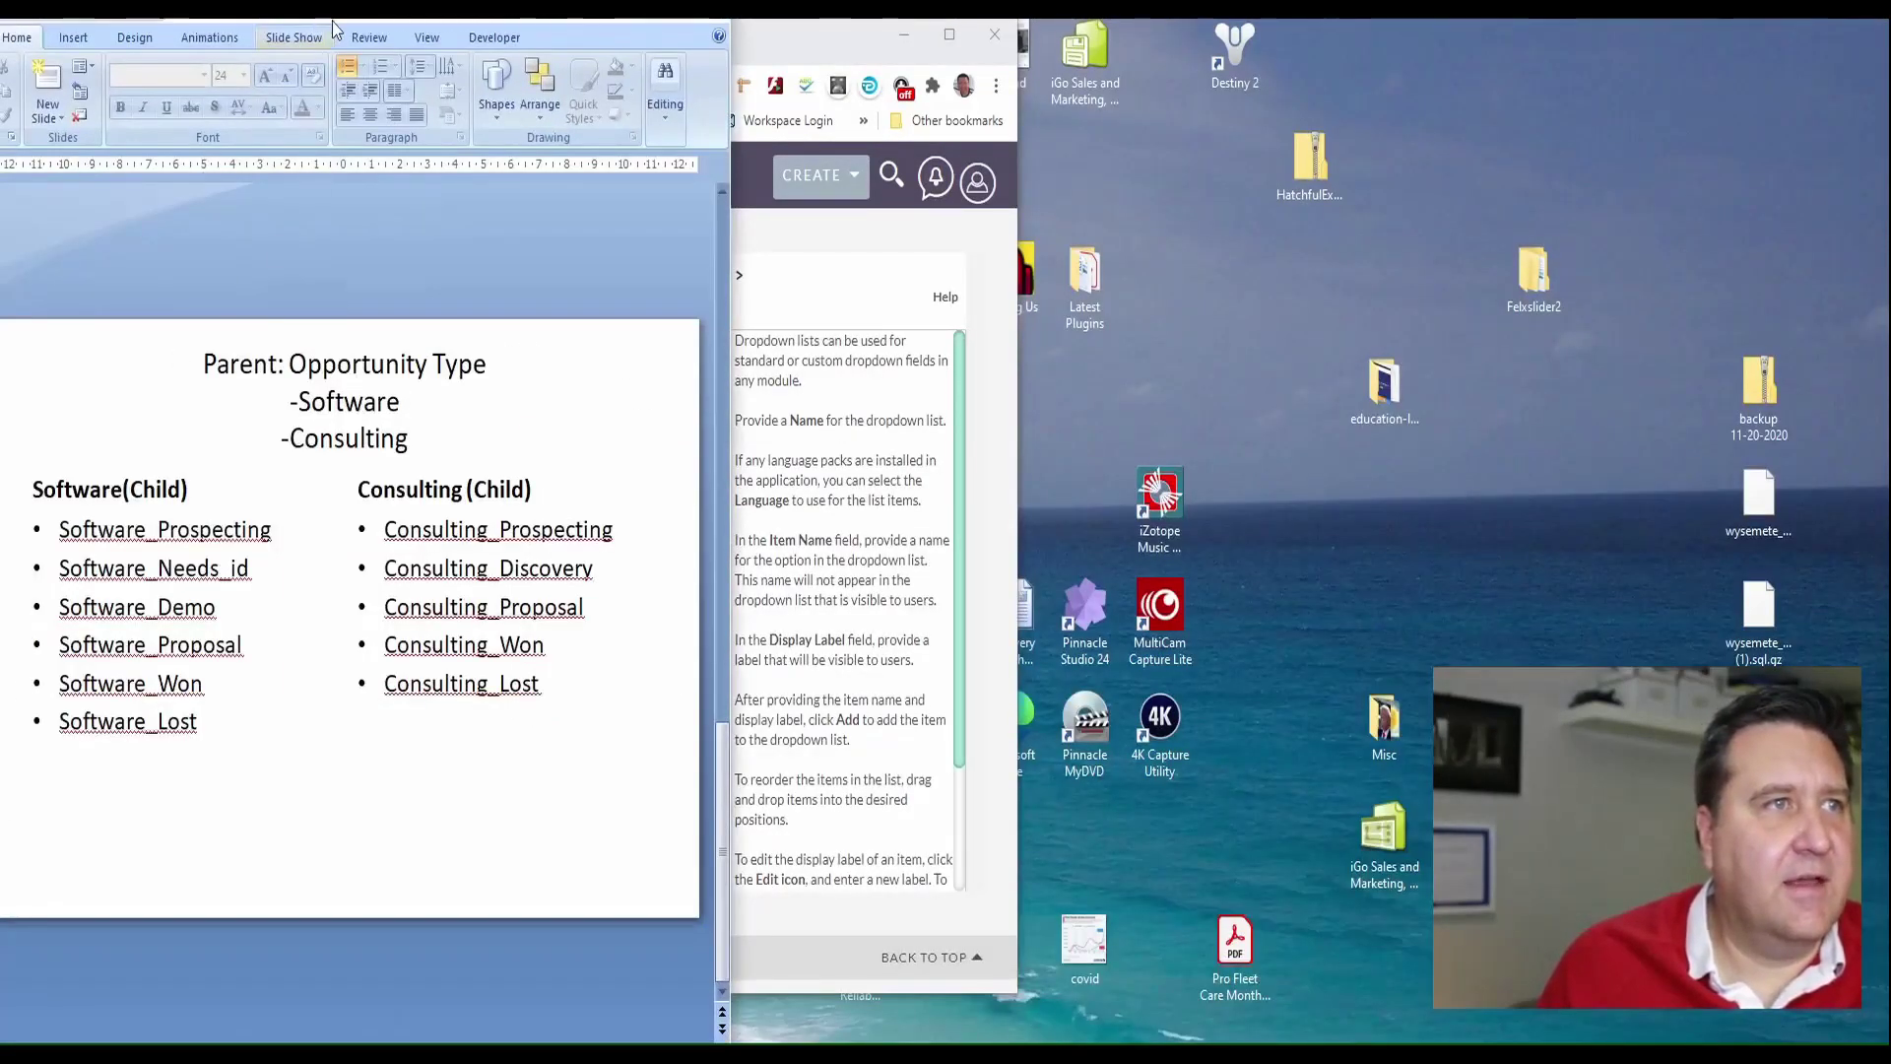
drag(333, 21, 1431, 33)
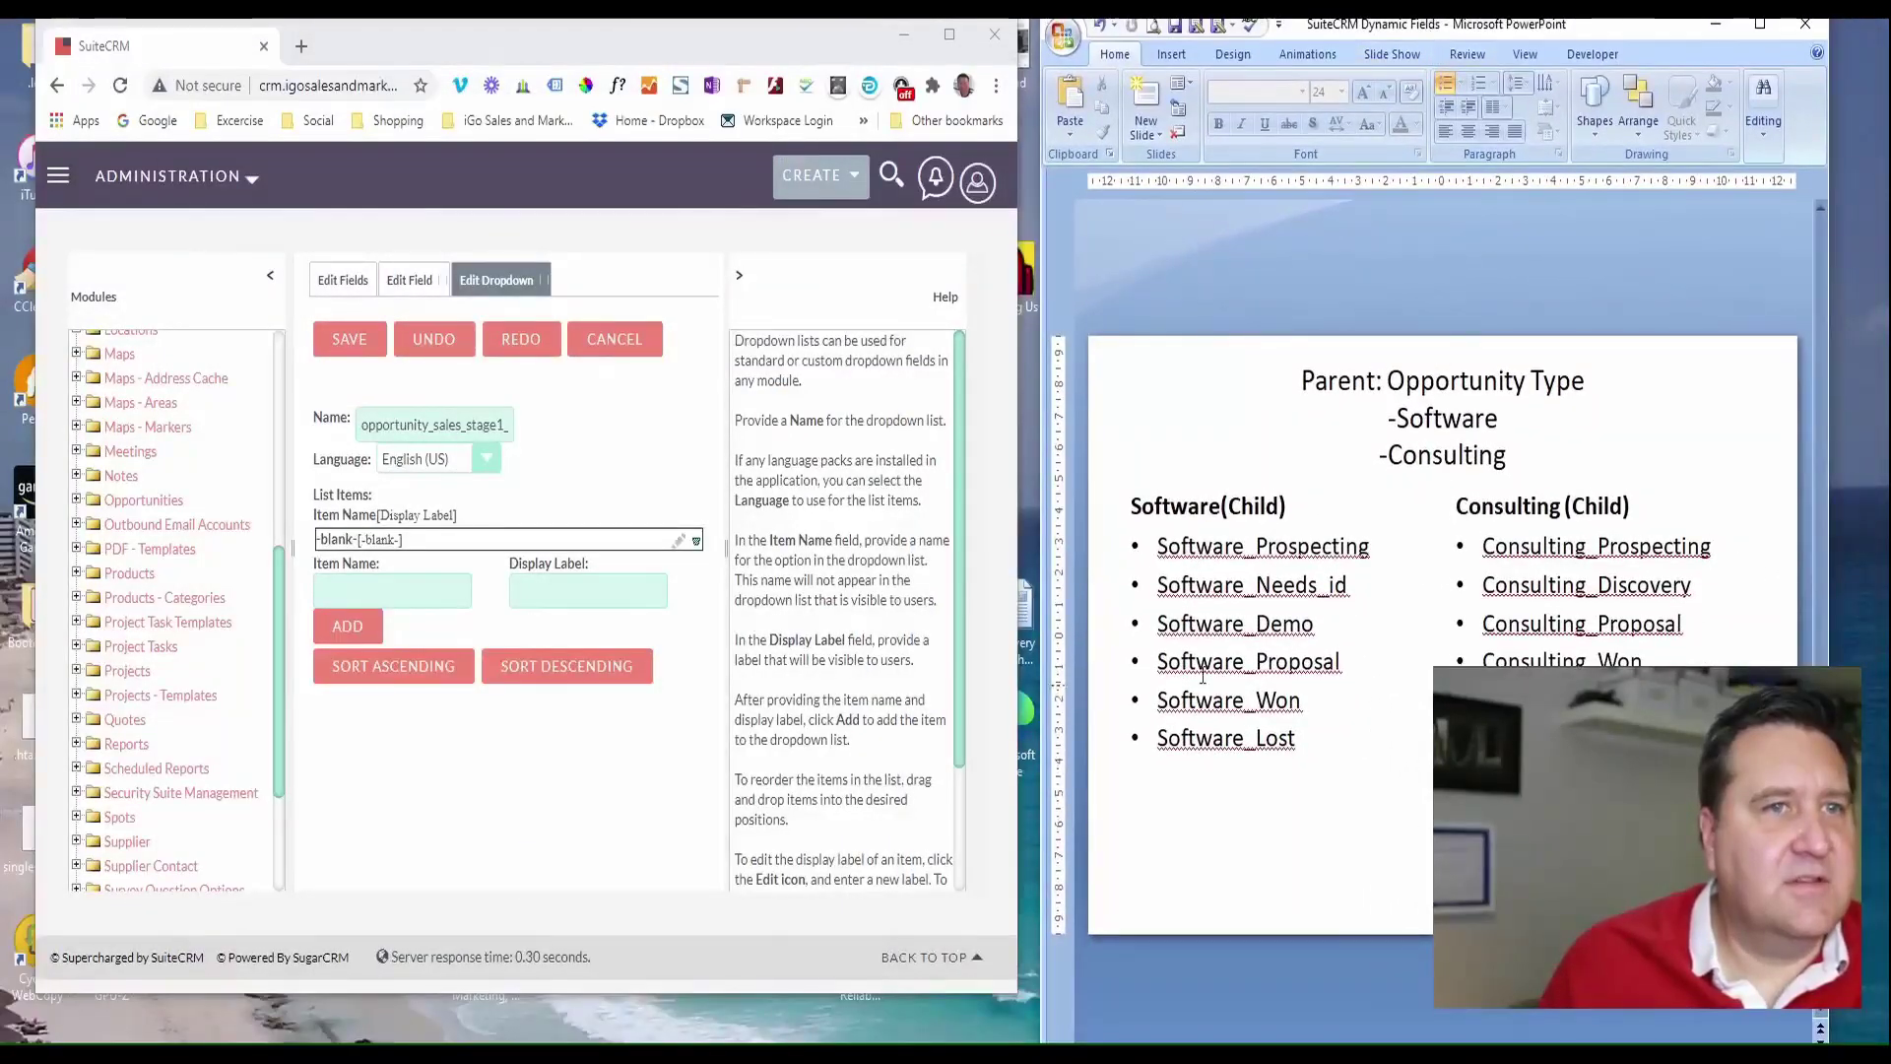
Add Software_Prospecting from the slide with display label Prospecting
double_click(1233, 555)
right_click(1234, 555)
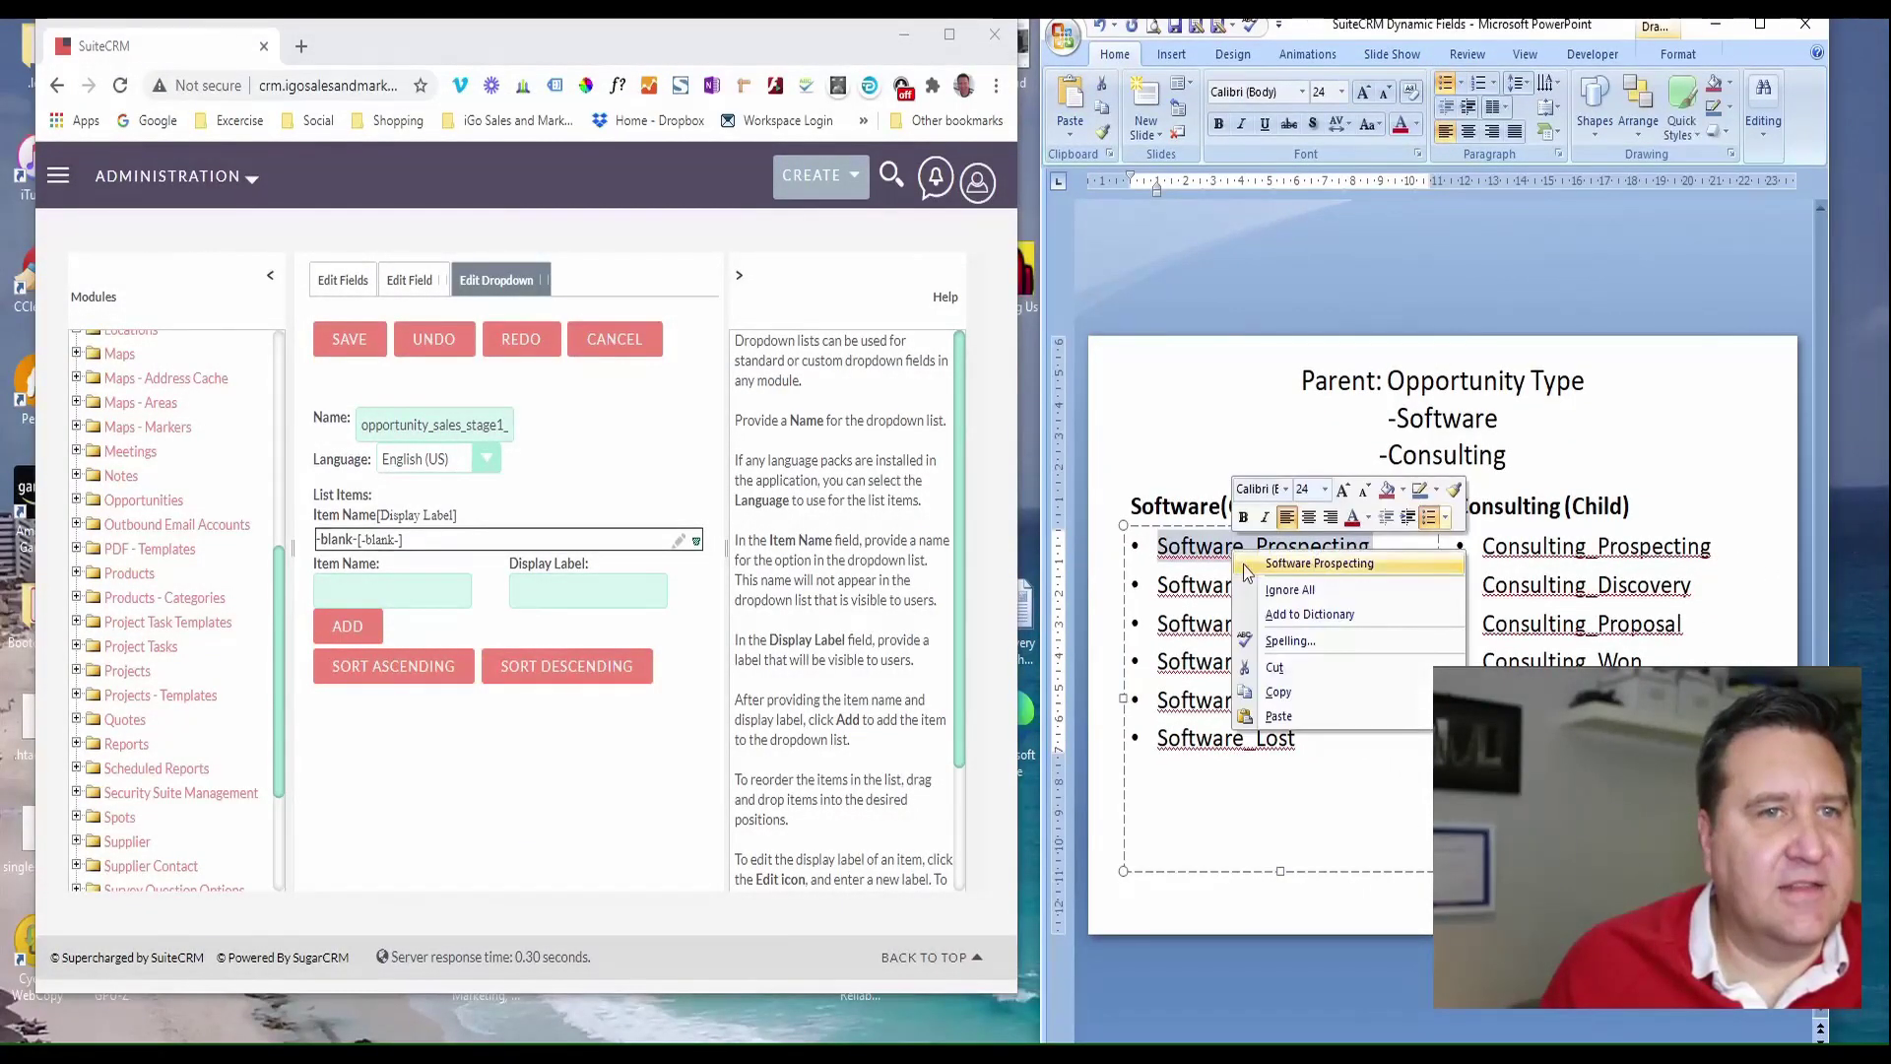
click(1277, 691)
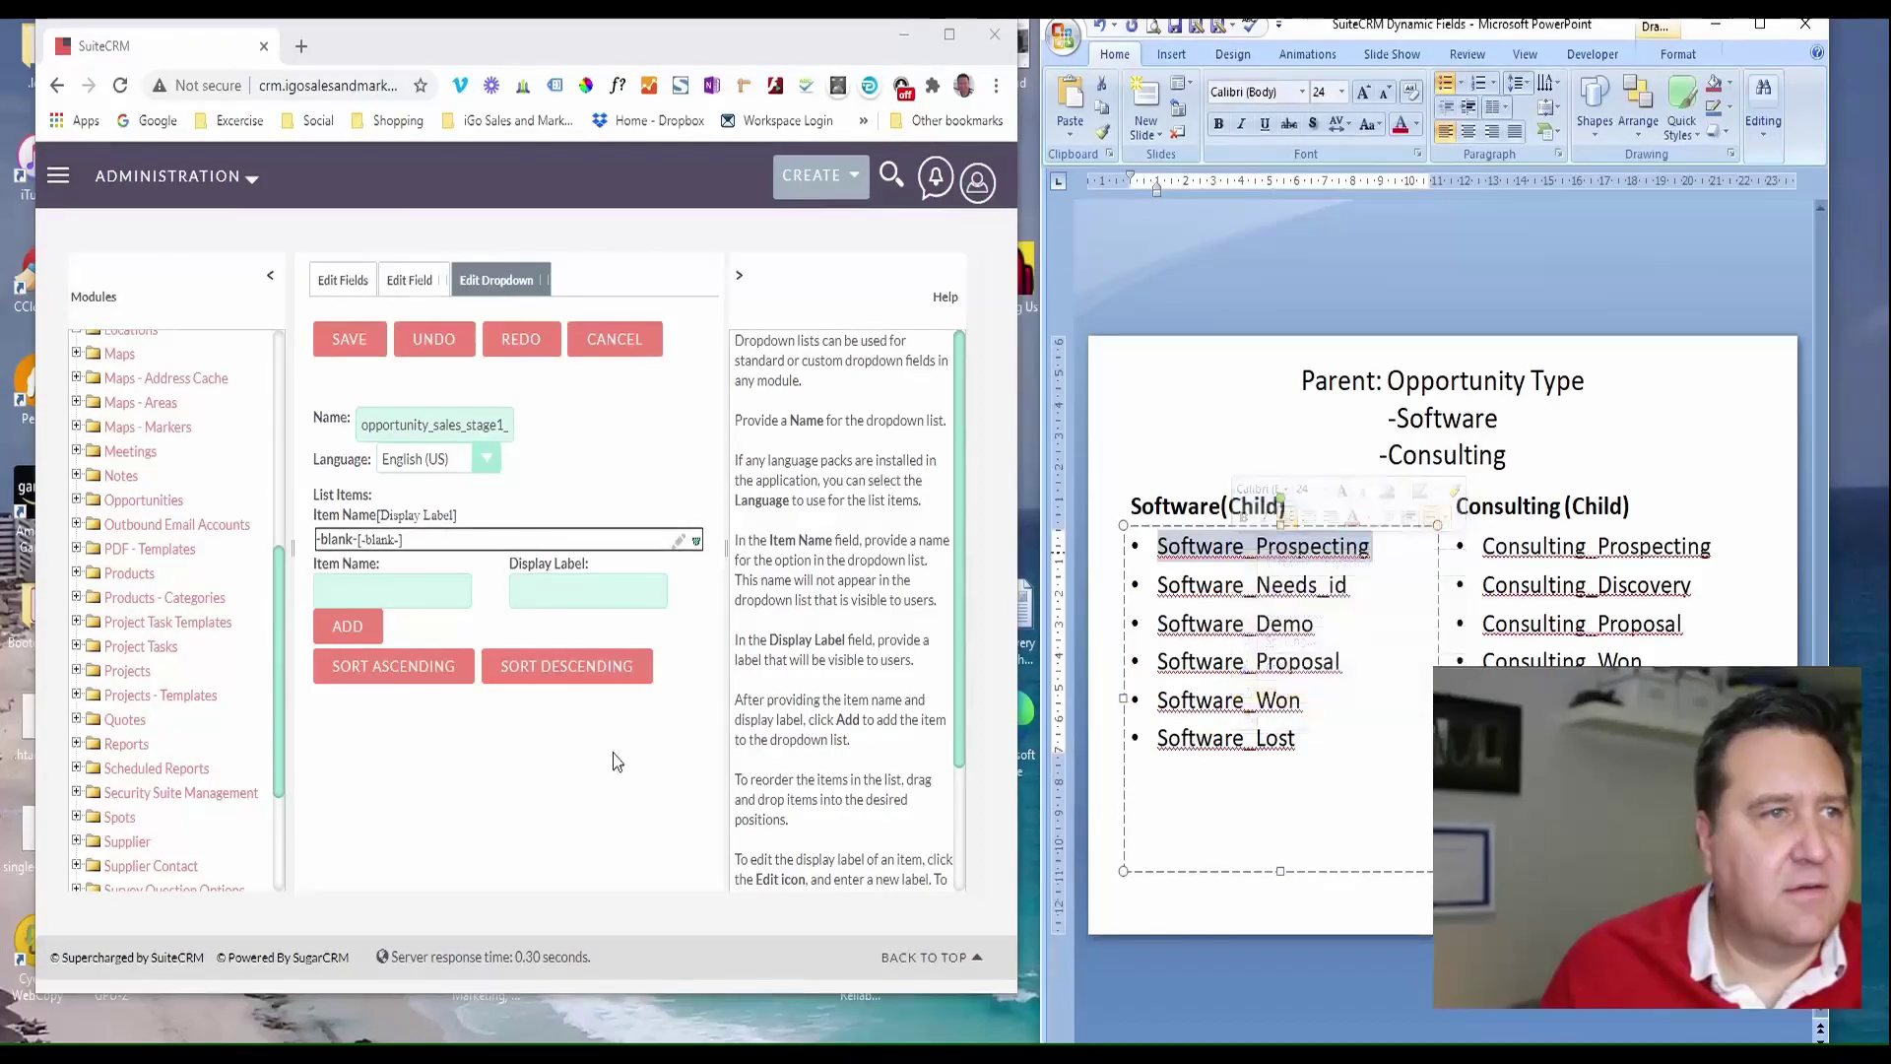
right_click(434, 584)
click(478, 755)
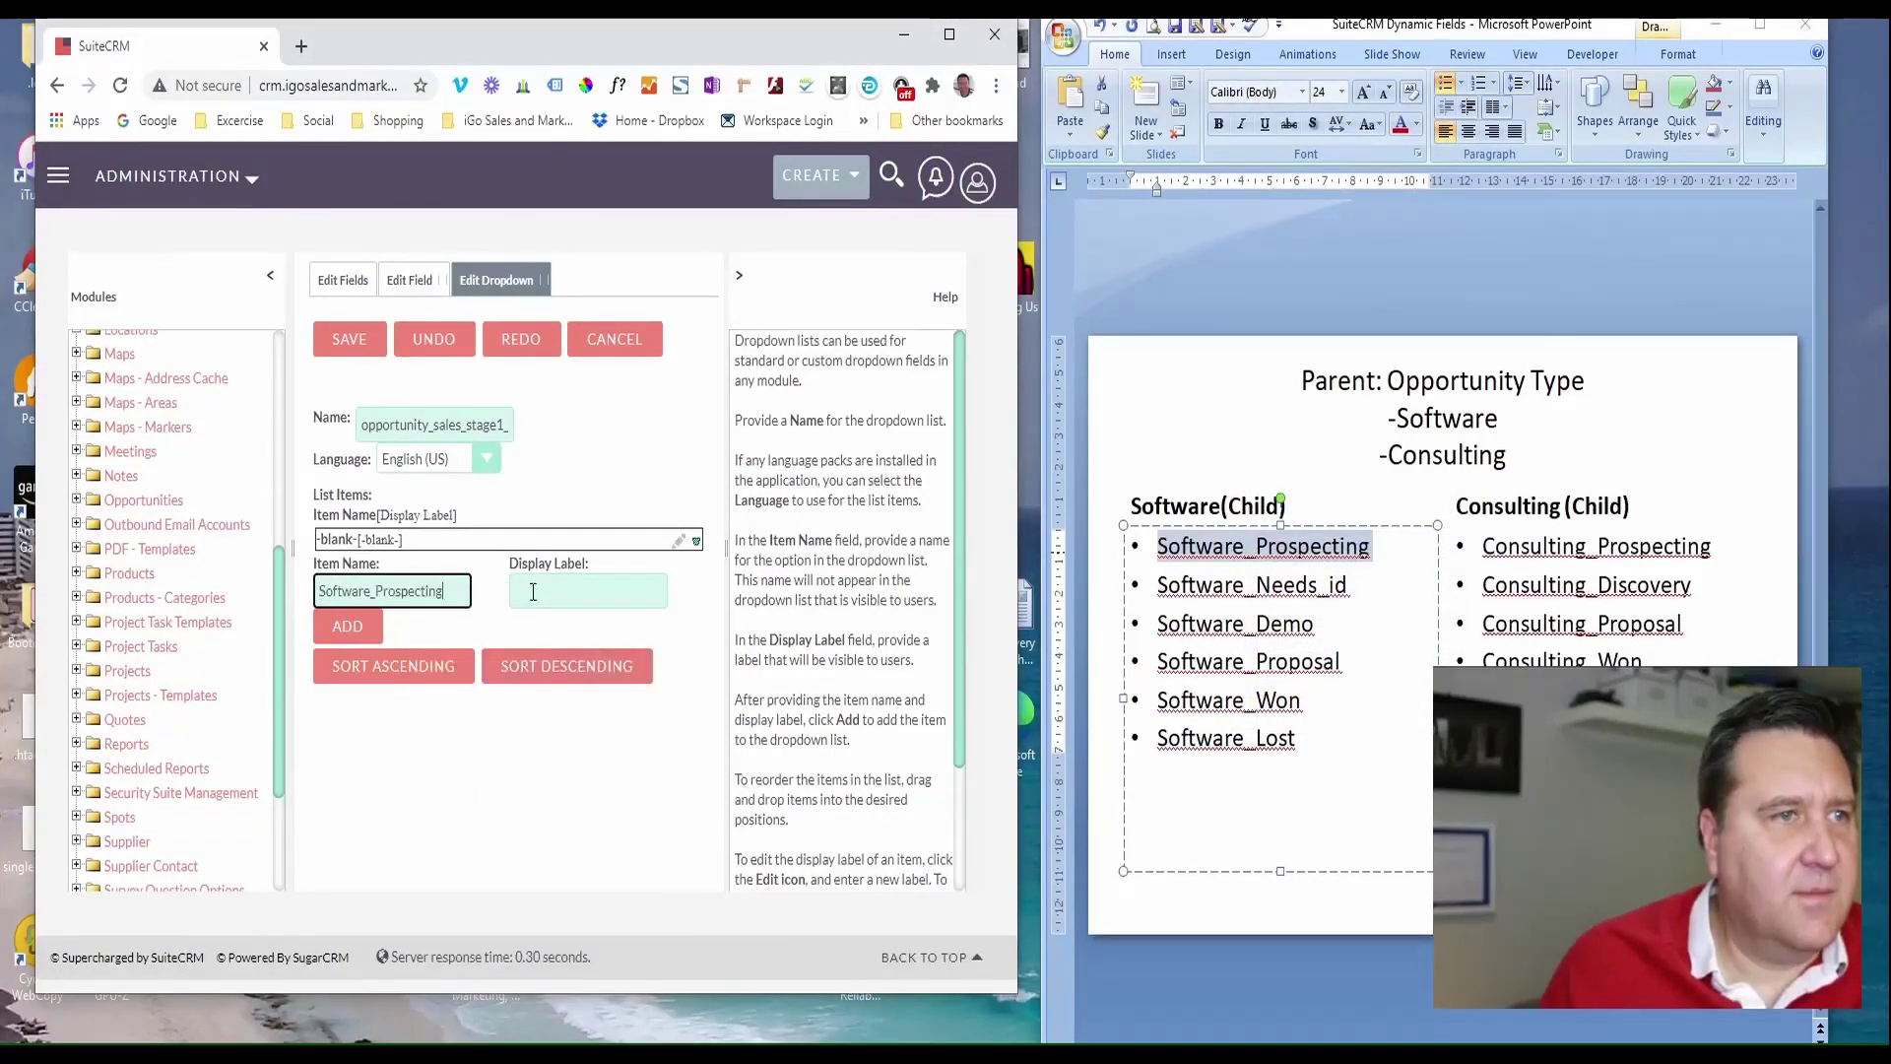
click(531, 581)
text(Prospecting)
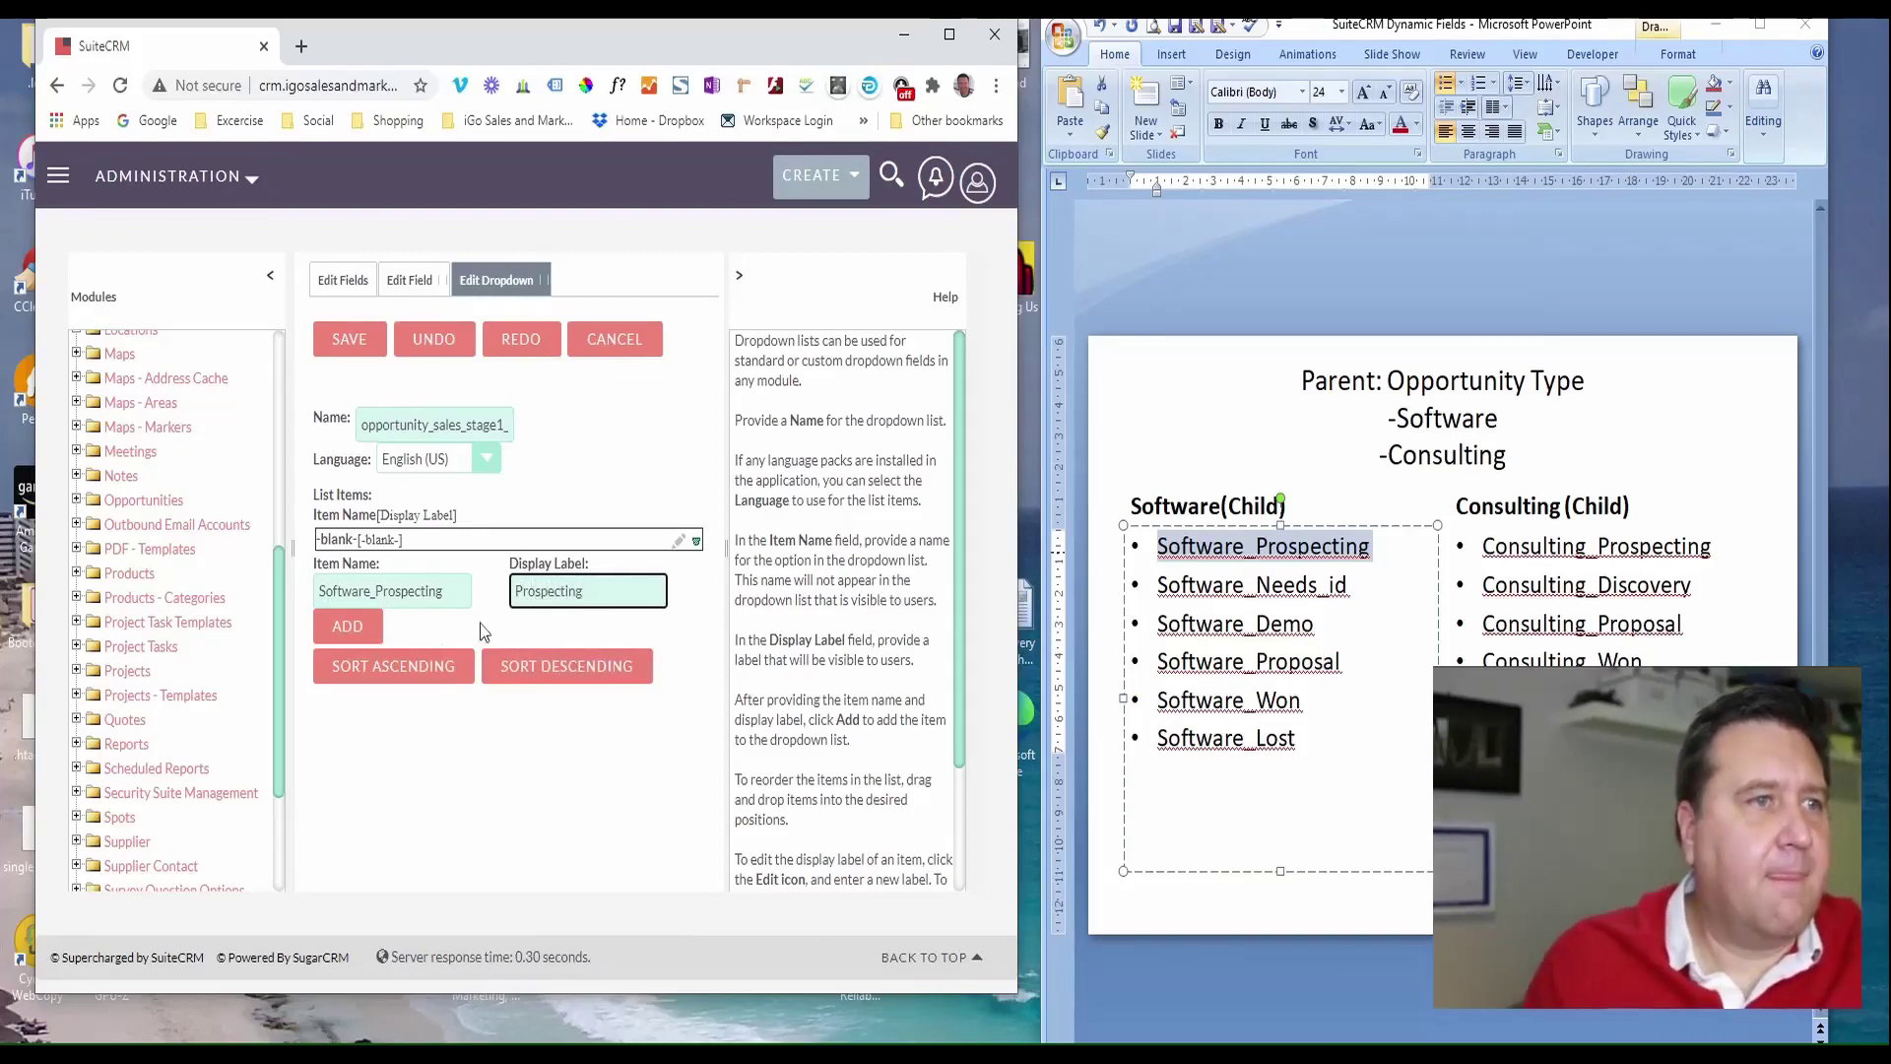
click(348, 626)
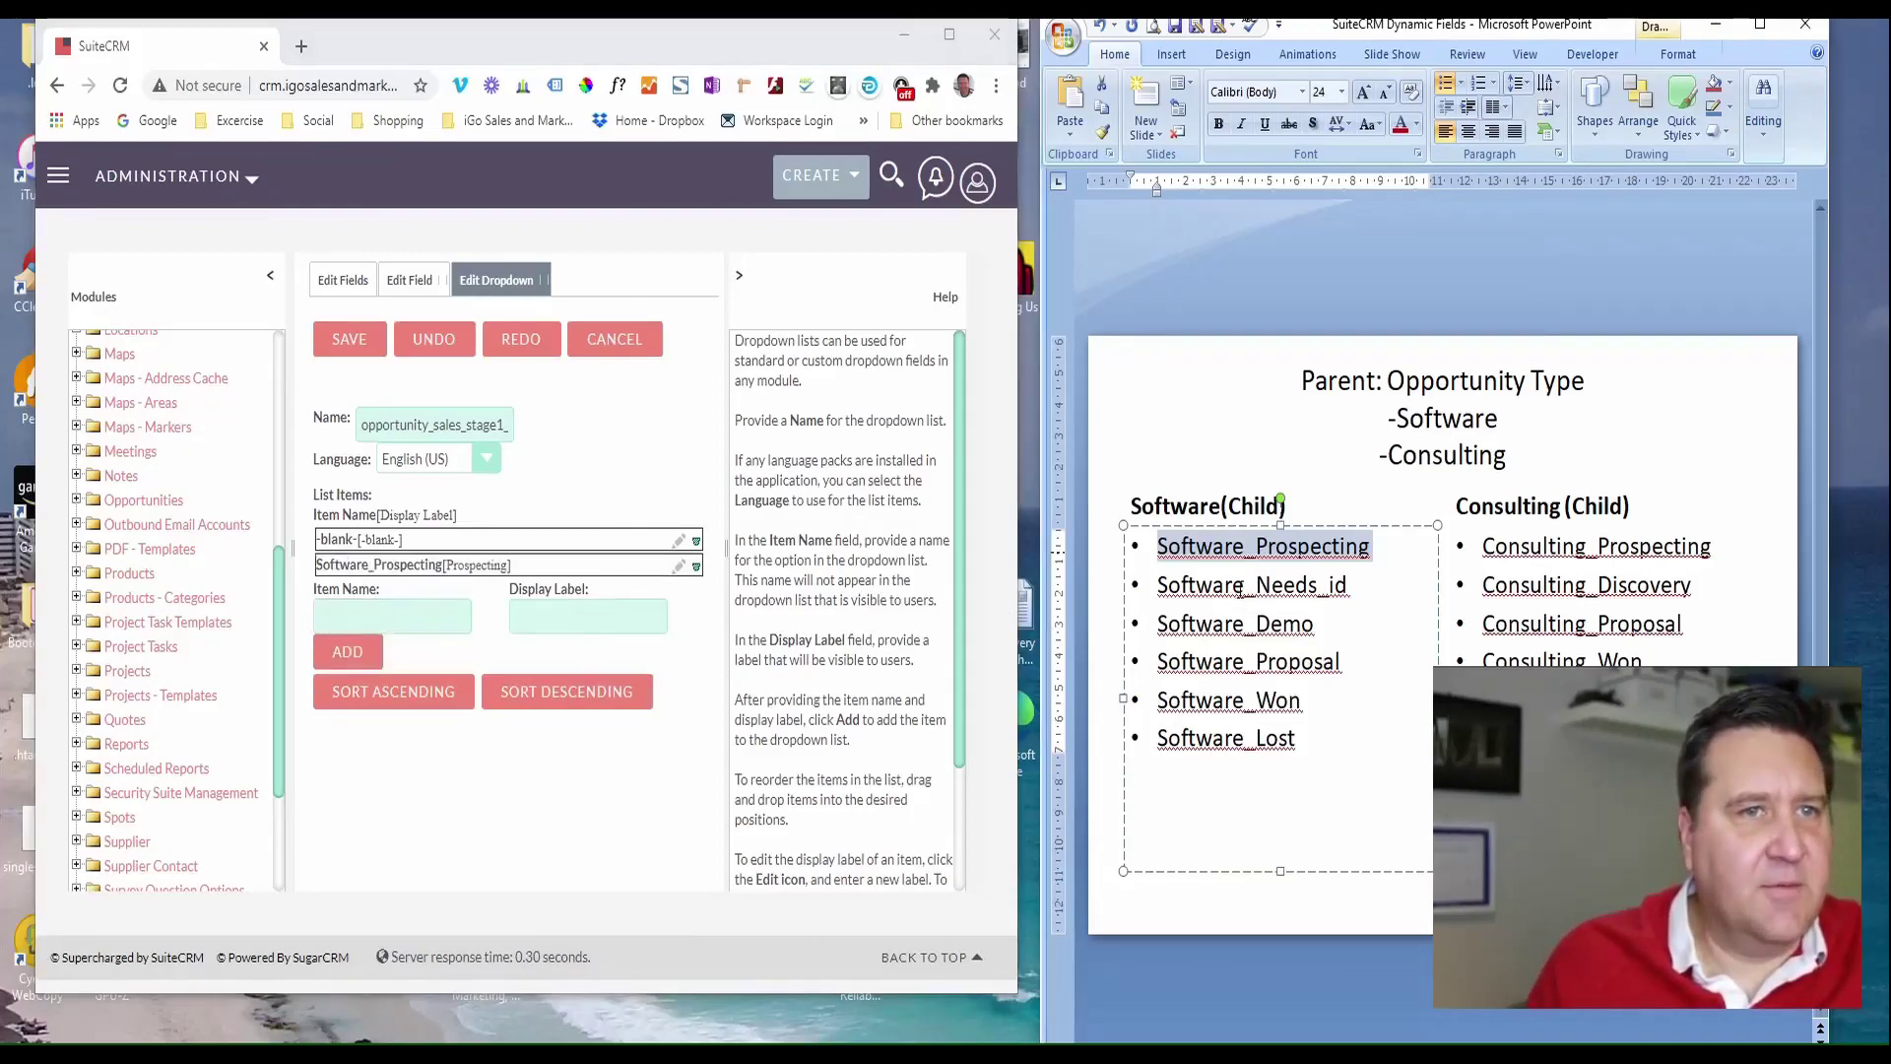
Add Software_Needs_id with display label Needs Identification
double_click(1241, 591)
double_click(1240, 589)
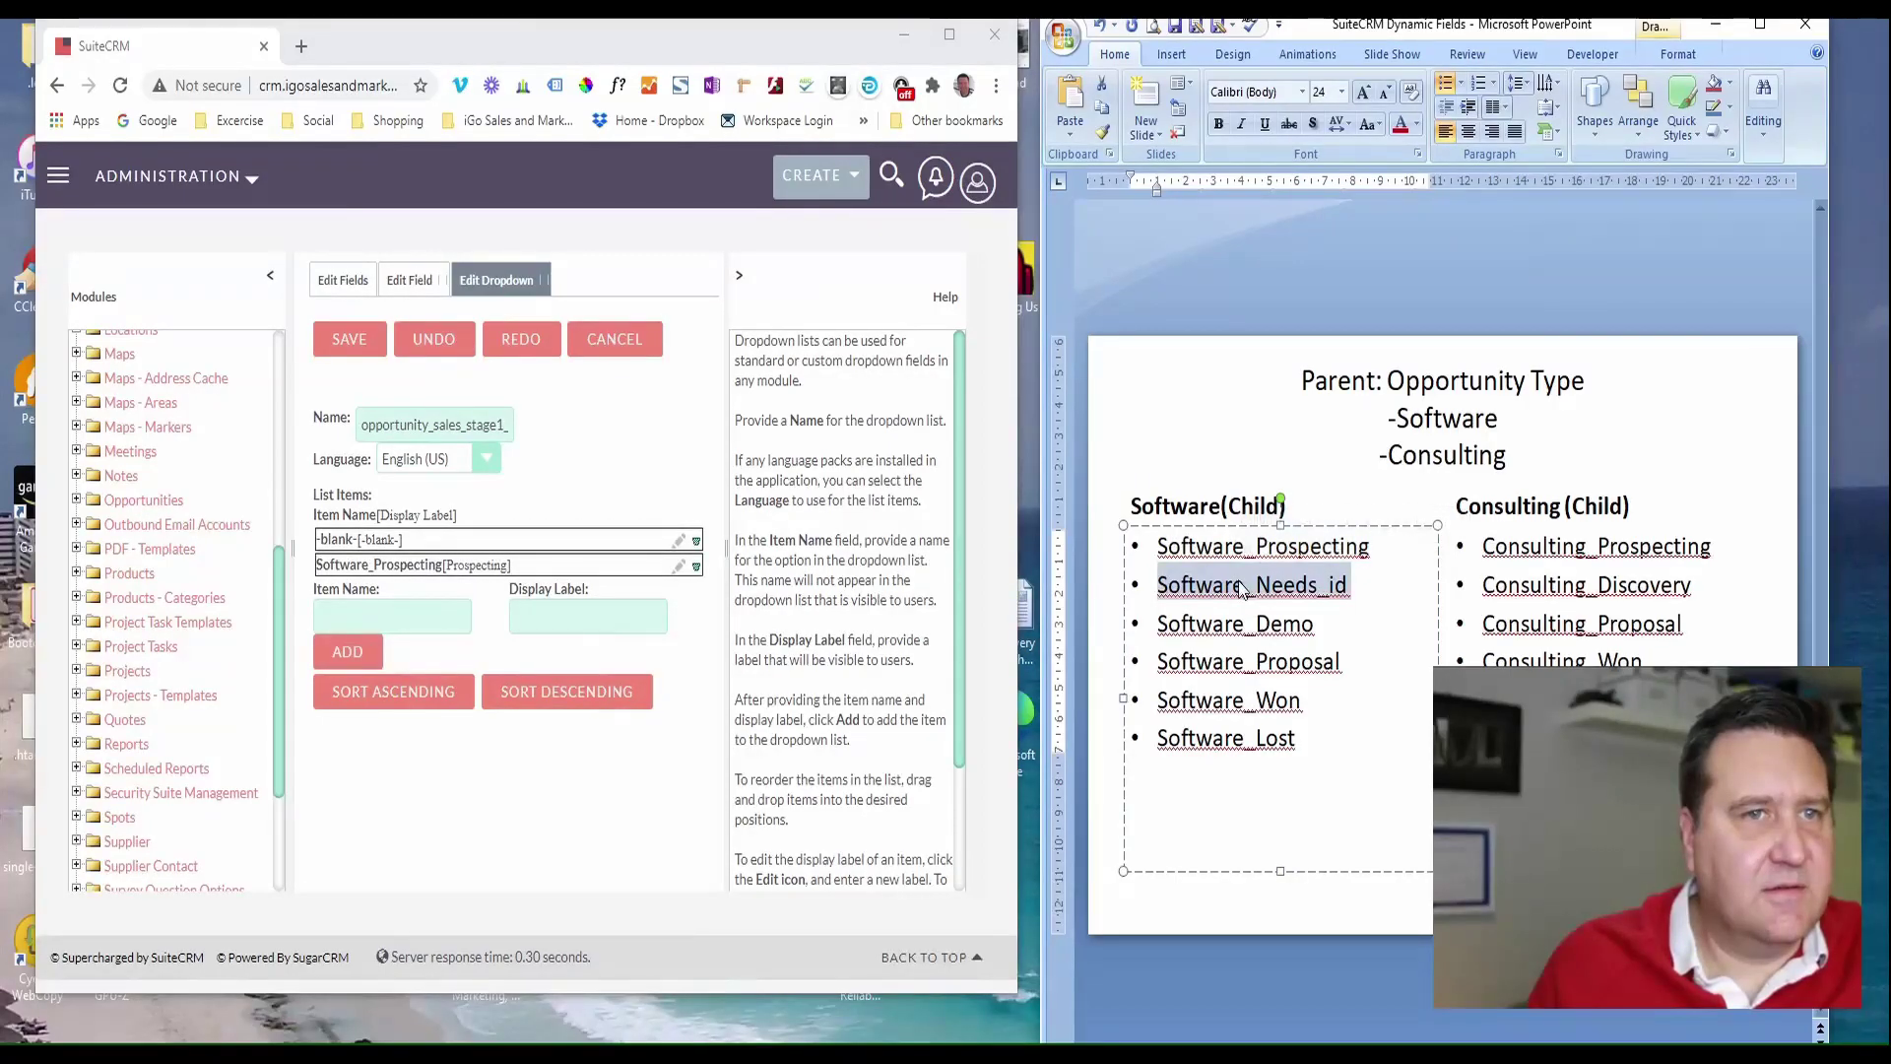
right_click(1240, 589)
click(1280, 723)
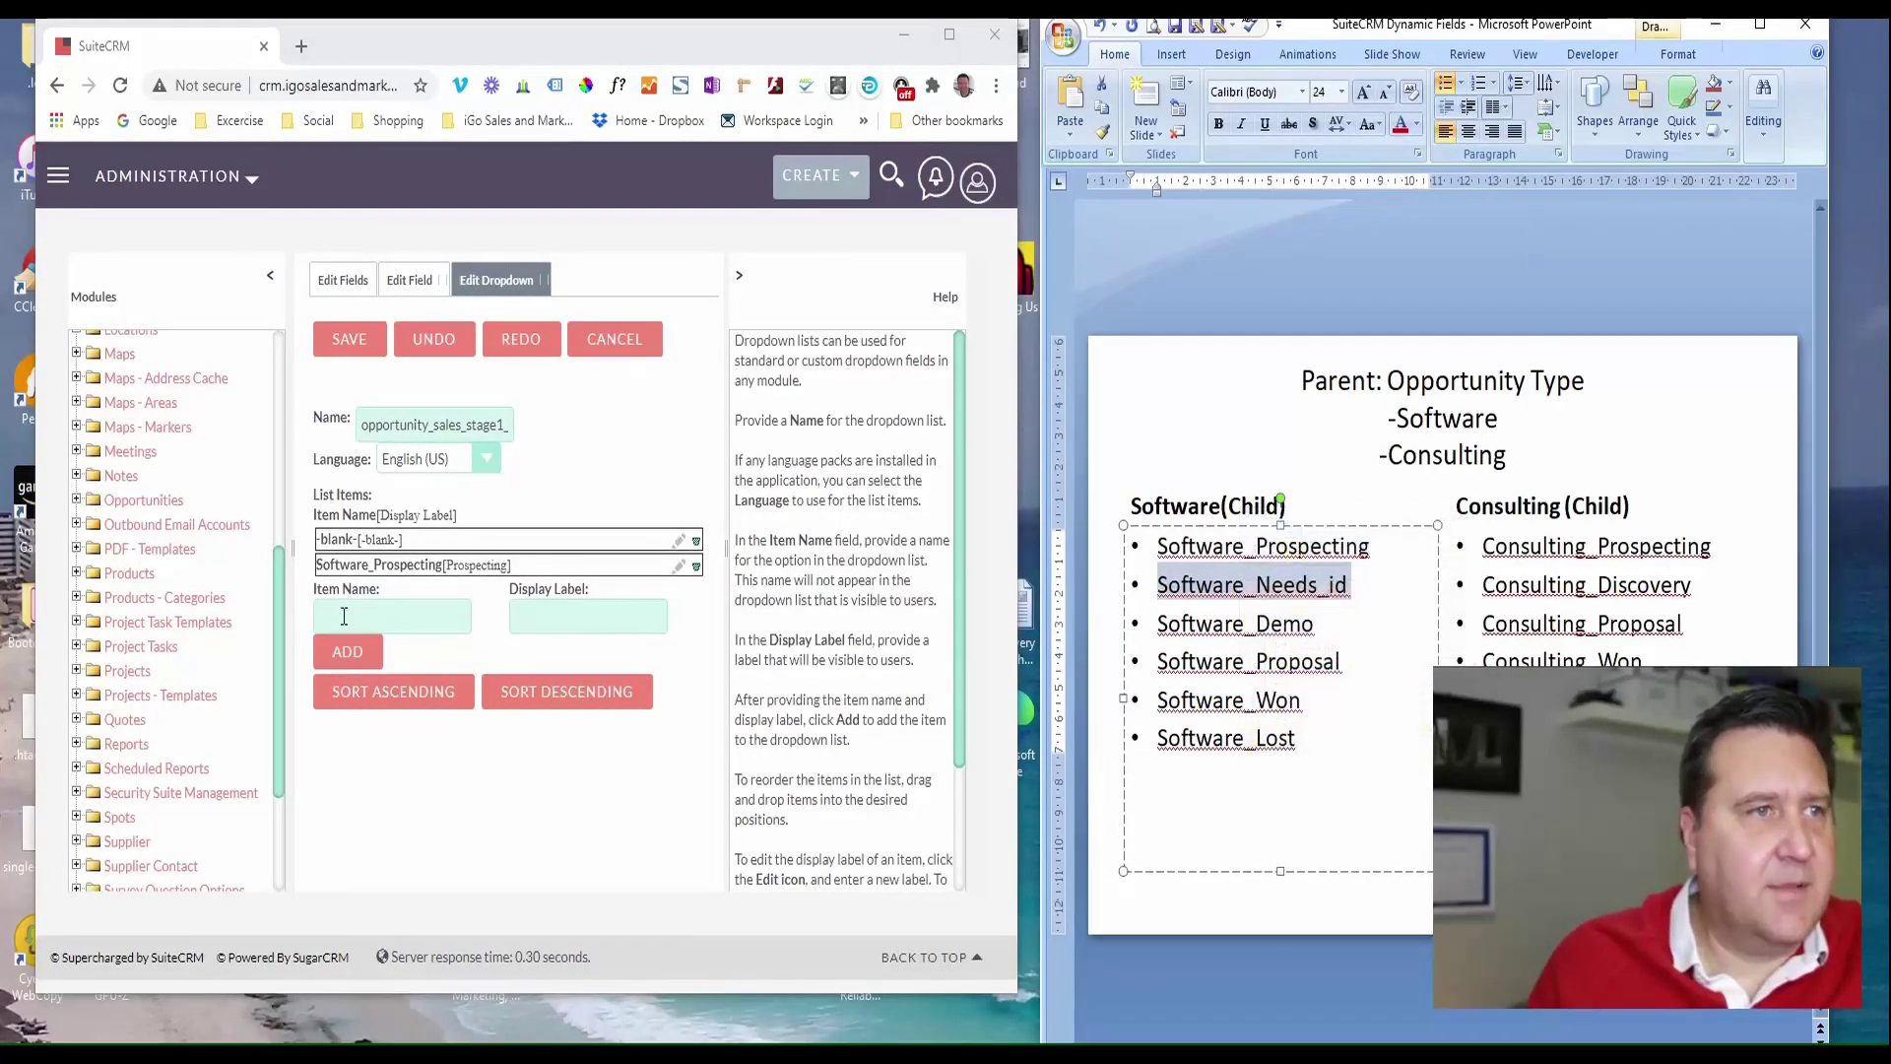
right_click(343, 618)
click(404, 788)
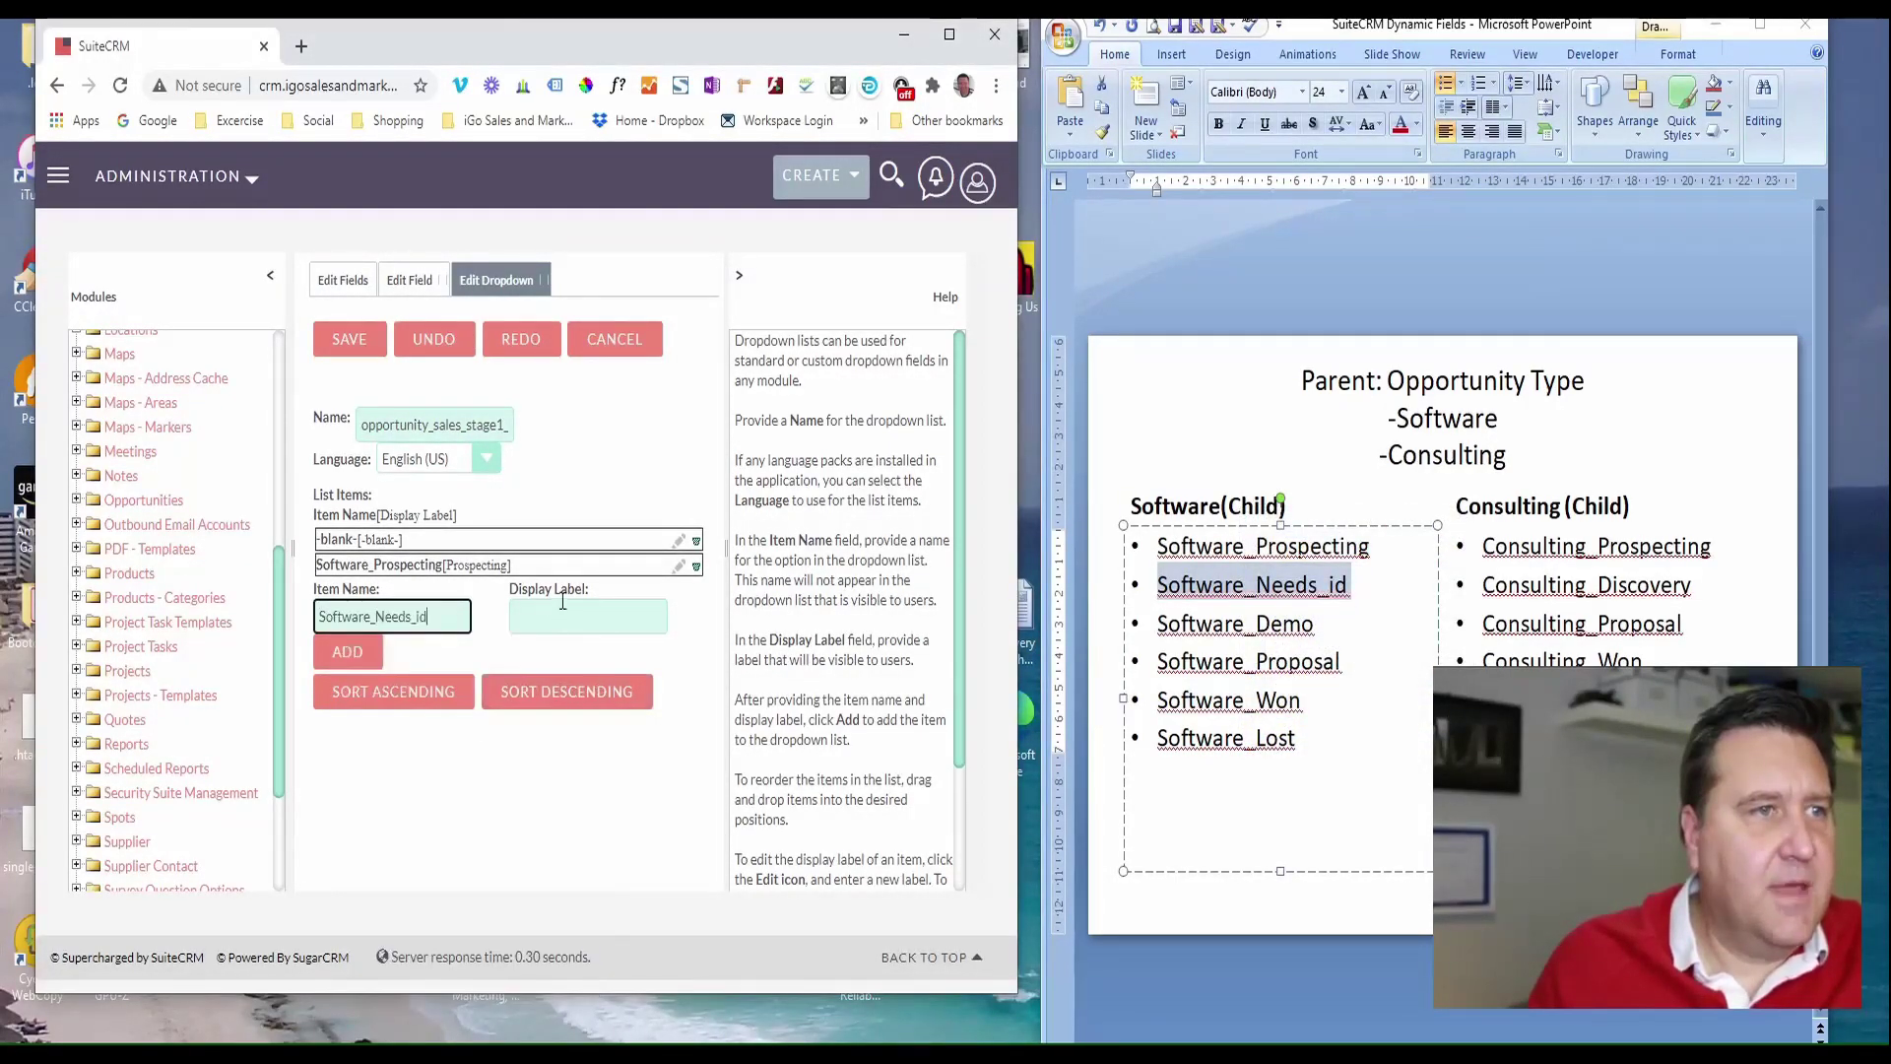
click(563, 619)
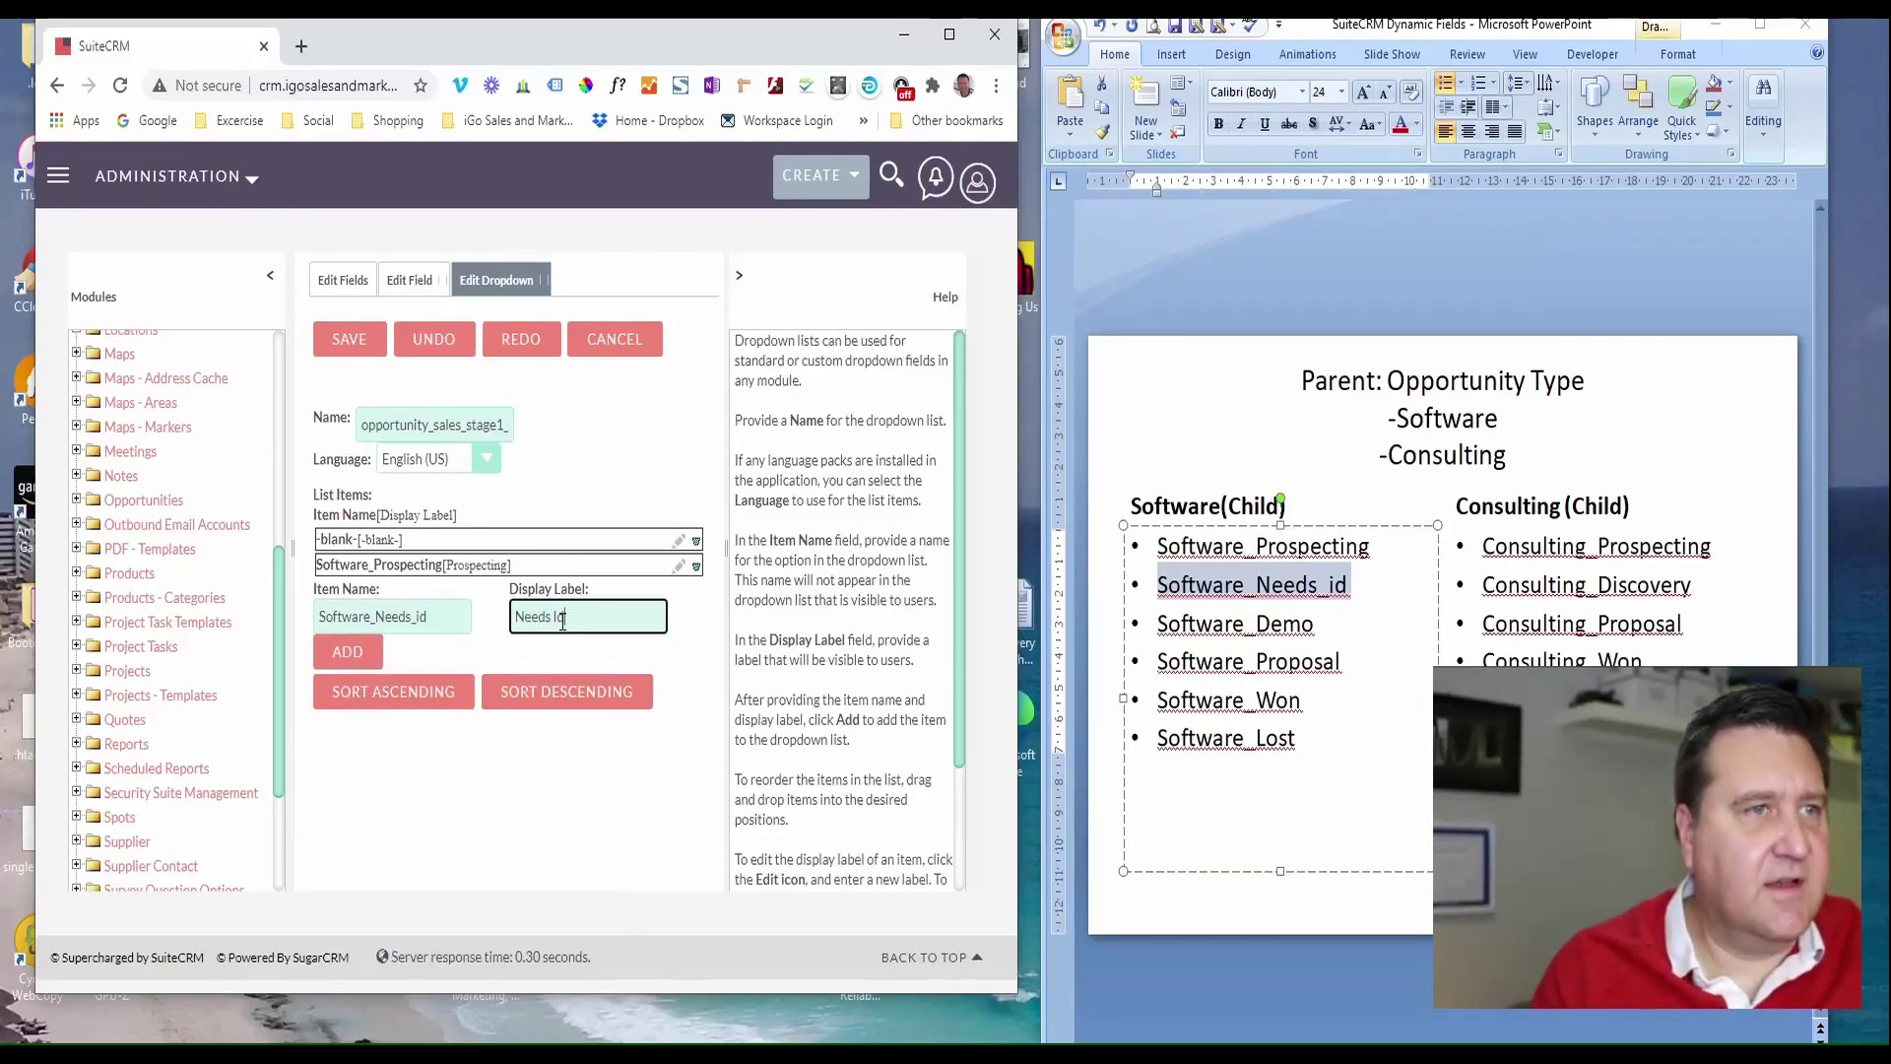
text(Needs Id)
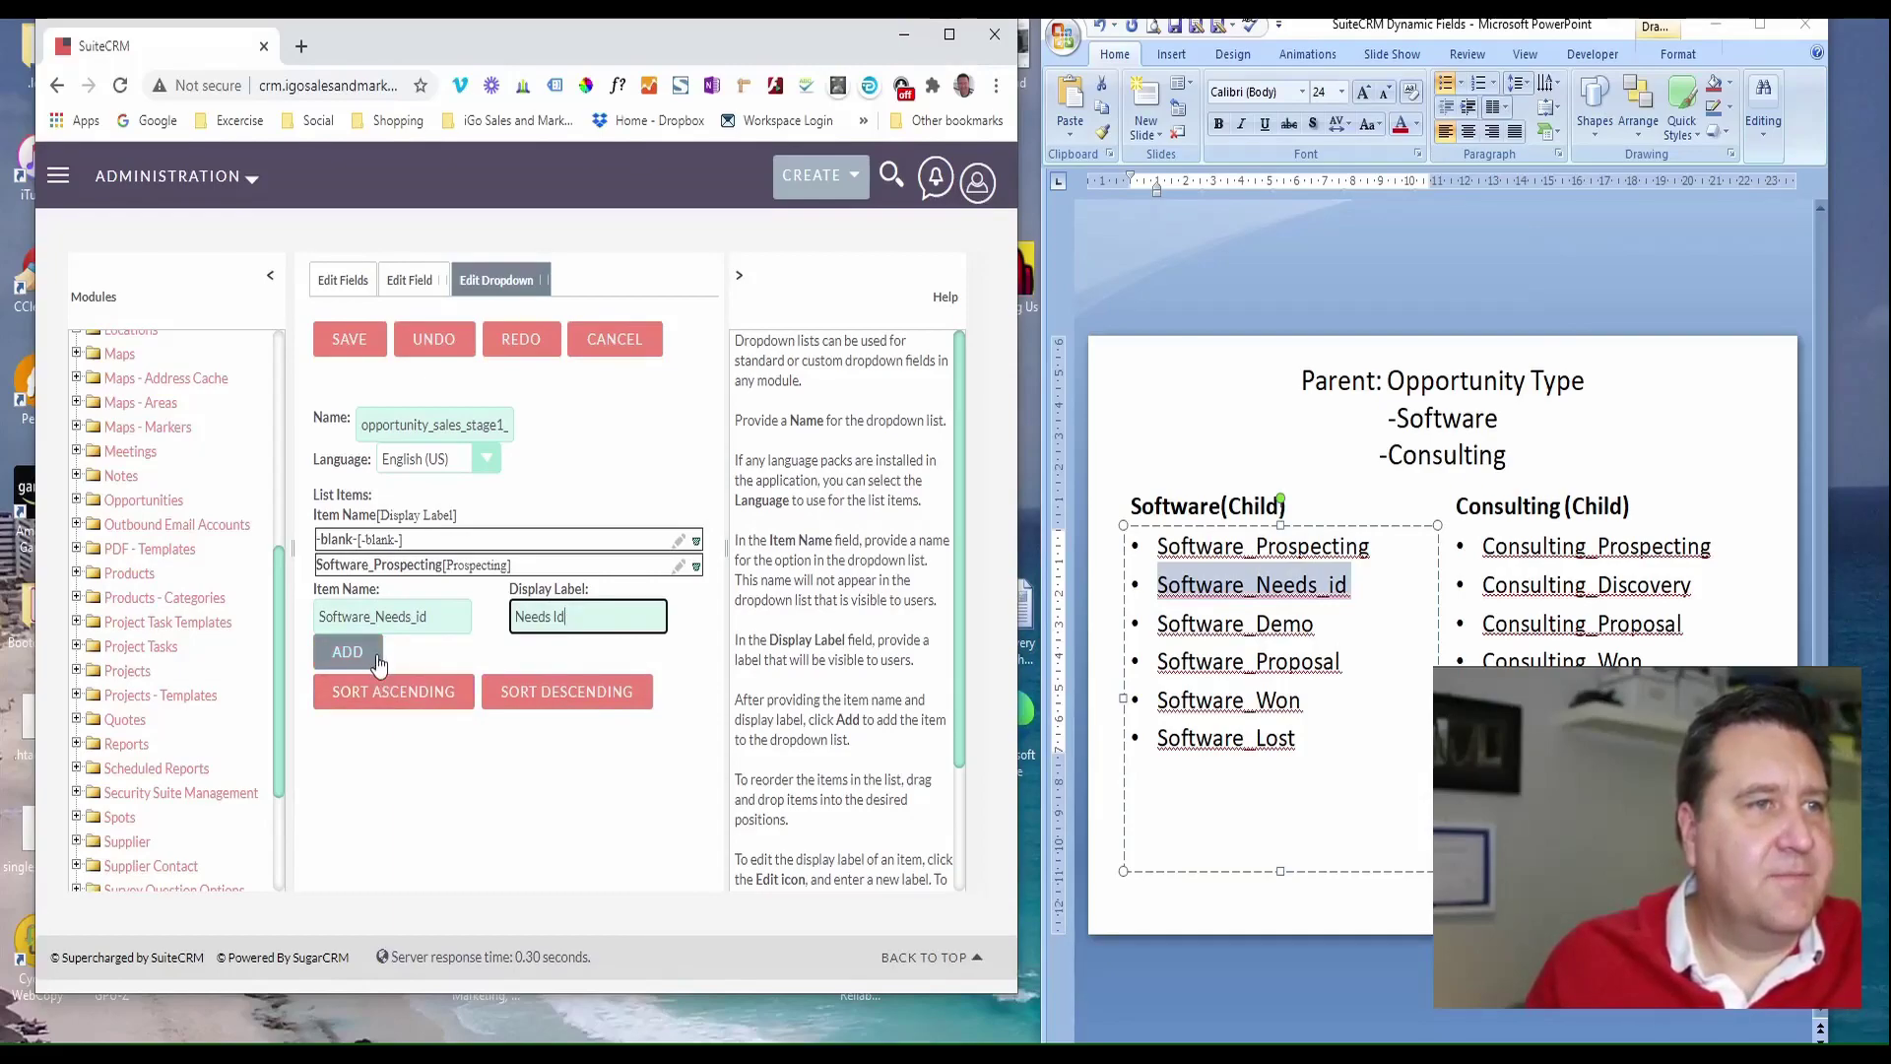
text(entification)
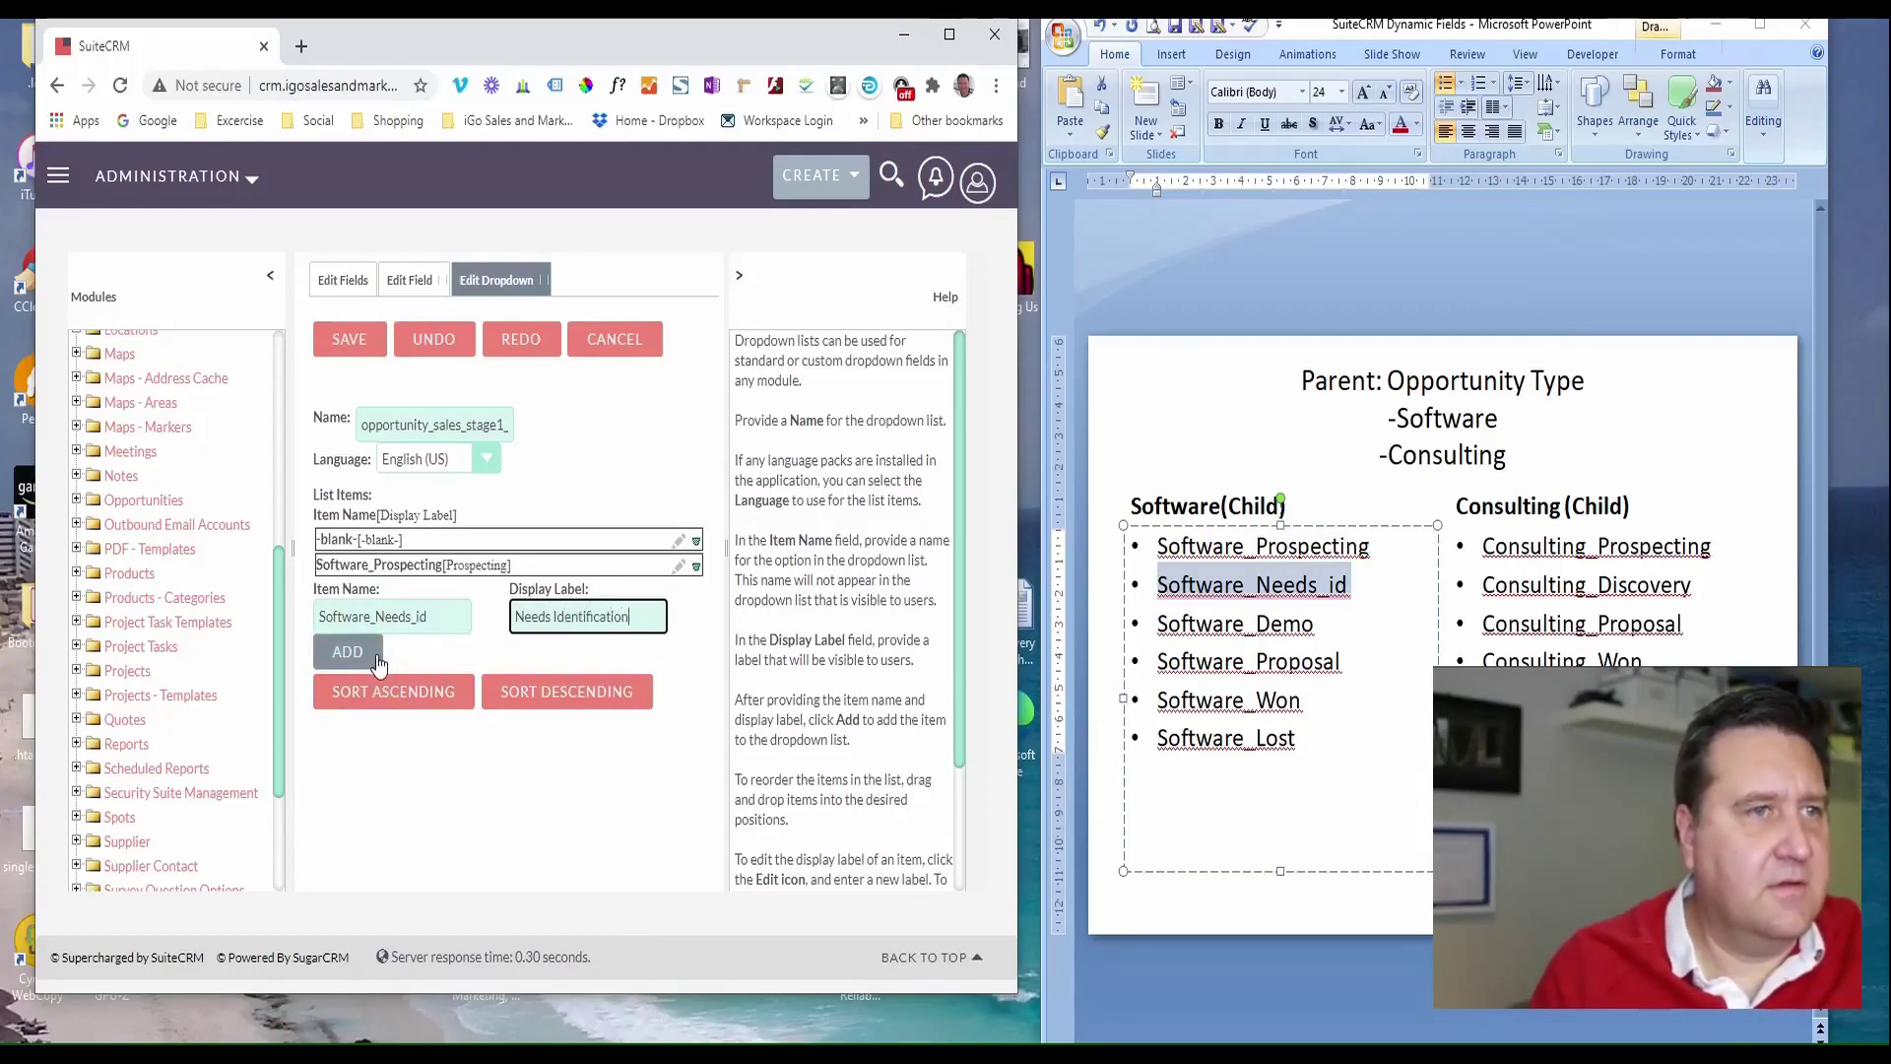
click(358, 653)
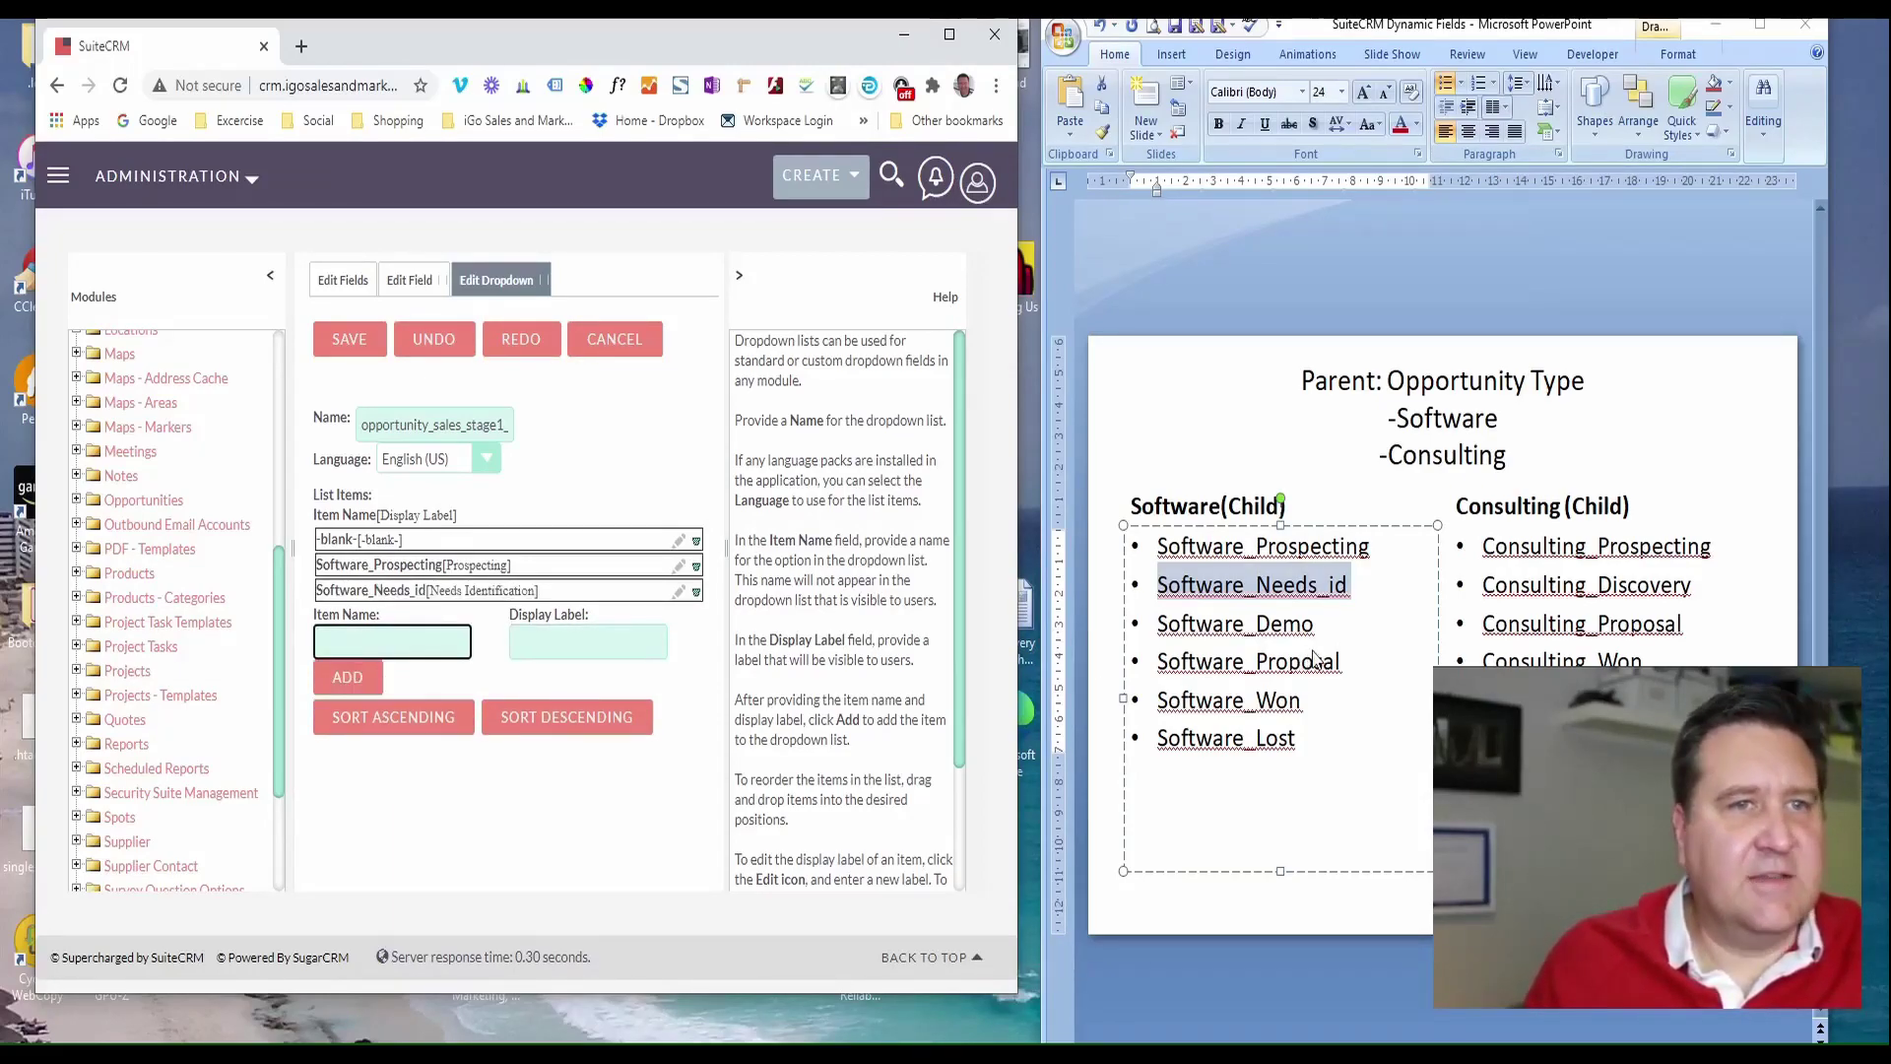
Add Software_Demo with display label Demo
right_click(1246, 635)
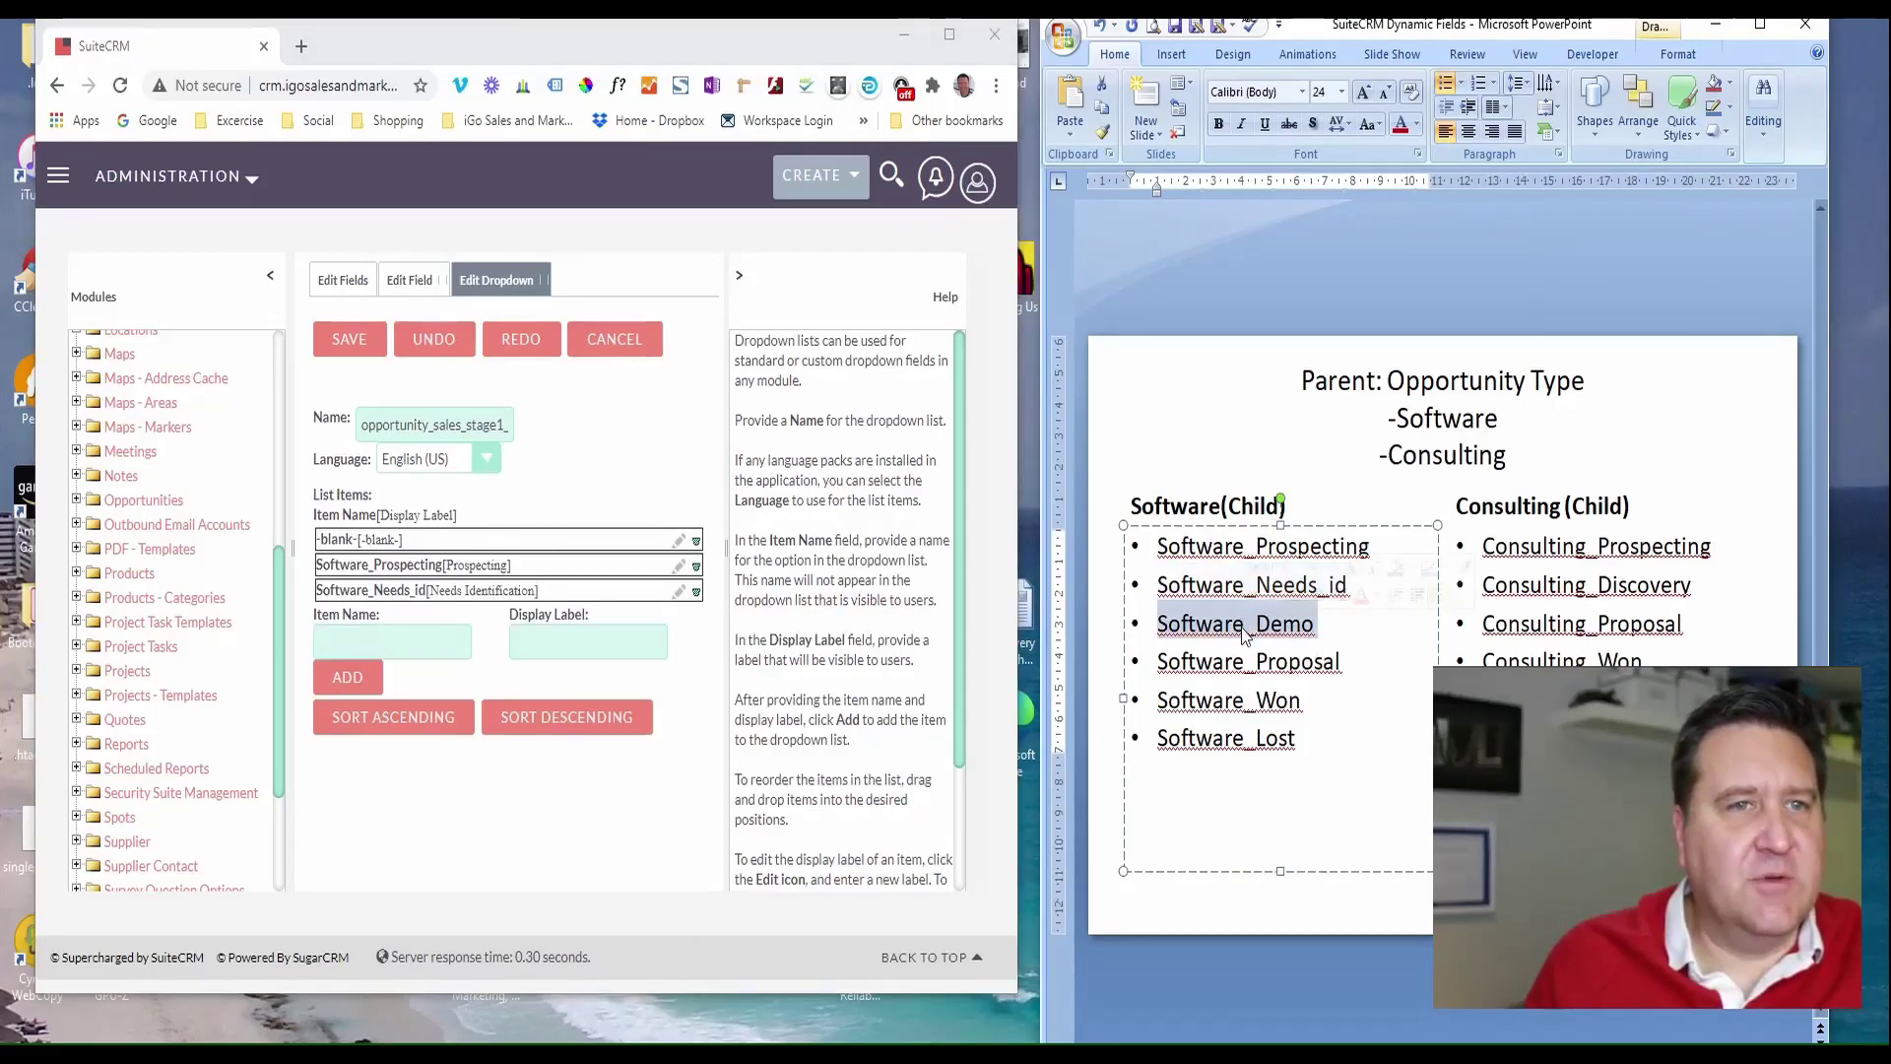
click(1287, 769)
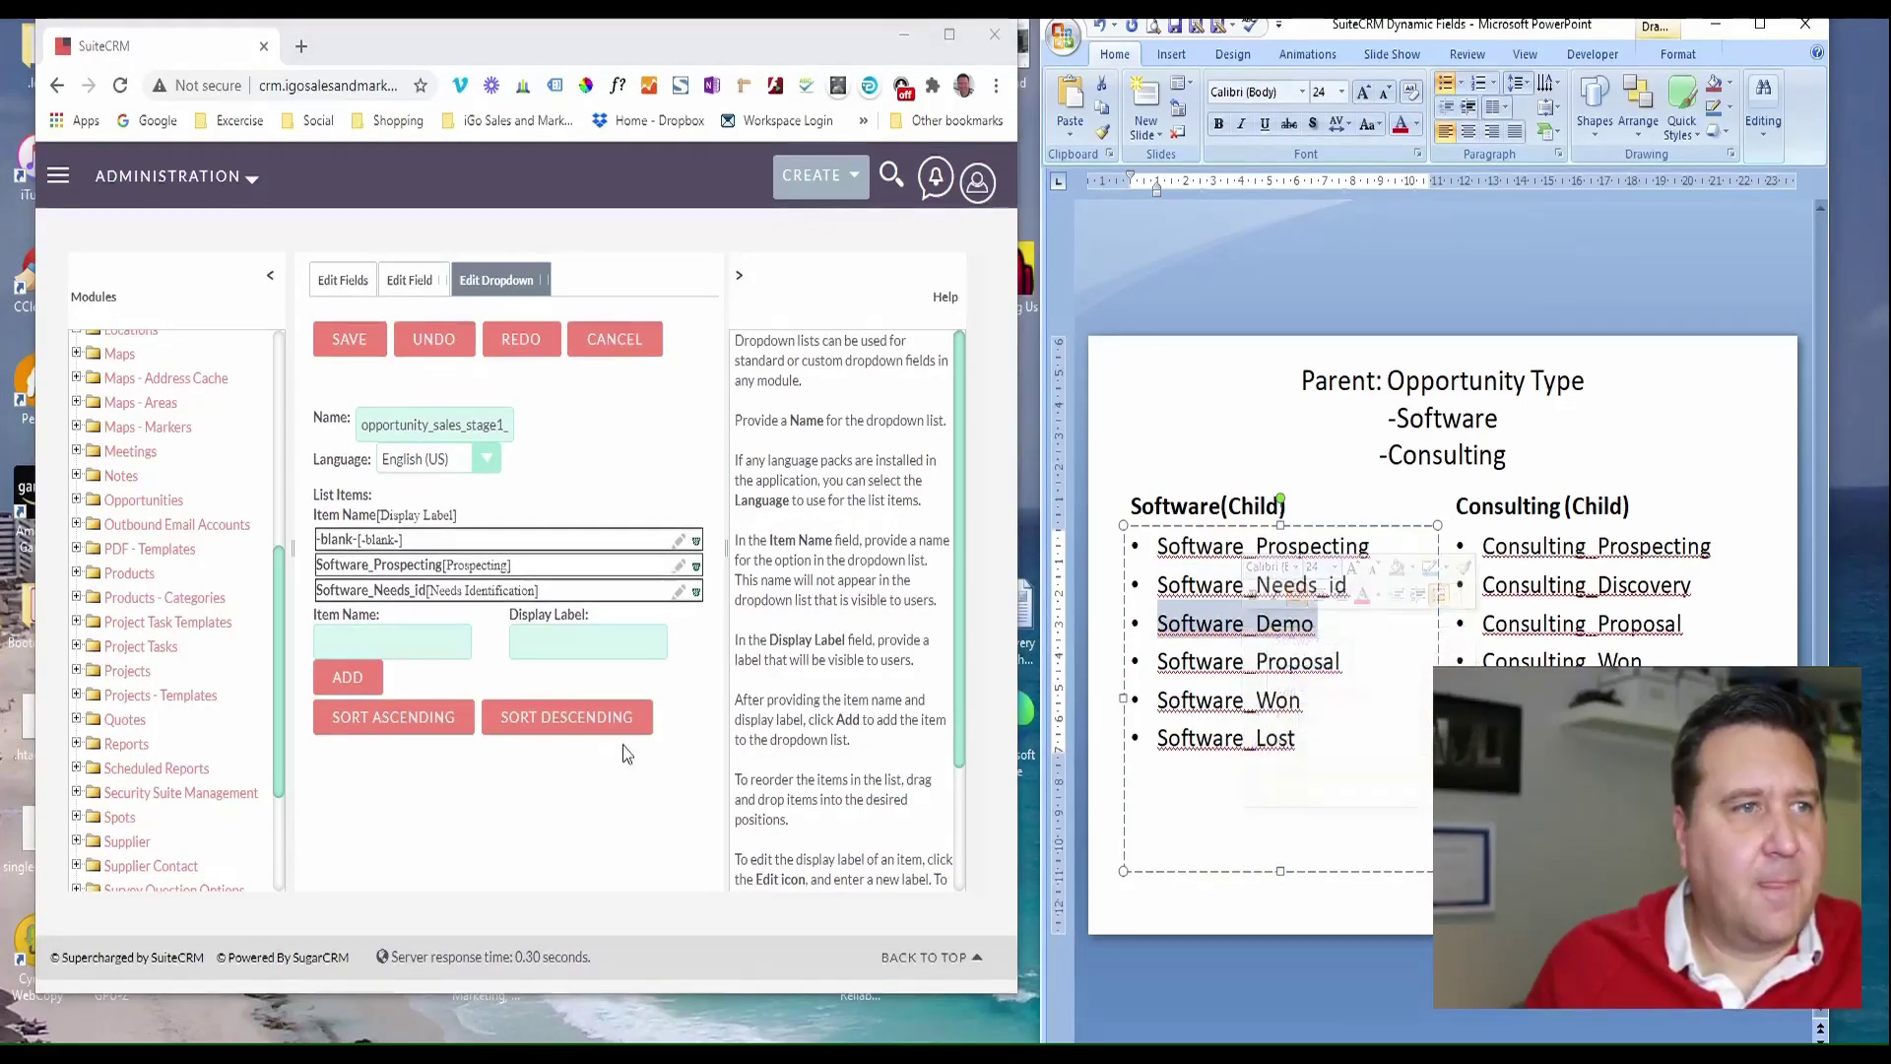
click(396, 631)
right_click(396, 632)
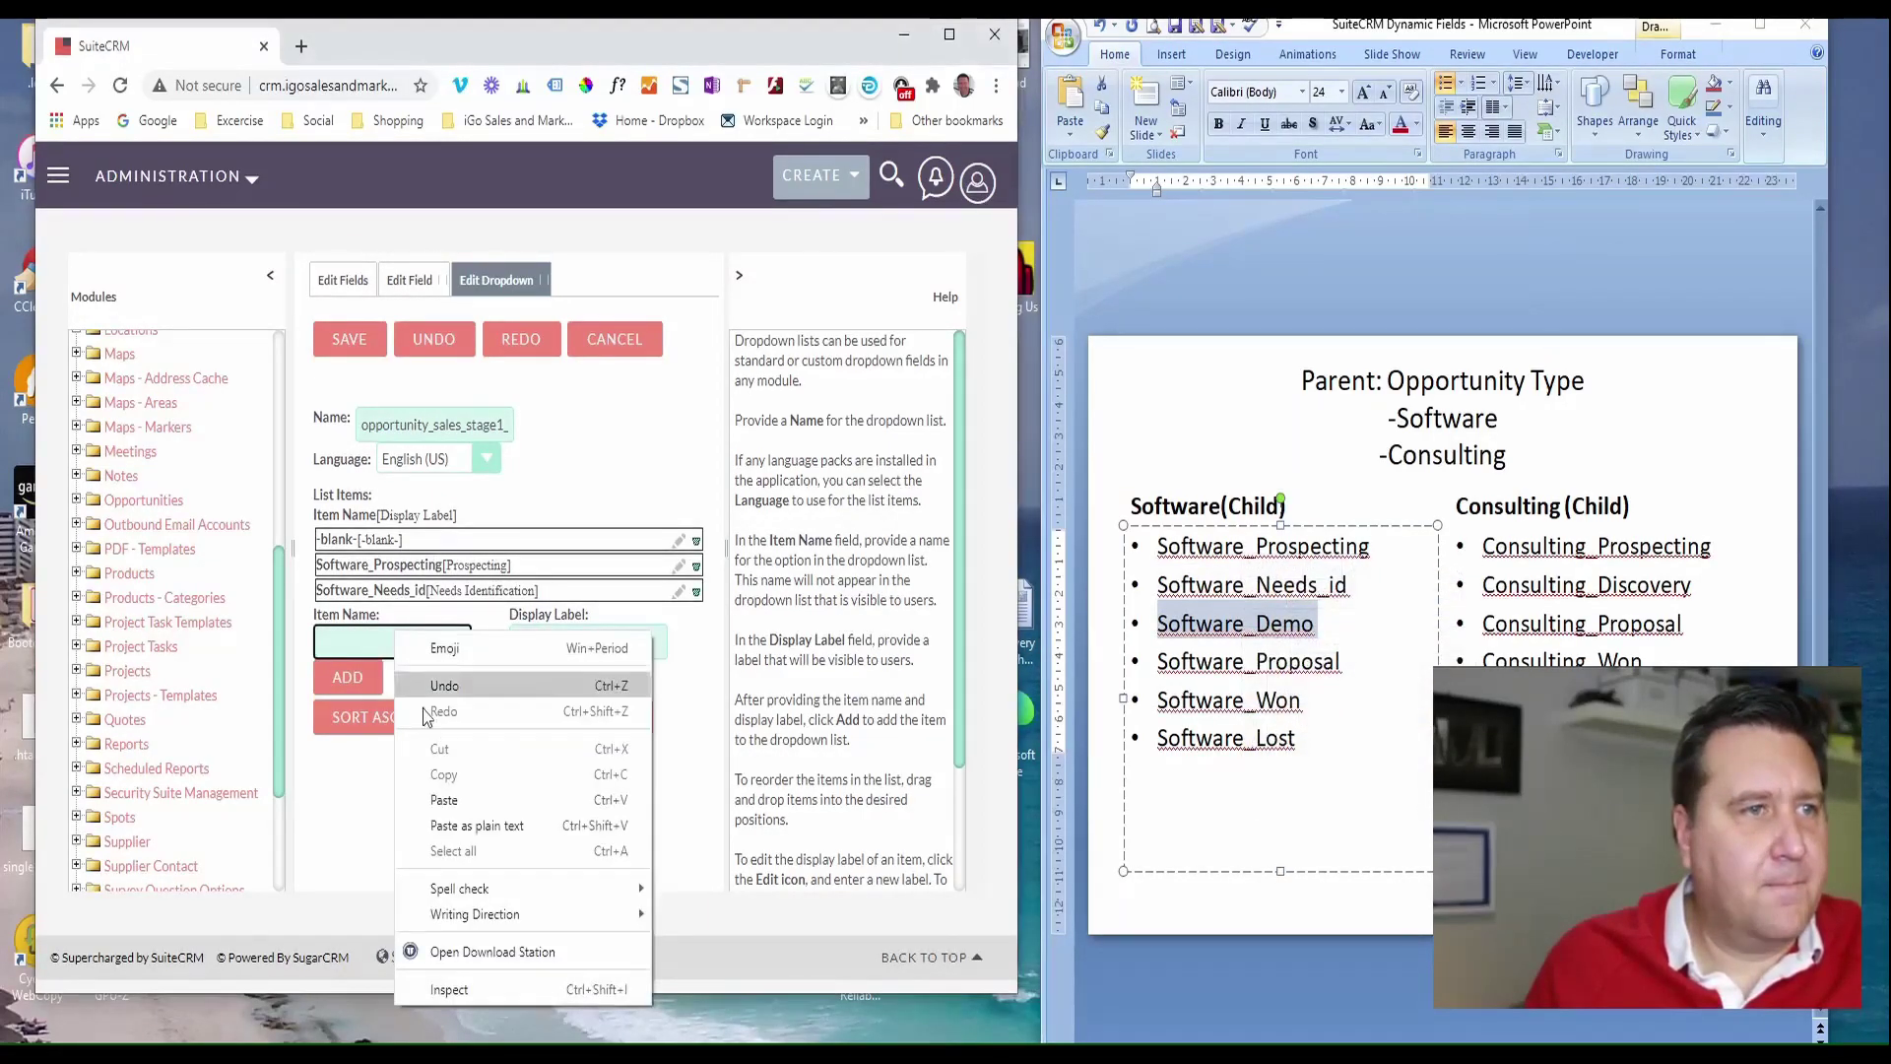
click(457, 790)
click(543, 636)
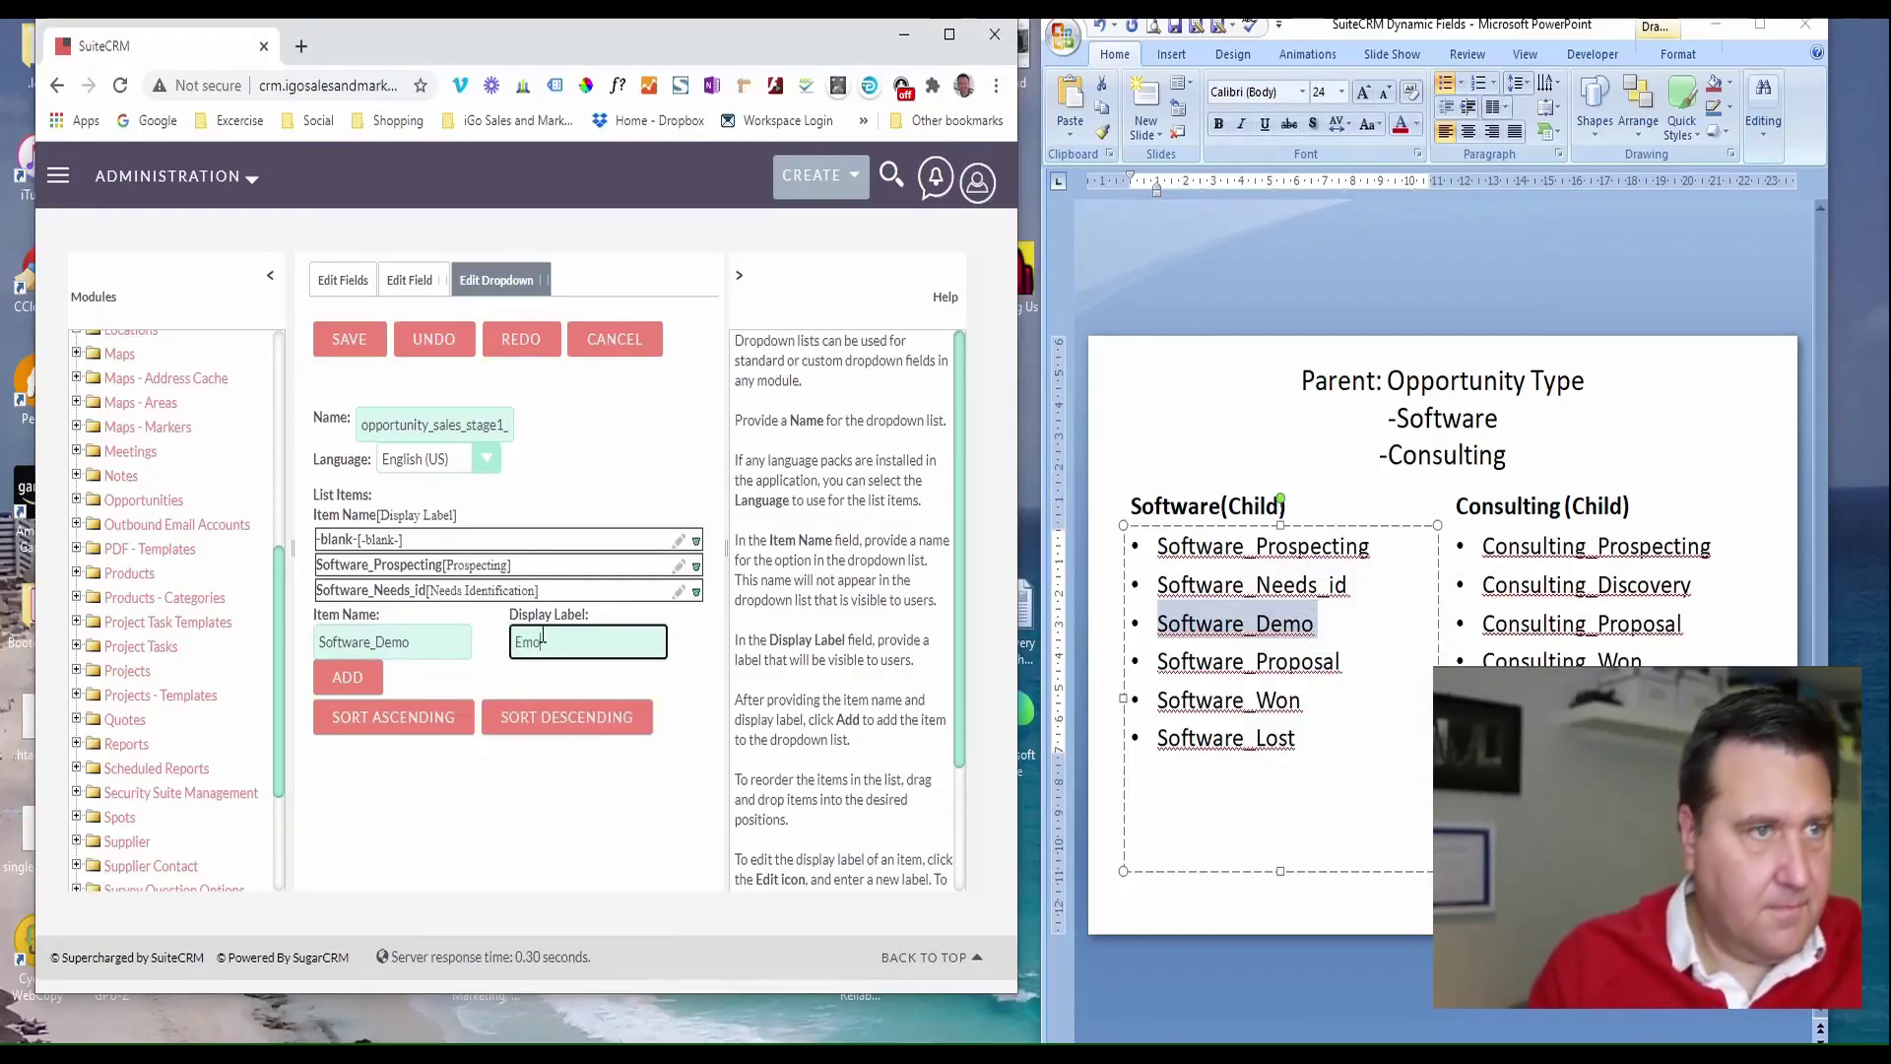
text(Demo)
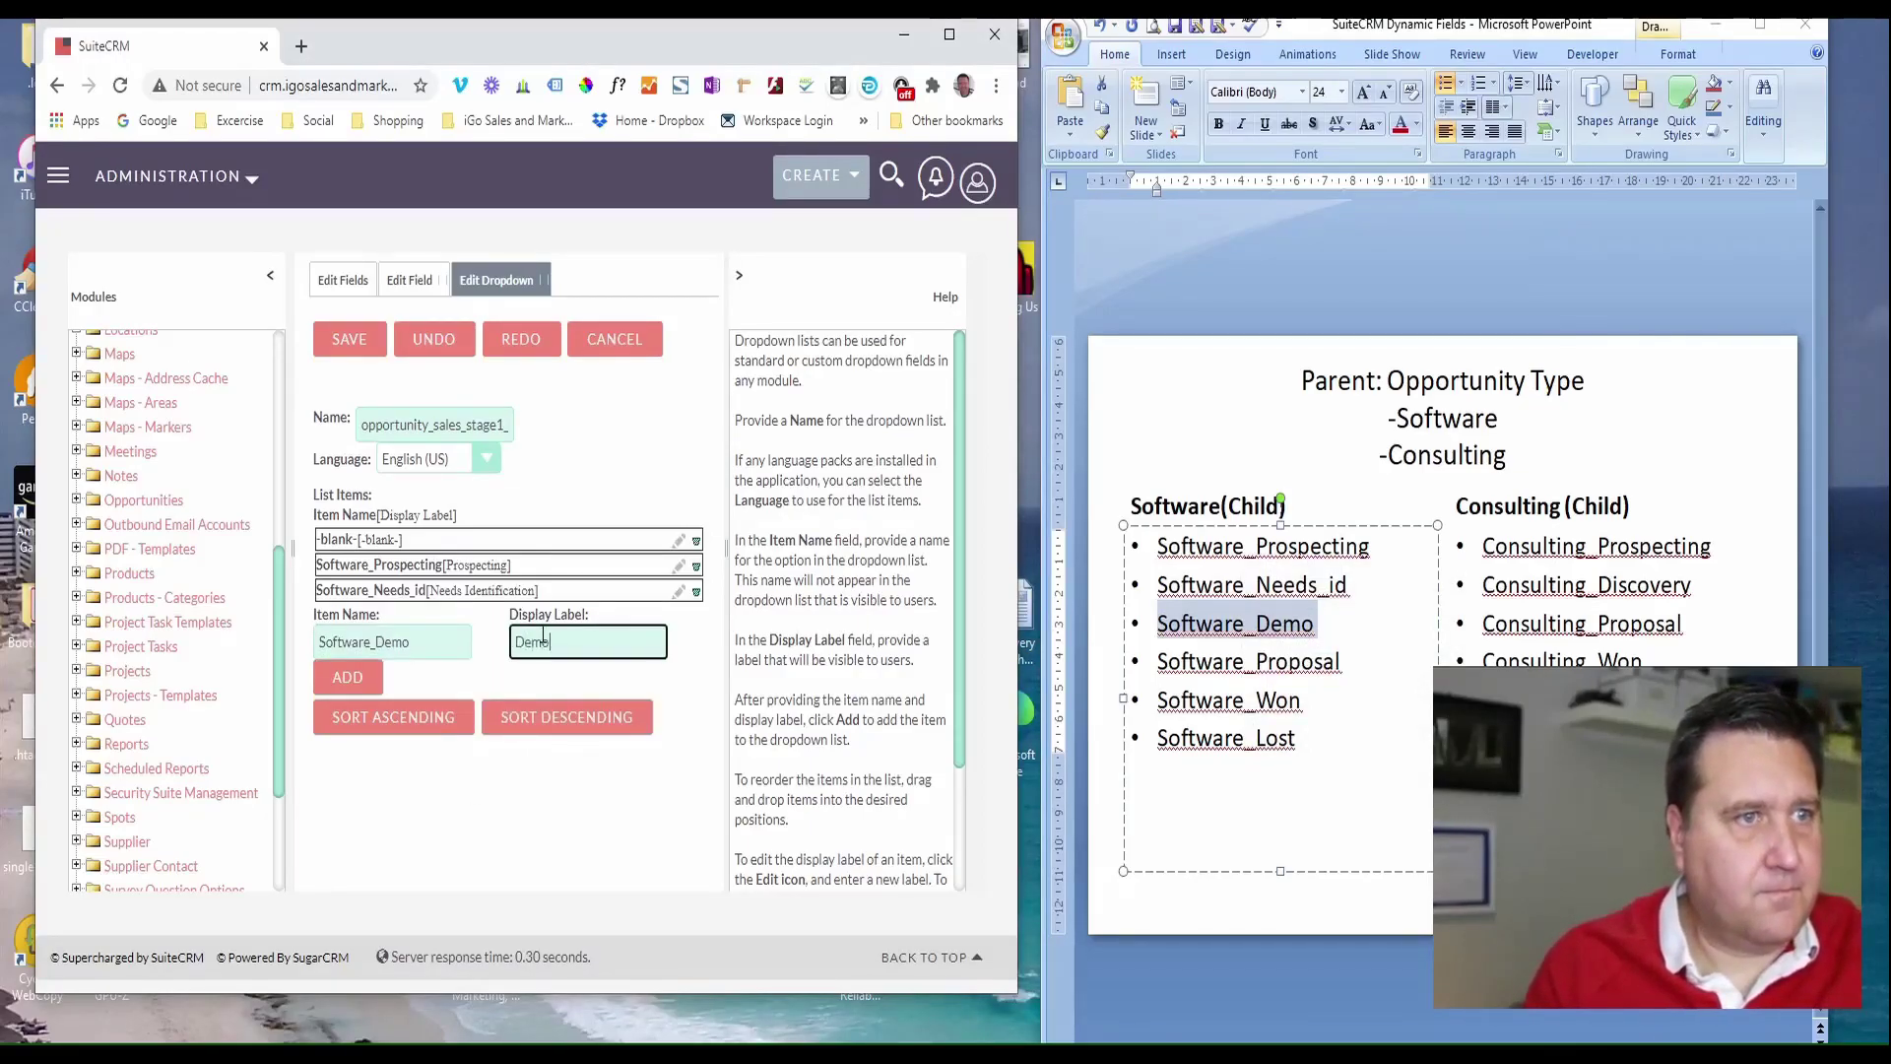
click(347, 679)
Add Software_Proposal with display label Proposal
double_click(1219, 665)
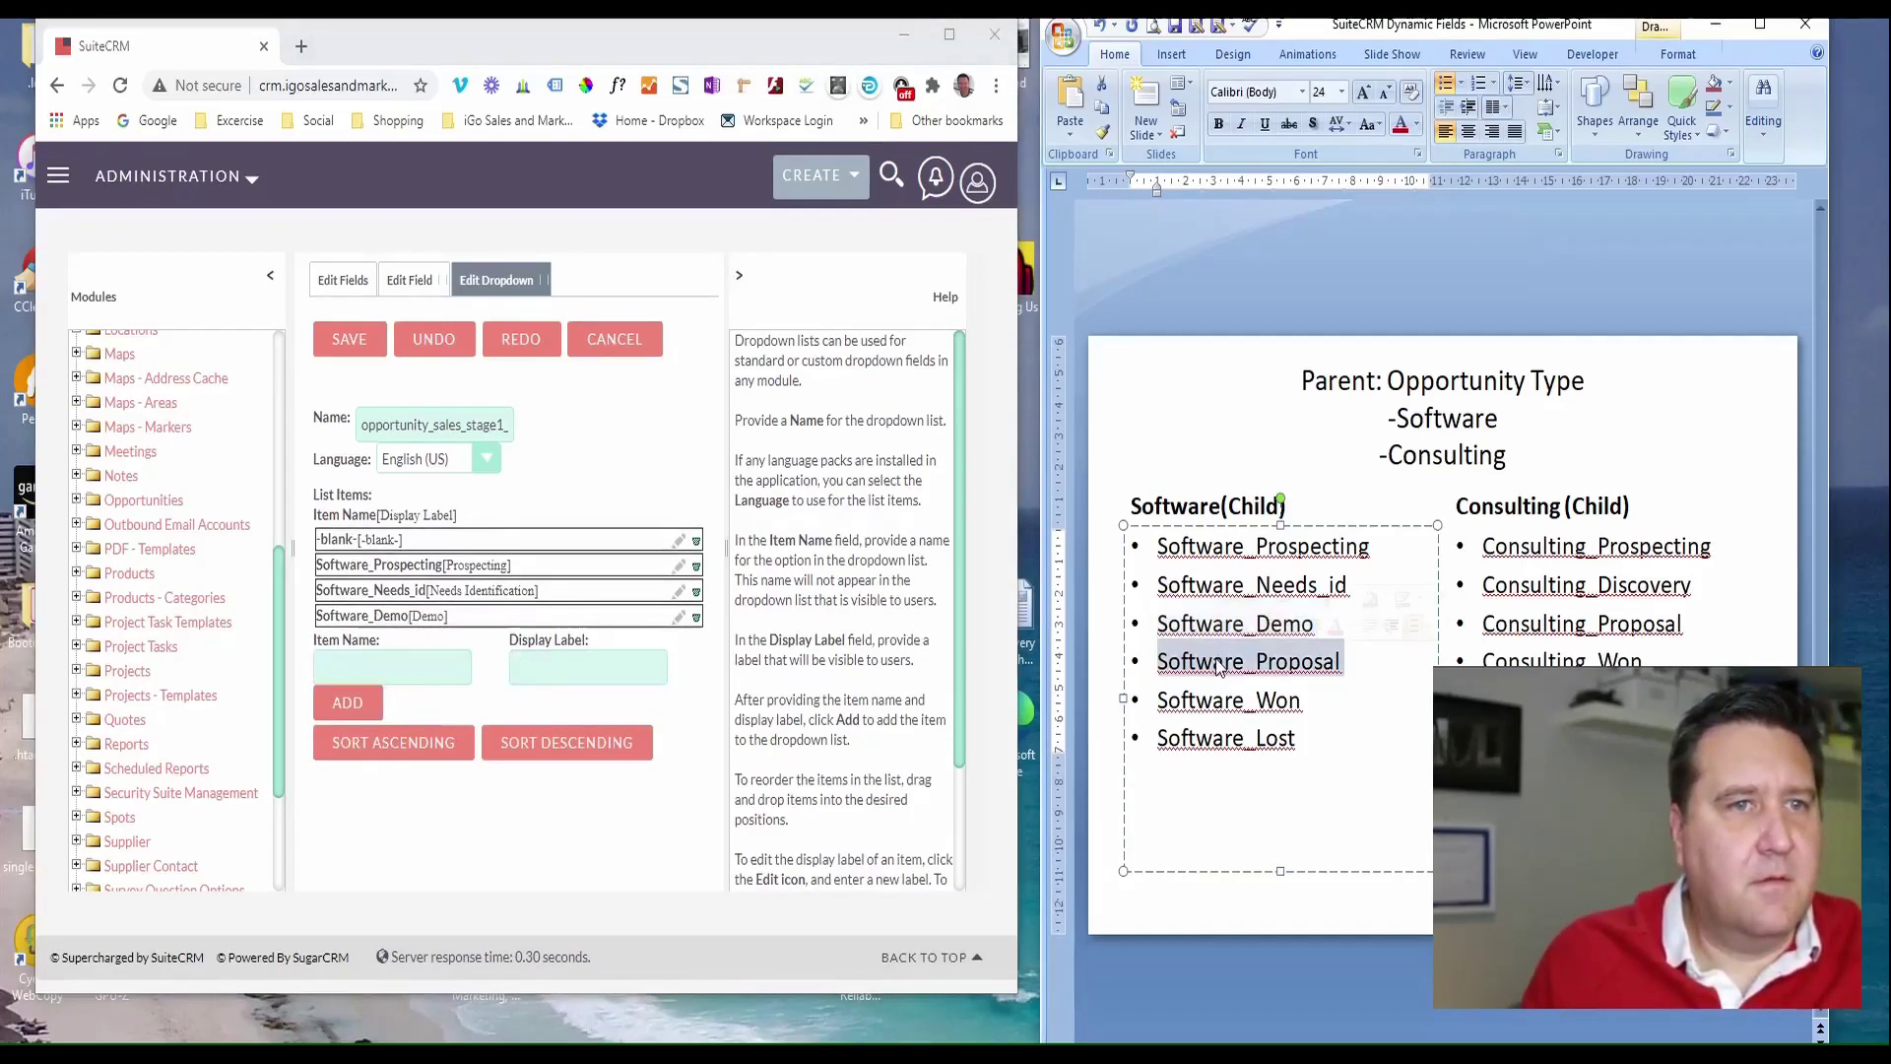
right_click(1219, 665)
click(1264, 799)
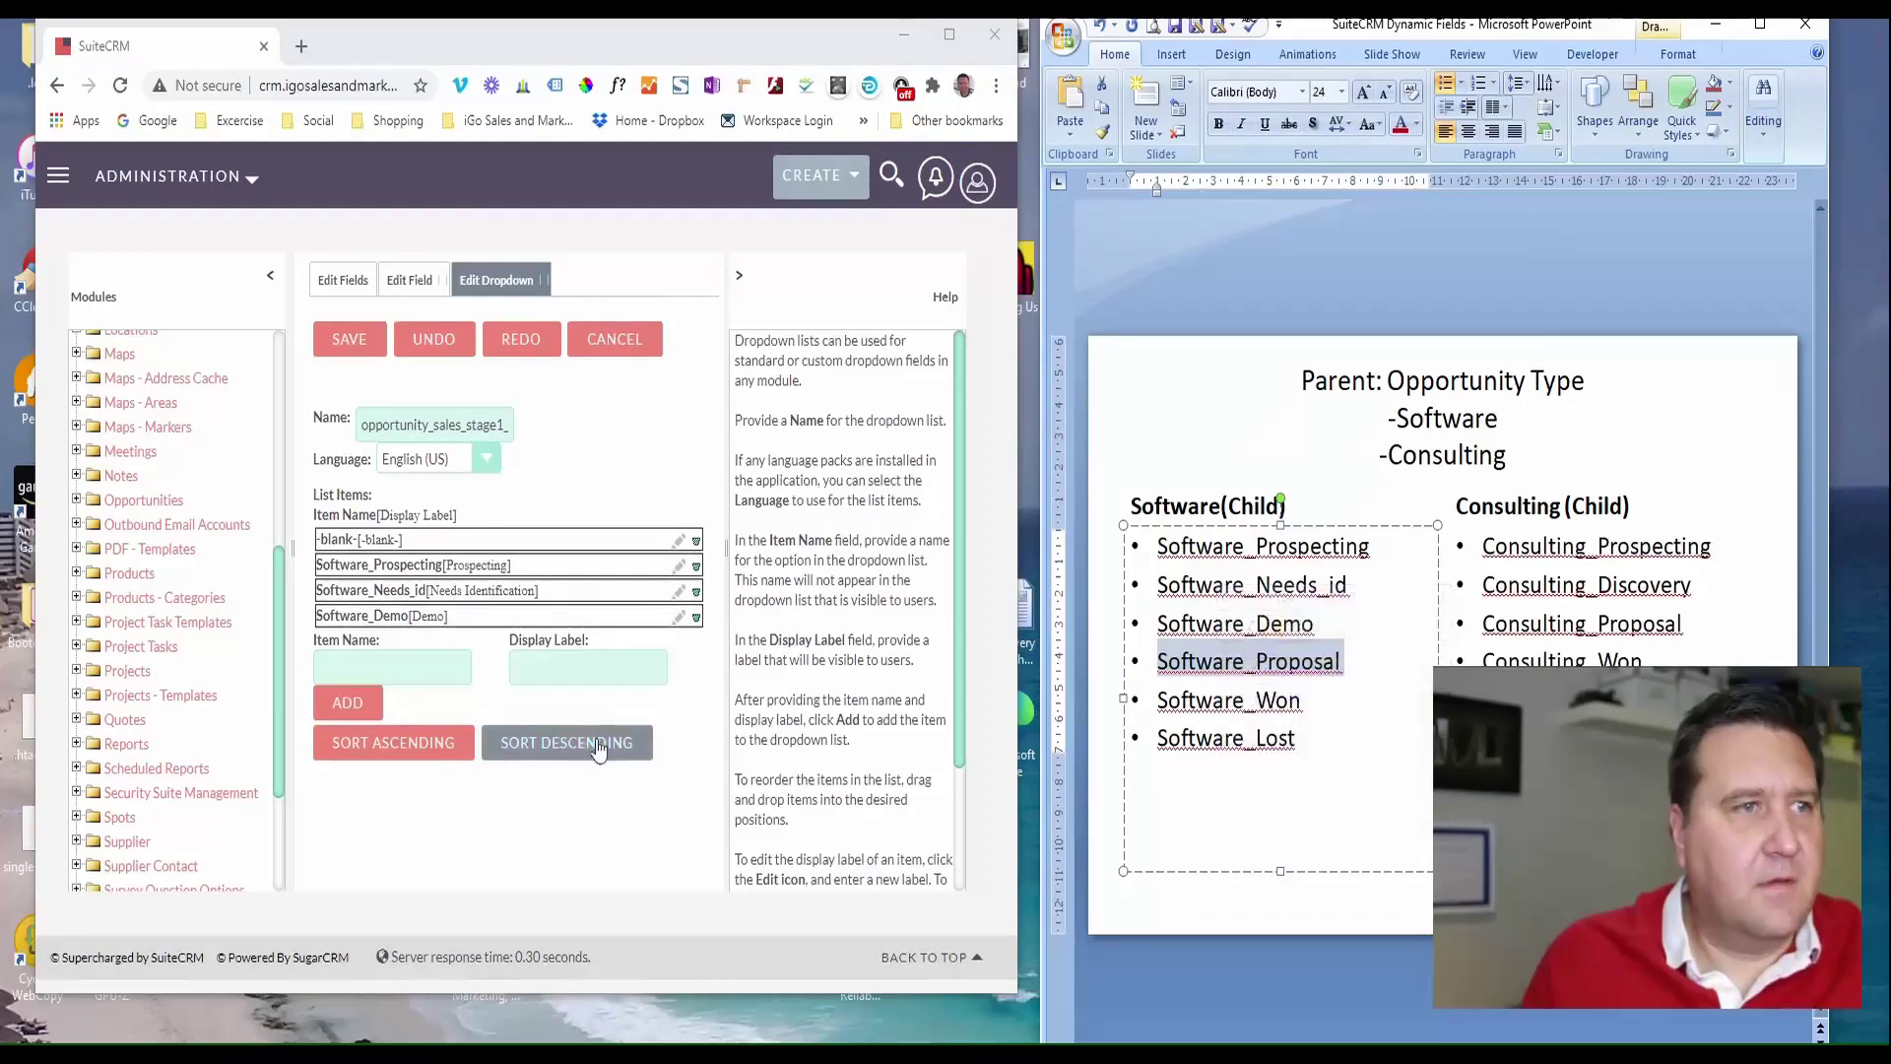
right_click(381, 669)
click(428, 836)
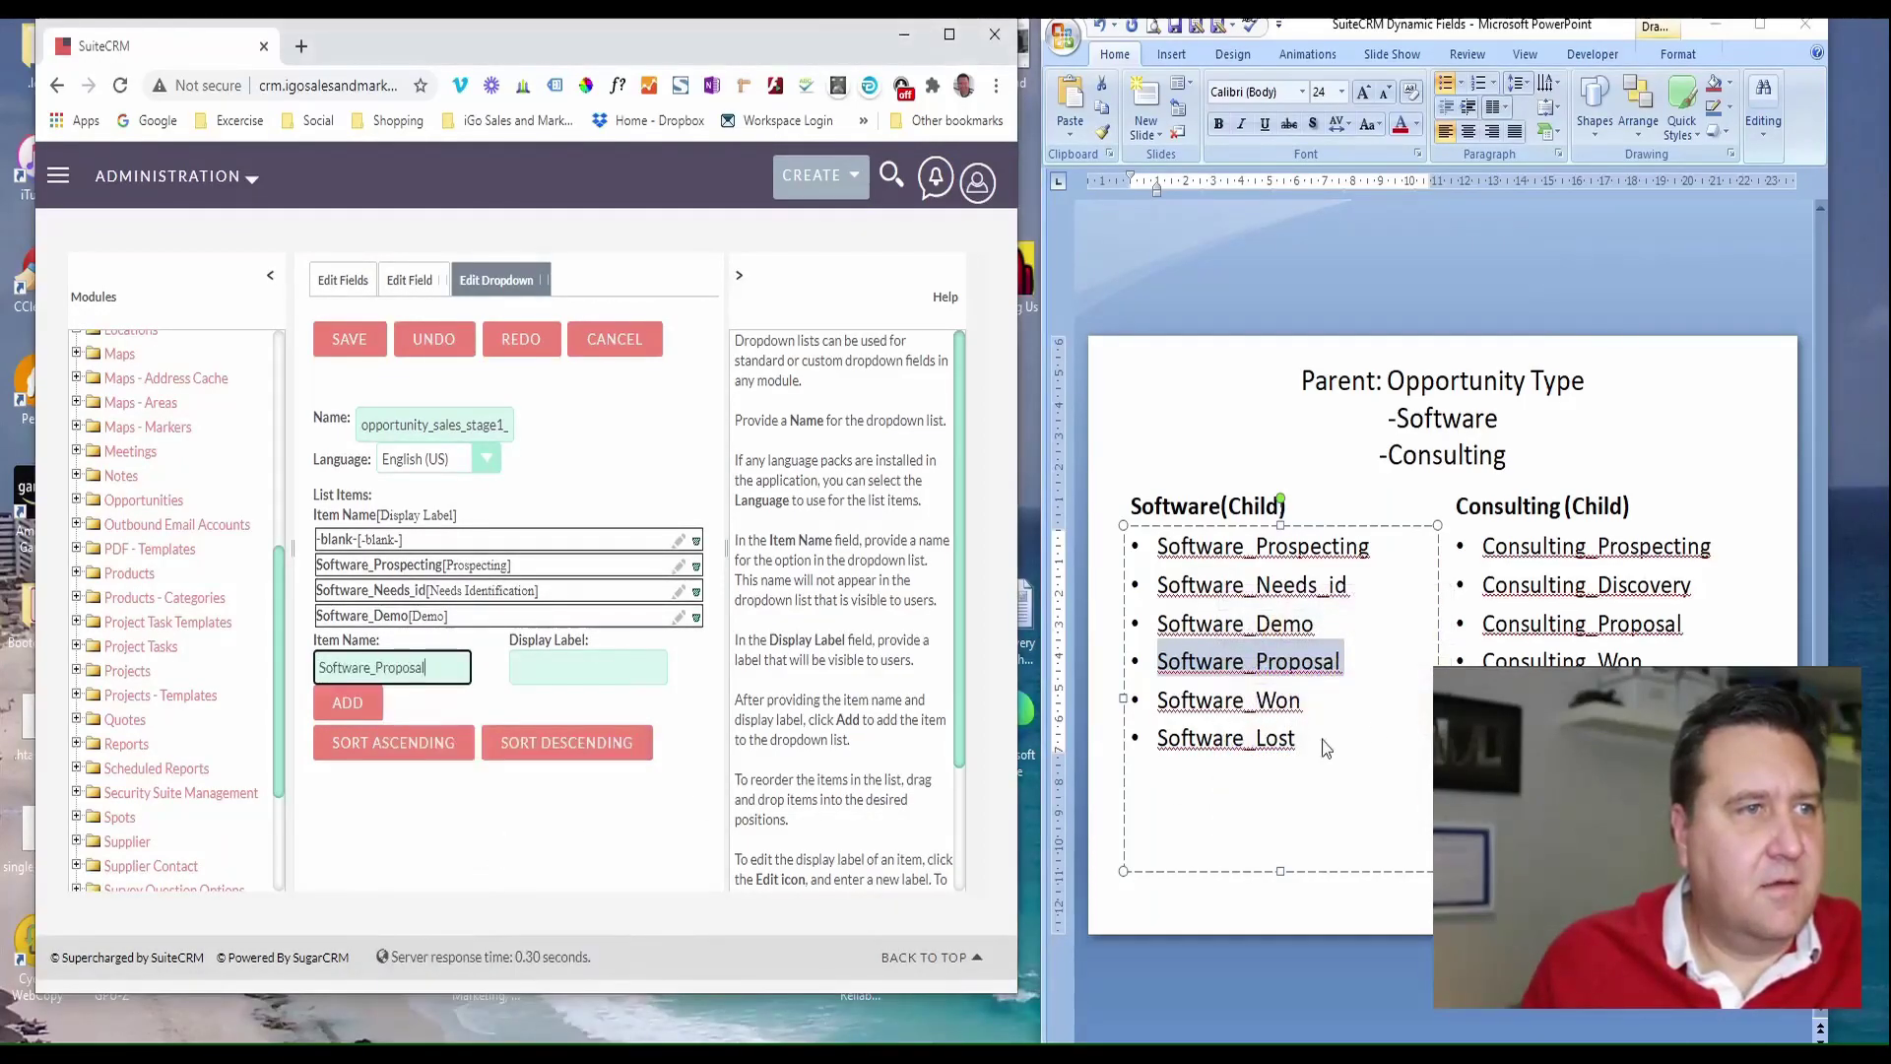
click(555, 667)
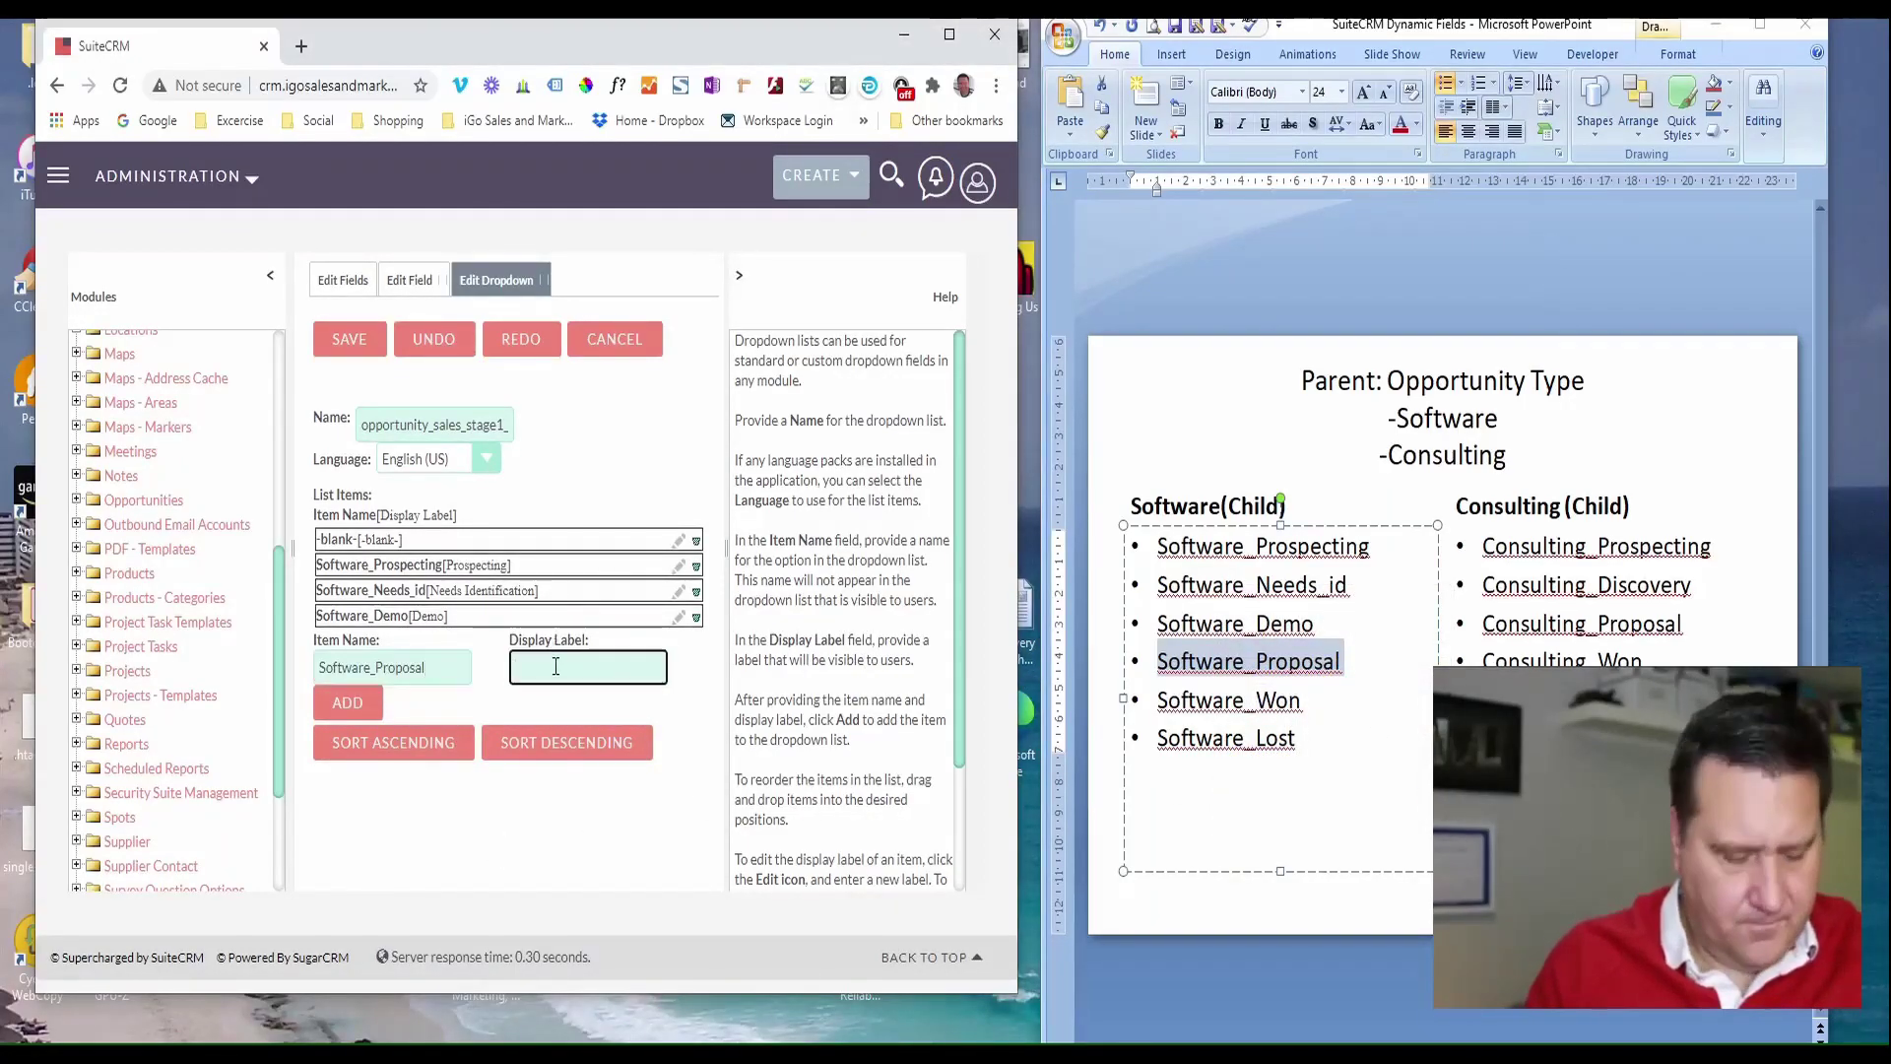
text(Propo)
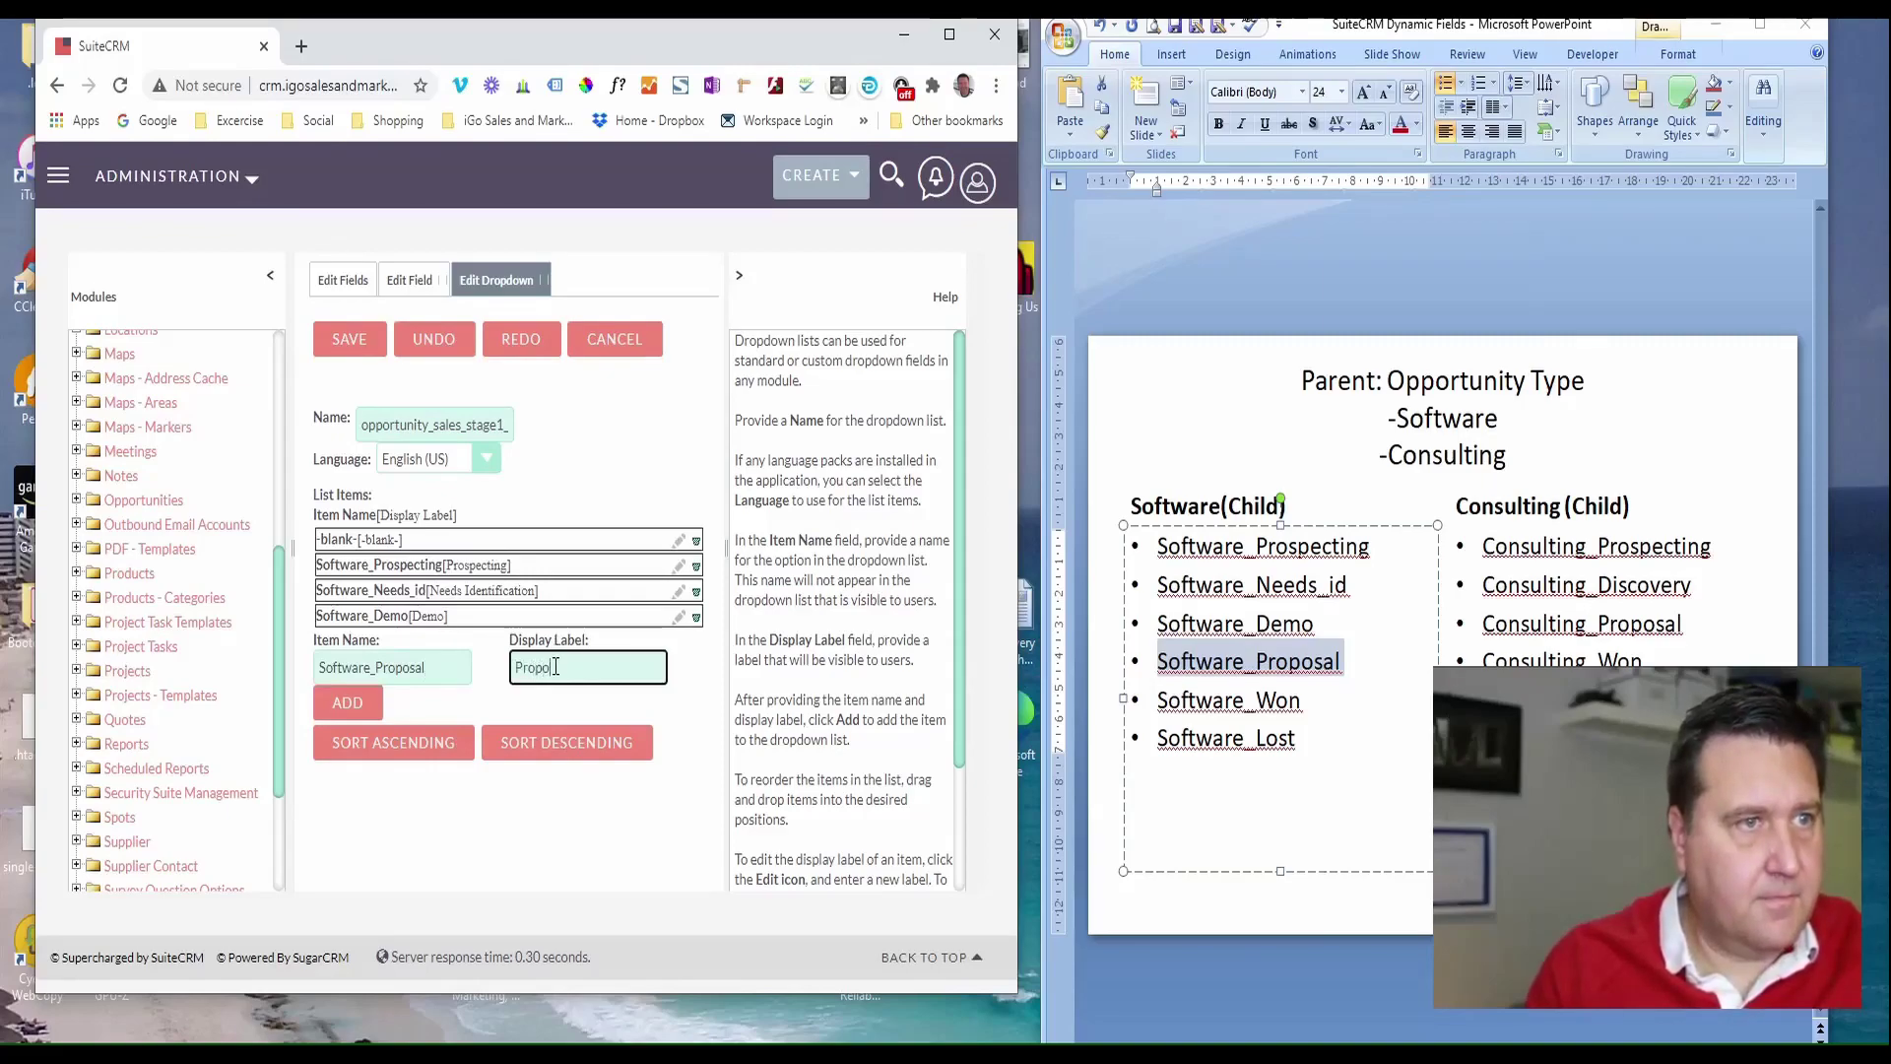
text(sal)
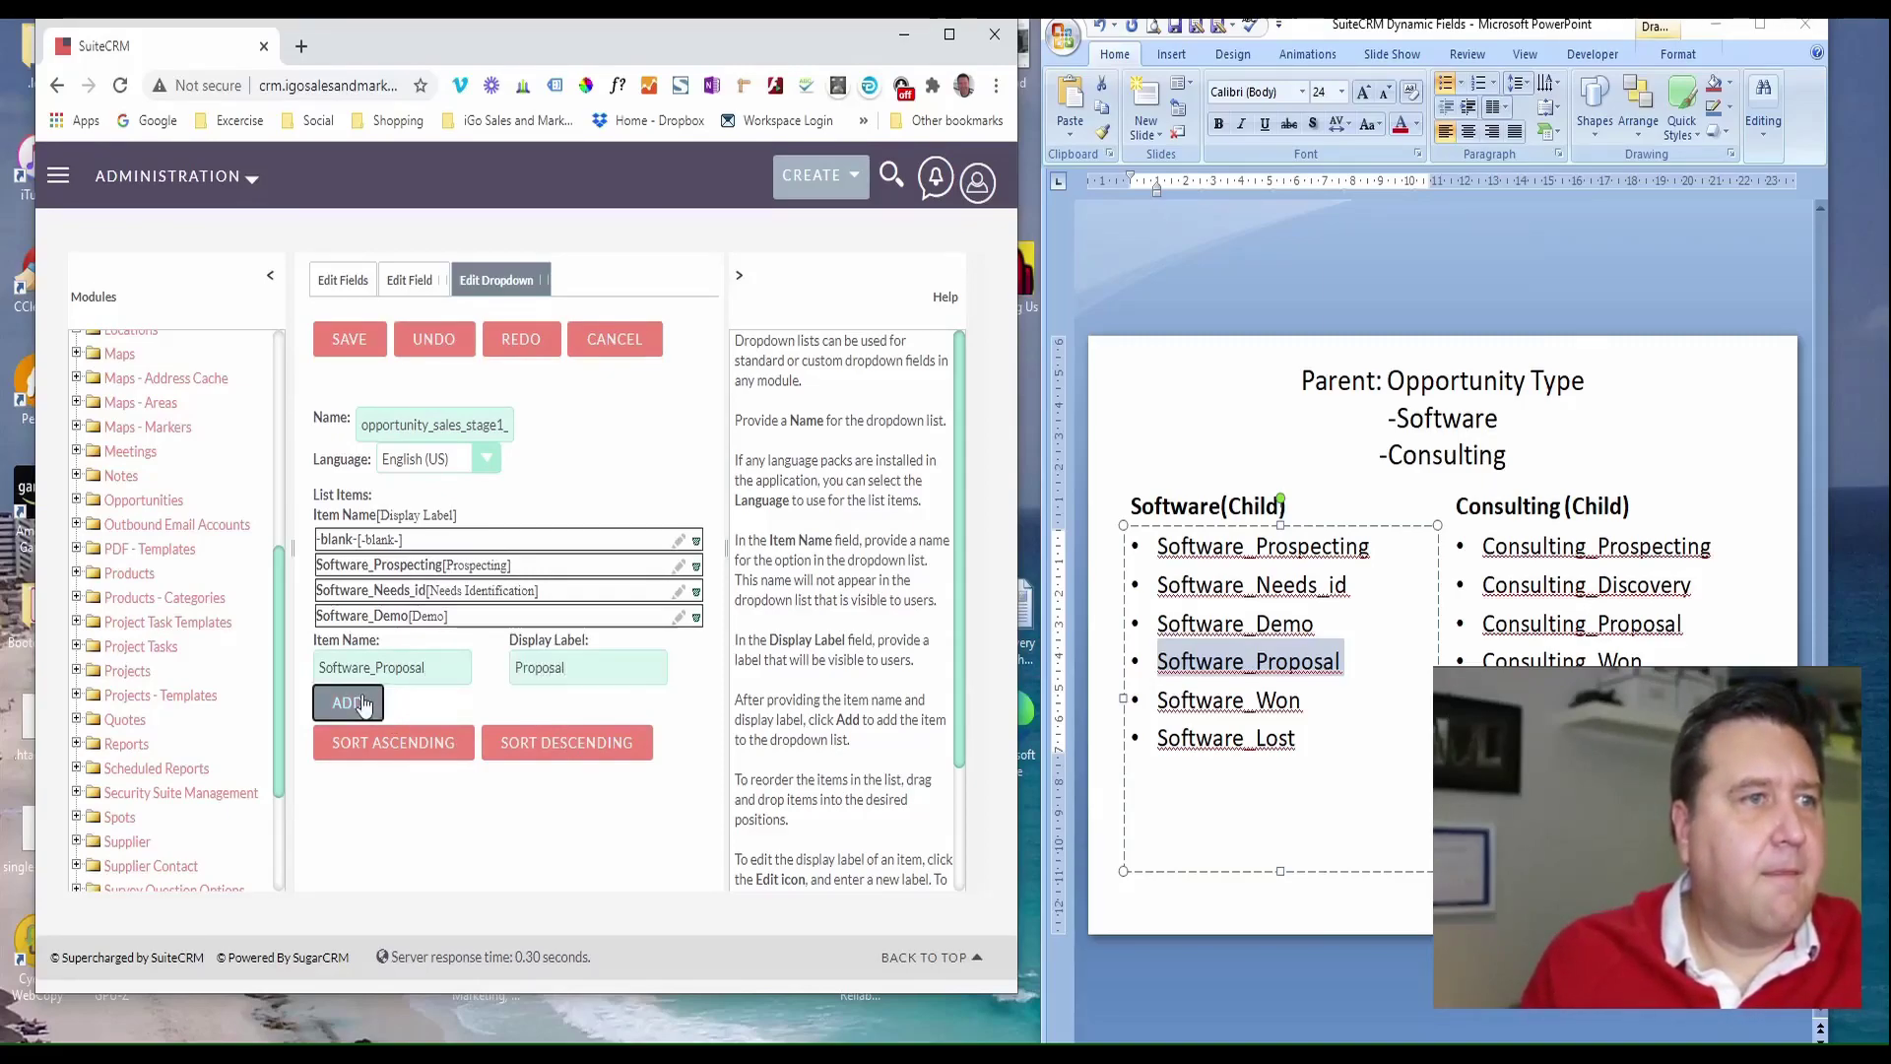
click(344, 702)
Add Software_Won with display label Won
double_click(1246, 701)
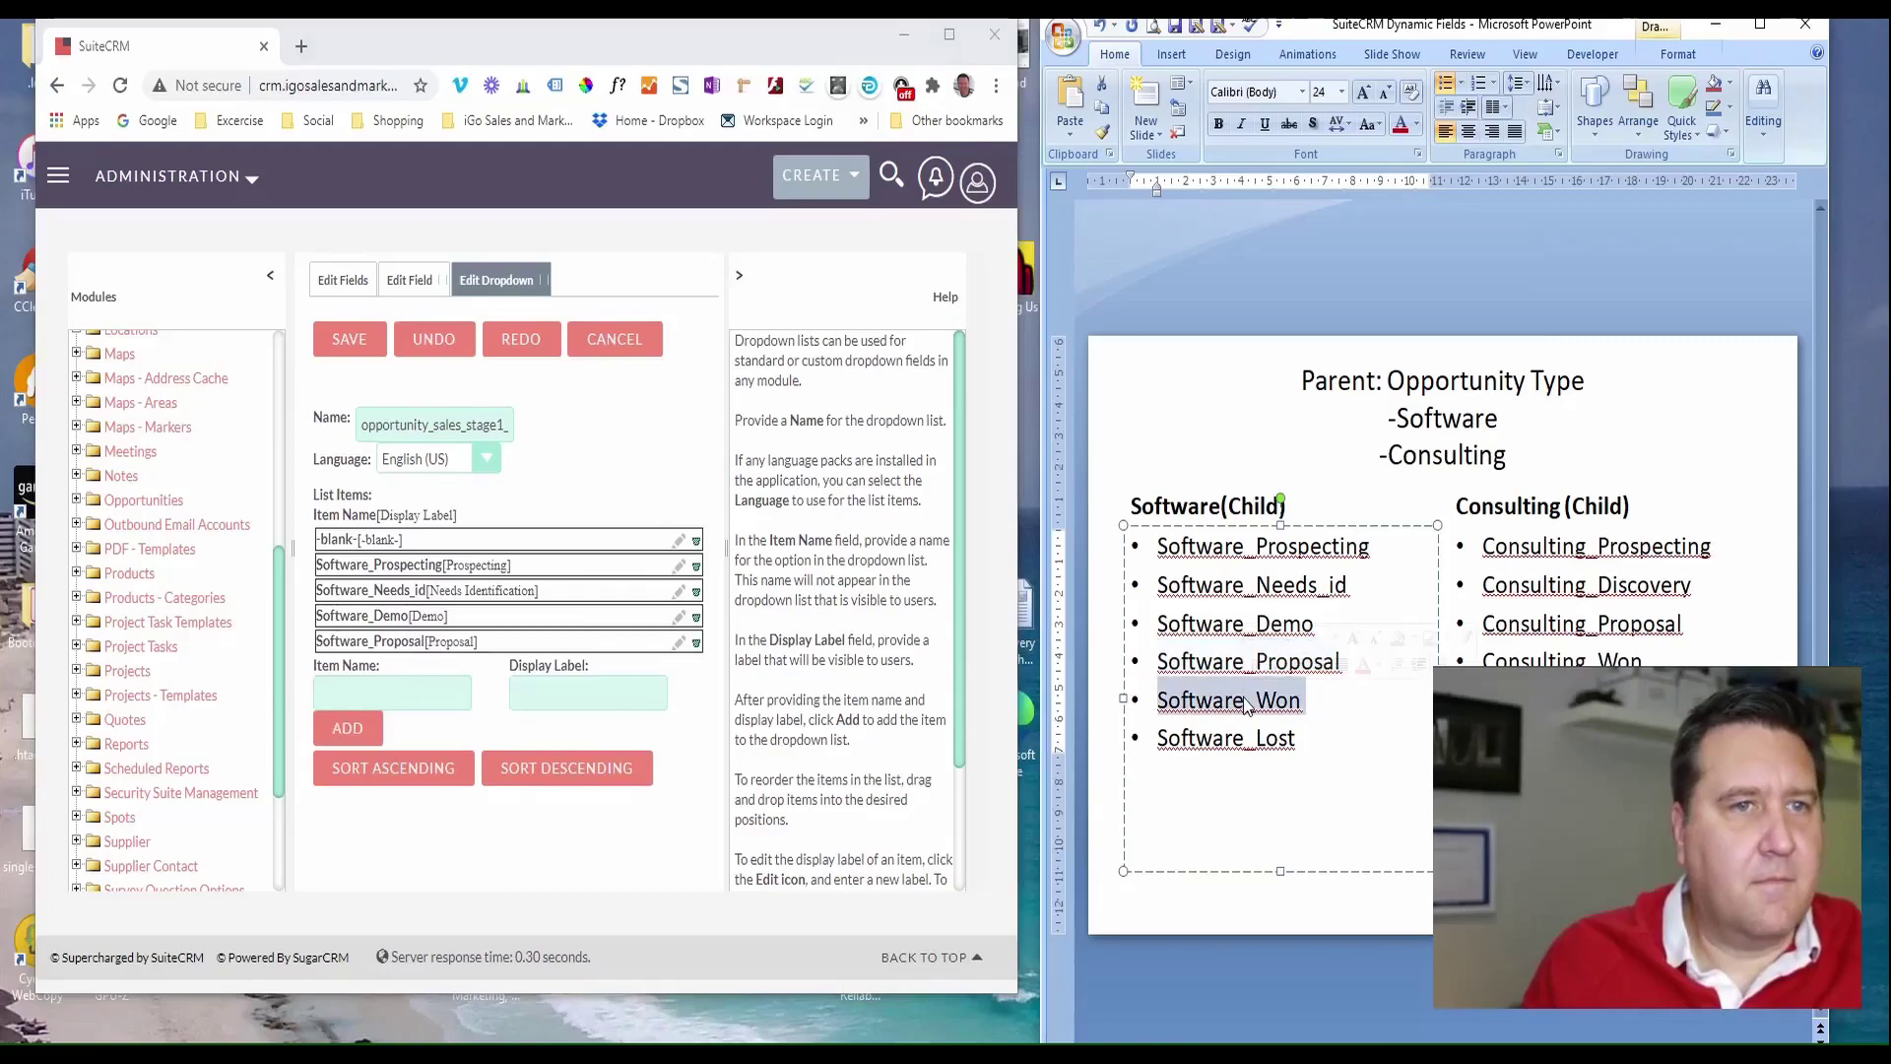
right_click(1245, 697)
click(1292, 840)
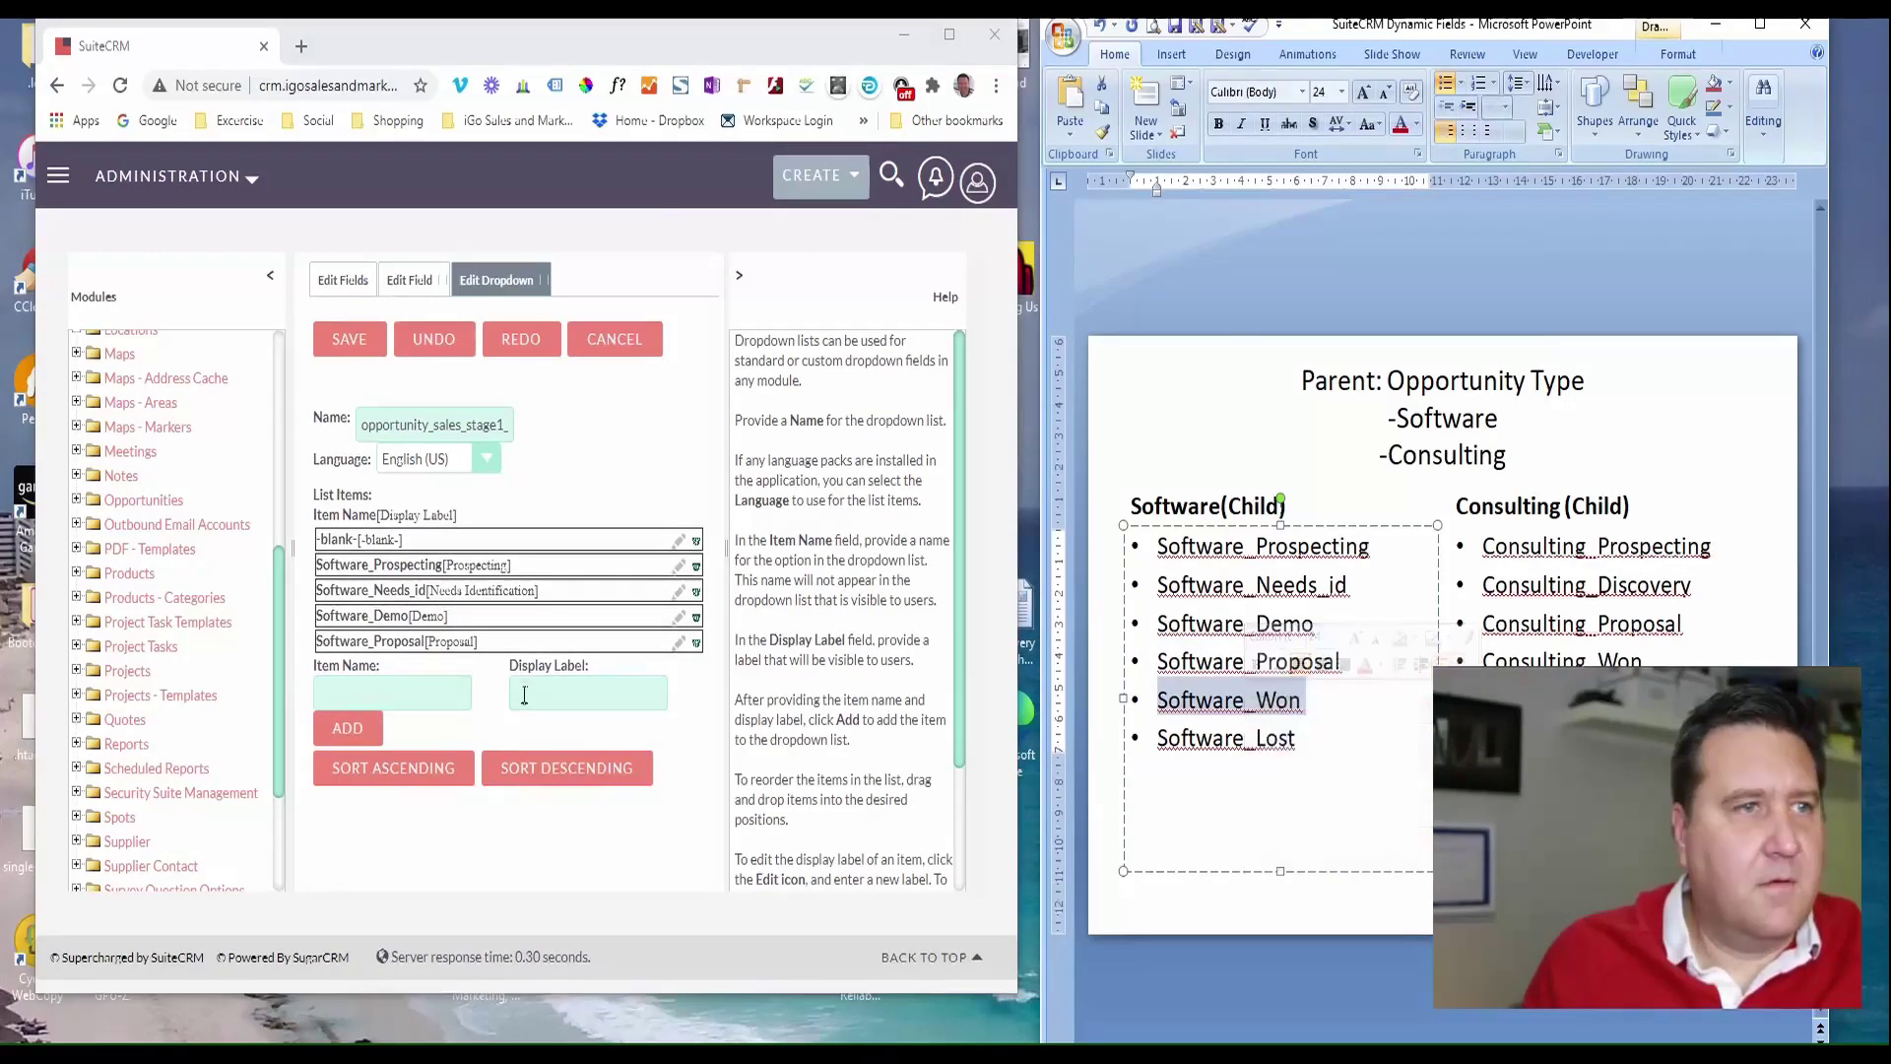
right_click(453, 698)
click(507, 483)
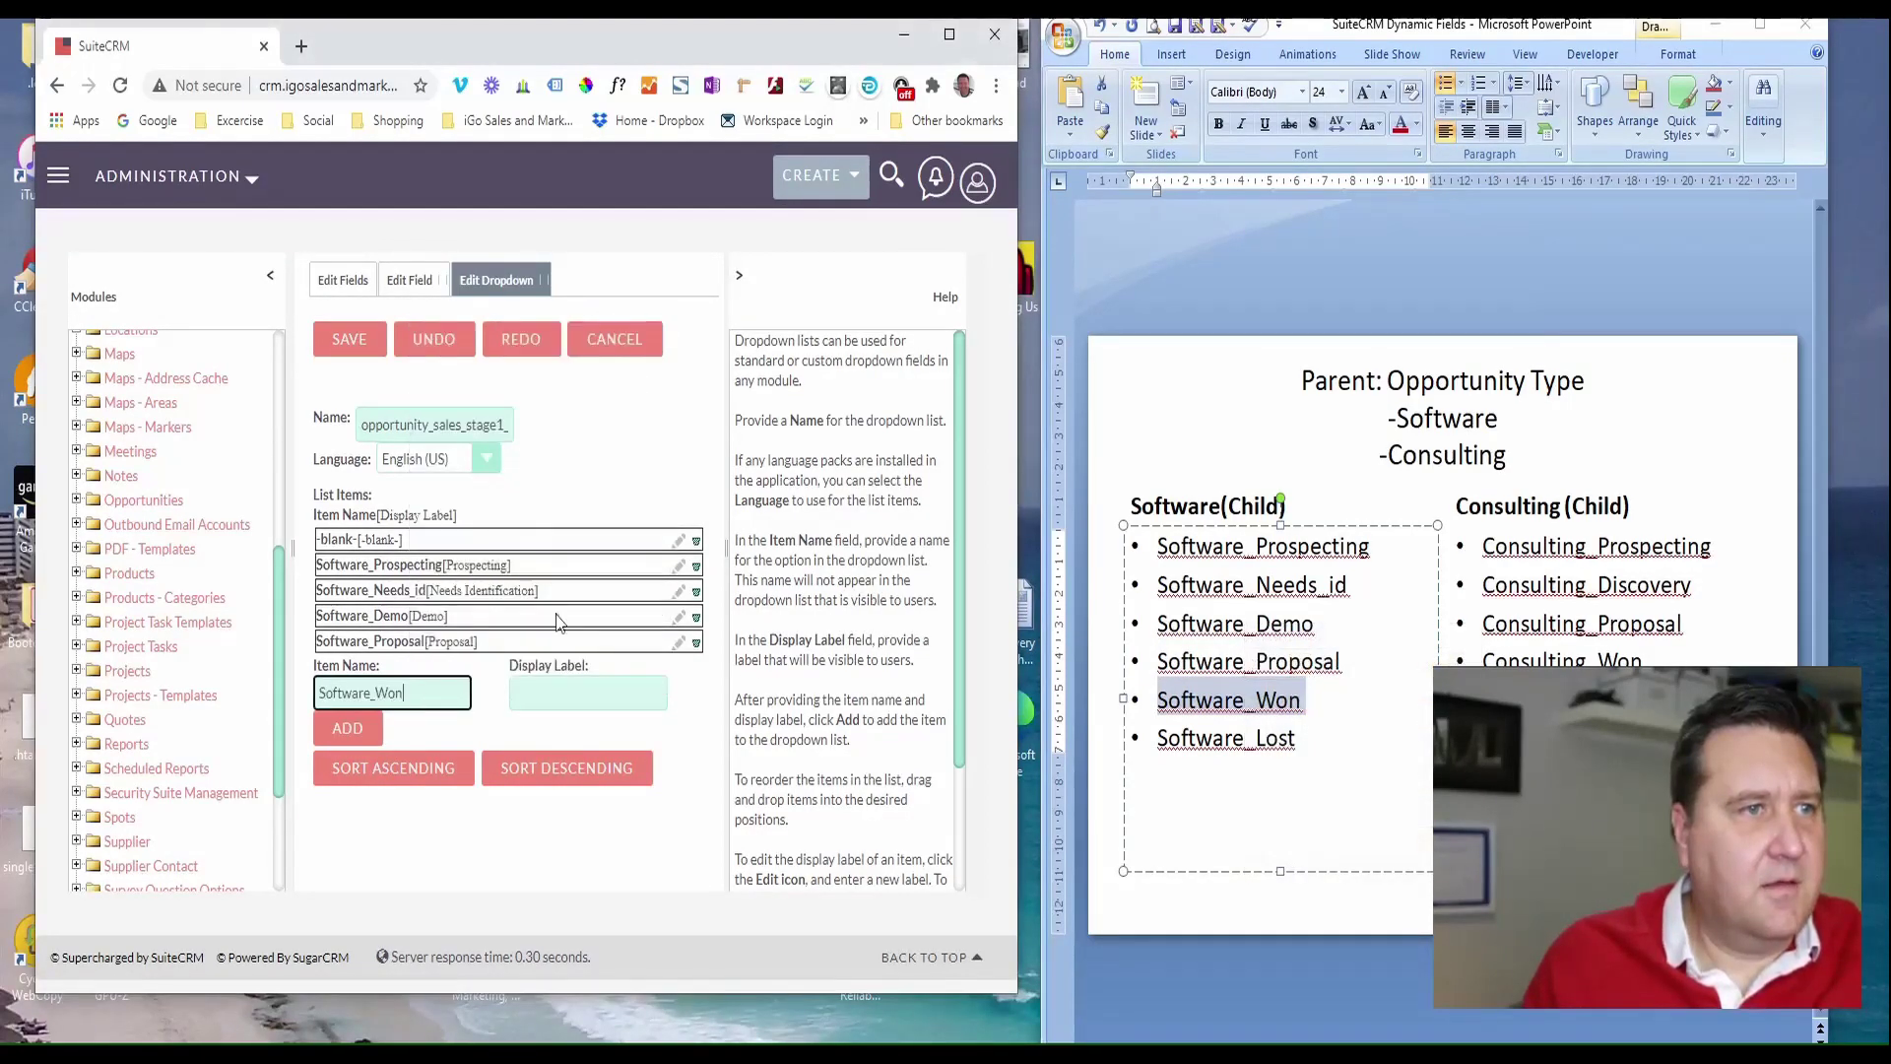
click(583, 704)
text(W)
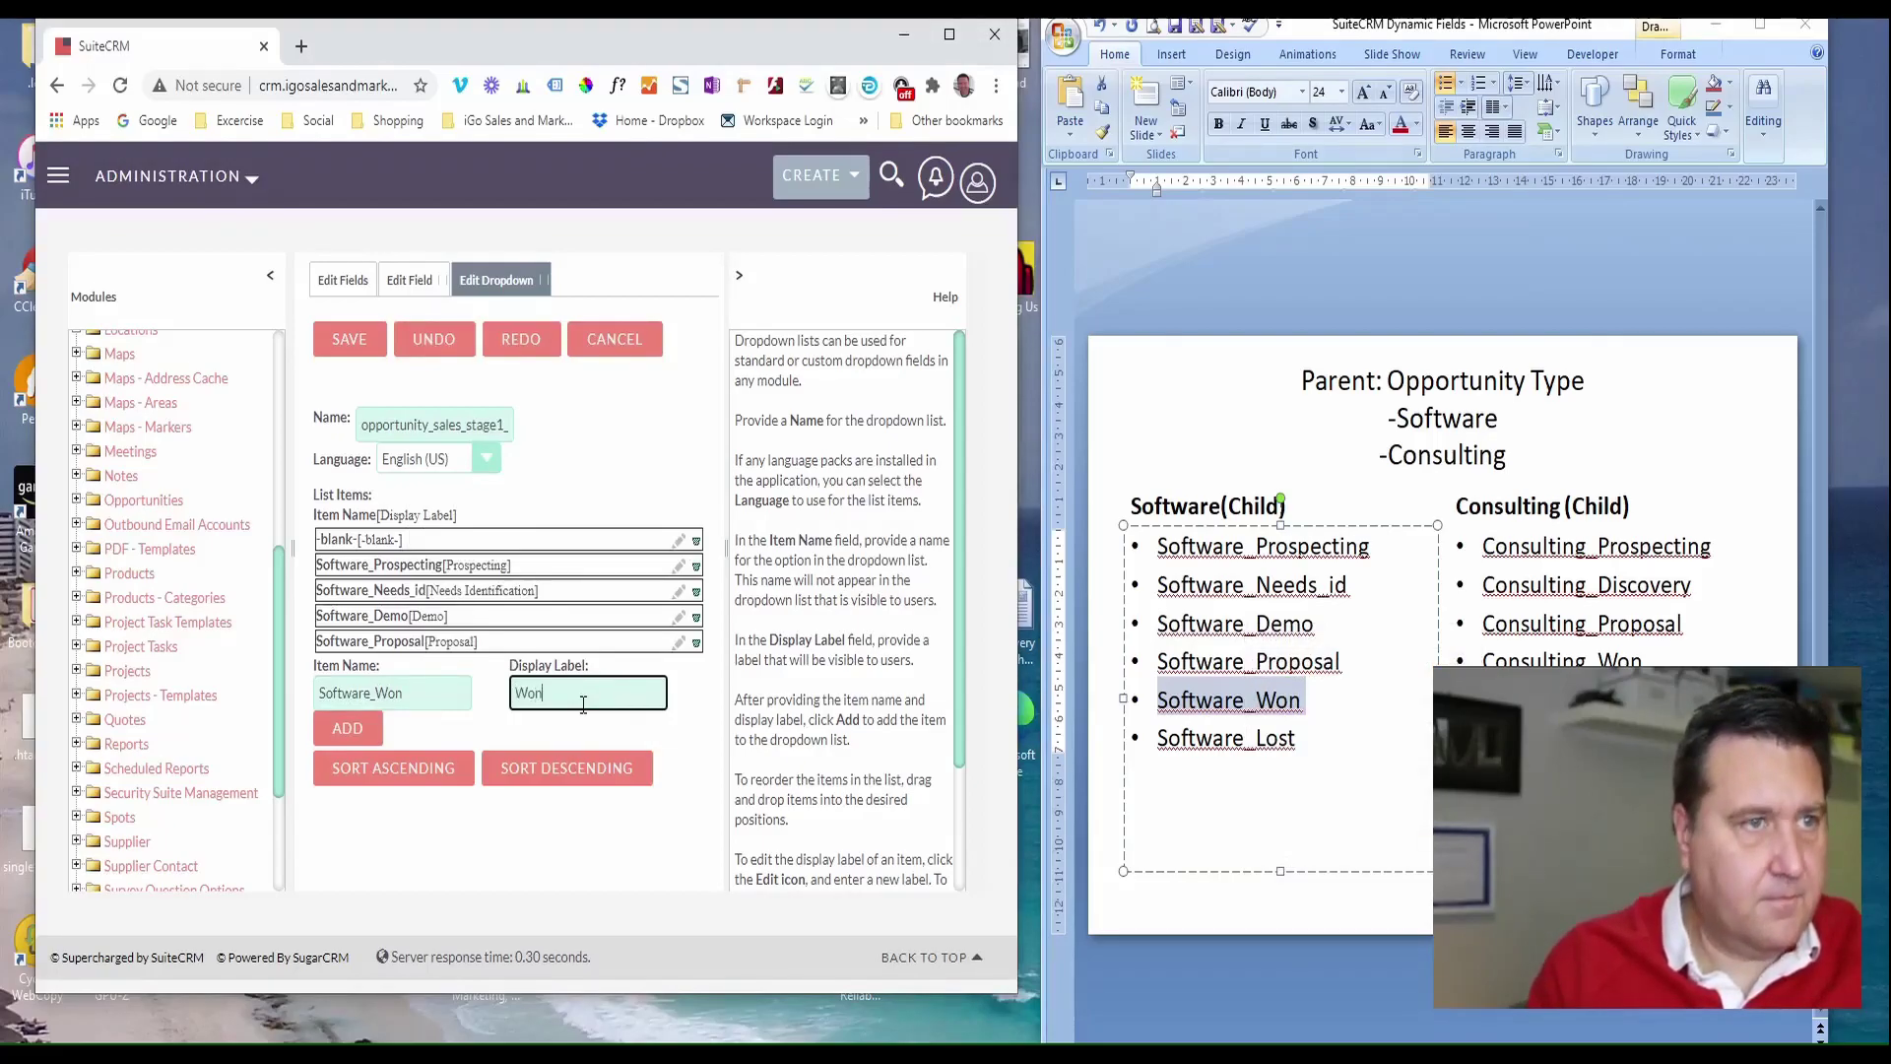
text(on)
click(346, 728)
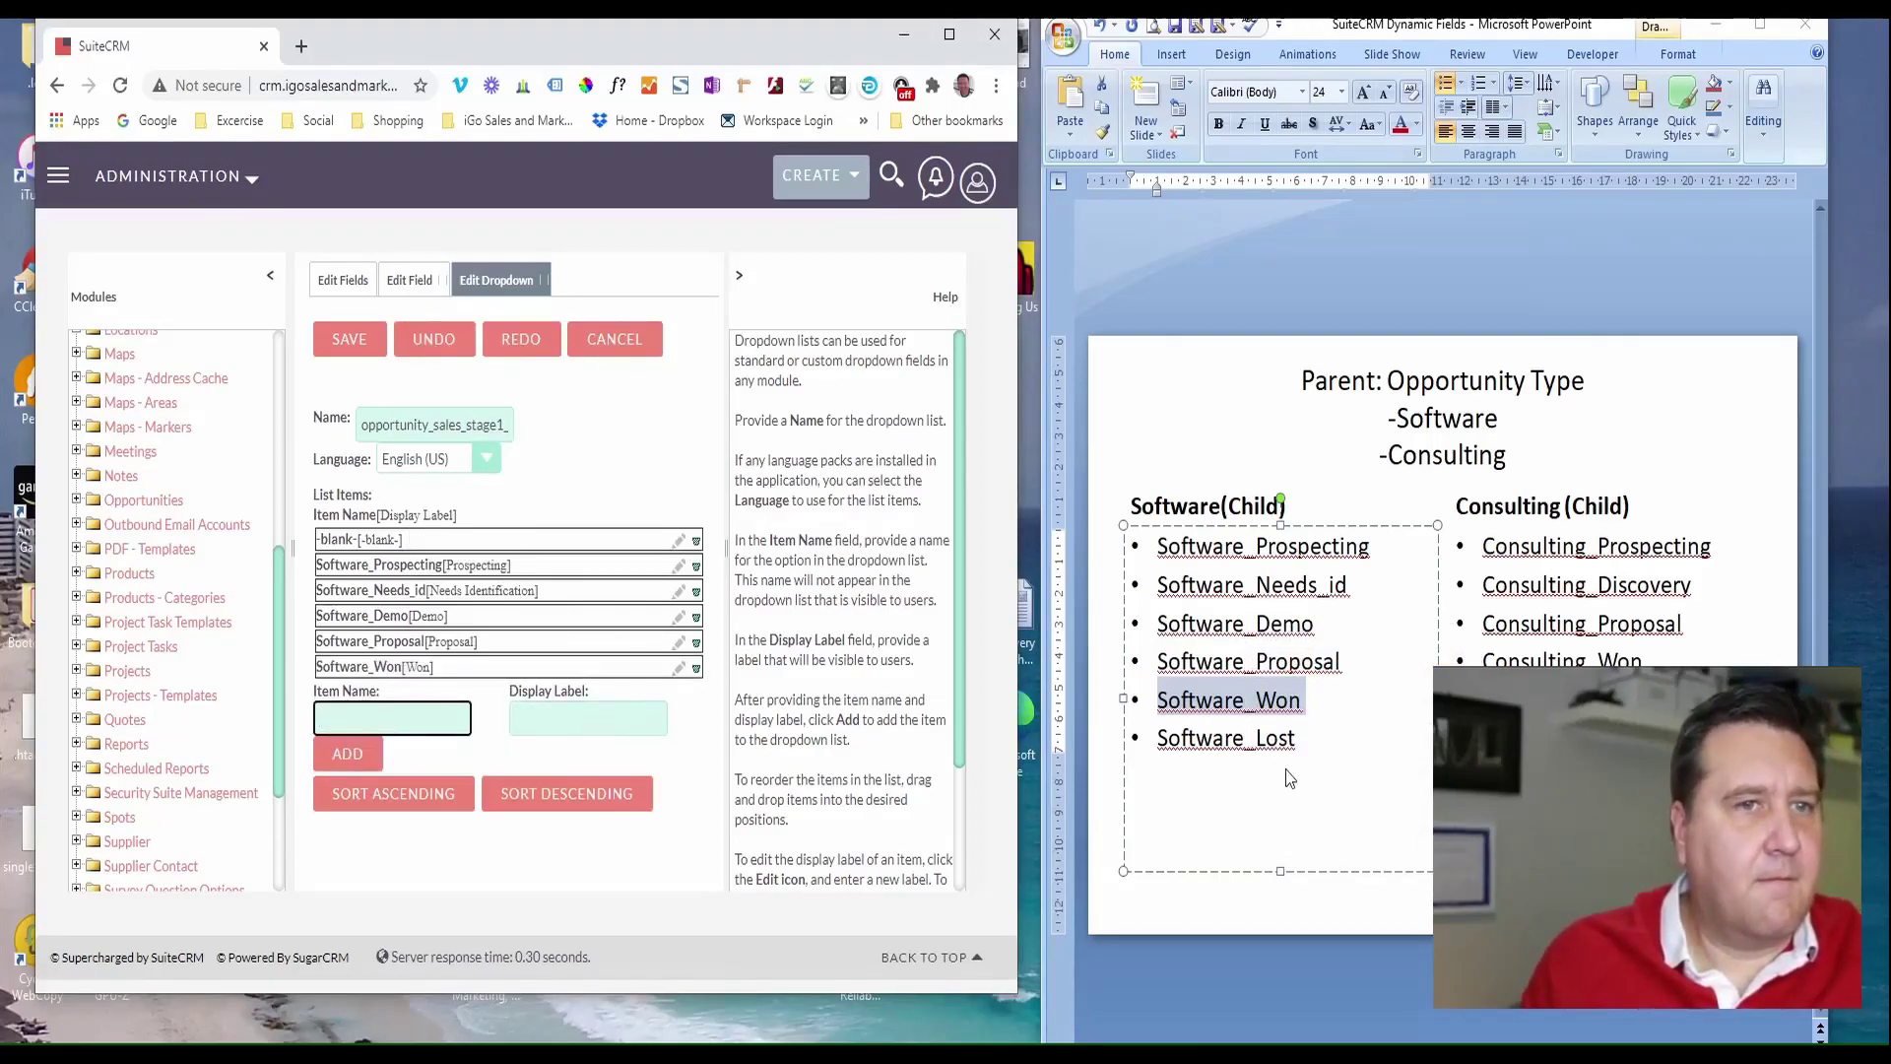
Add Software_Lost to the stage list
double_click(1206, 747)
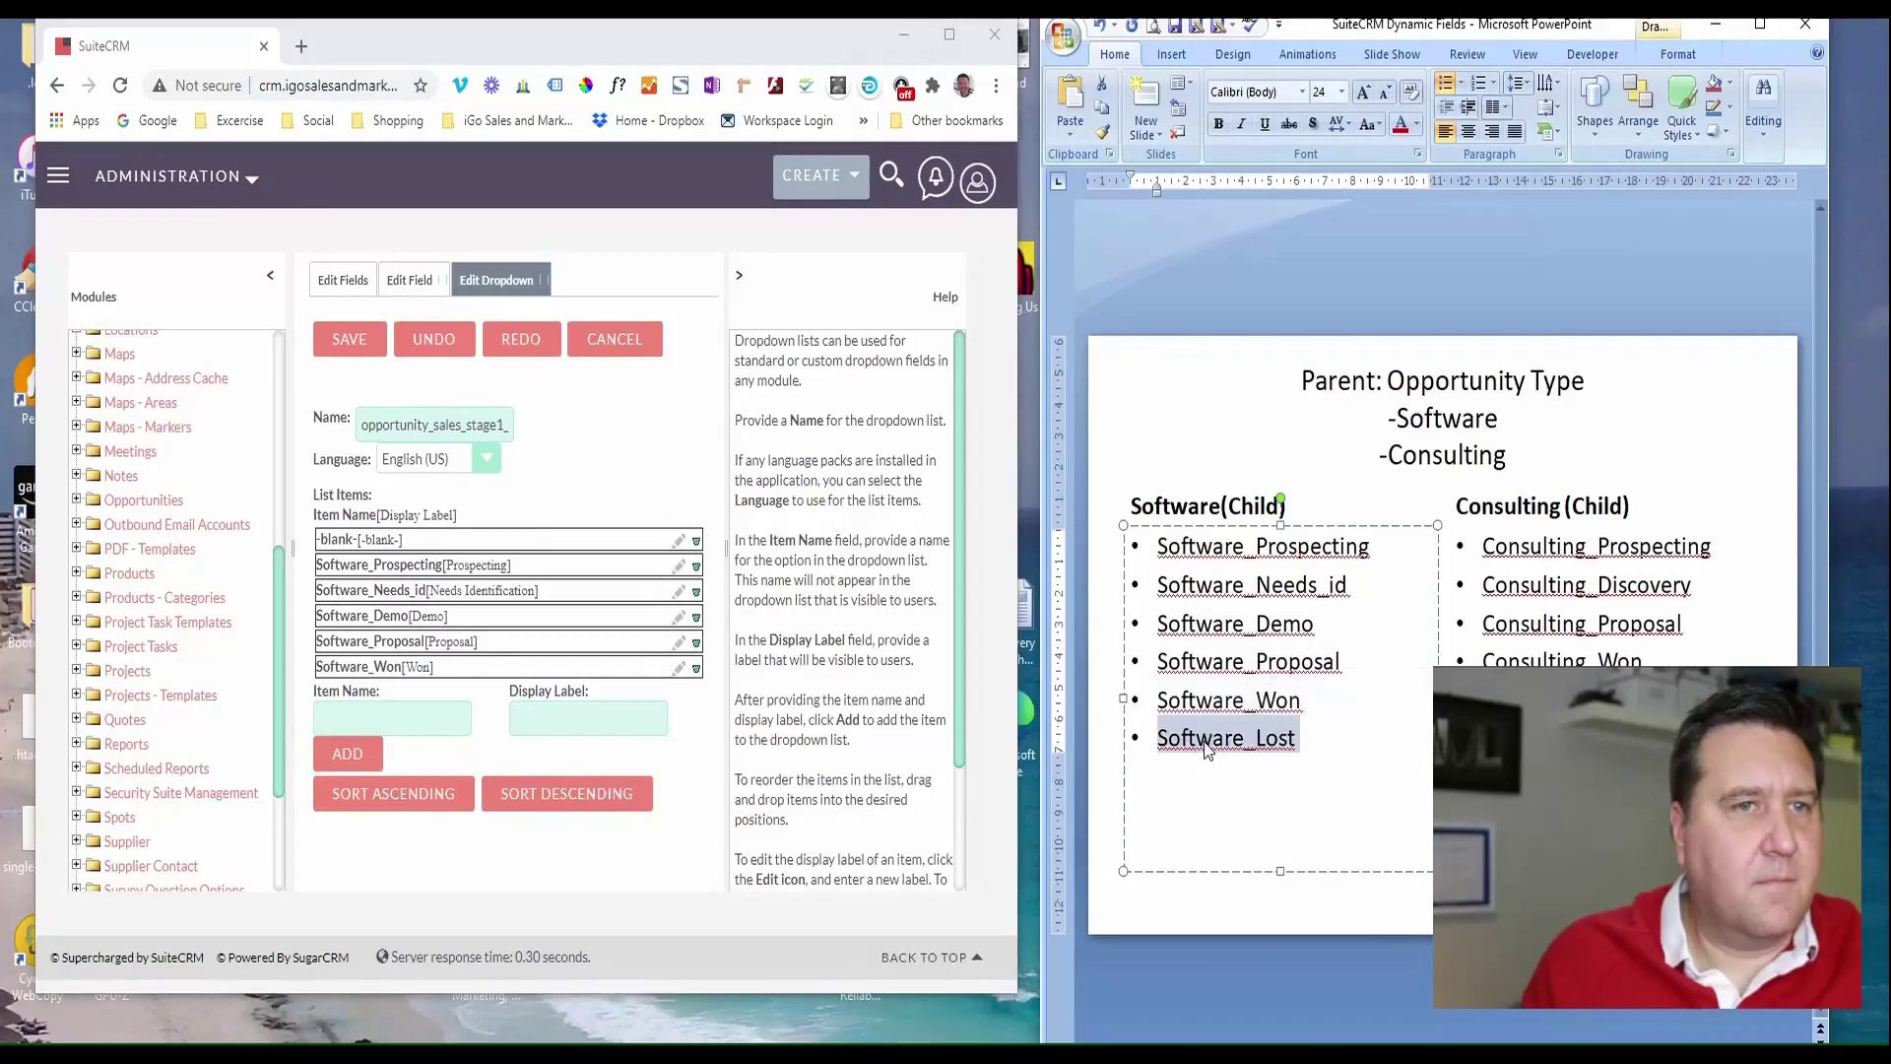
right_click(1206, 743)
click(1253, 882)
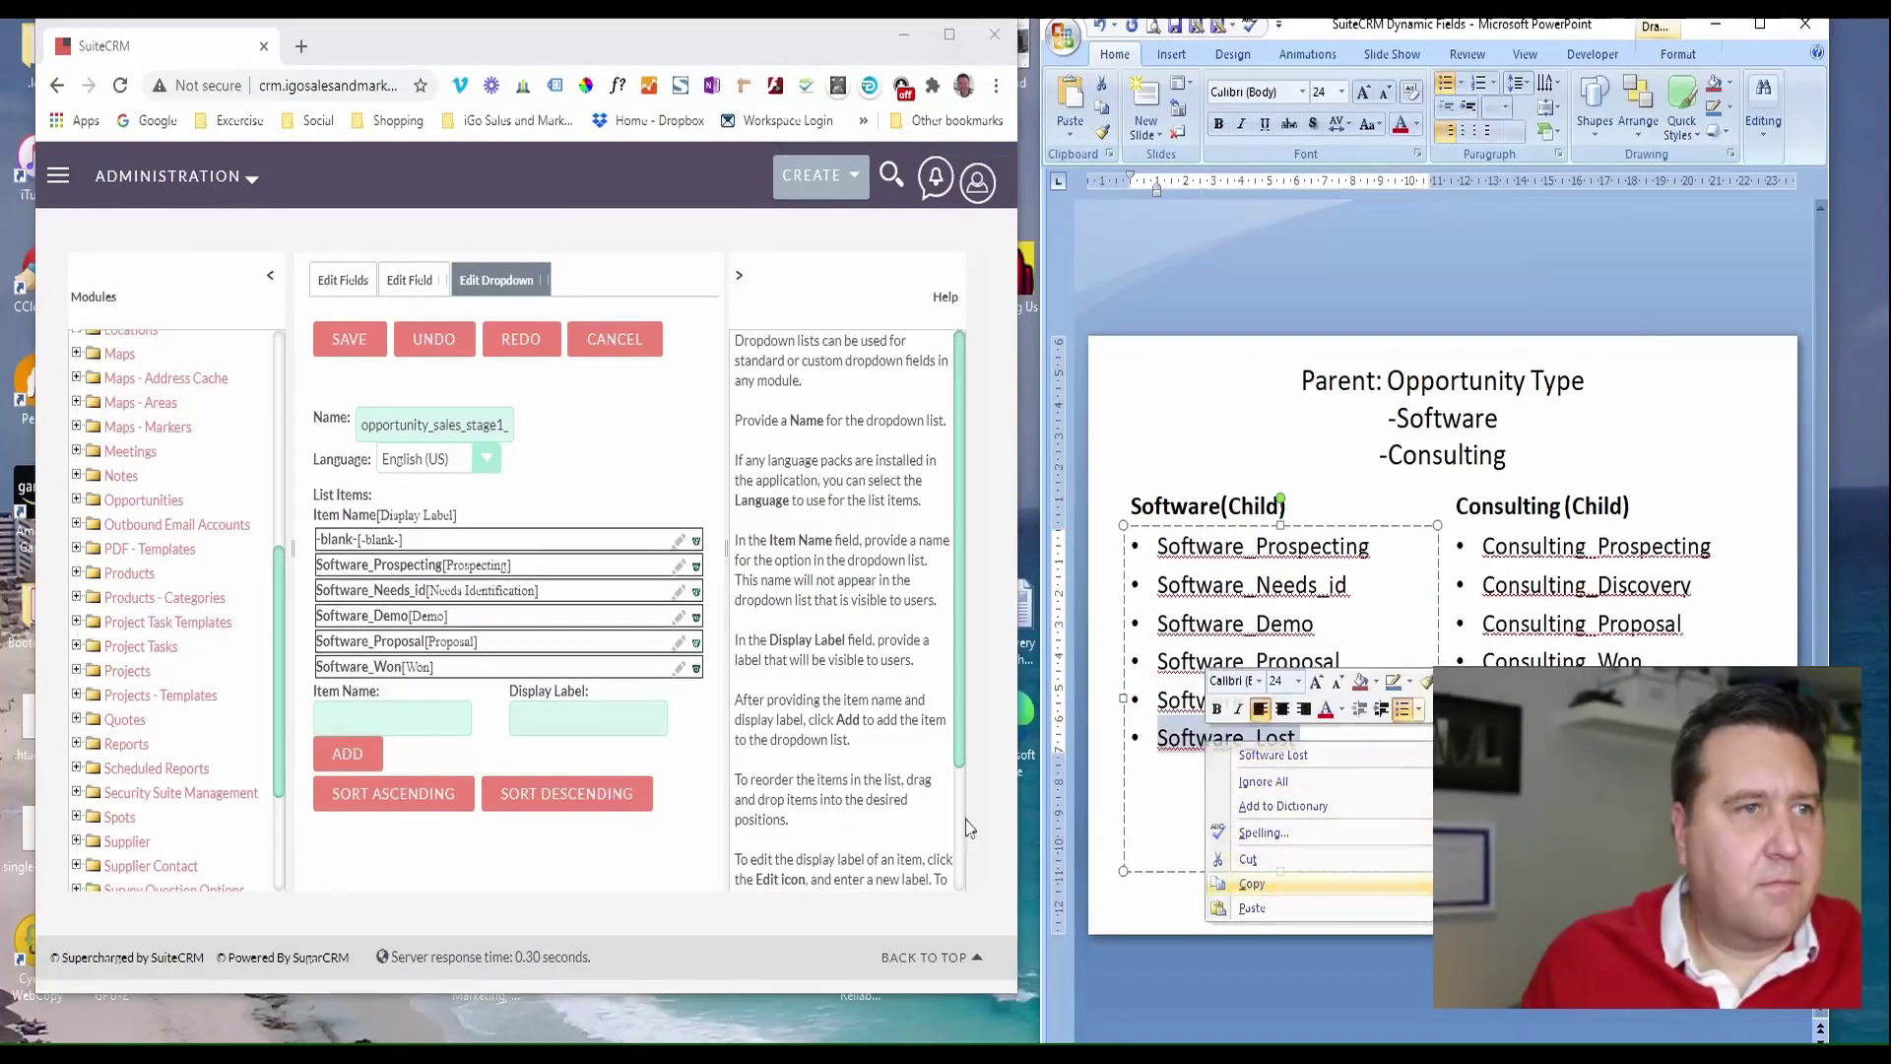
right_click(417, 722)
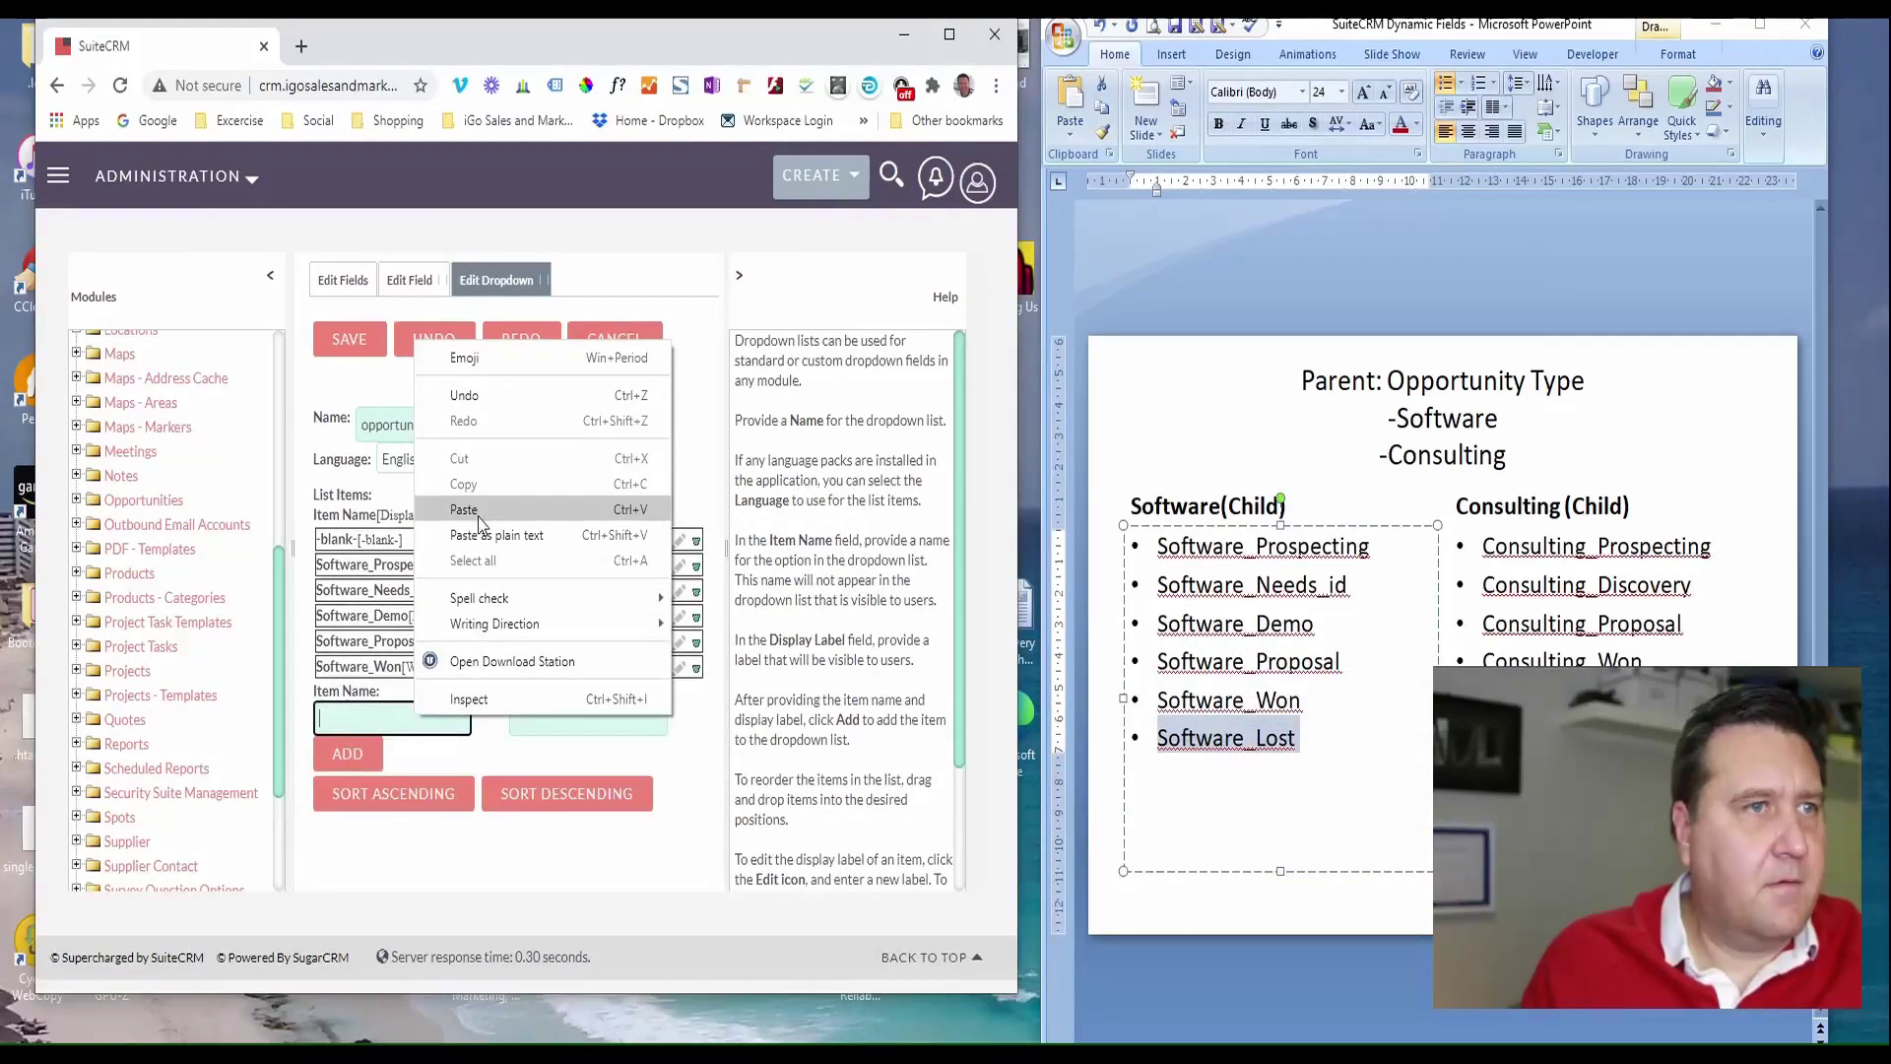
click(522, 509)
click(546, 716)
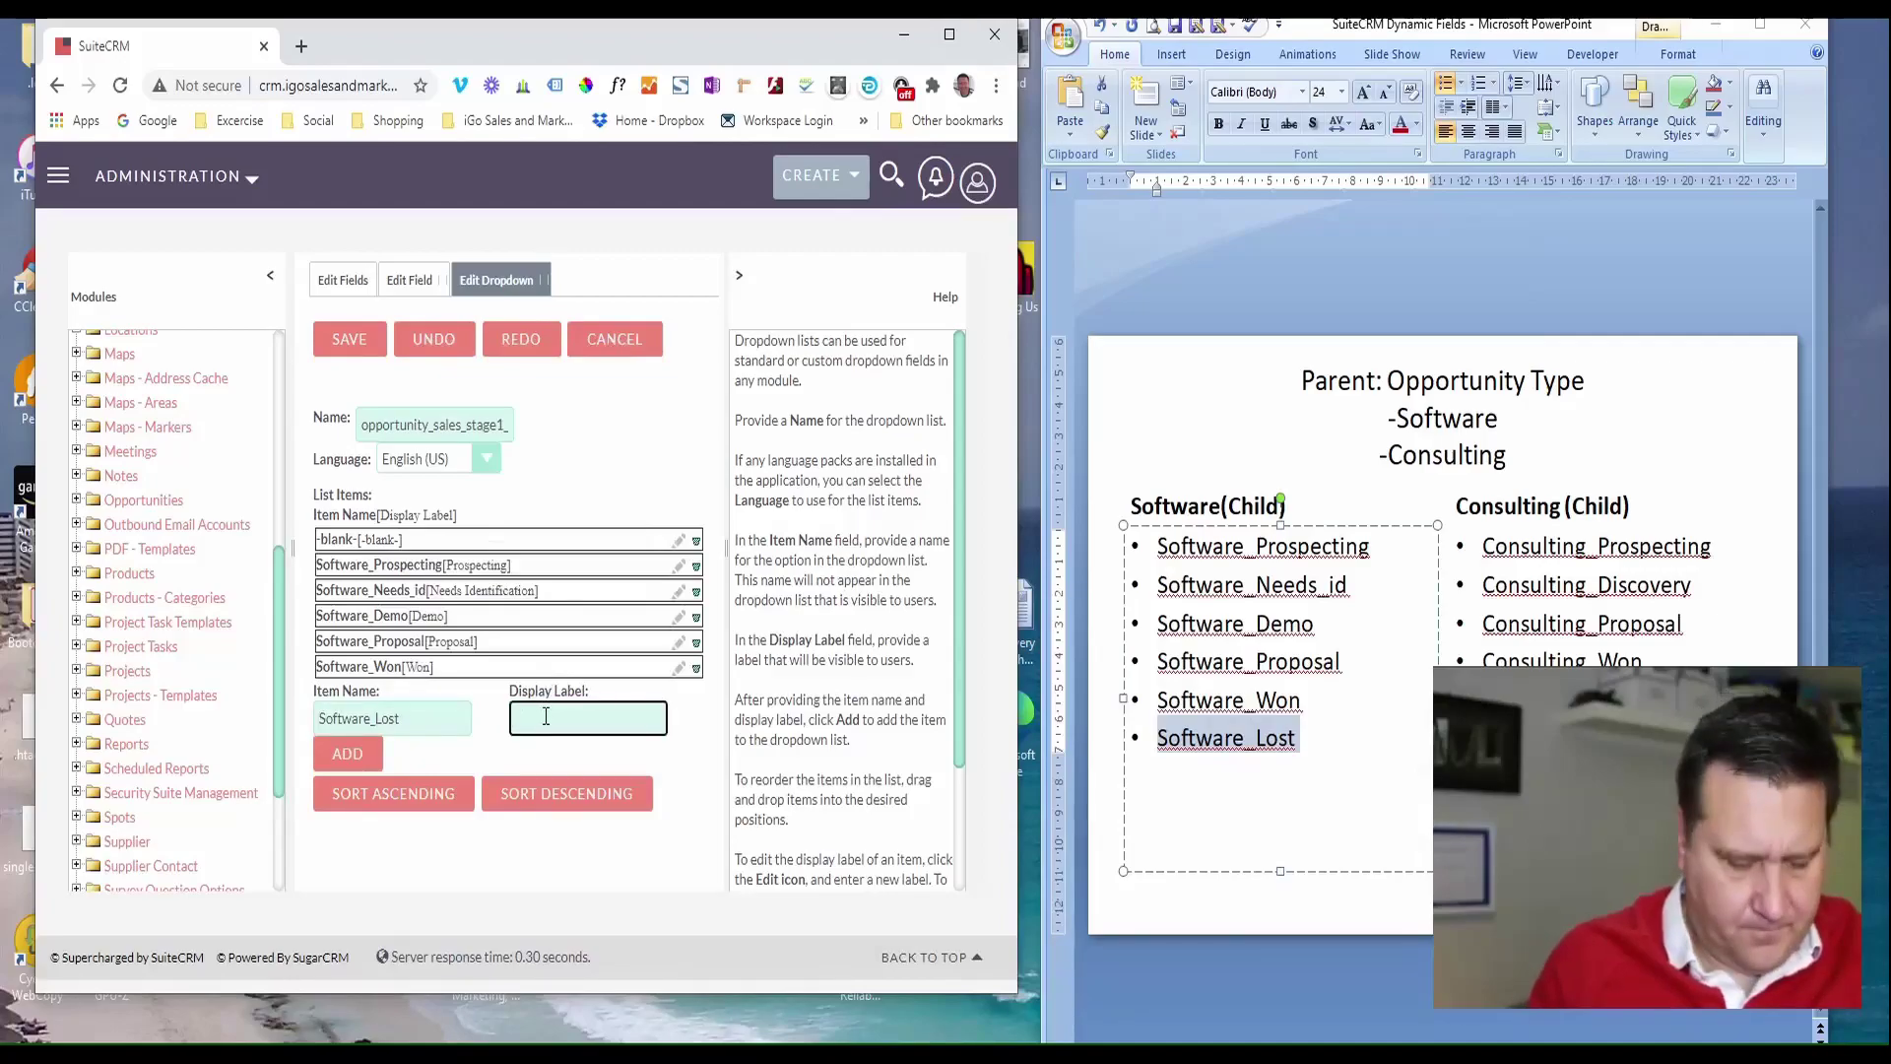
click(347, 753)
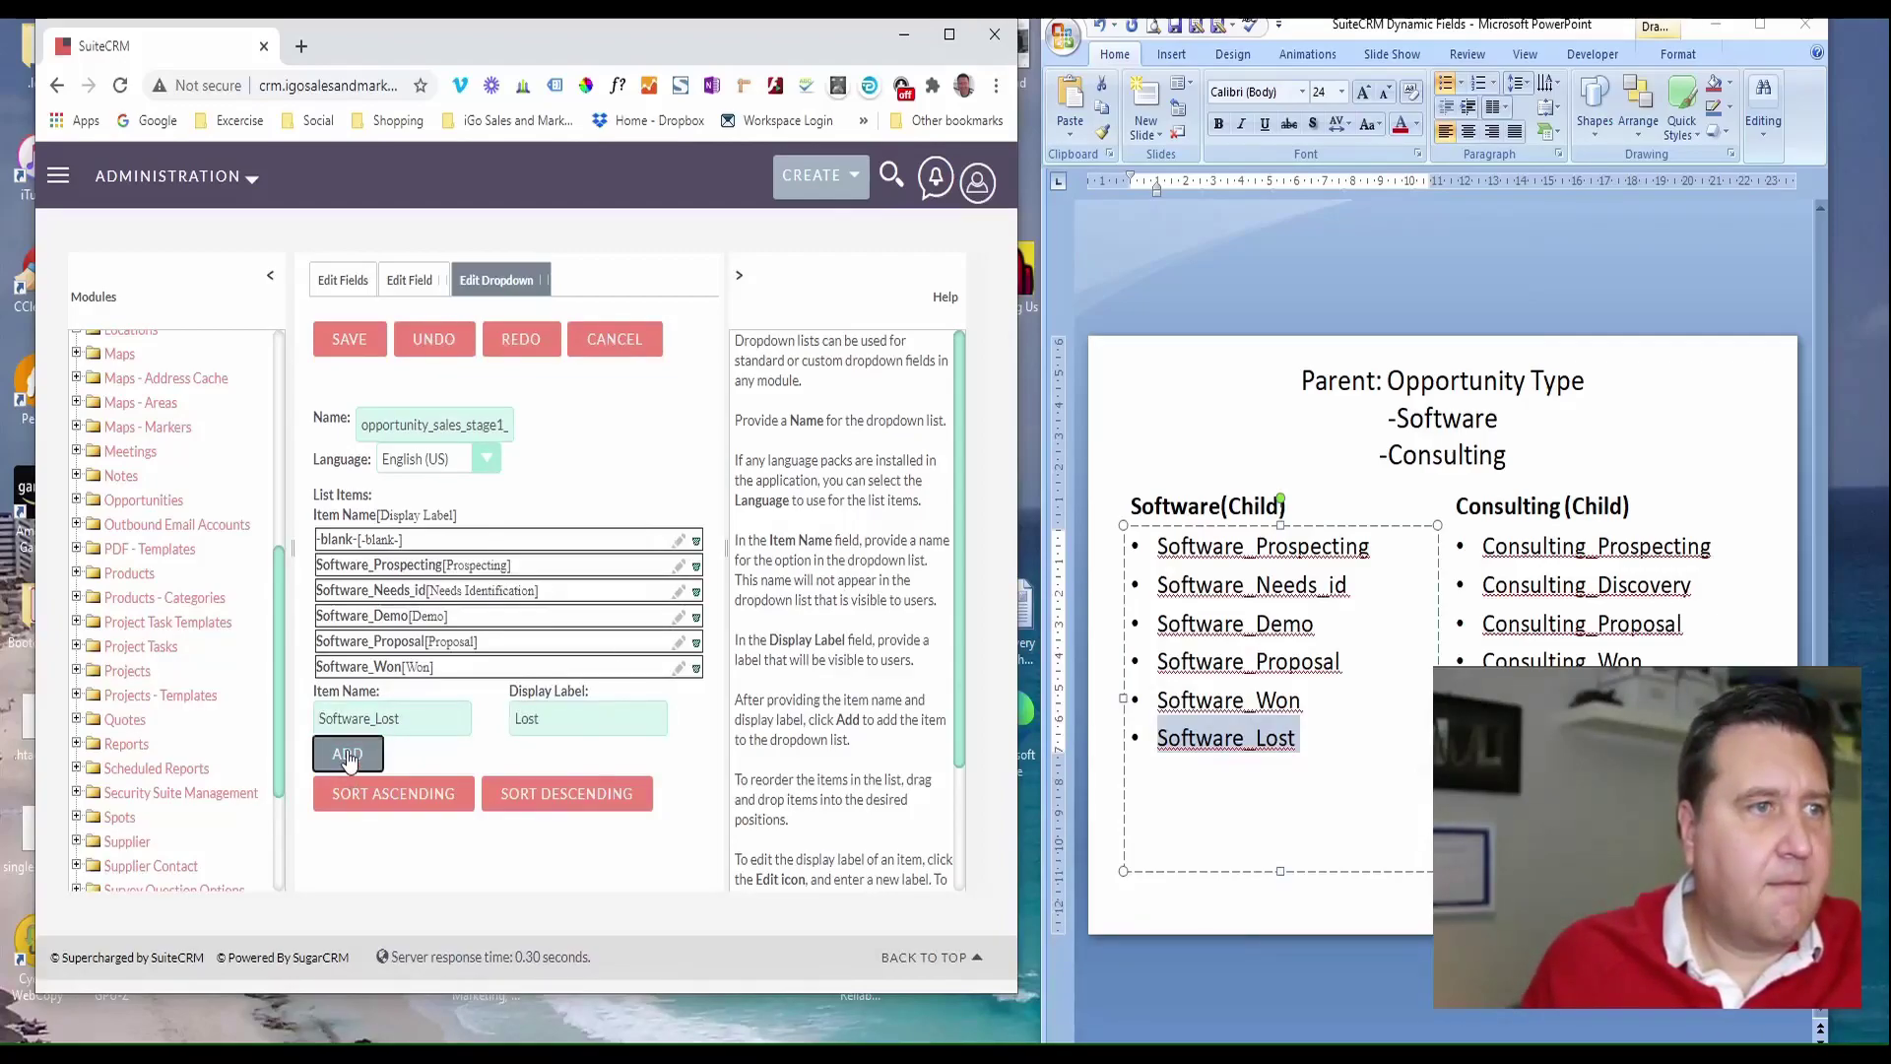
Add Consulting_Prospecting with display label Prospecting
click(1581, 549)
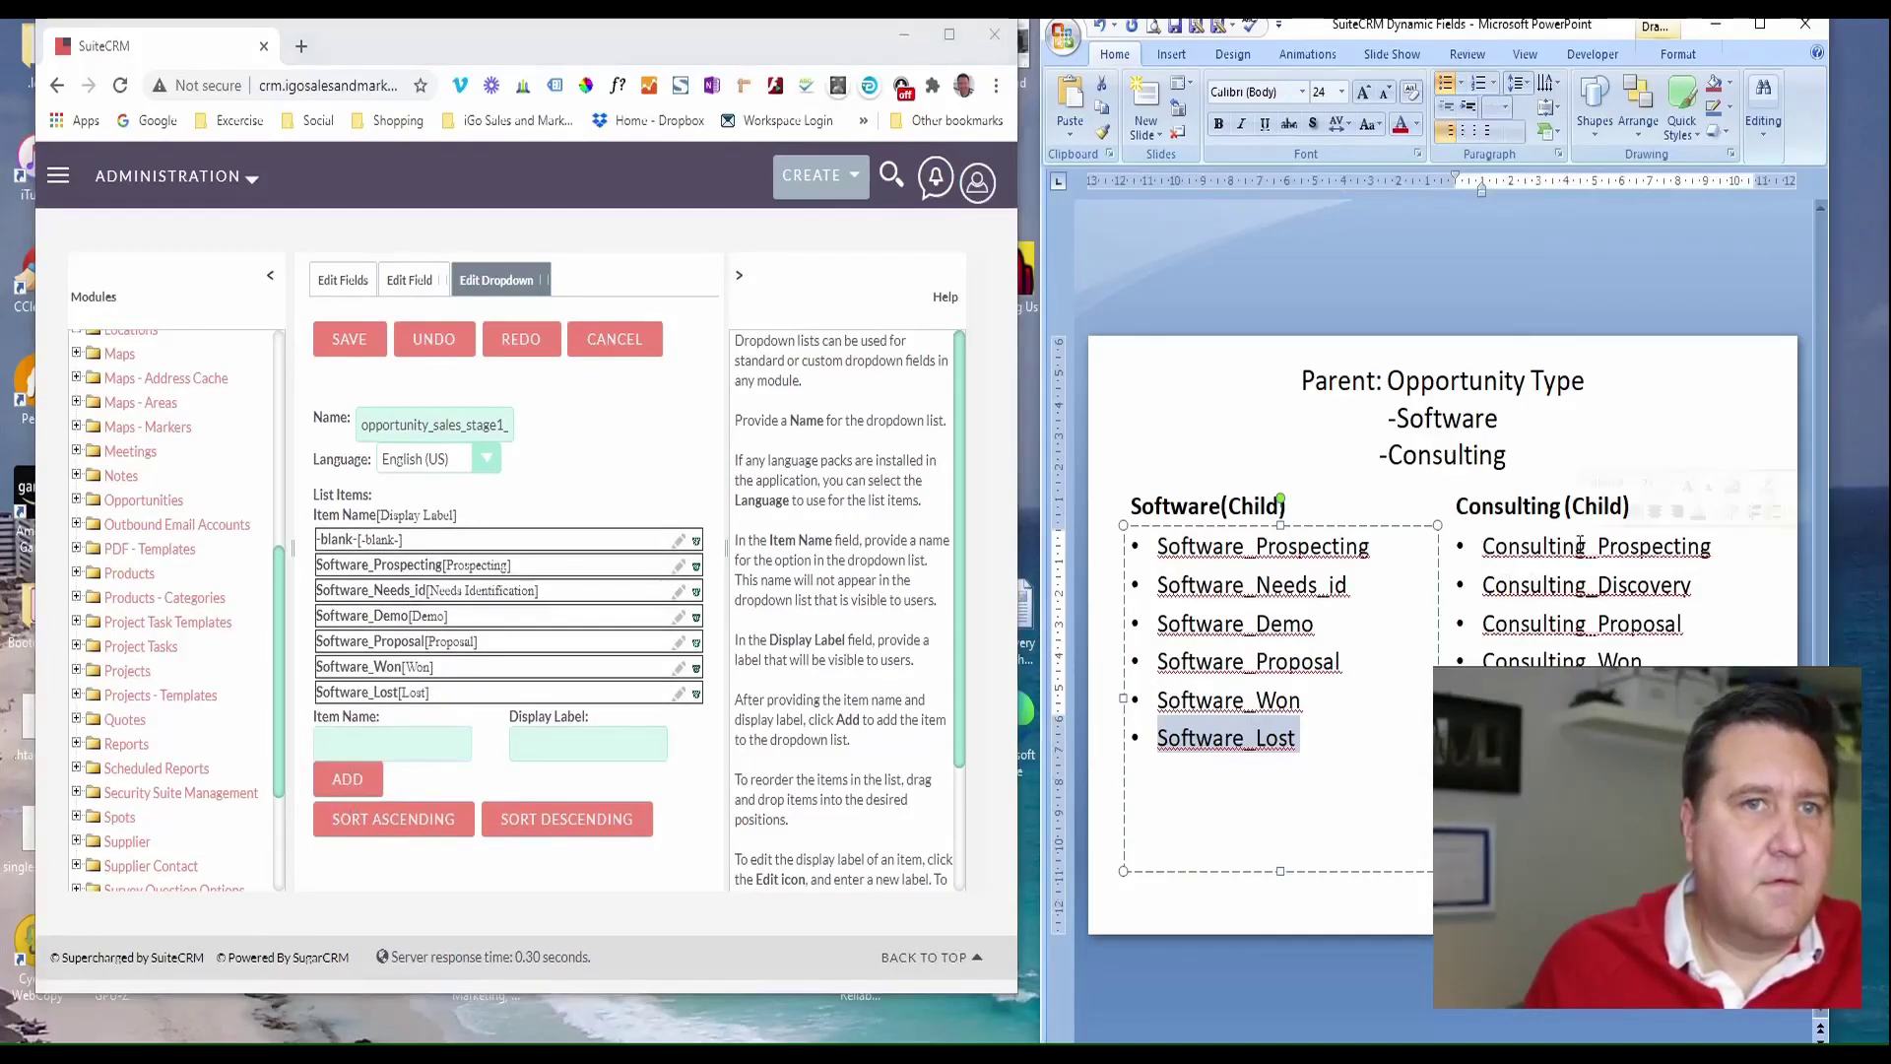
double_click(1581, 548)
key(ctrl+c)
right_click(1581, 548)
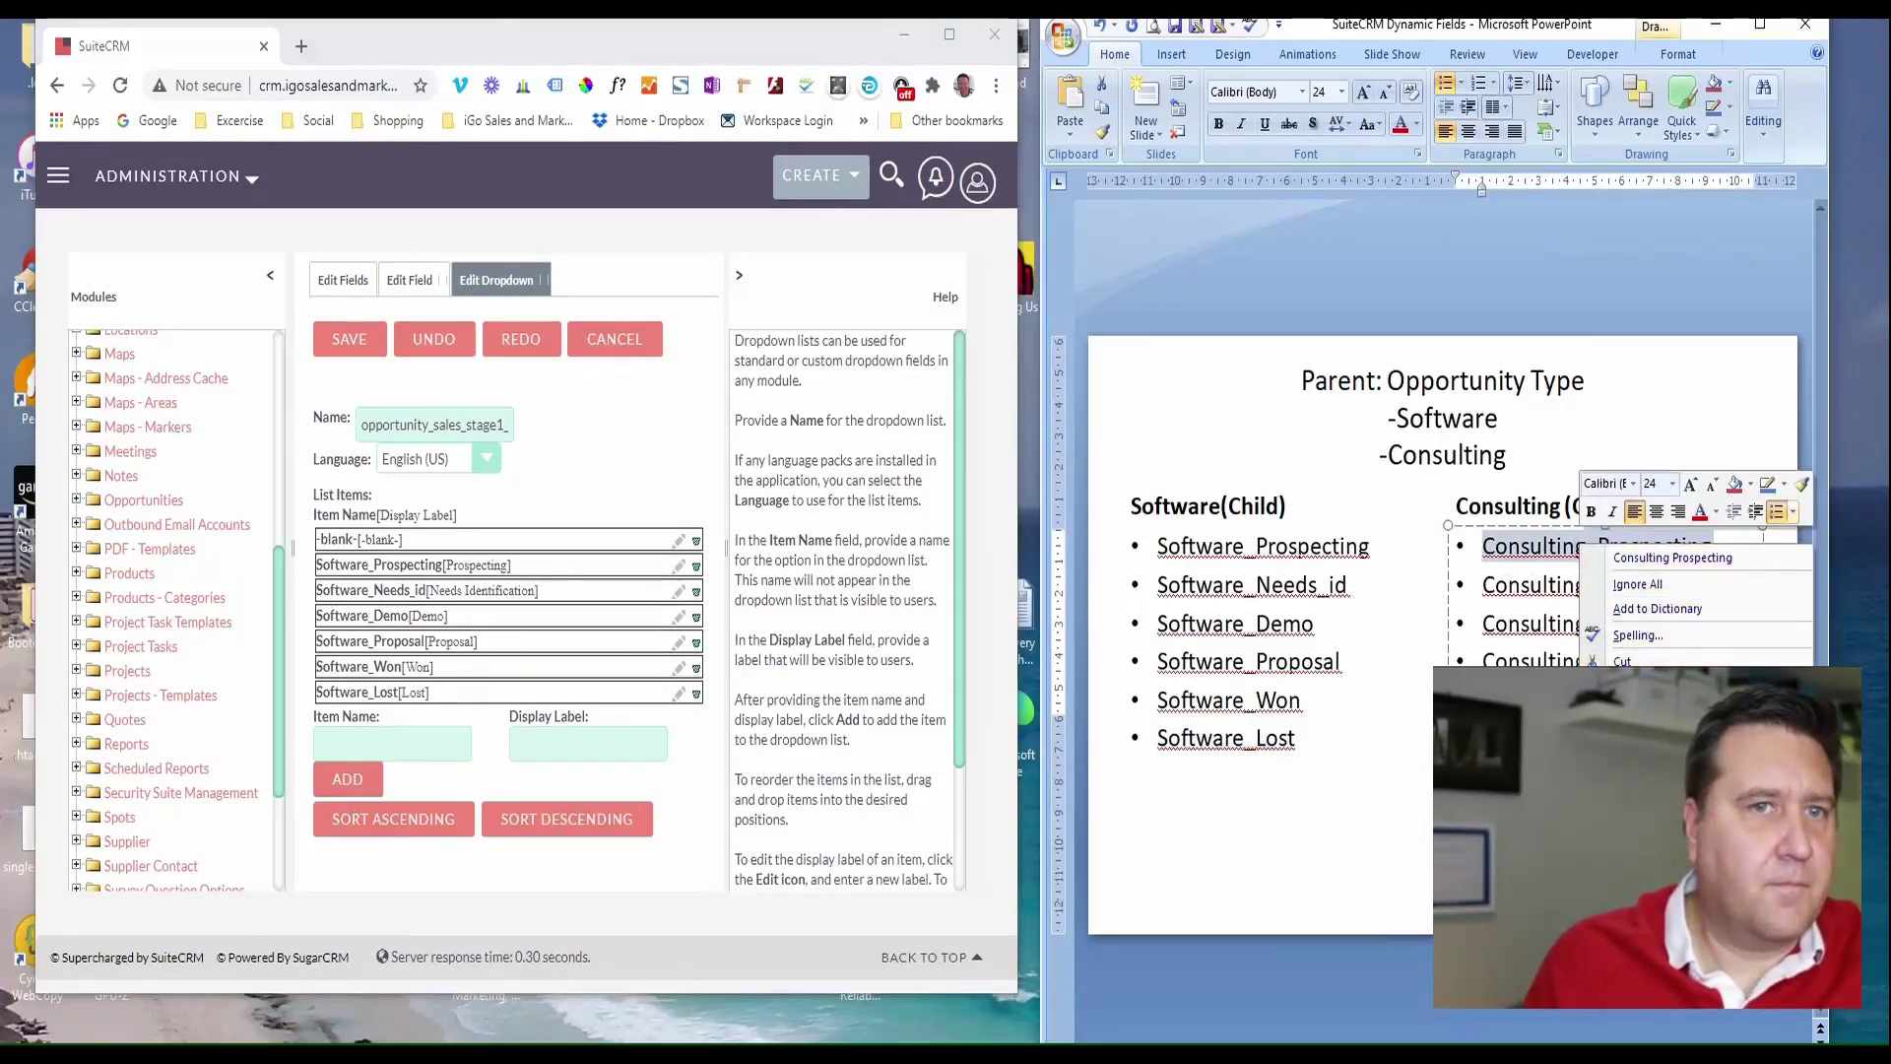
key(Escape)
right_click(365, 752)
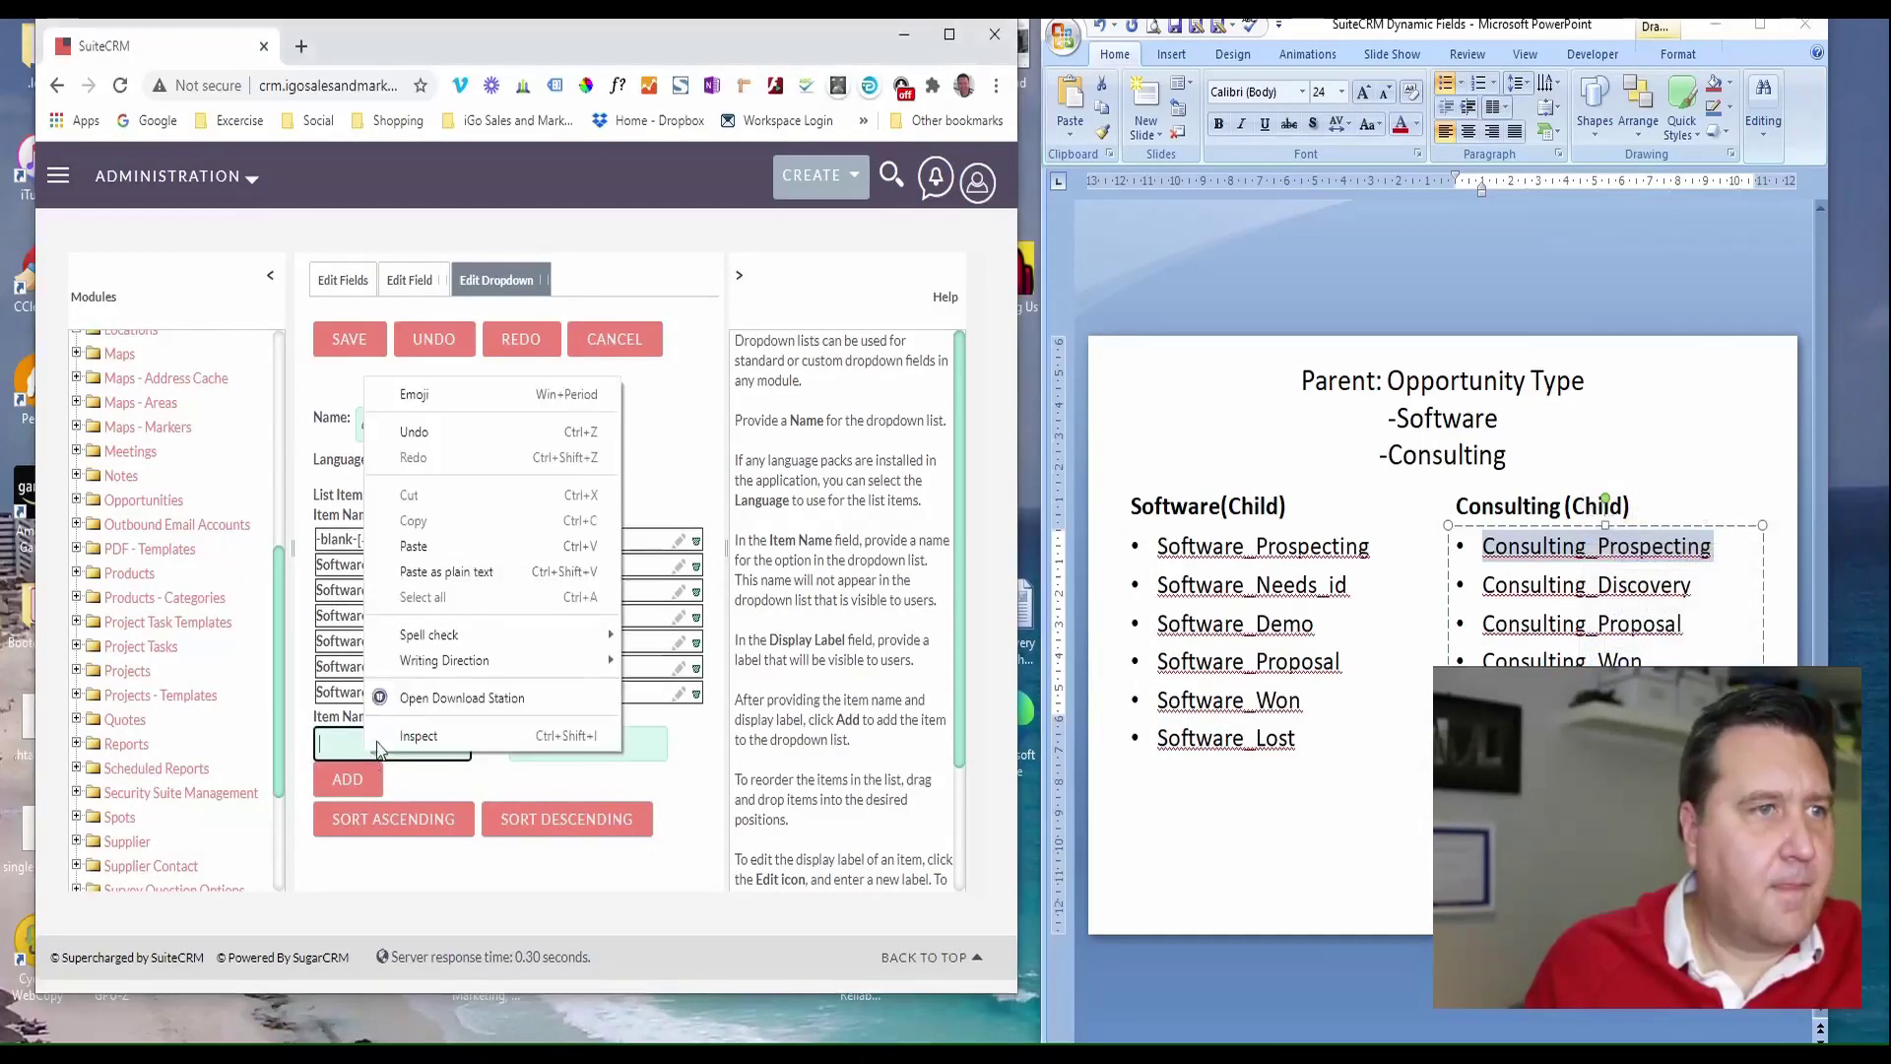
click(434, 552)
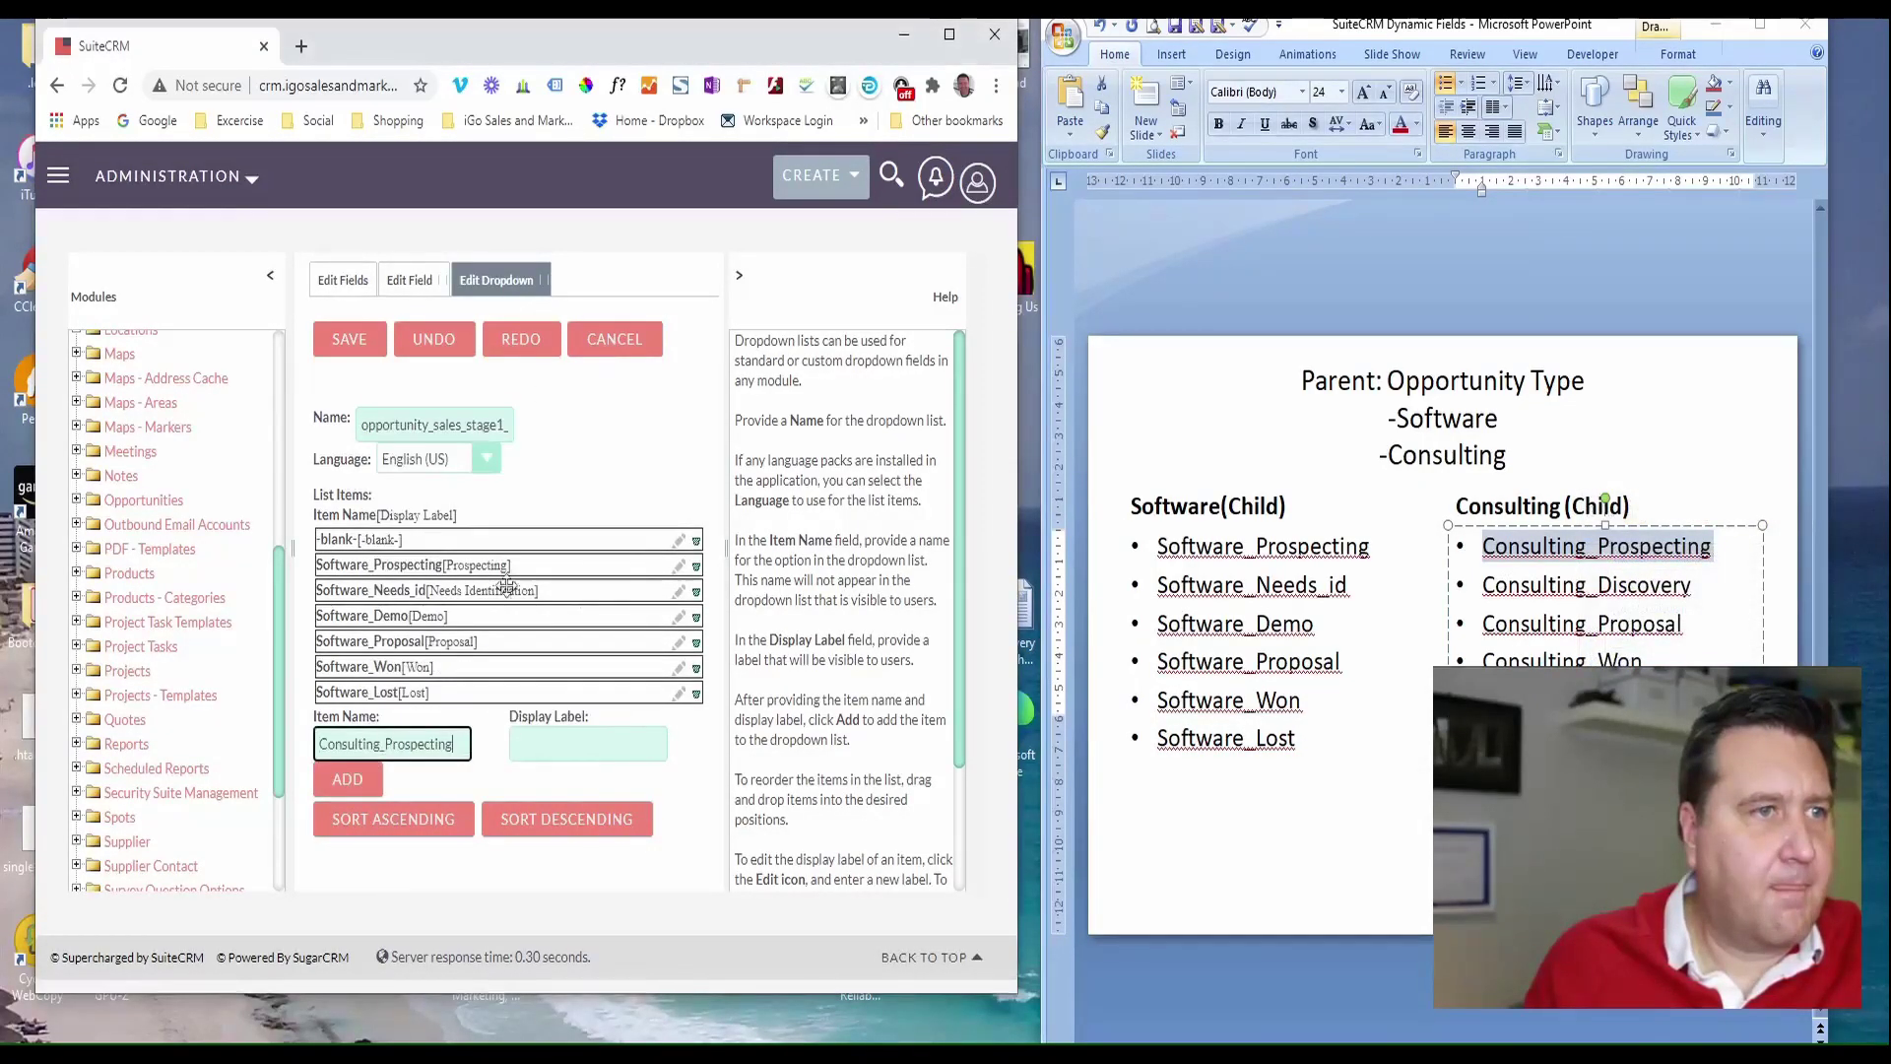
click(546, 741)
text(P)
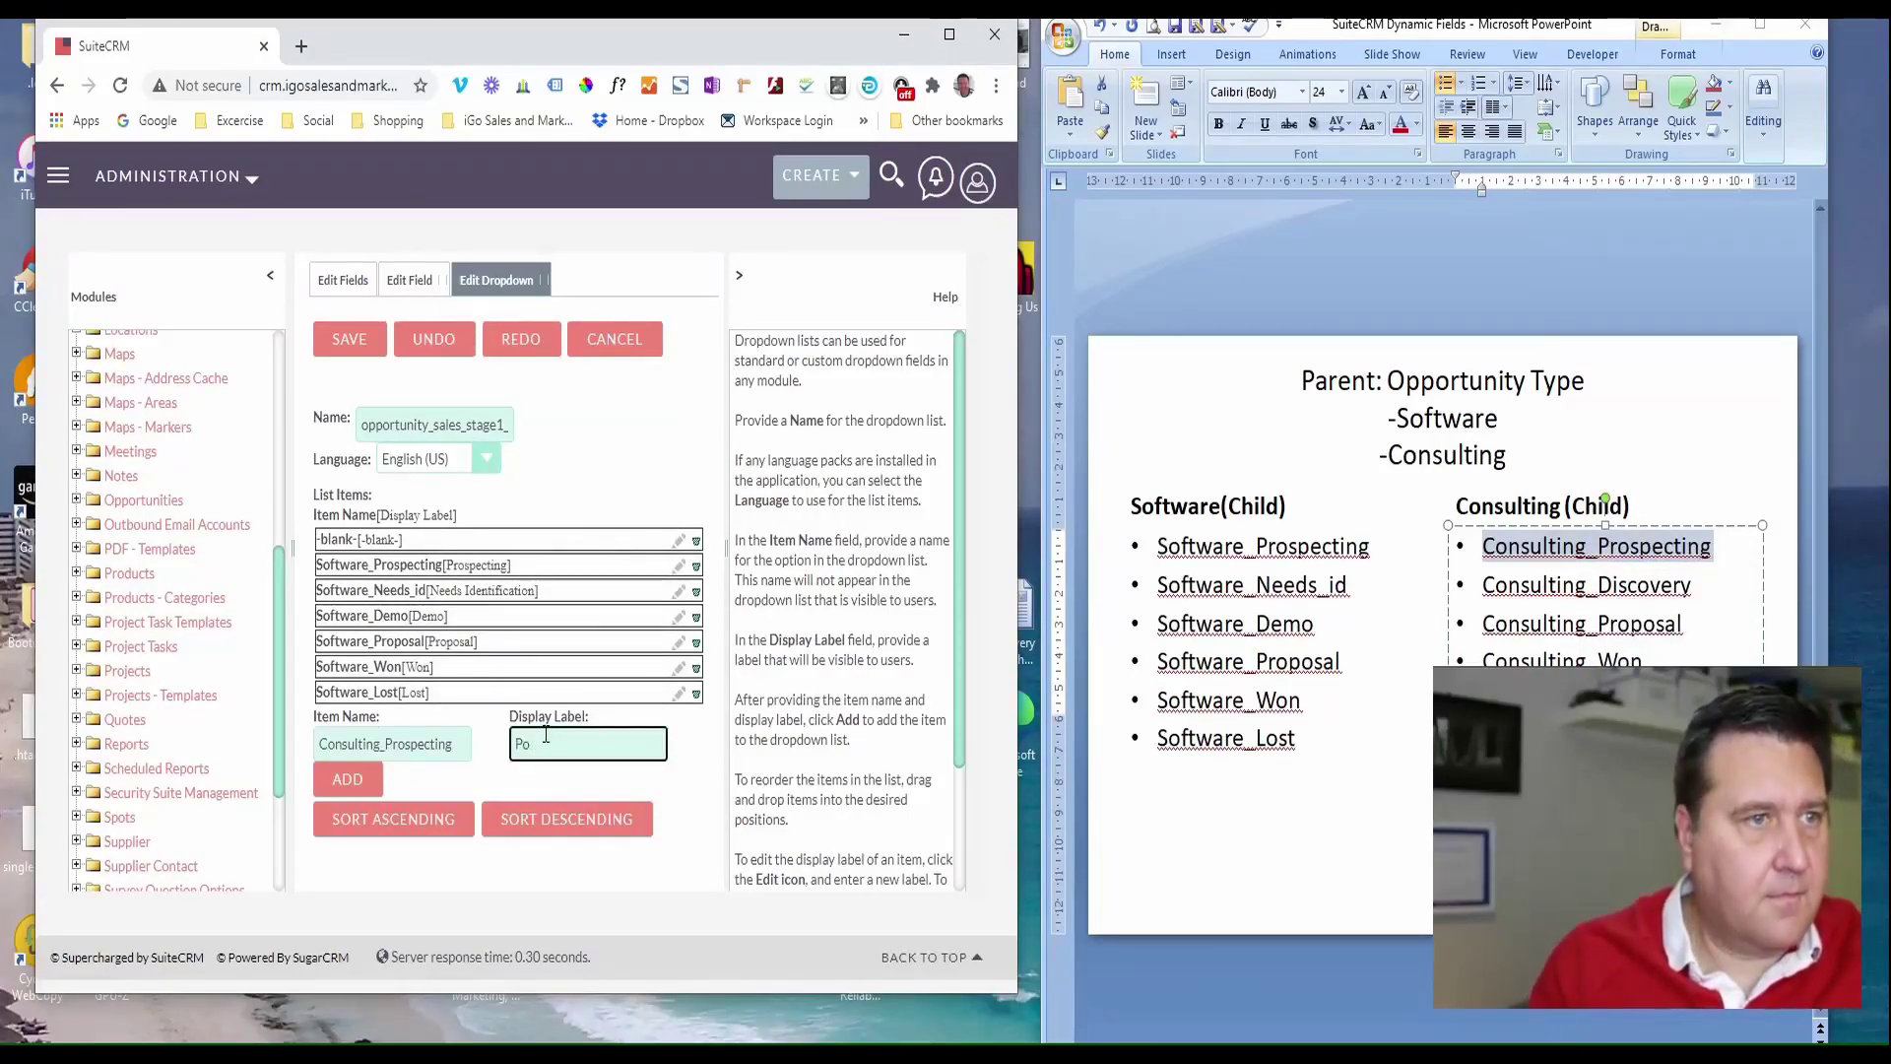
text(rospecting)
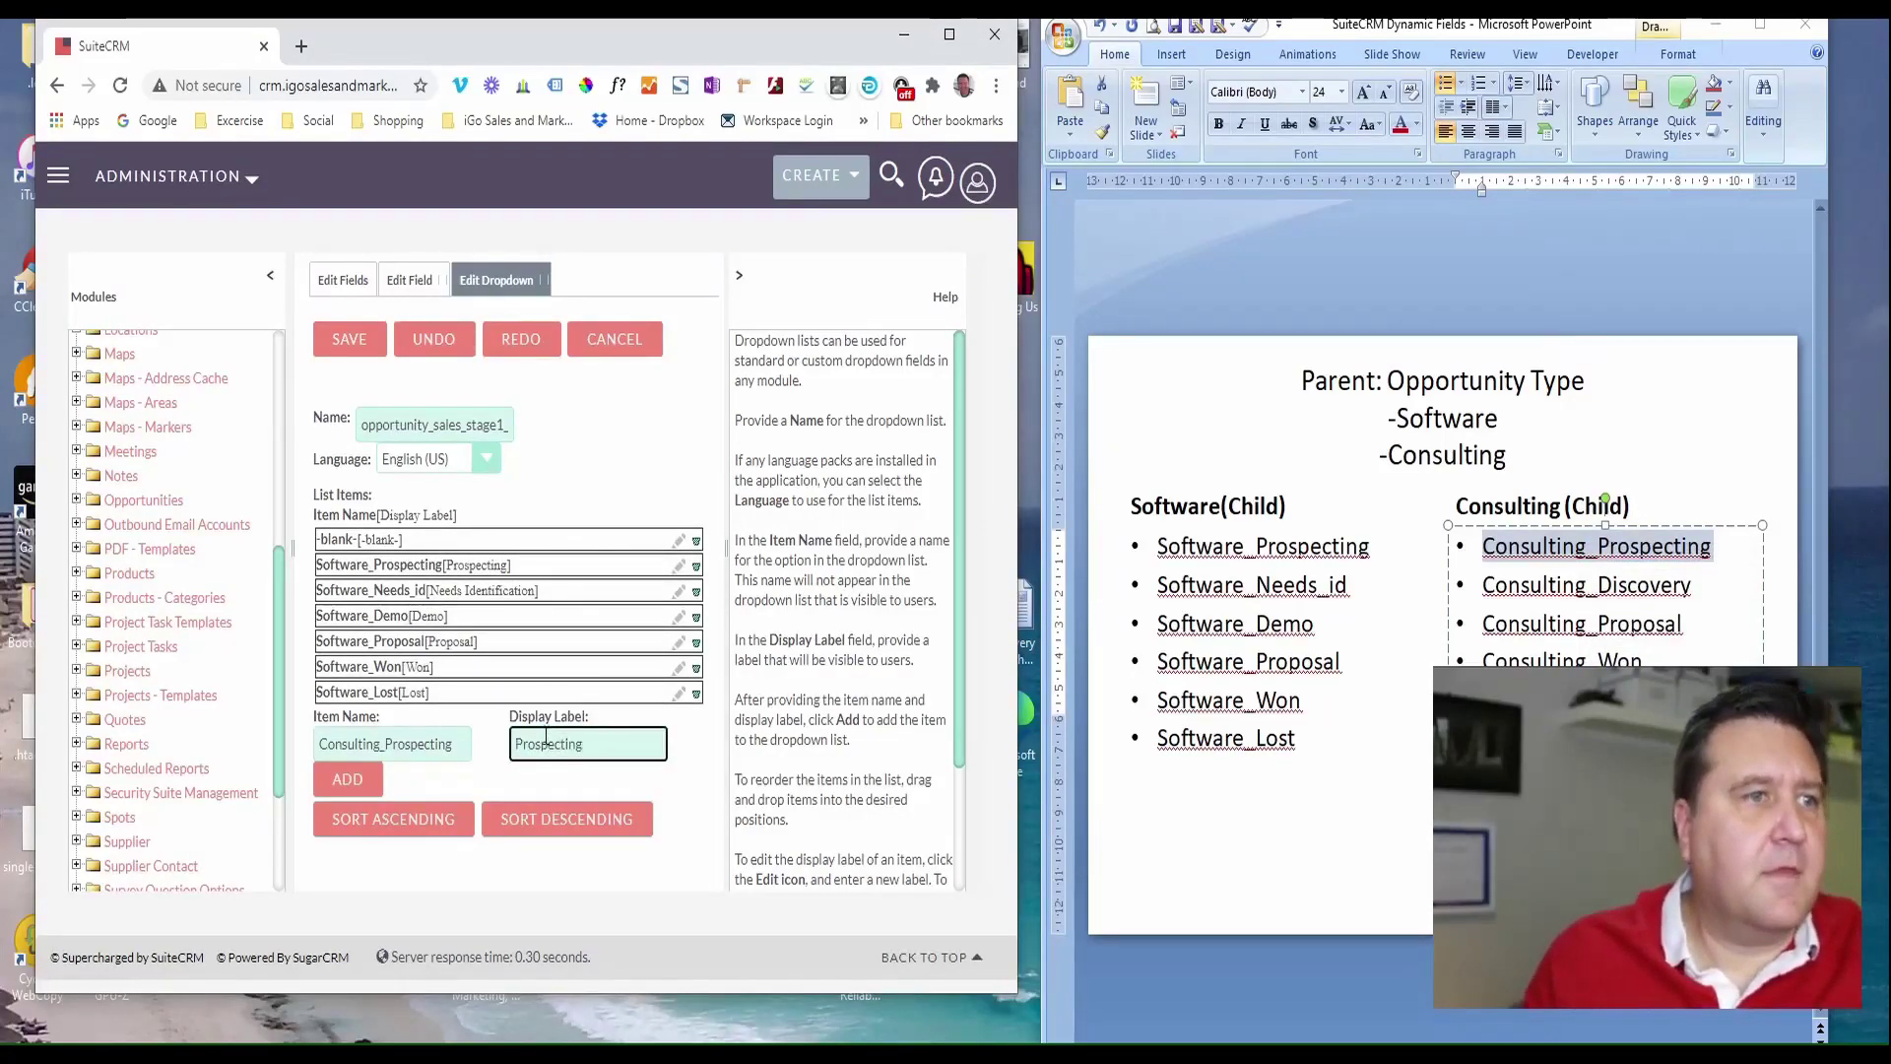
click(339, 783)
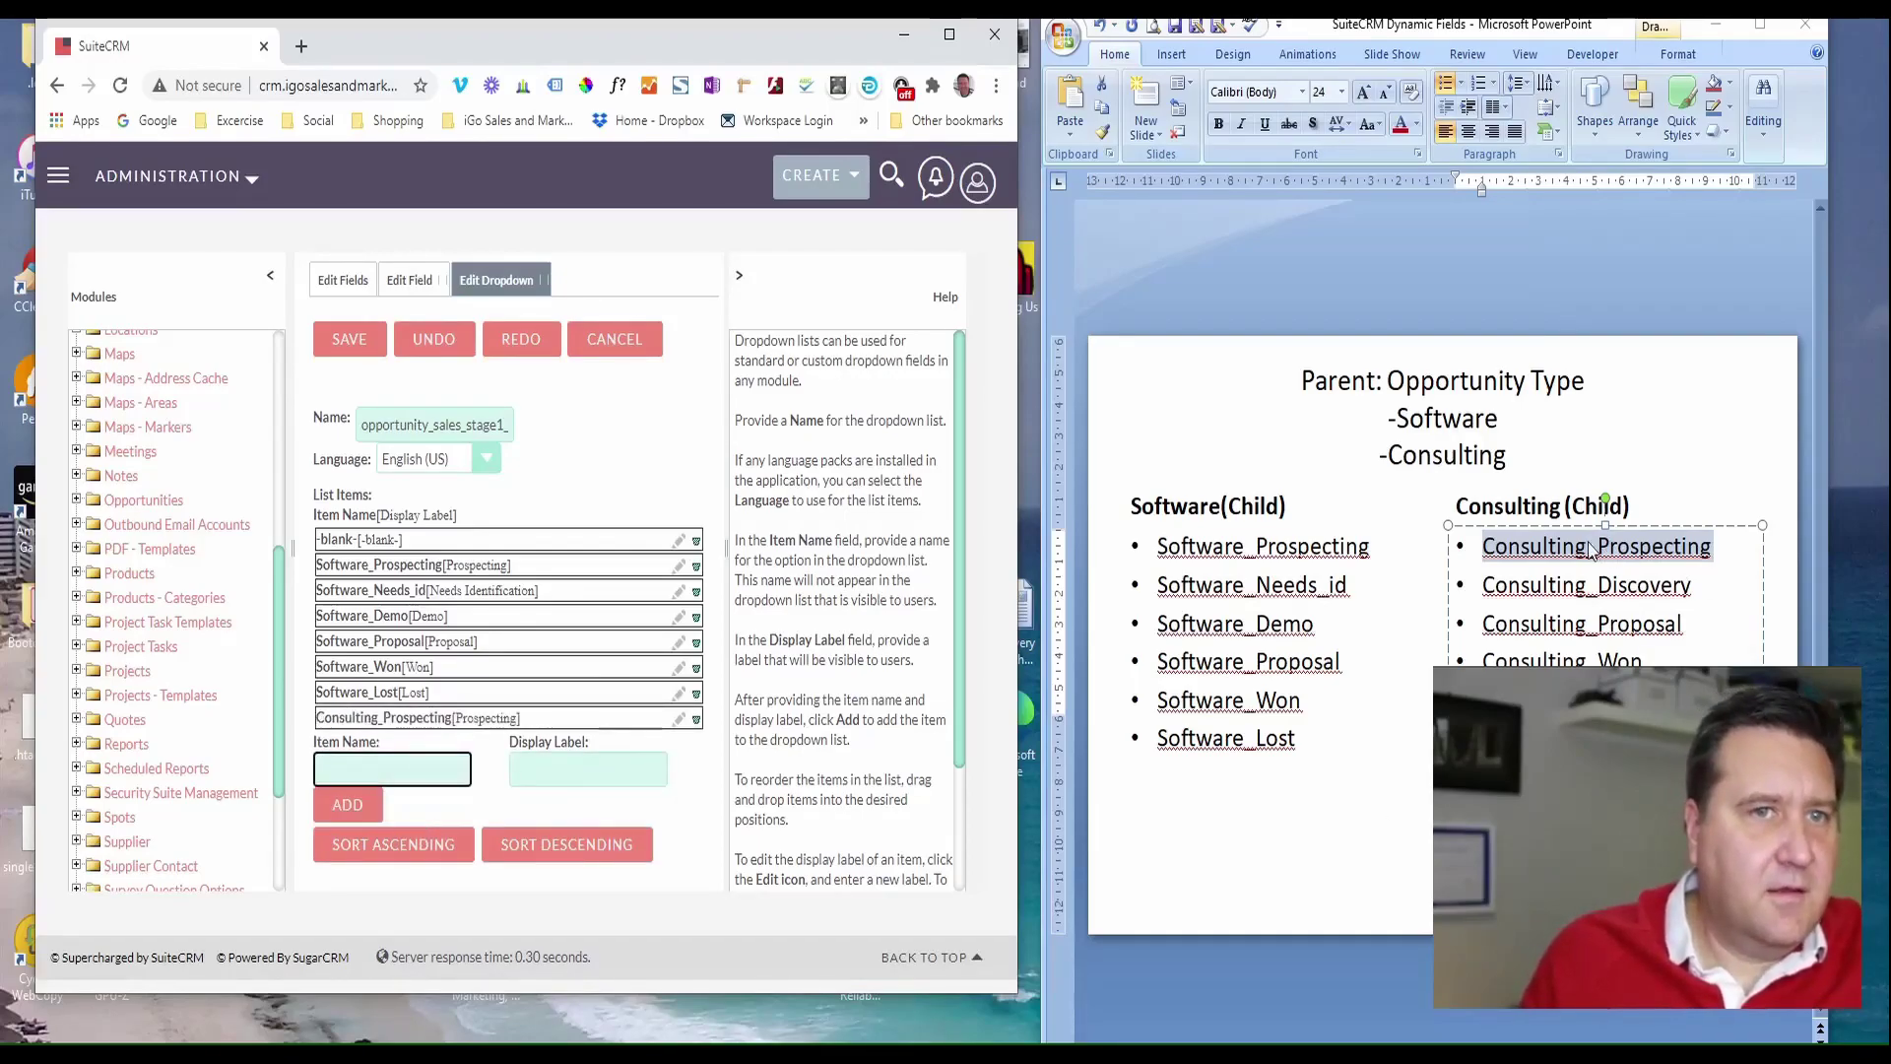
Enter Consulting_Discovery as the next item with display label Discovery
double_click(1561, 579)
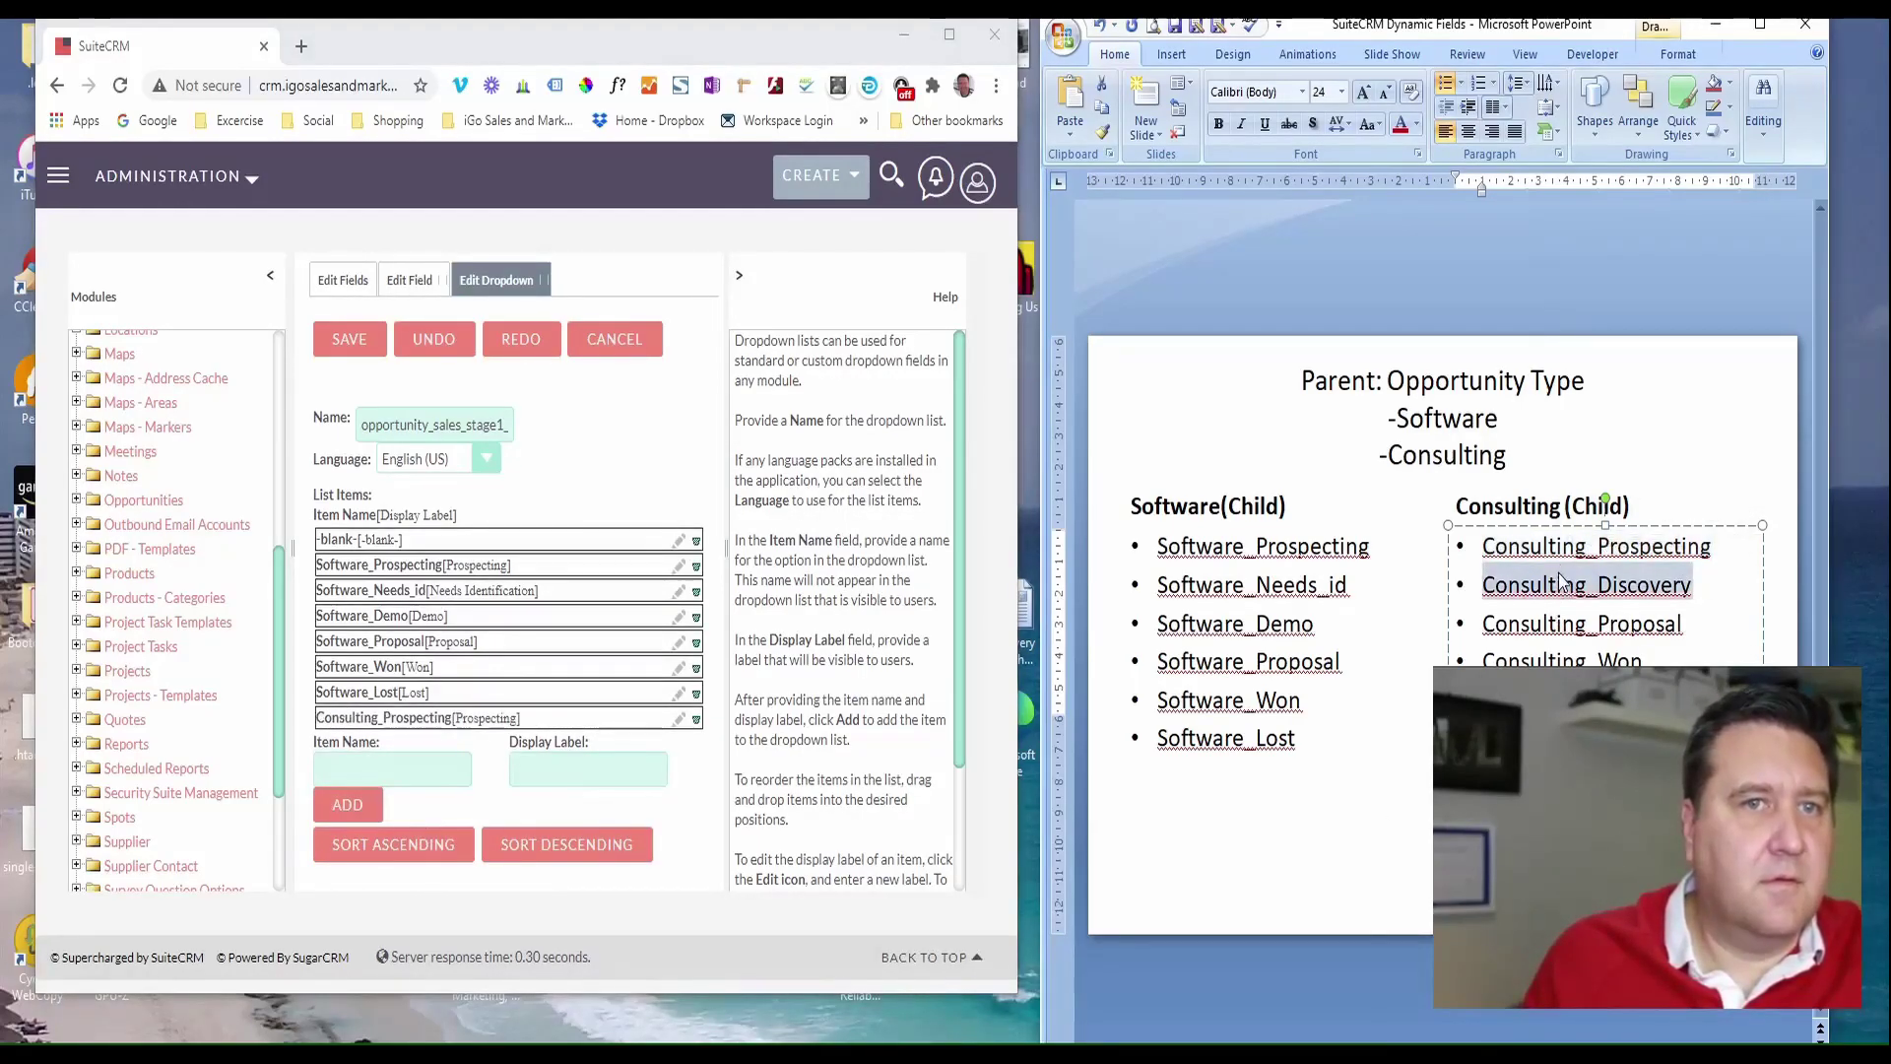
right_click(1561, 579)
click(1596, 603)
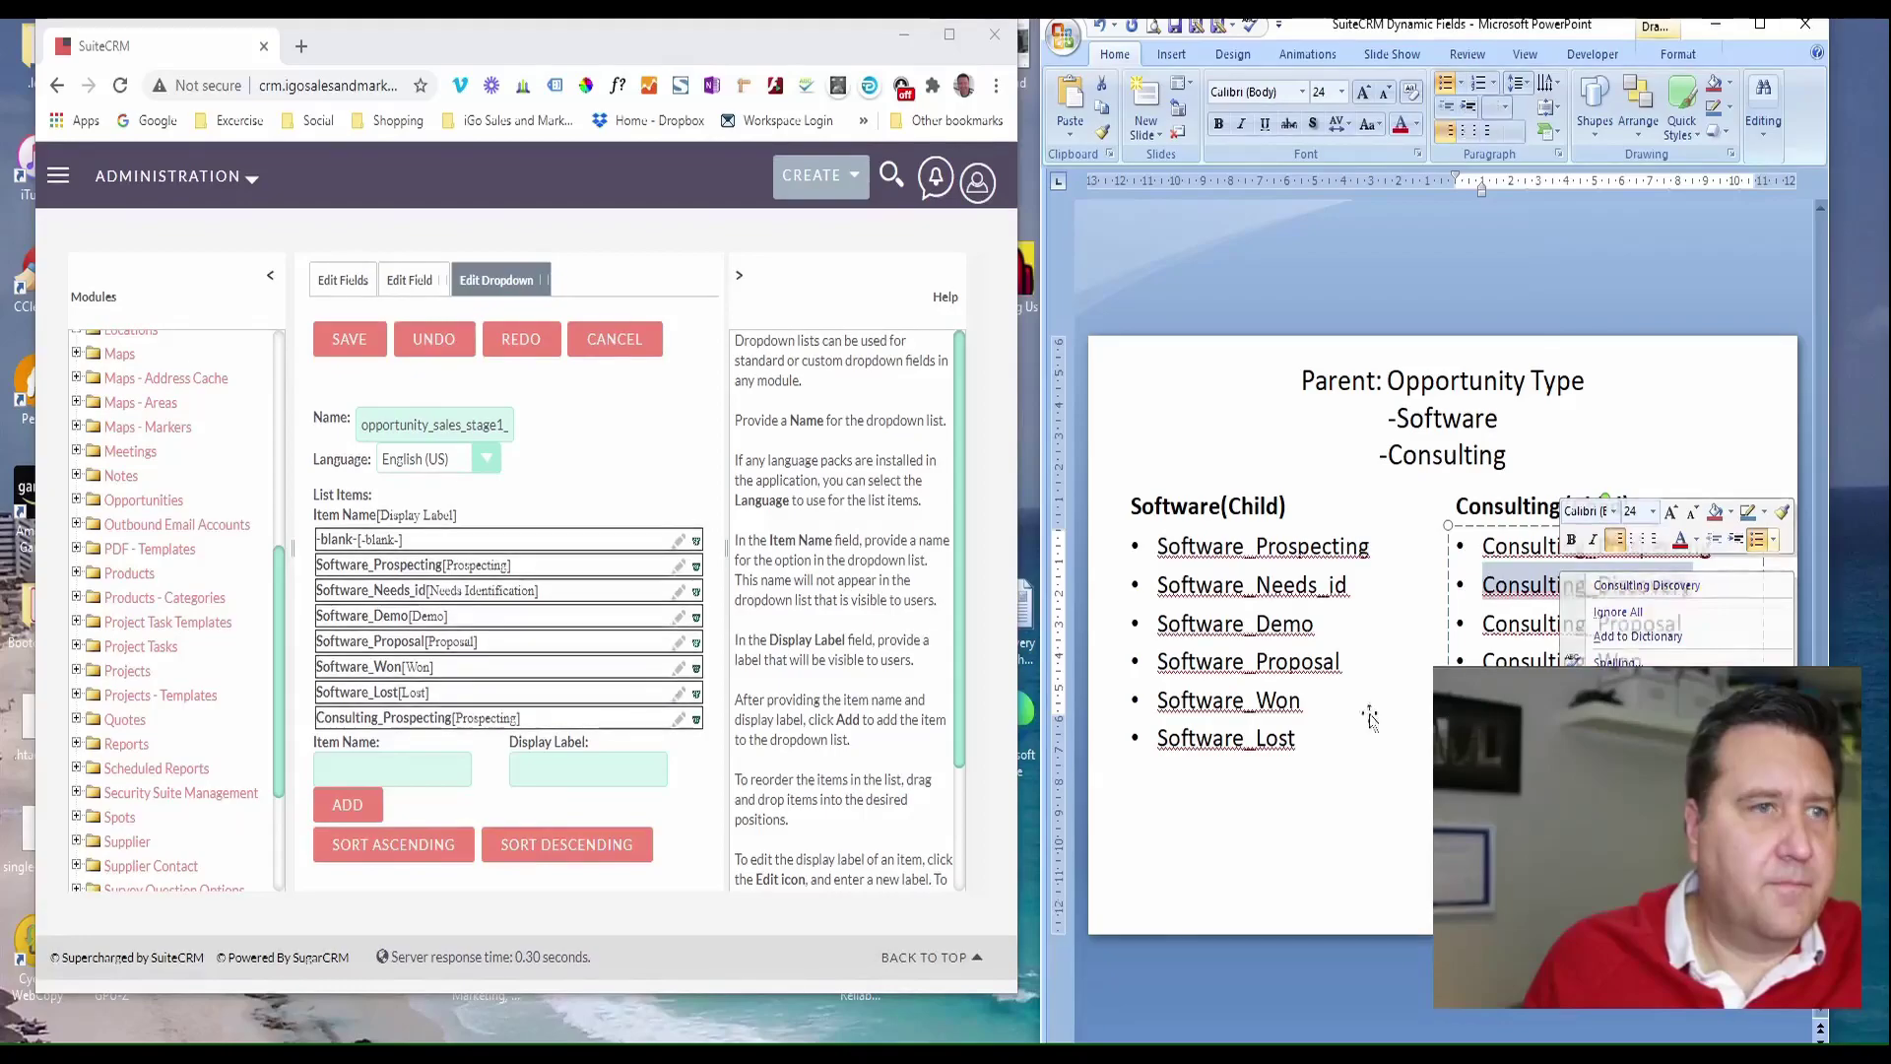
right_click(434, 768)
click(492, 552)
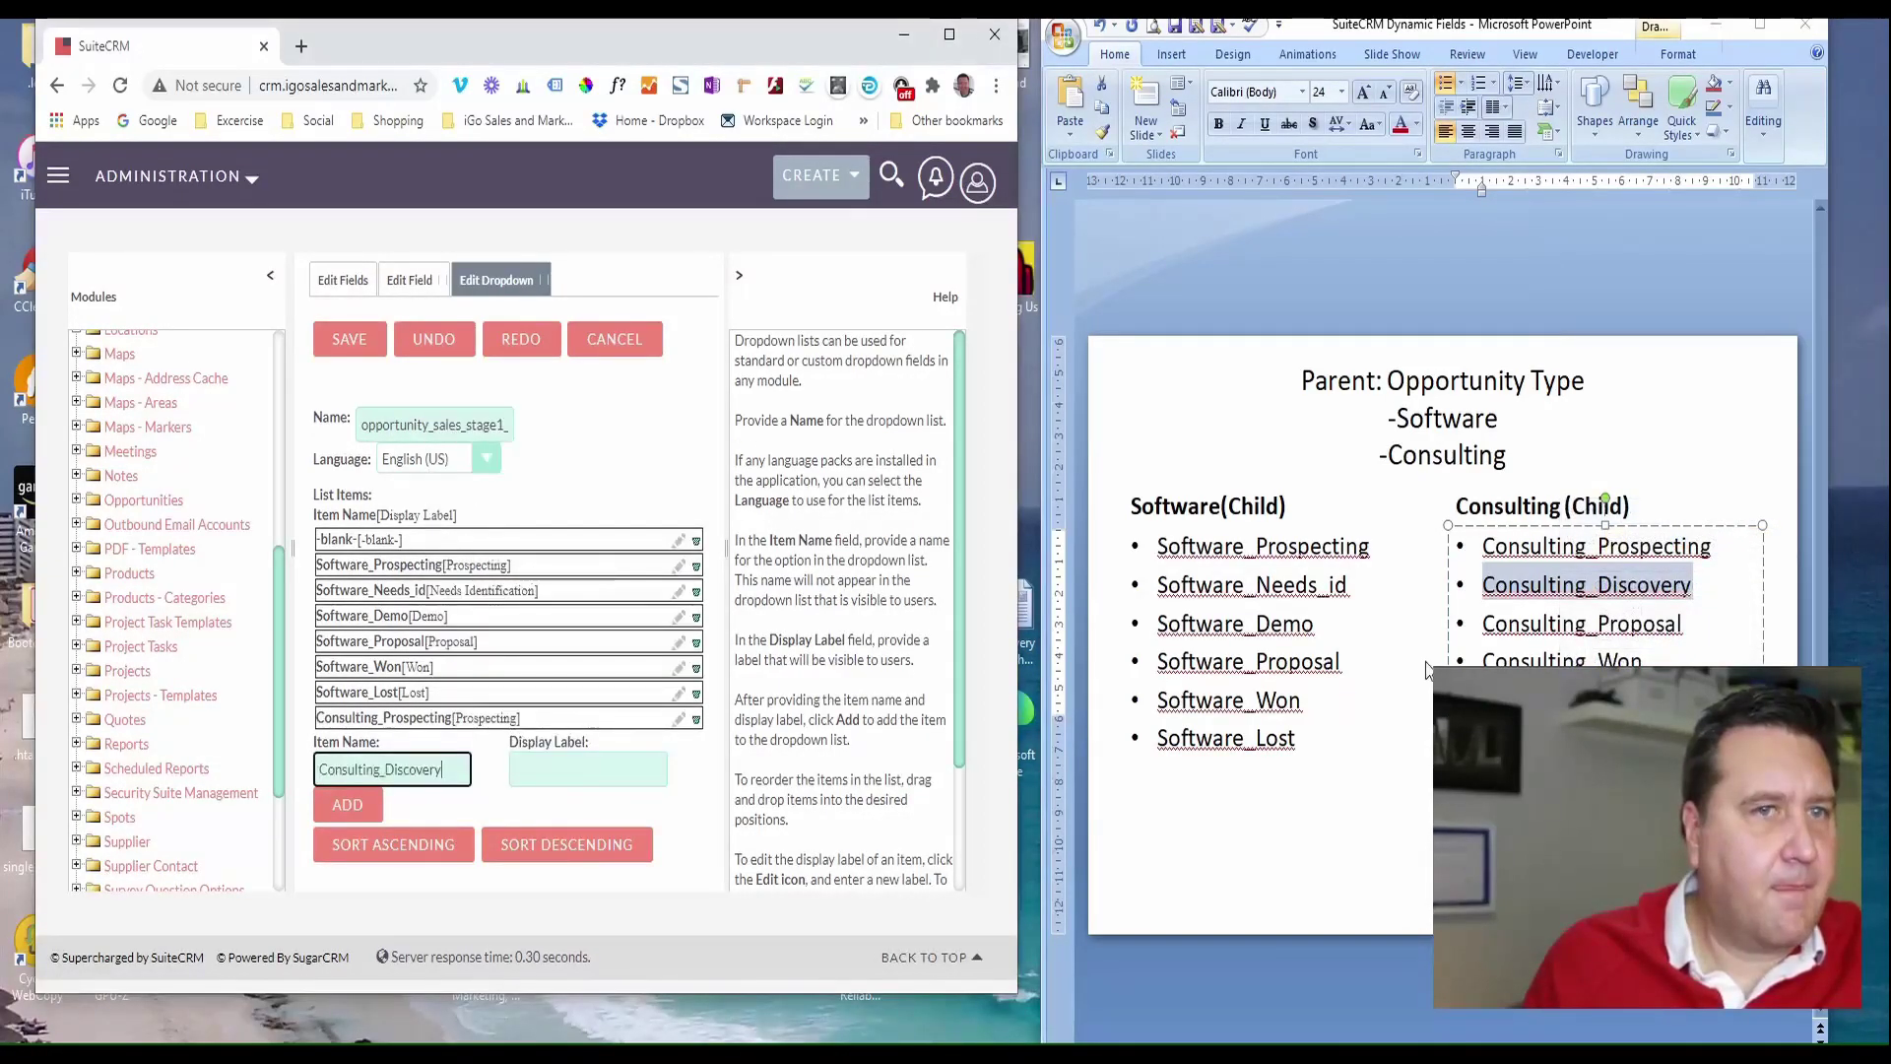
click(551, 756)
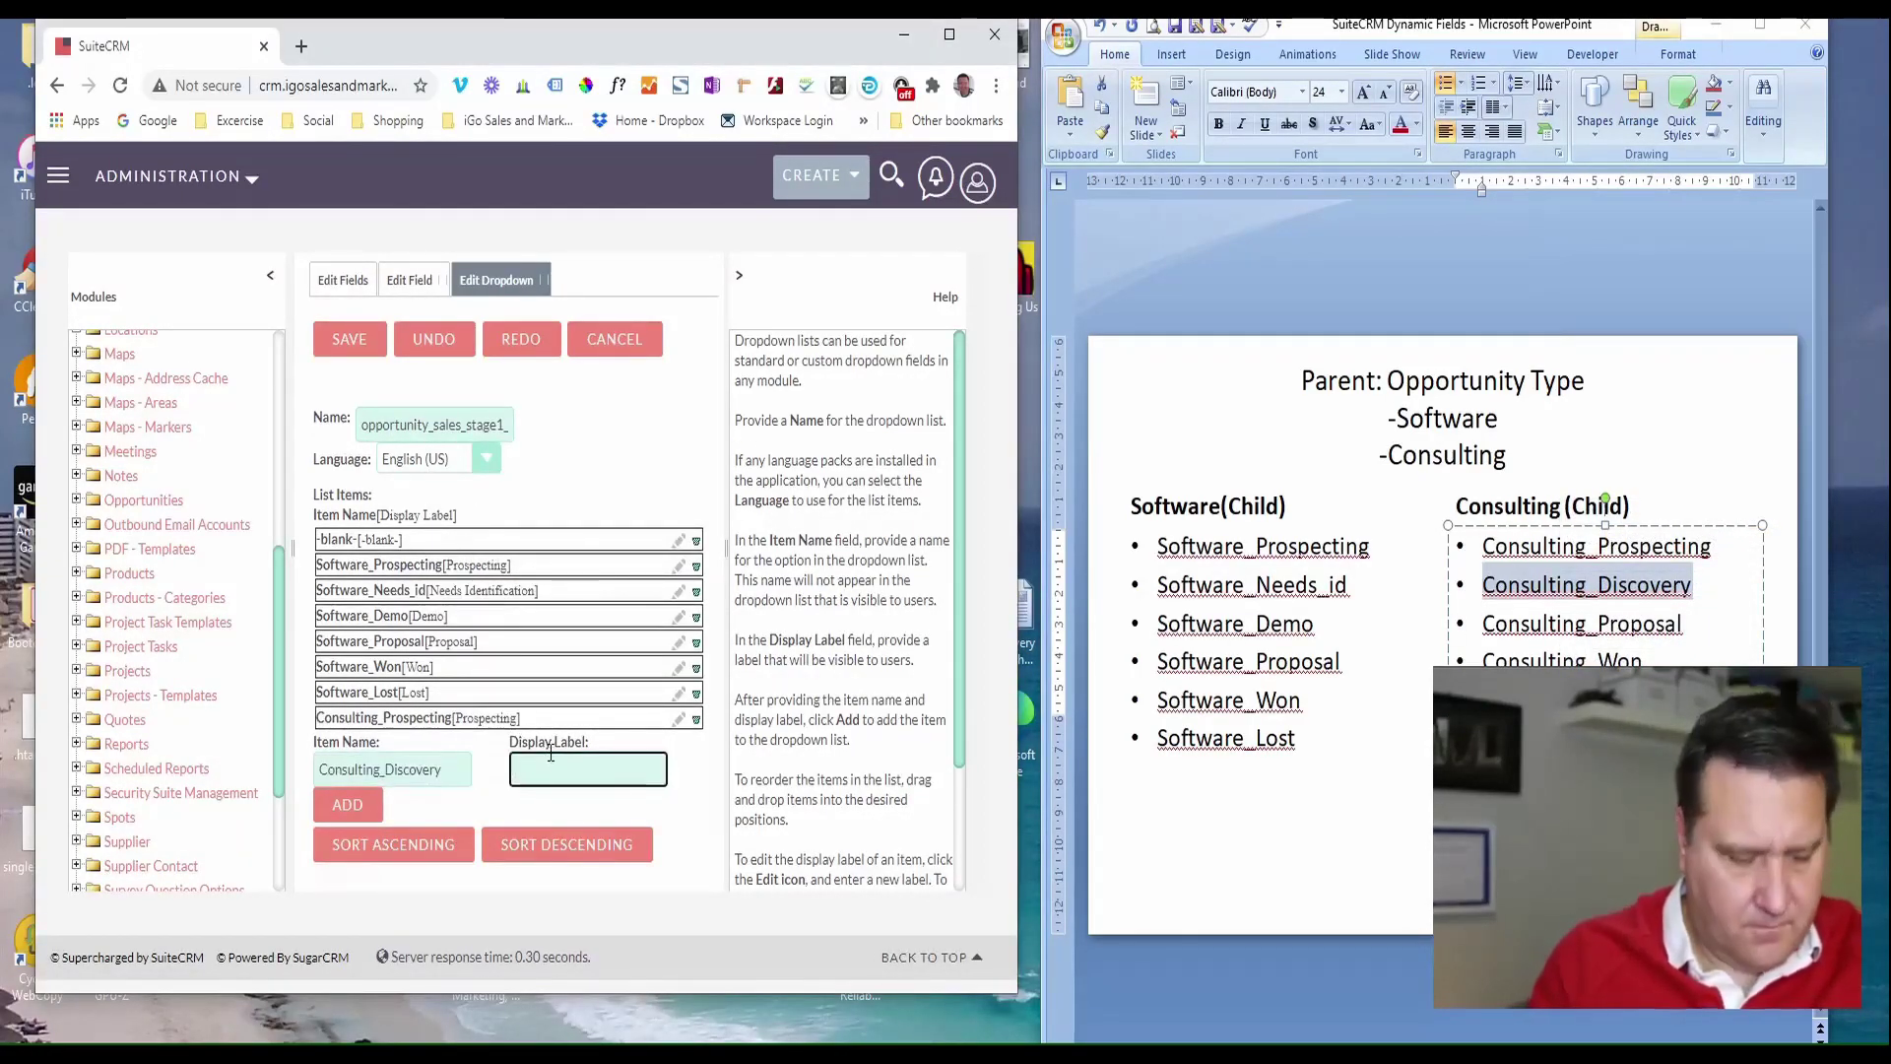
text(Discovery)
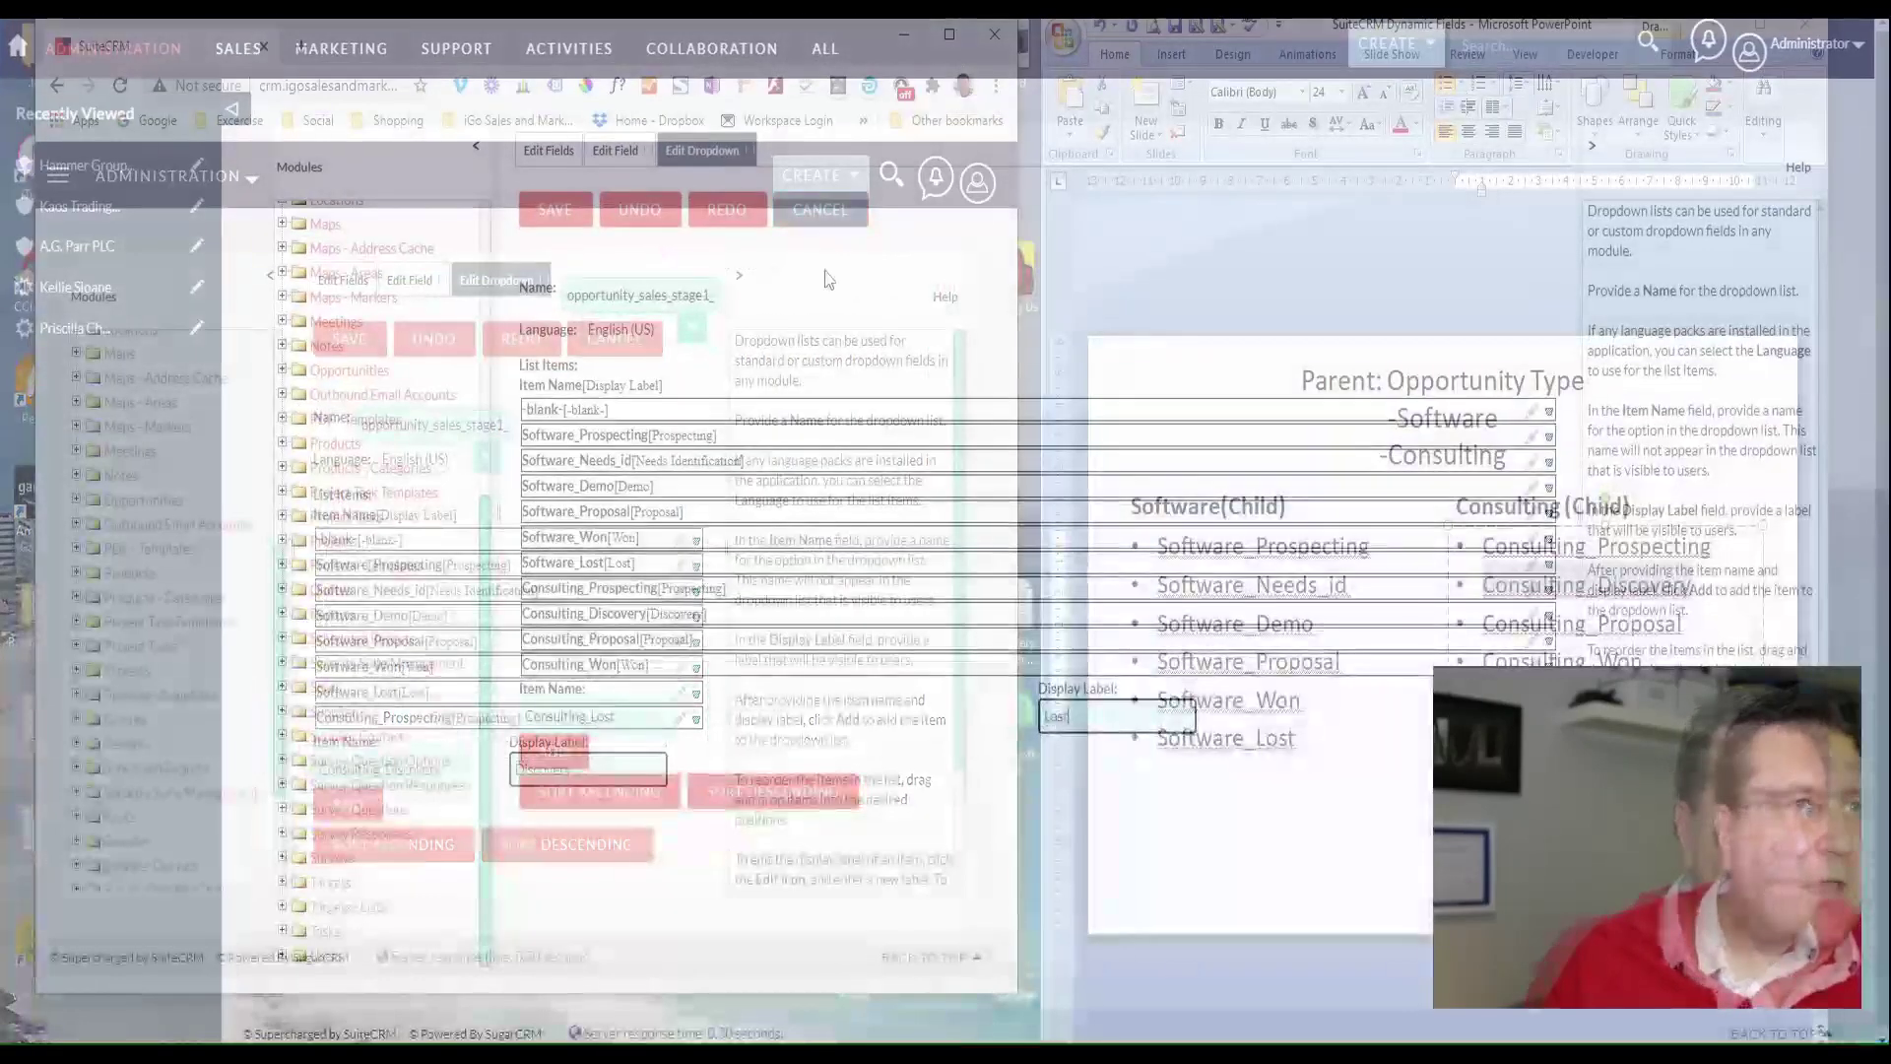
Add the final Consulting stage and save the sales stage dropdown list
click(554, 775)
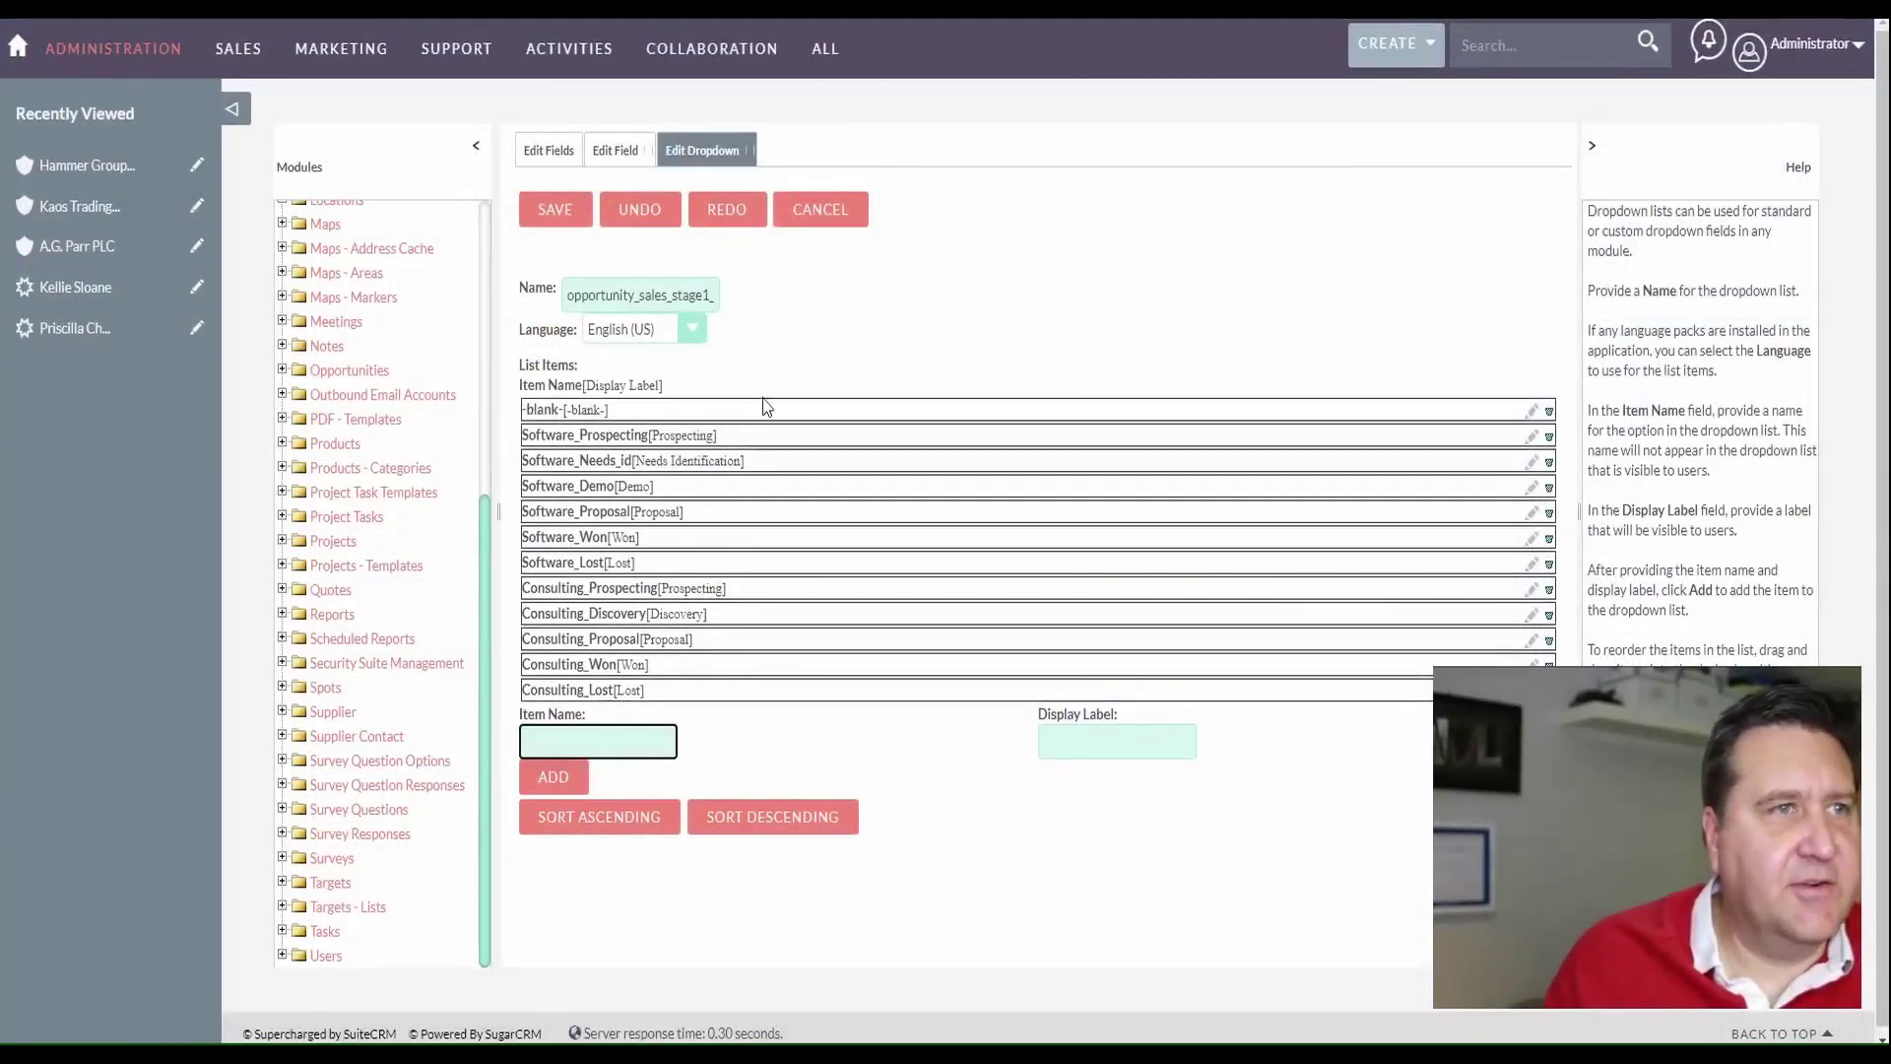
click(541, 213)
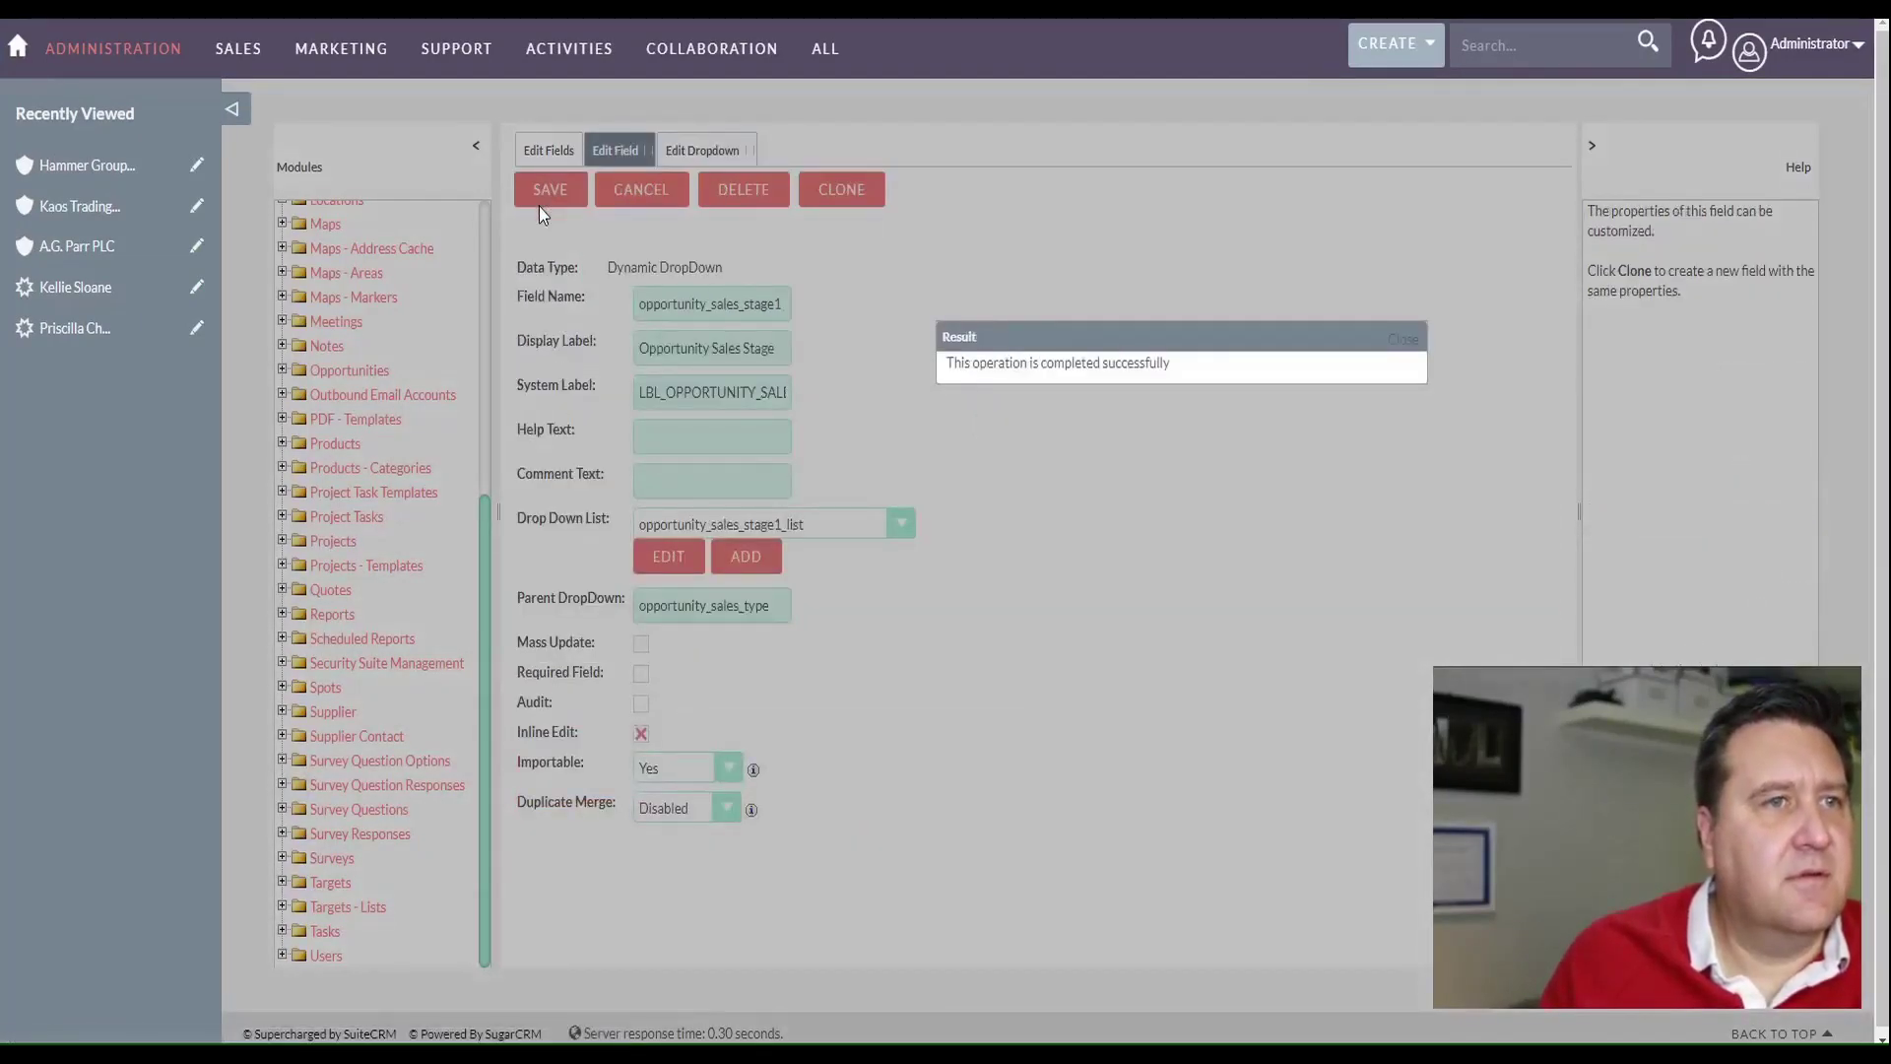
click(1407, 340)
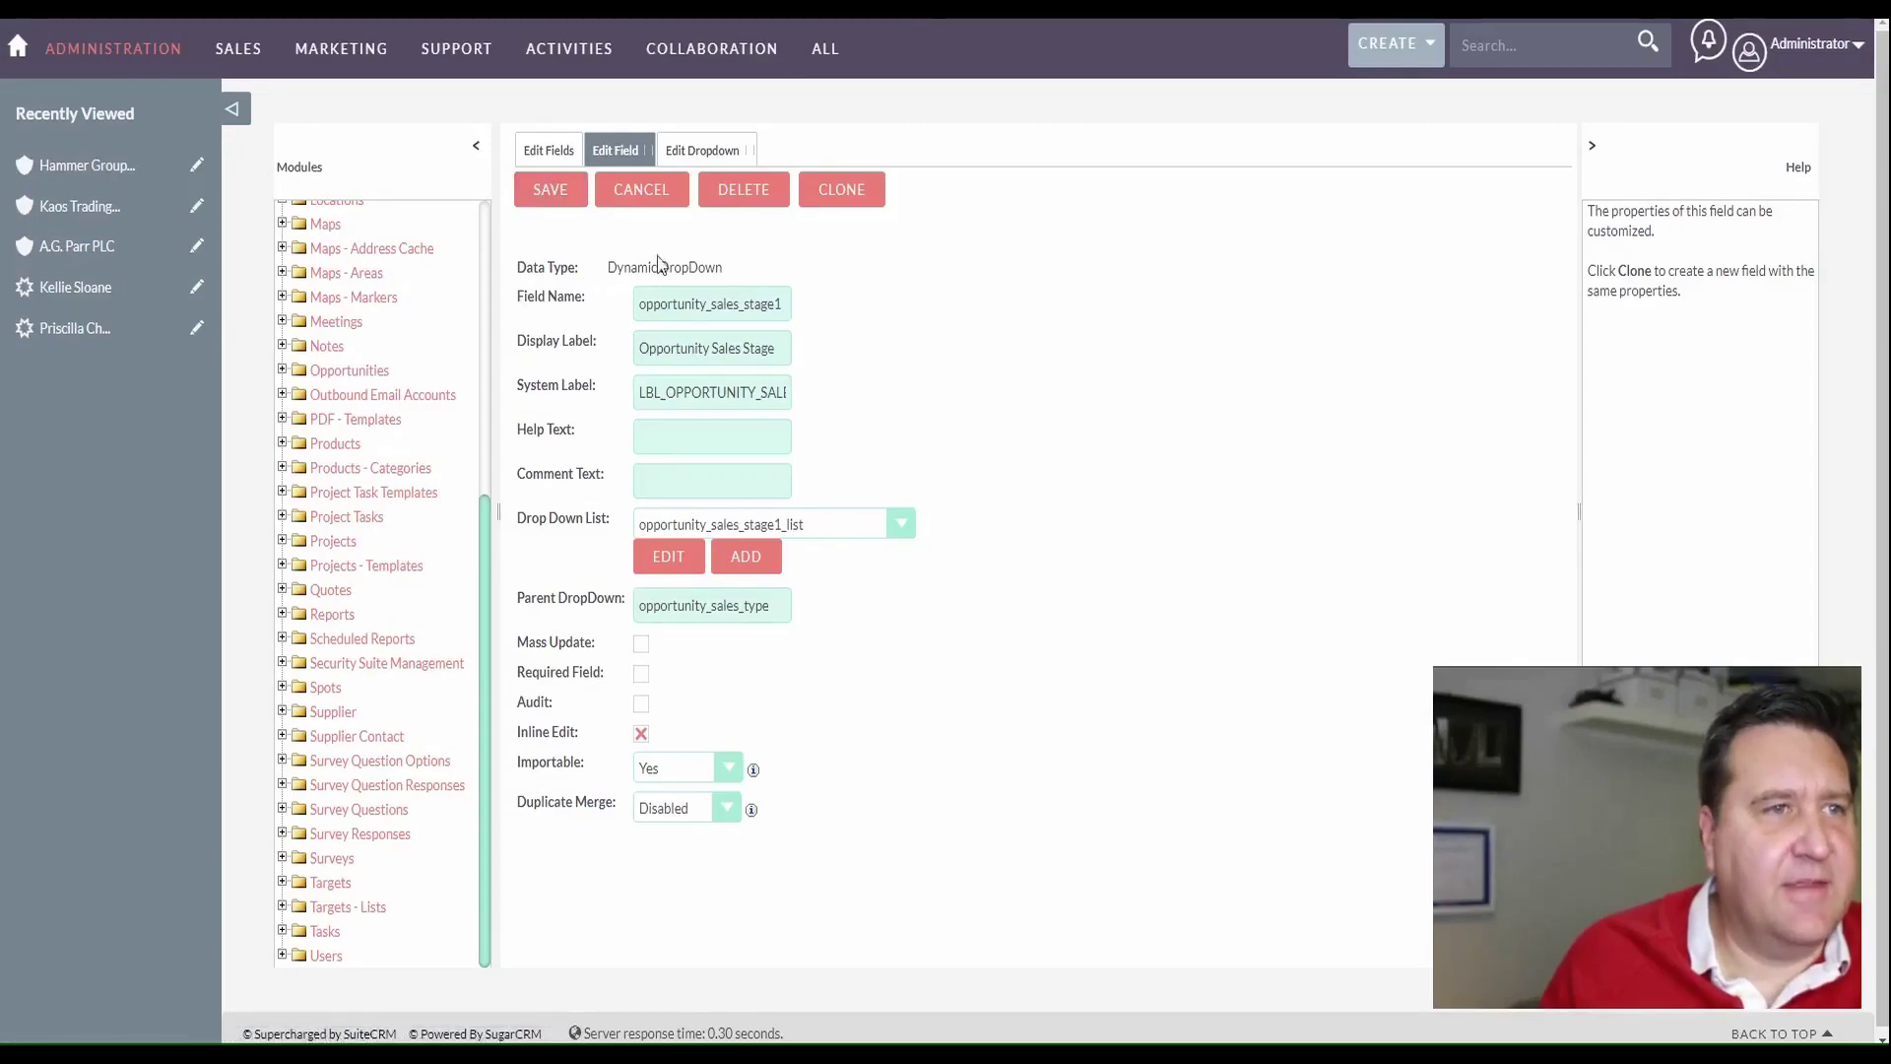
Save the sales stage field, dismiss the database and already-exists errors, and return to the fields list
click(557, 189)
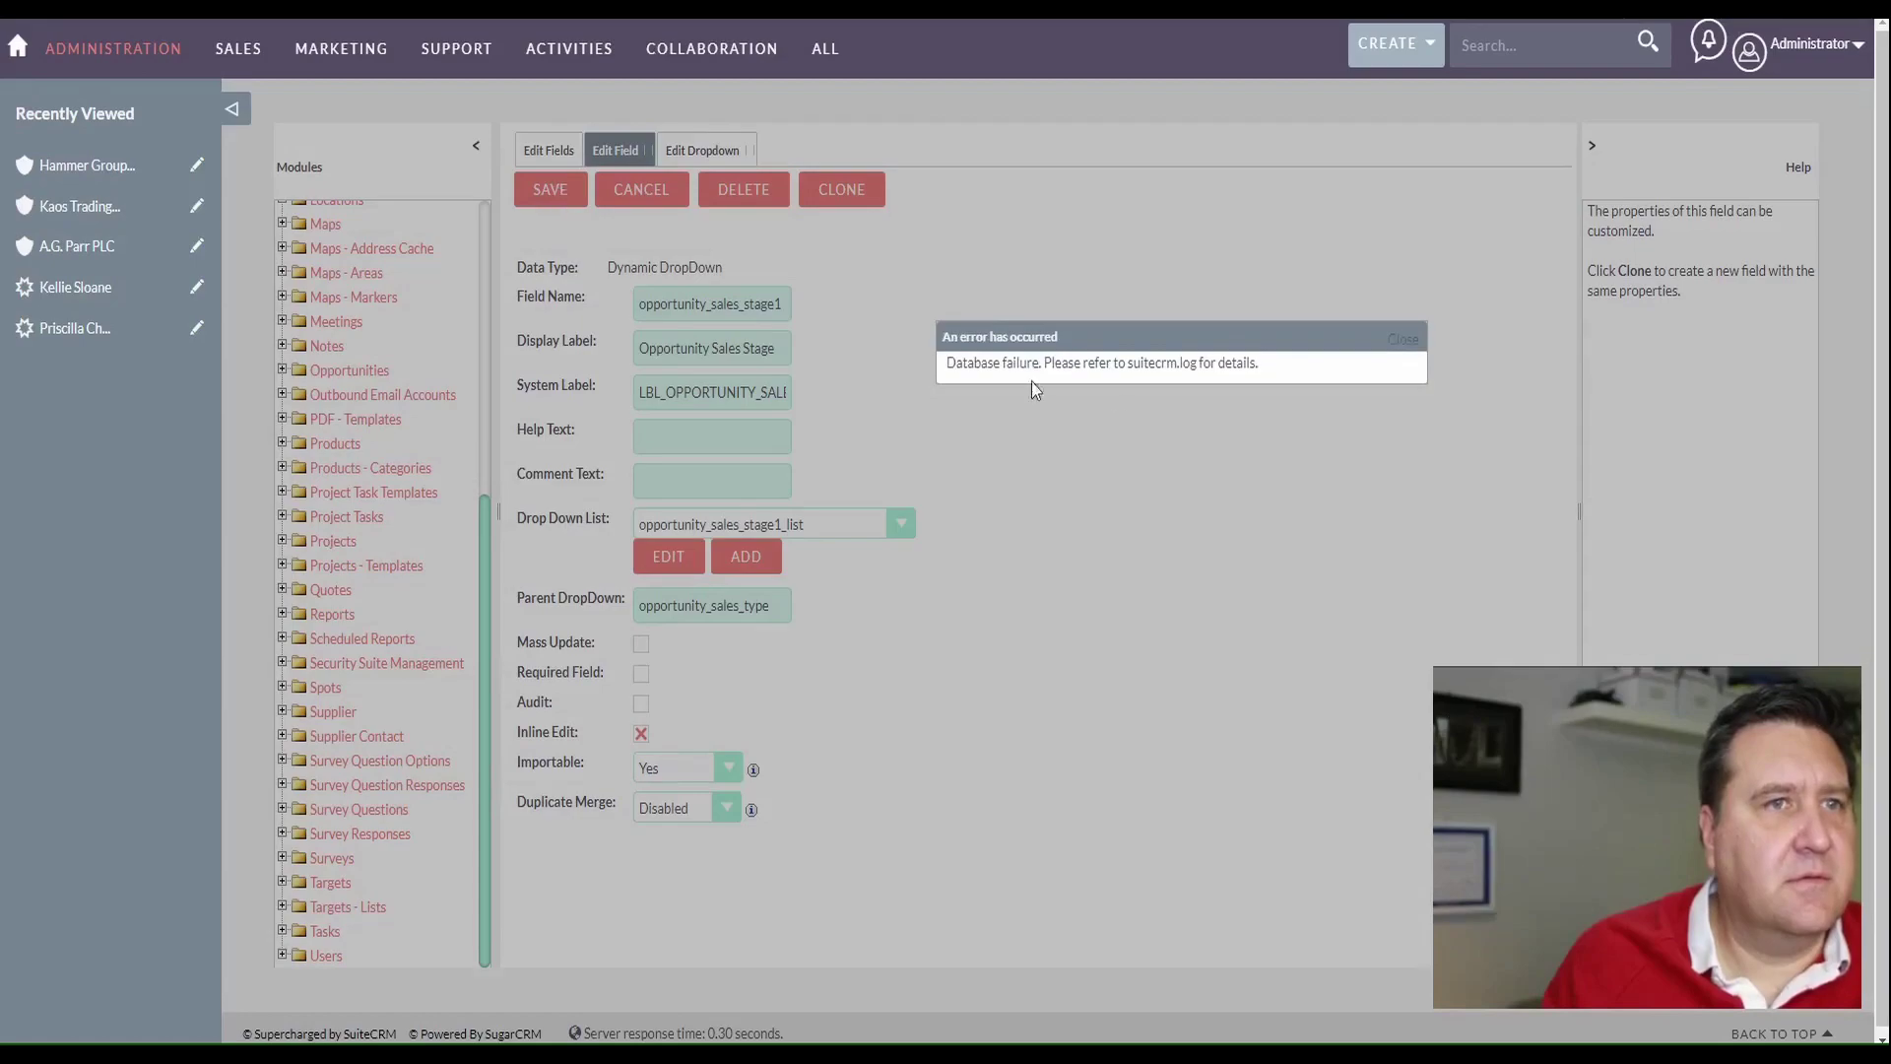
click(1403, 345)
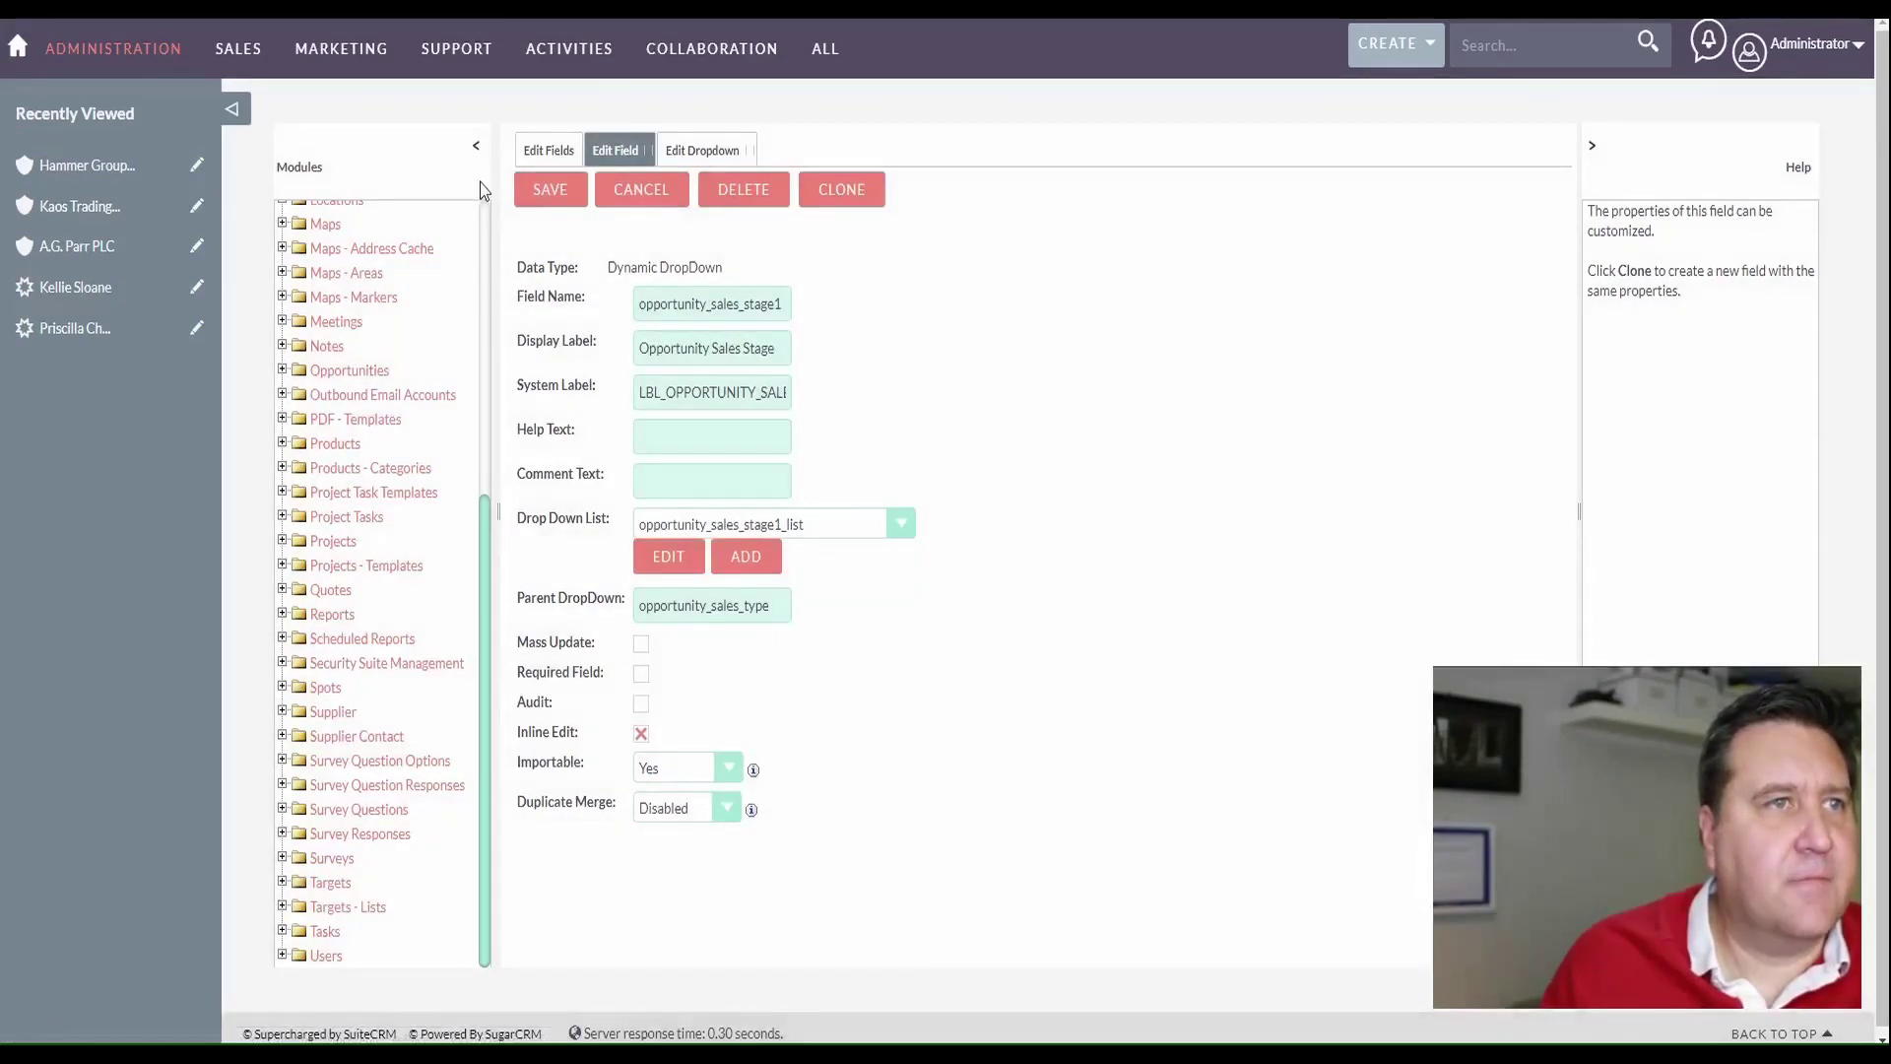
click(542, 187)
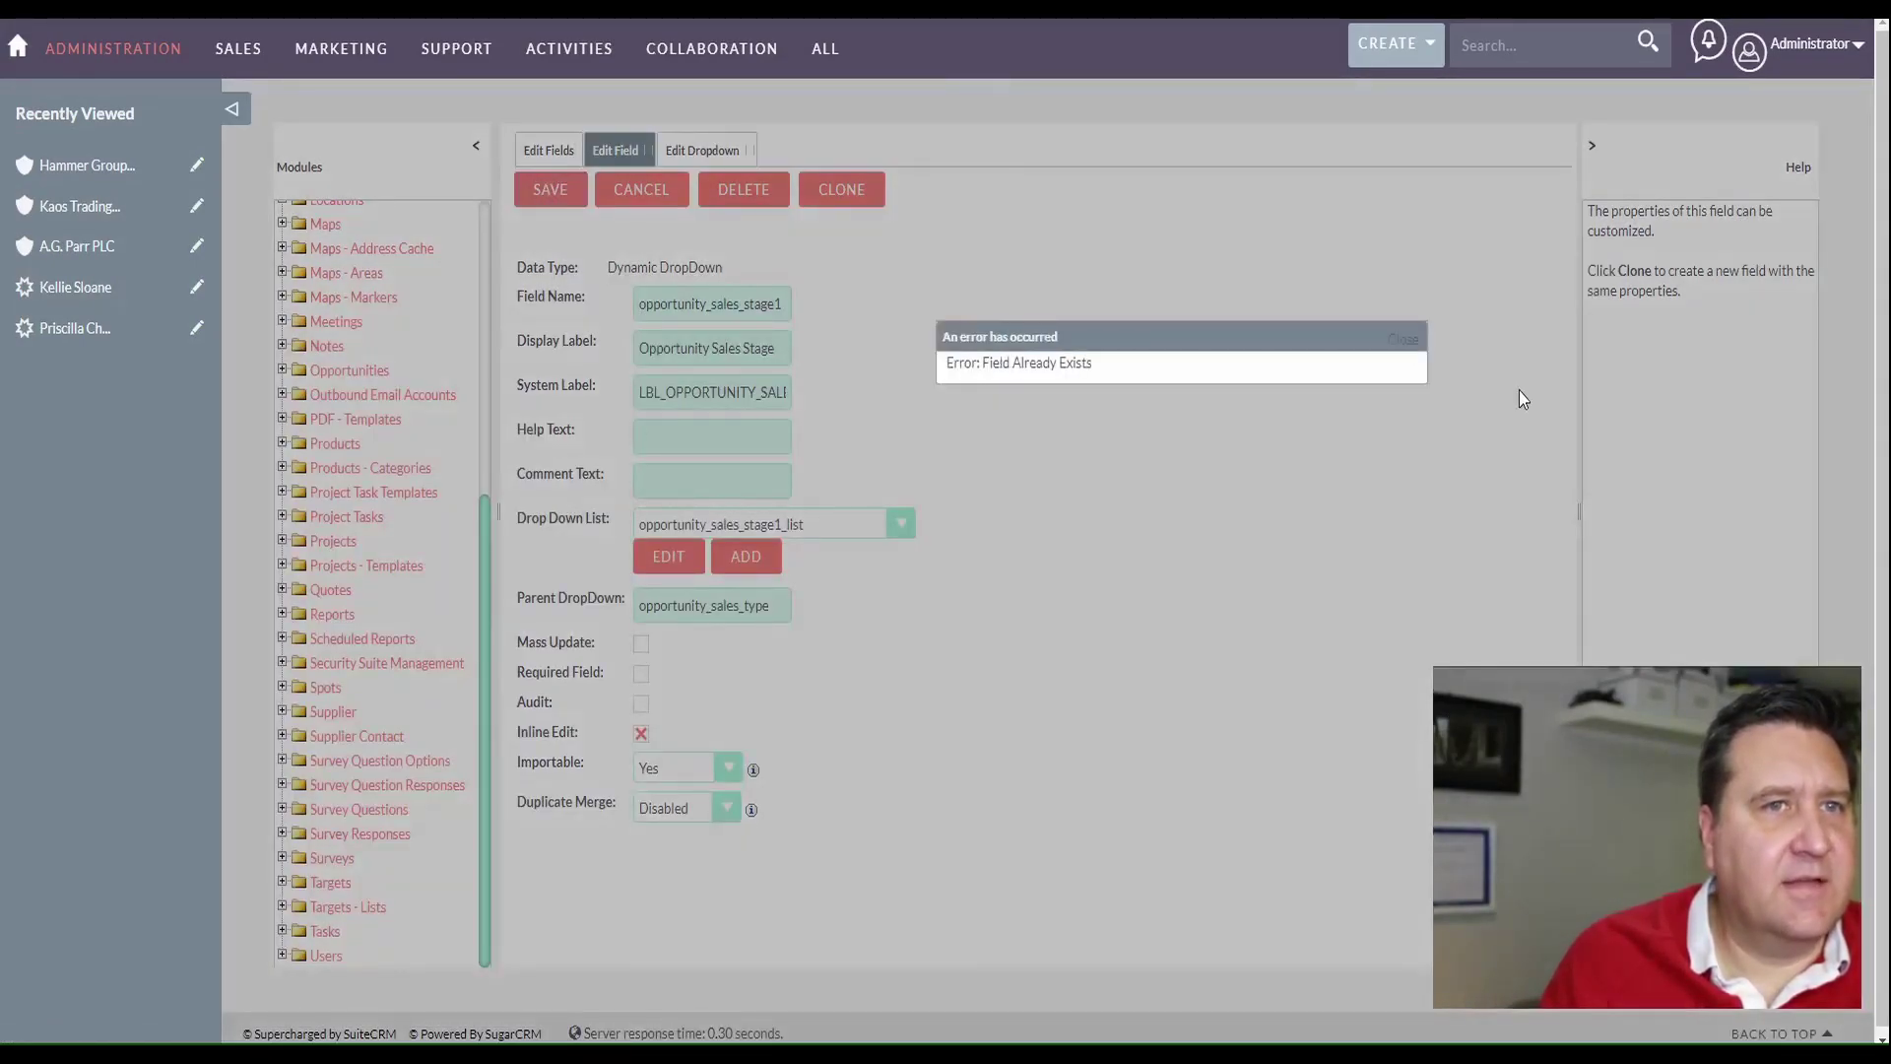
click(1413, 342)
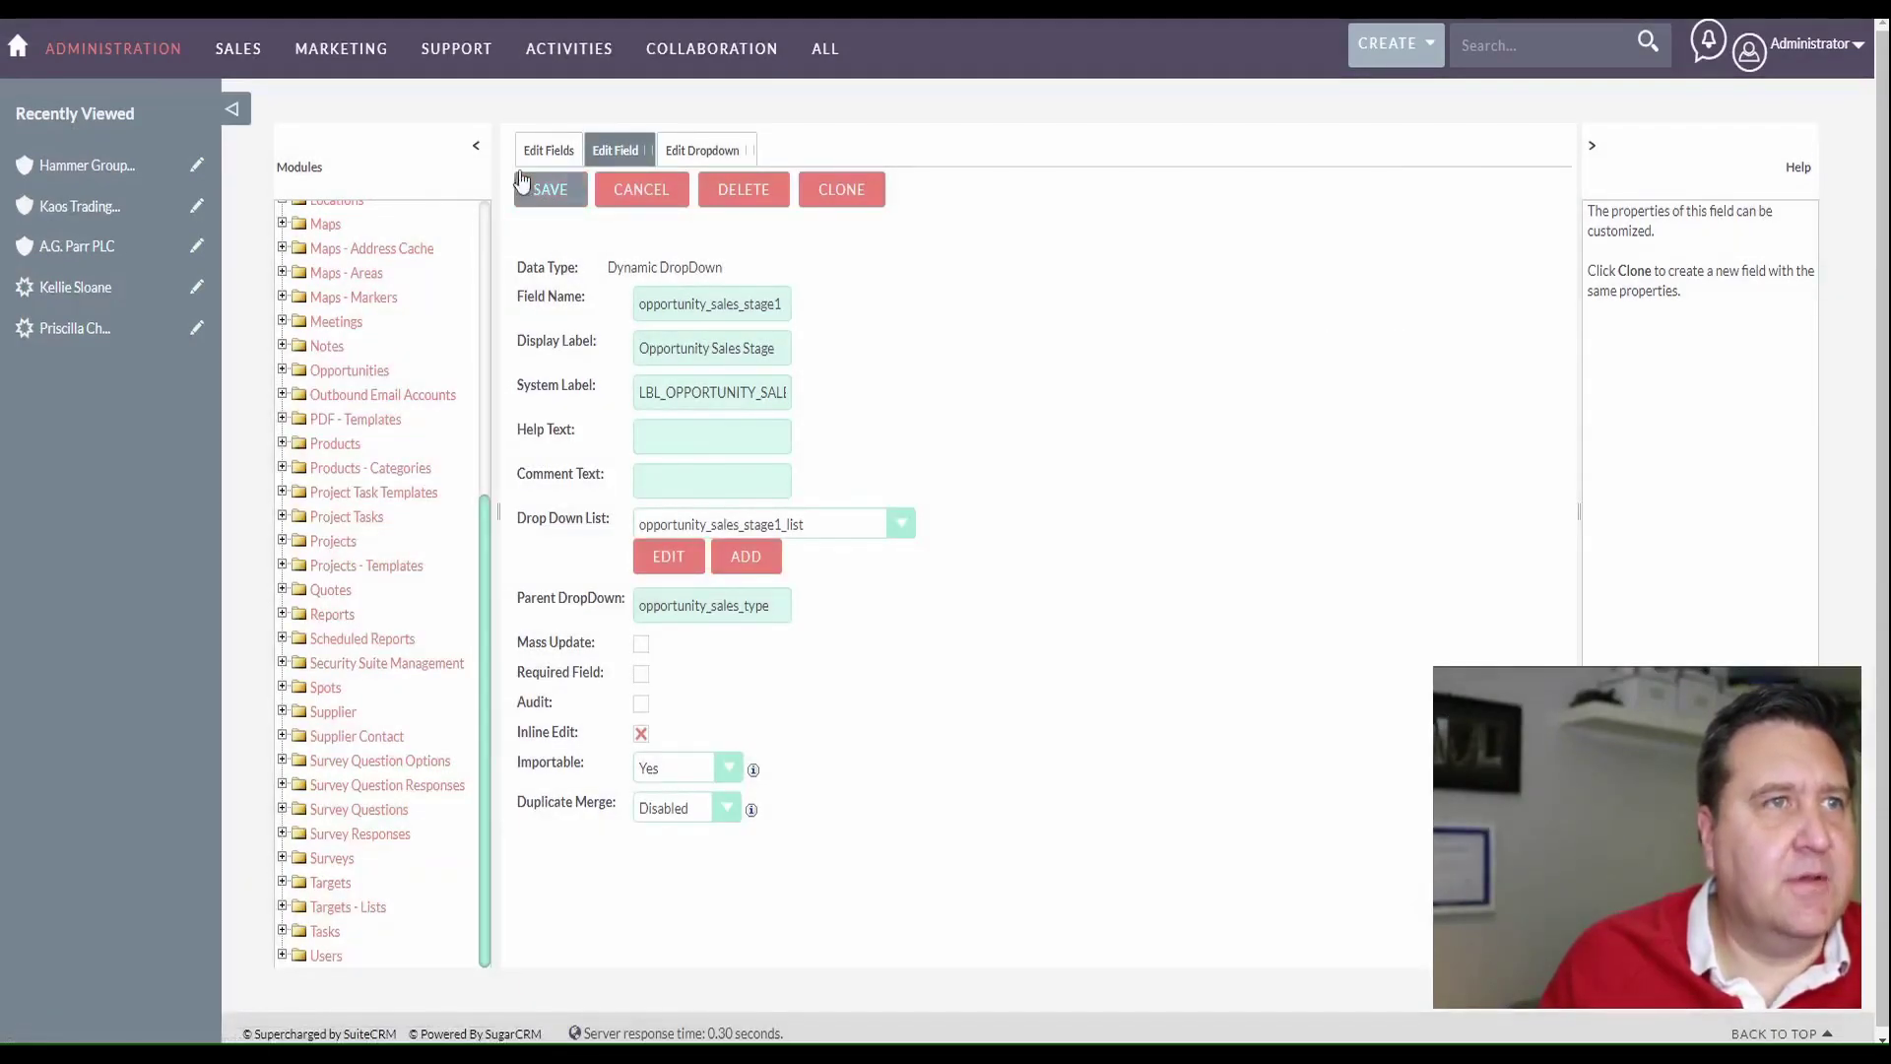
click(543, 147)
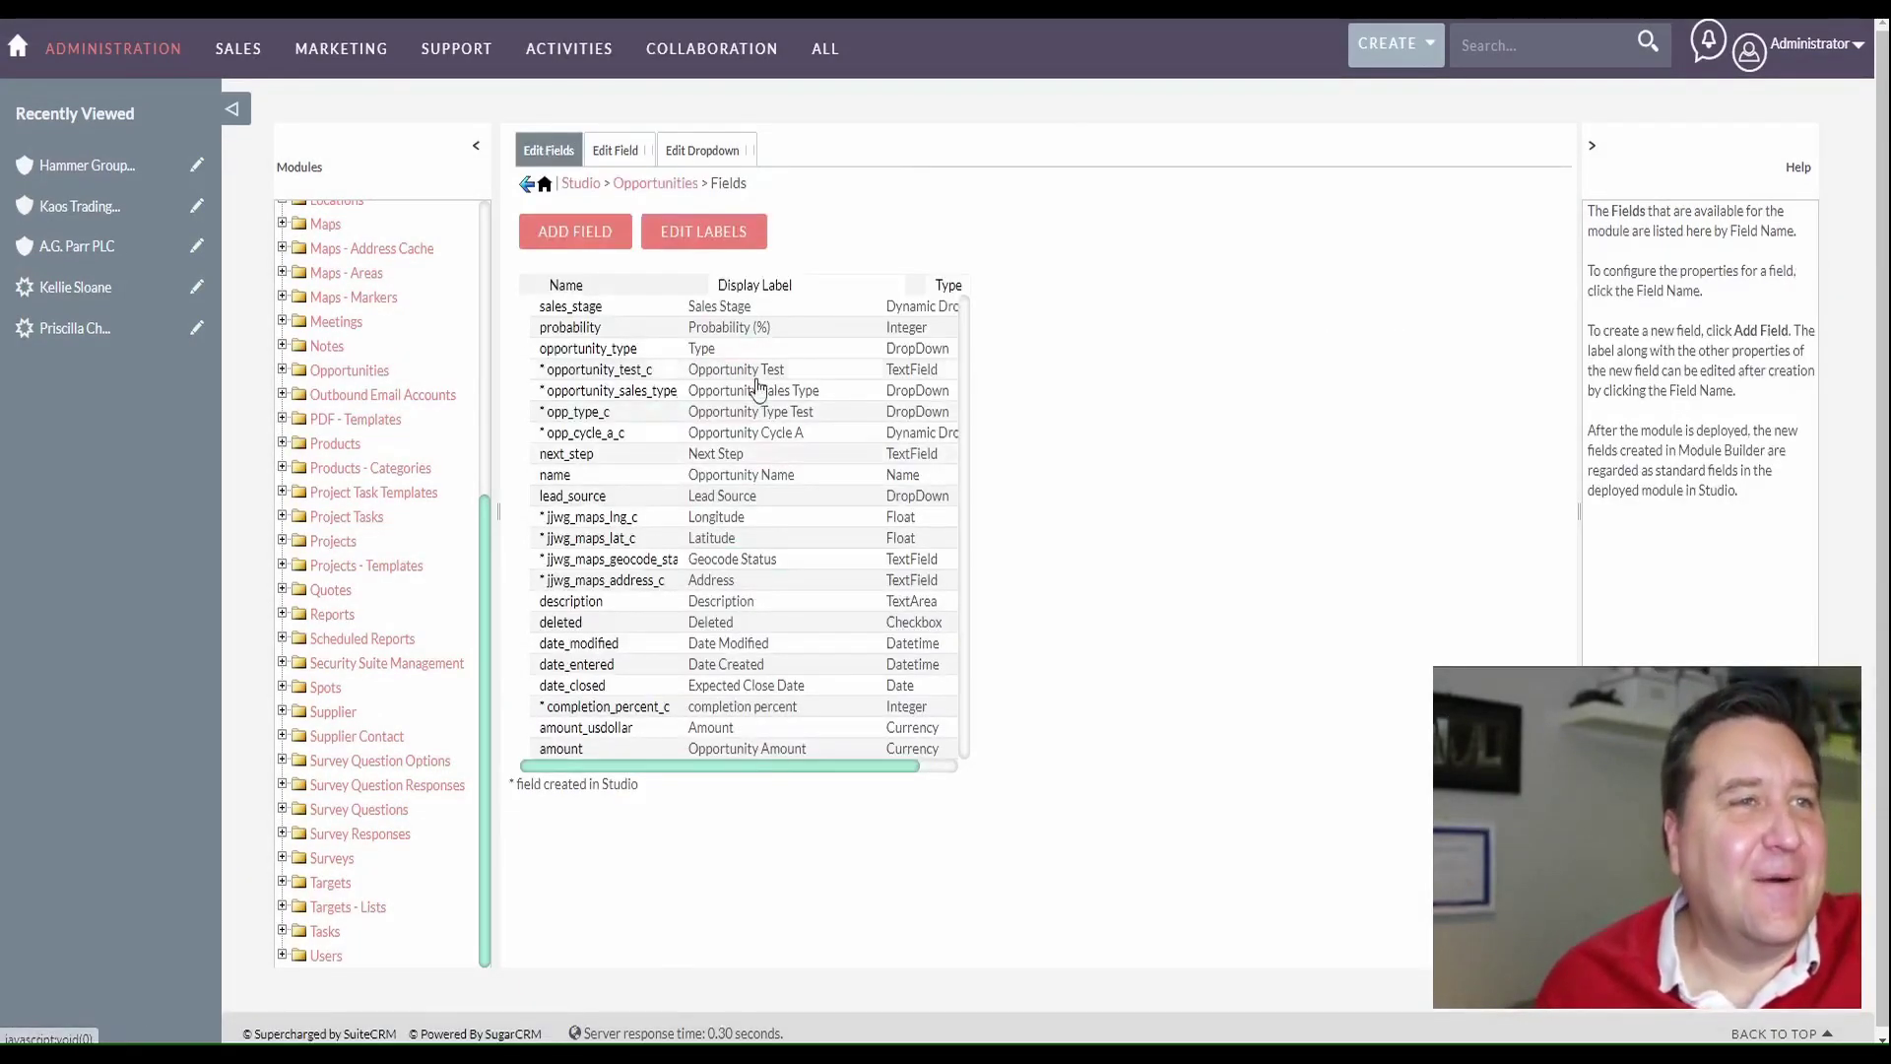
Confirm Opportunity Sales Stage appears in the Opportunities fields list, then return to the Opportunities Studio page
click(113, 47)
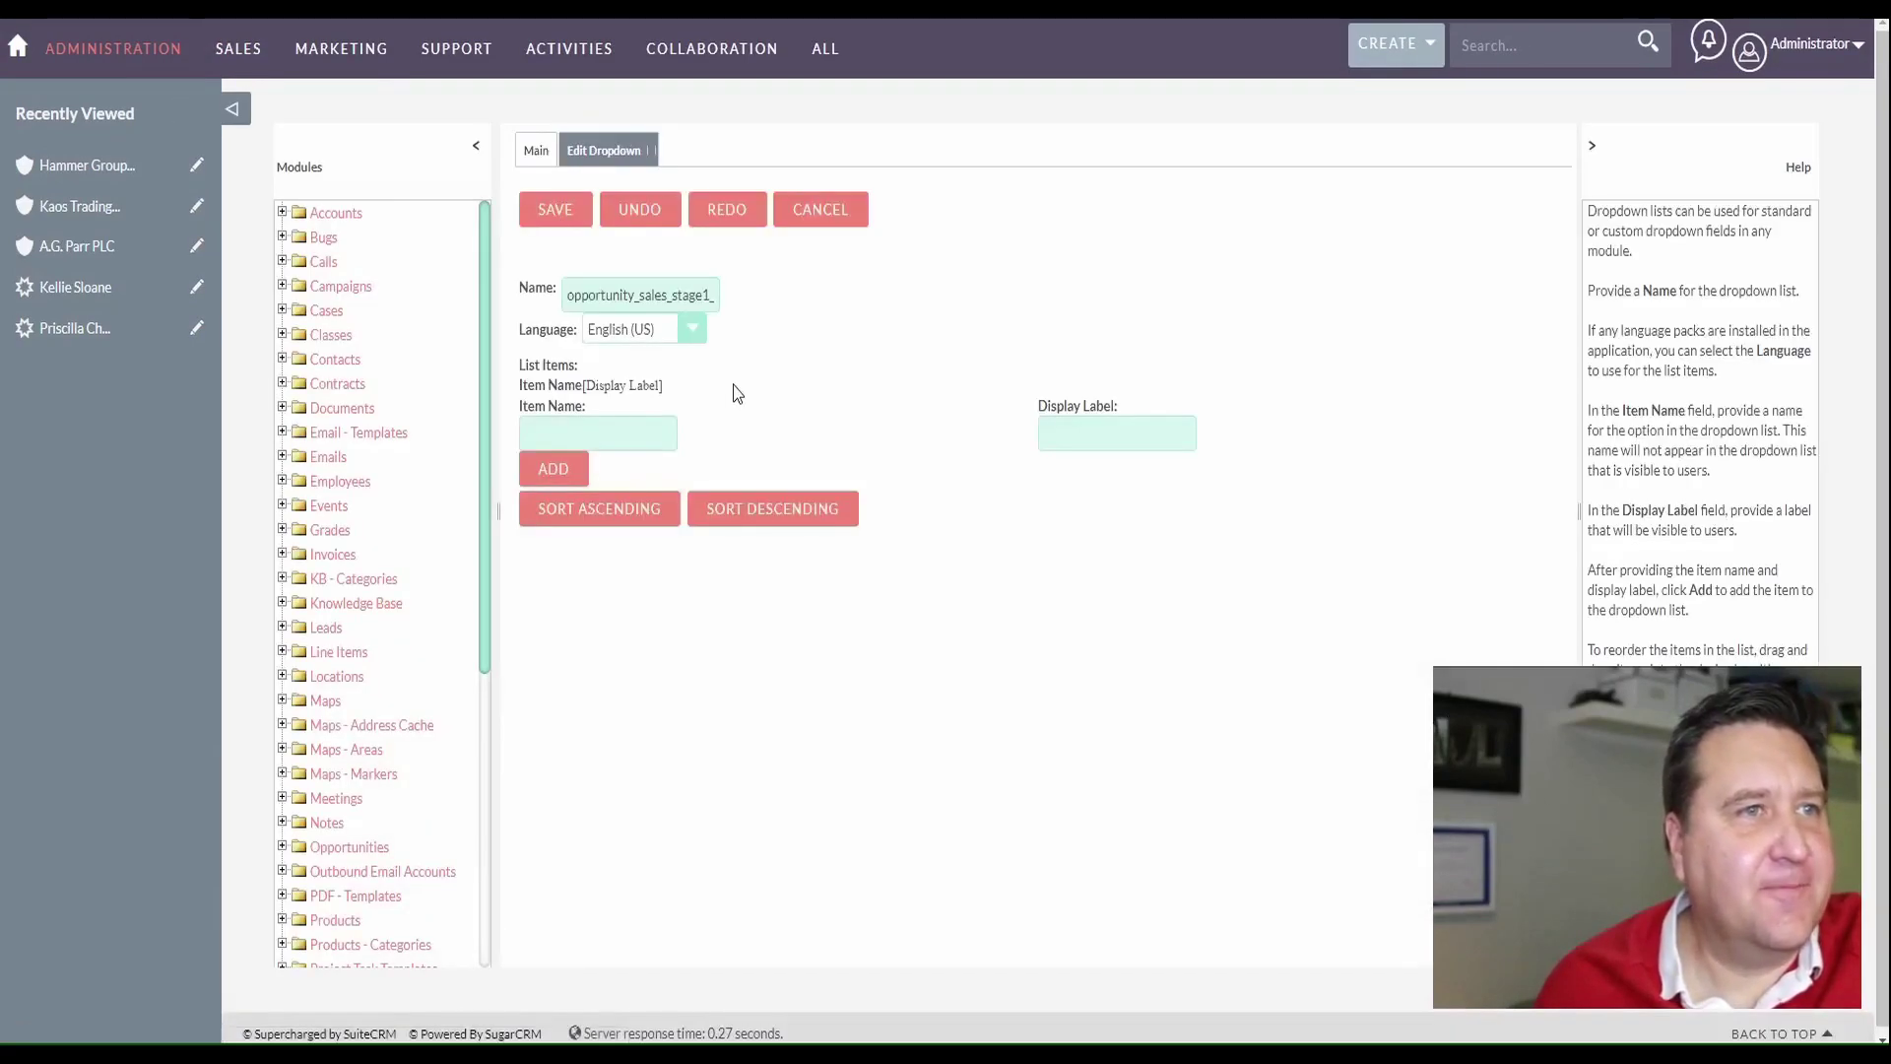
scroll(355, 738, down, 5)
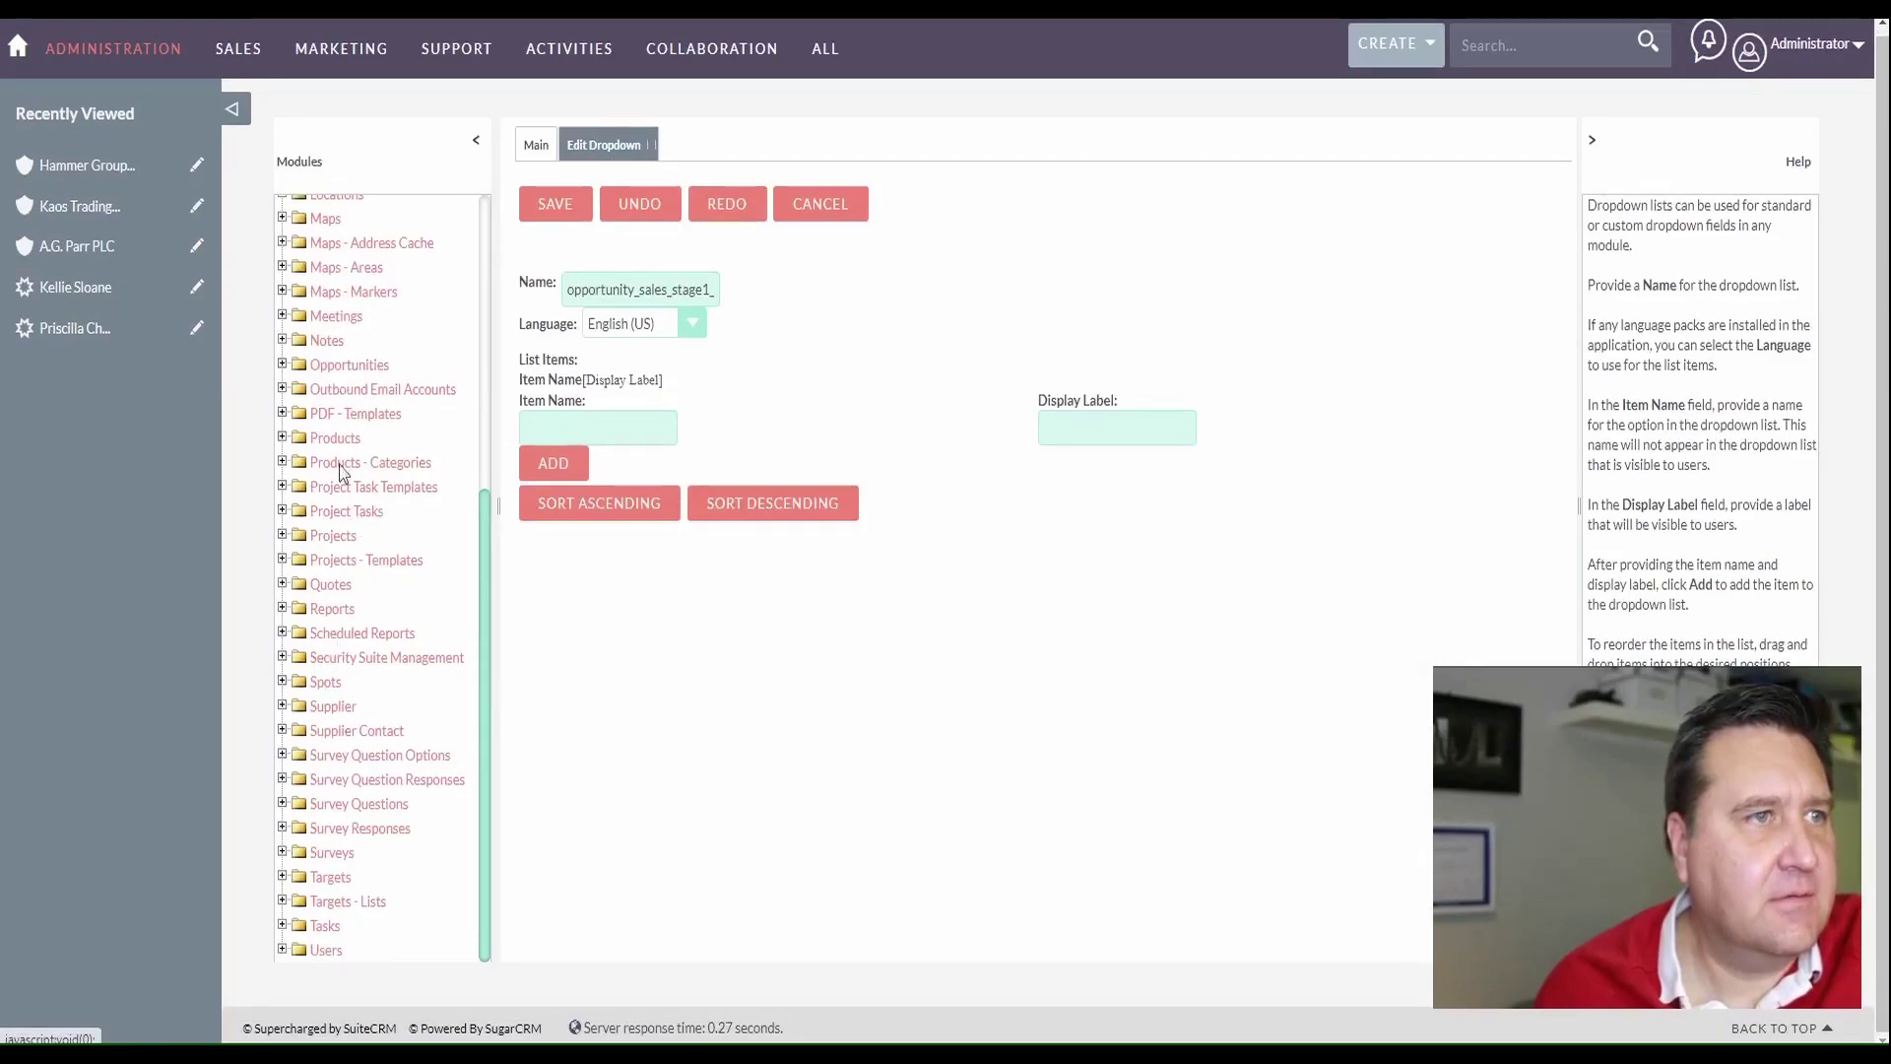
click(352, 367)
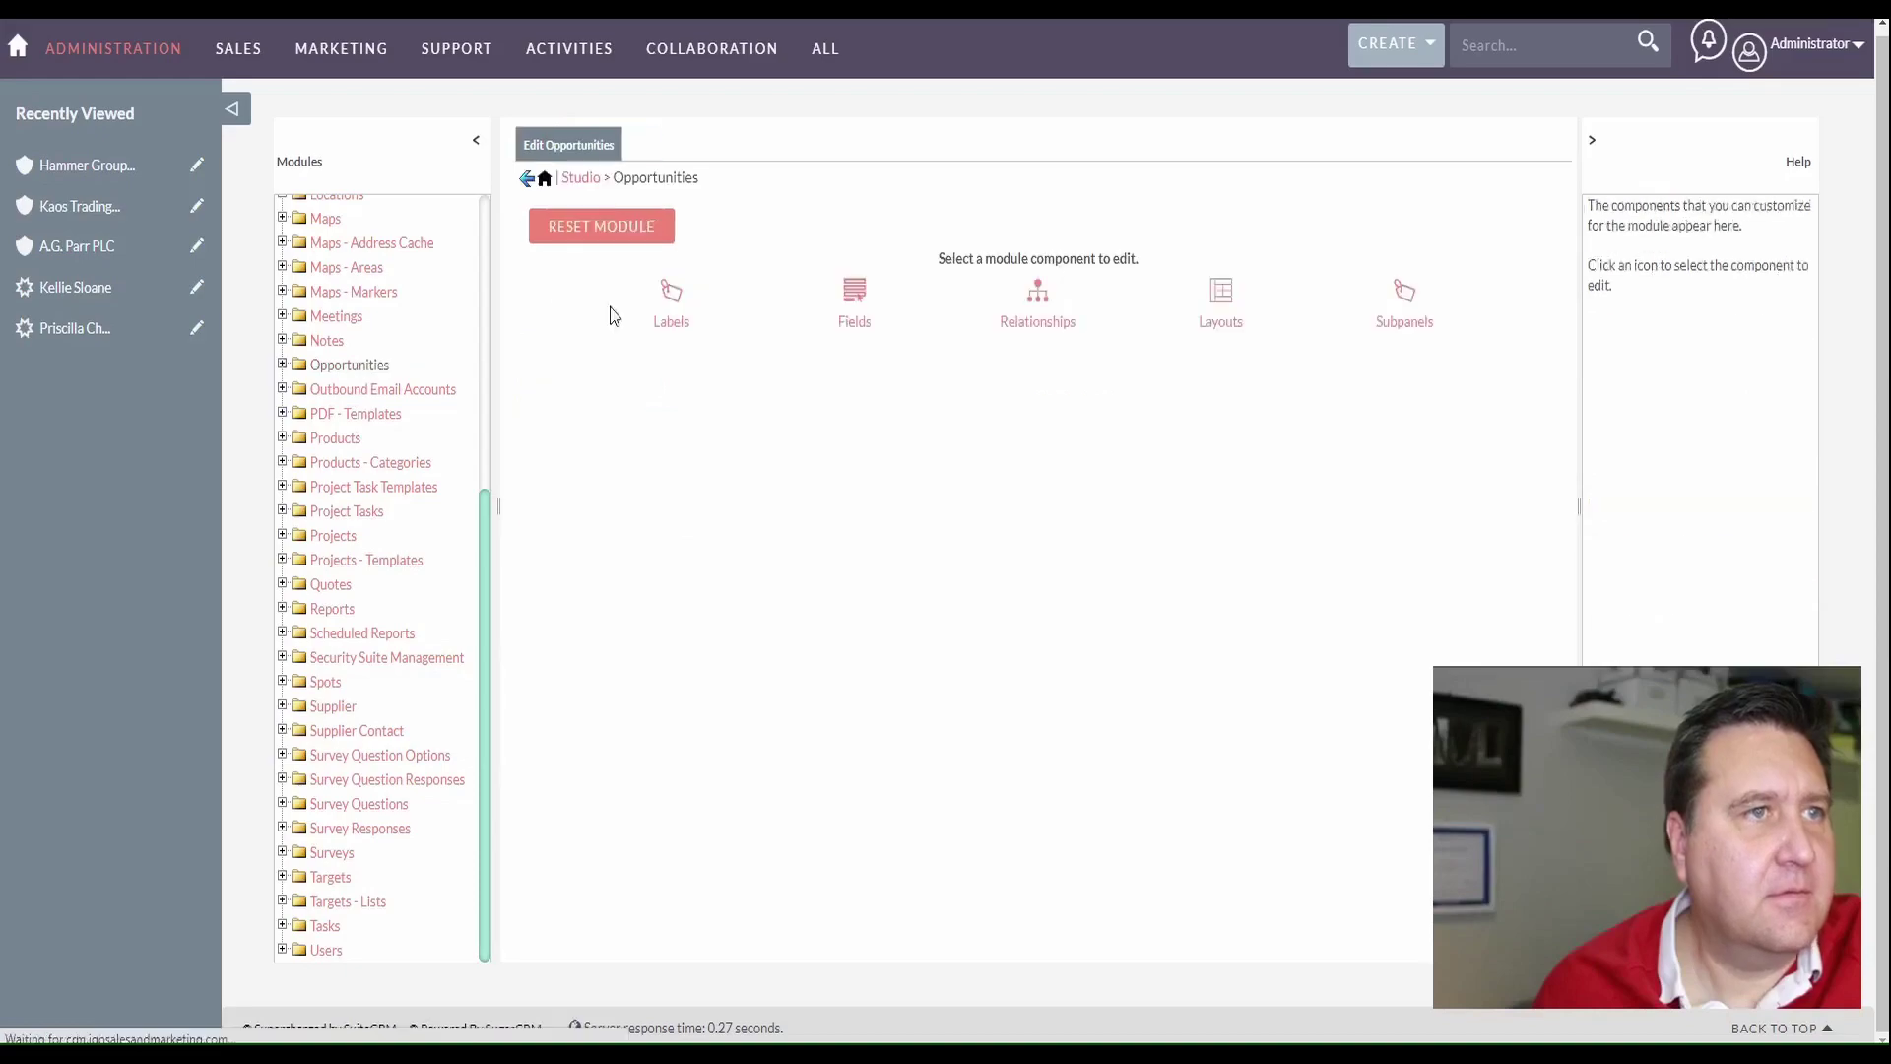
click(853, 306)
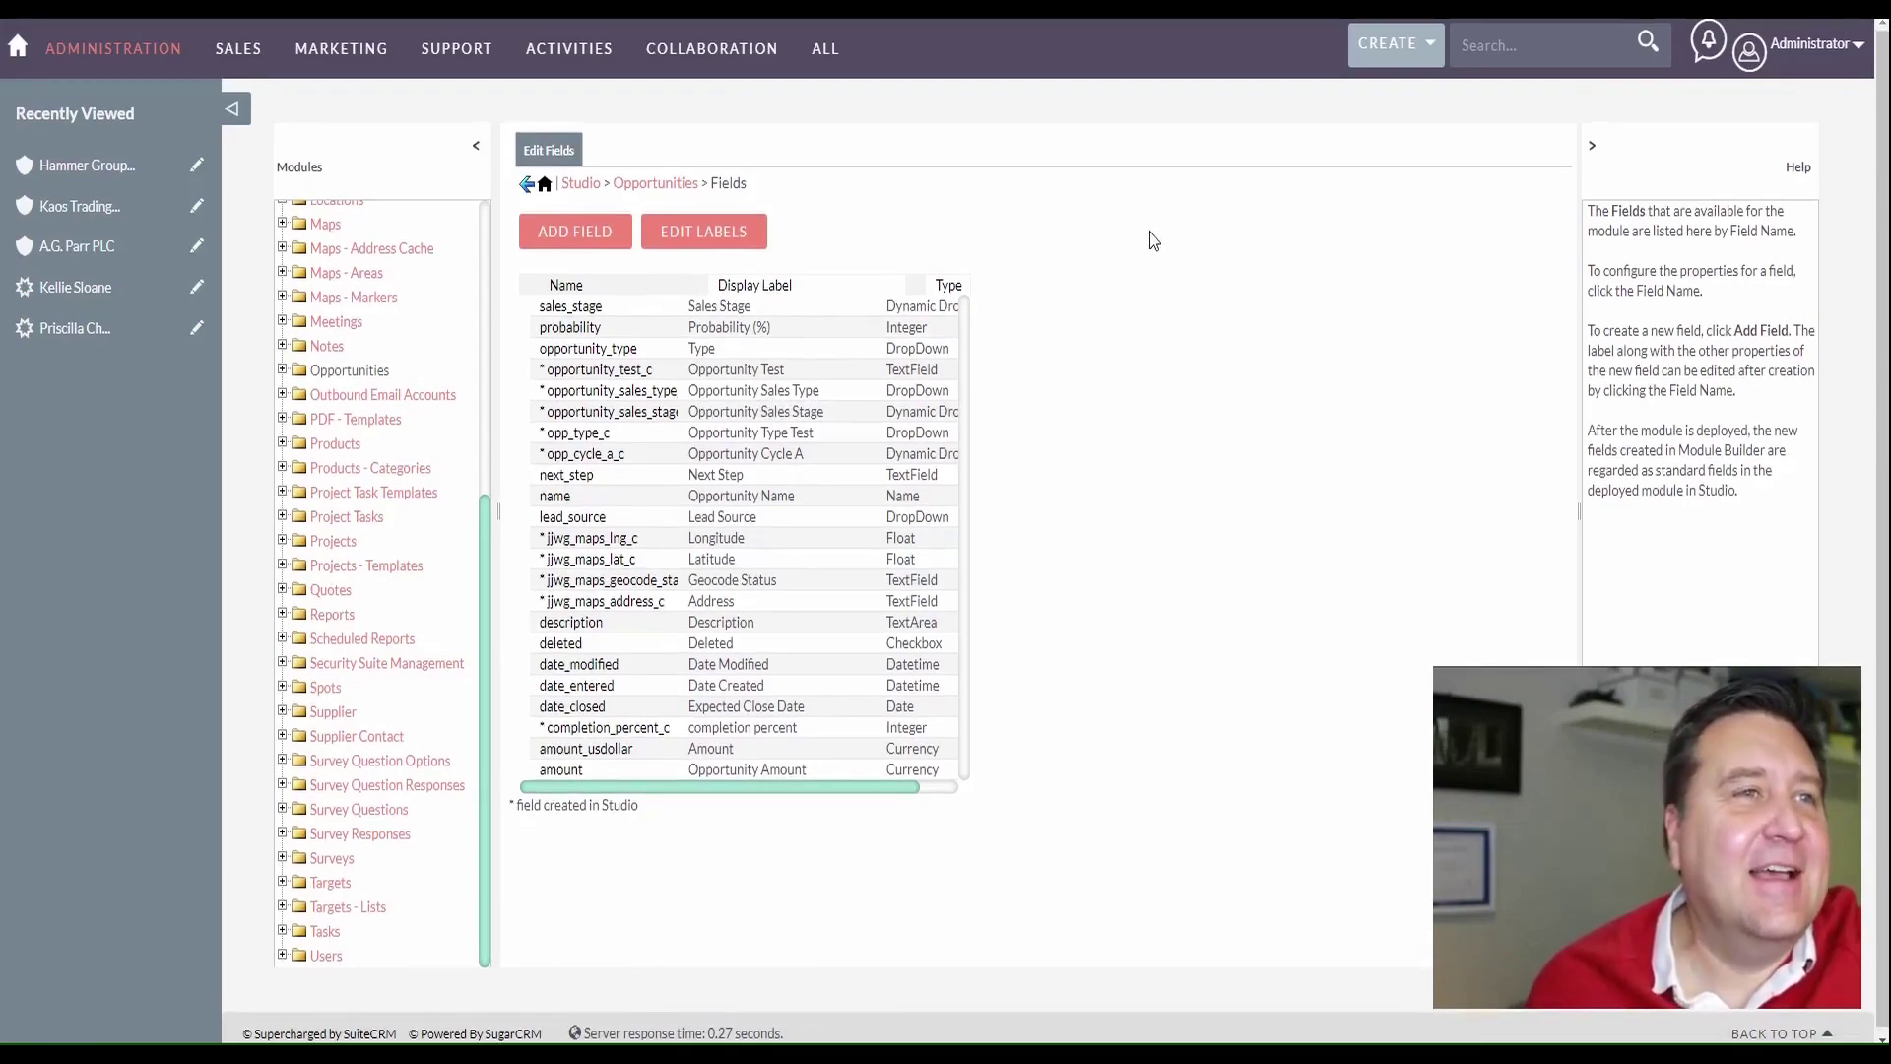
click(654, 186)
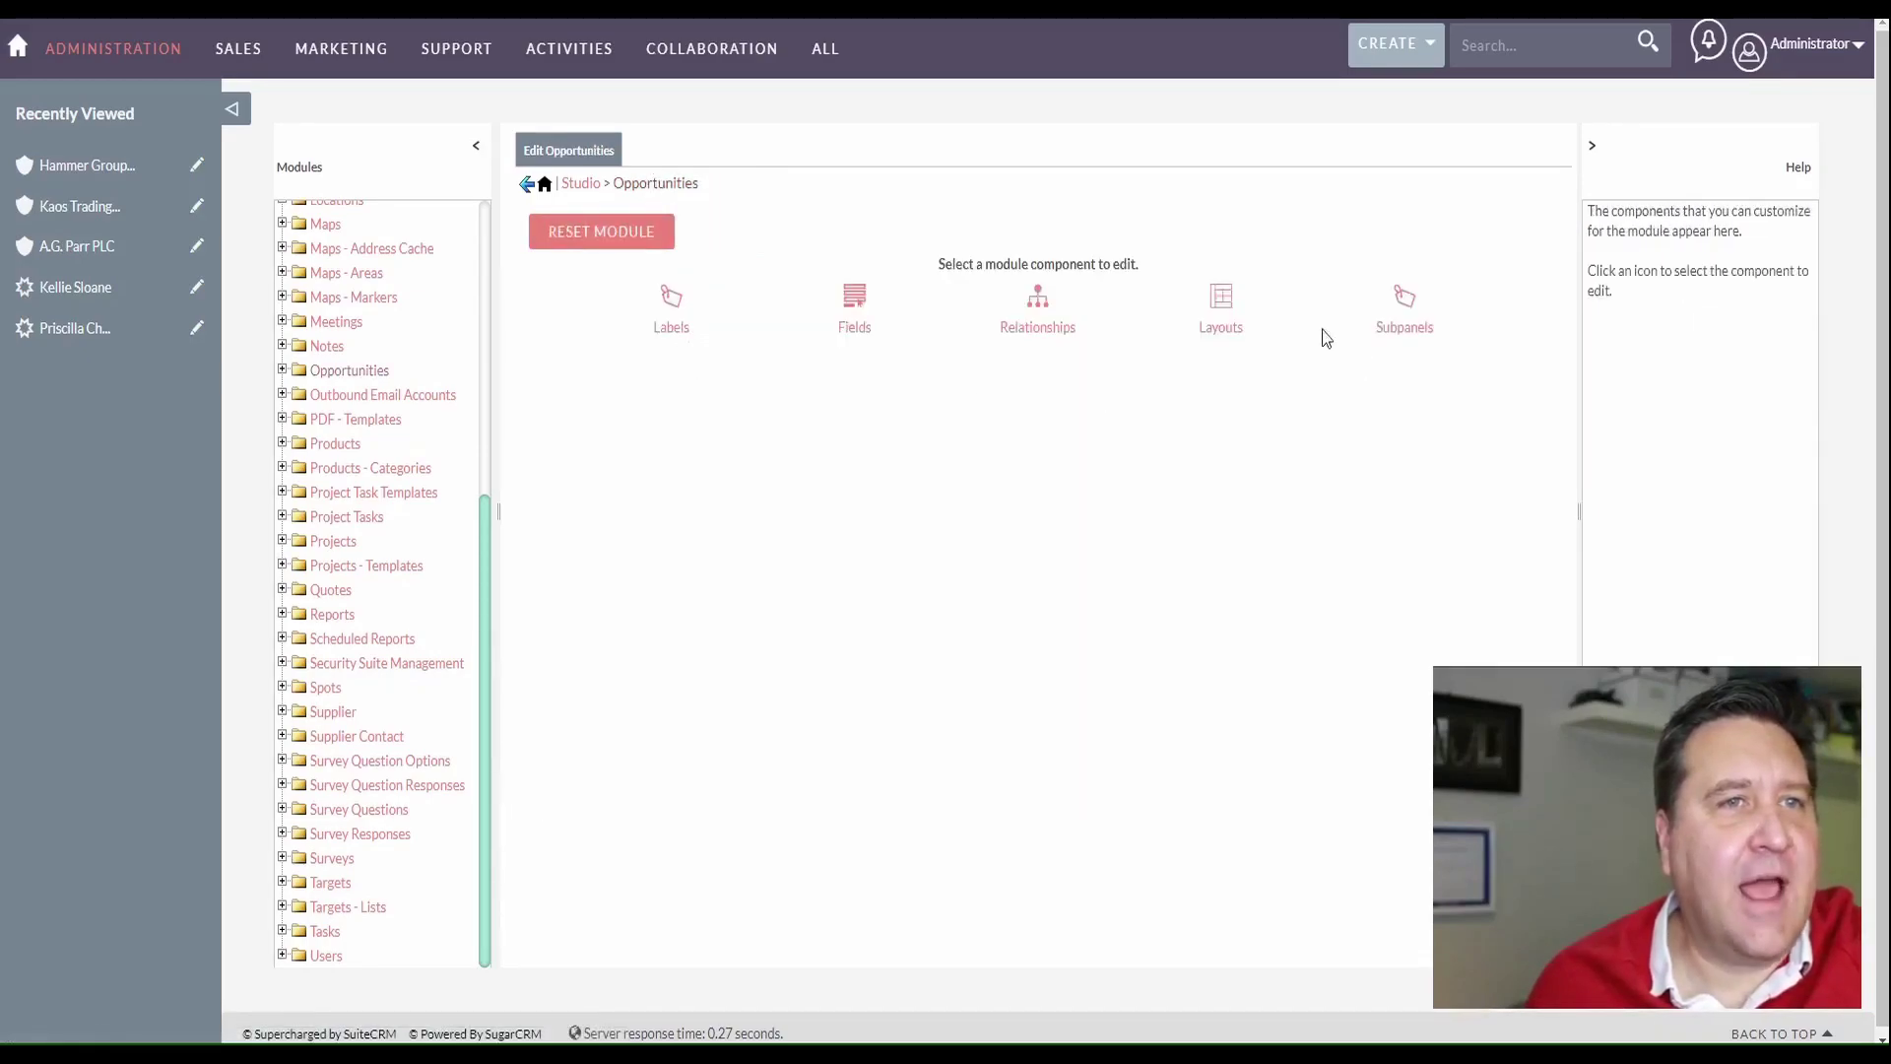
Open the Edit View layout from the Opportunities module's Layouts in Studio
click(1218, 320)
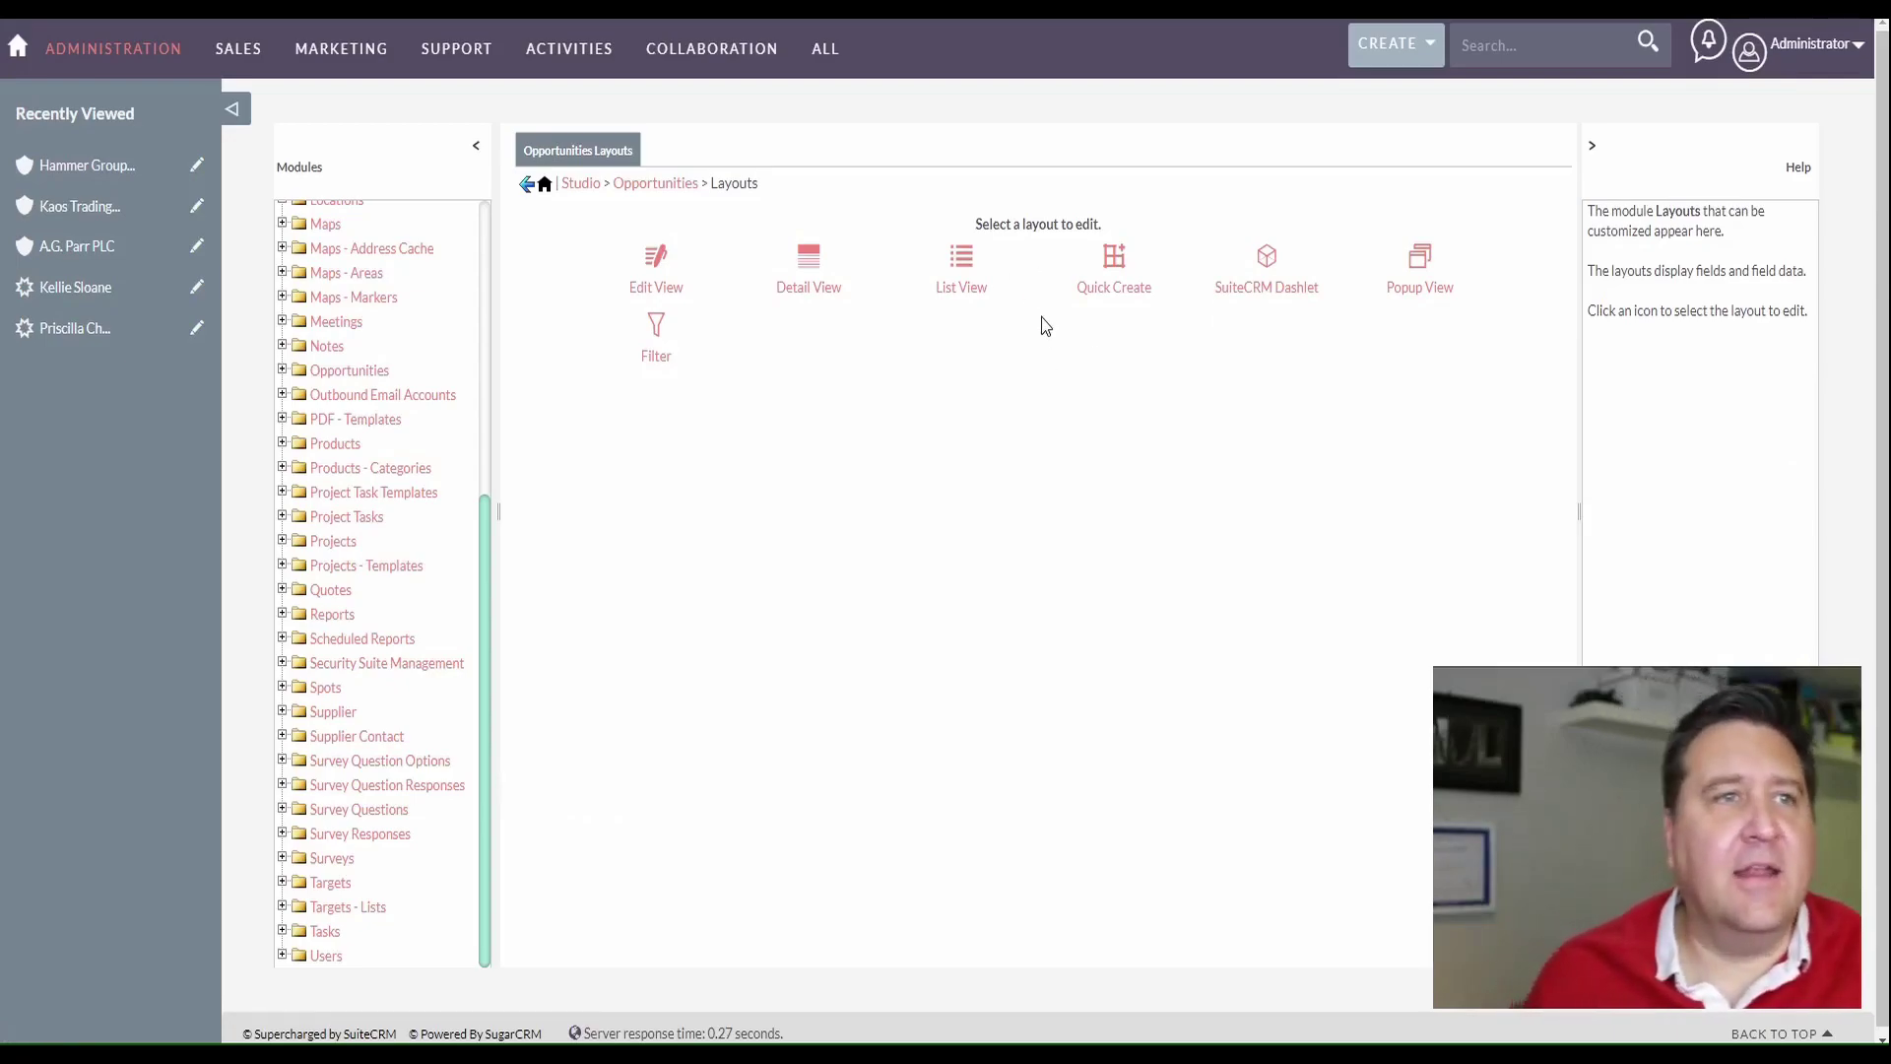
click(656, 258)
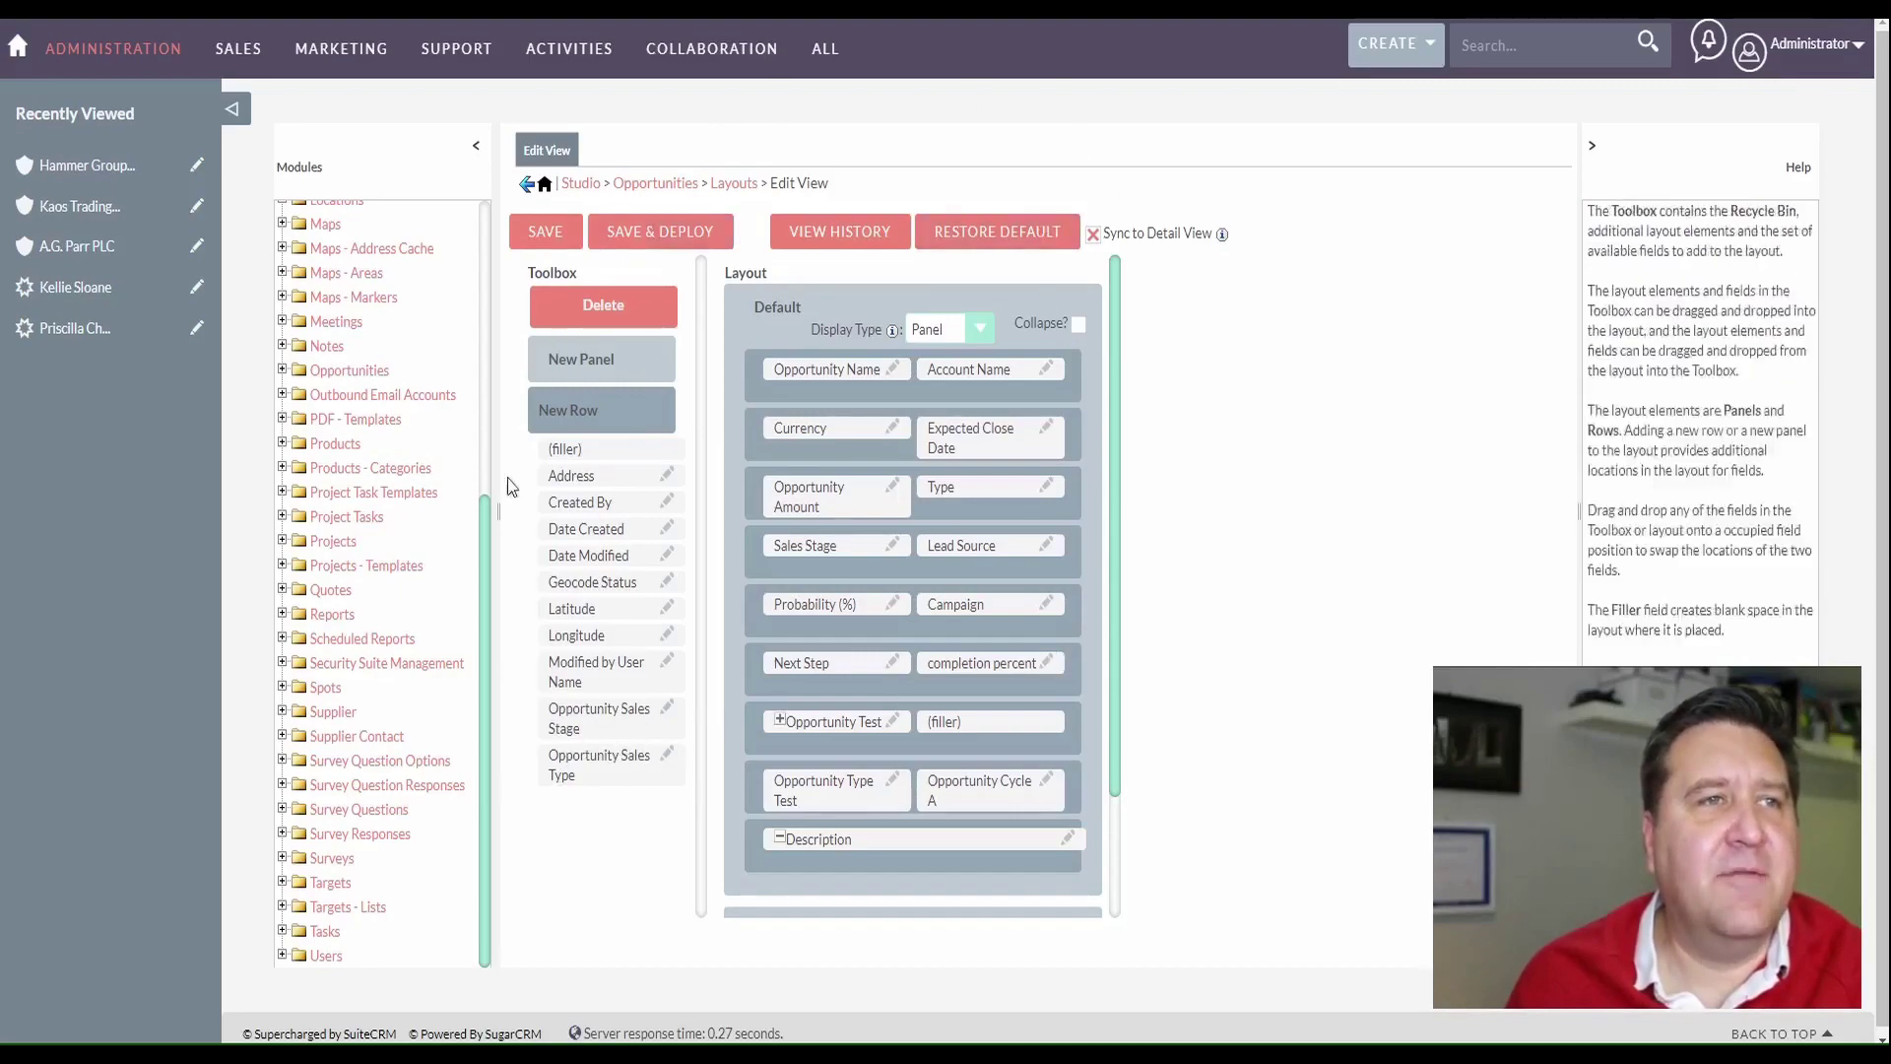
Enable Sync to Detail View and add a row under Sales Stage holding Opportunity Sales Type and Opportunity Sales Stage
click(1092, 233)
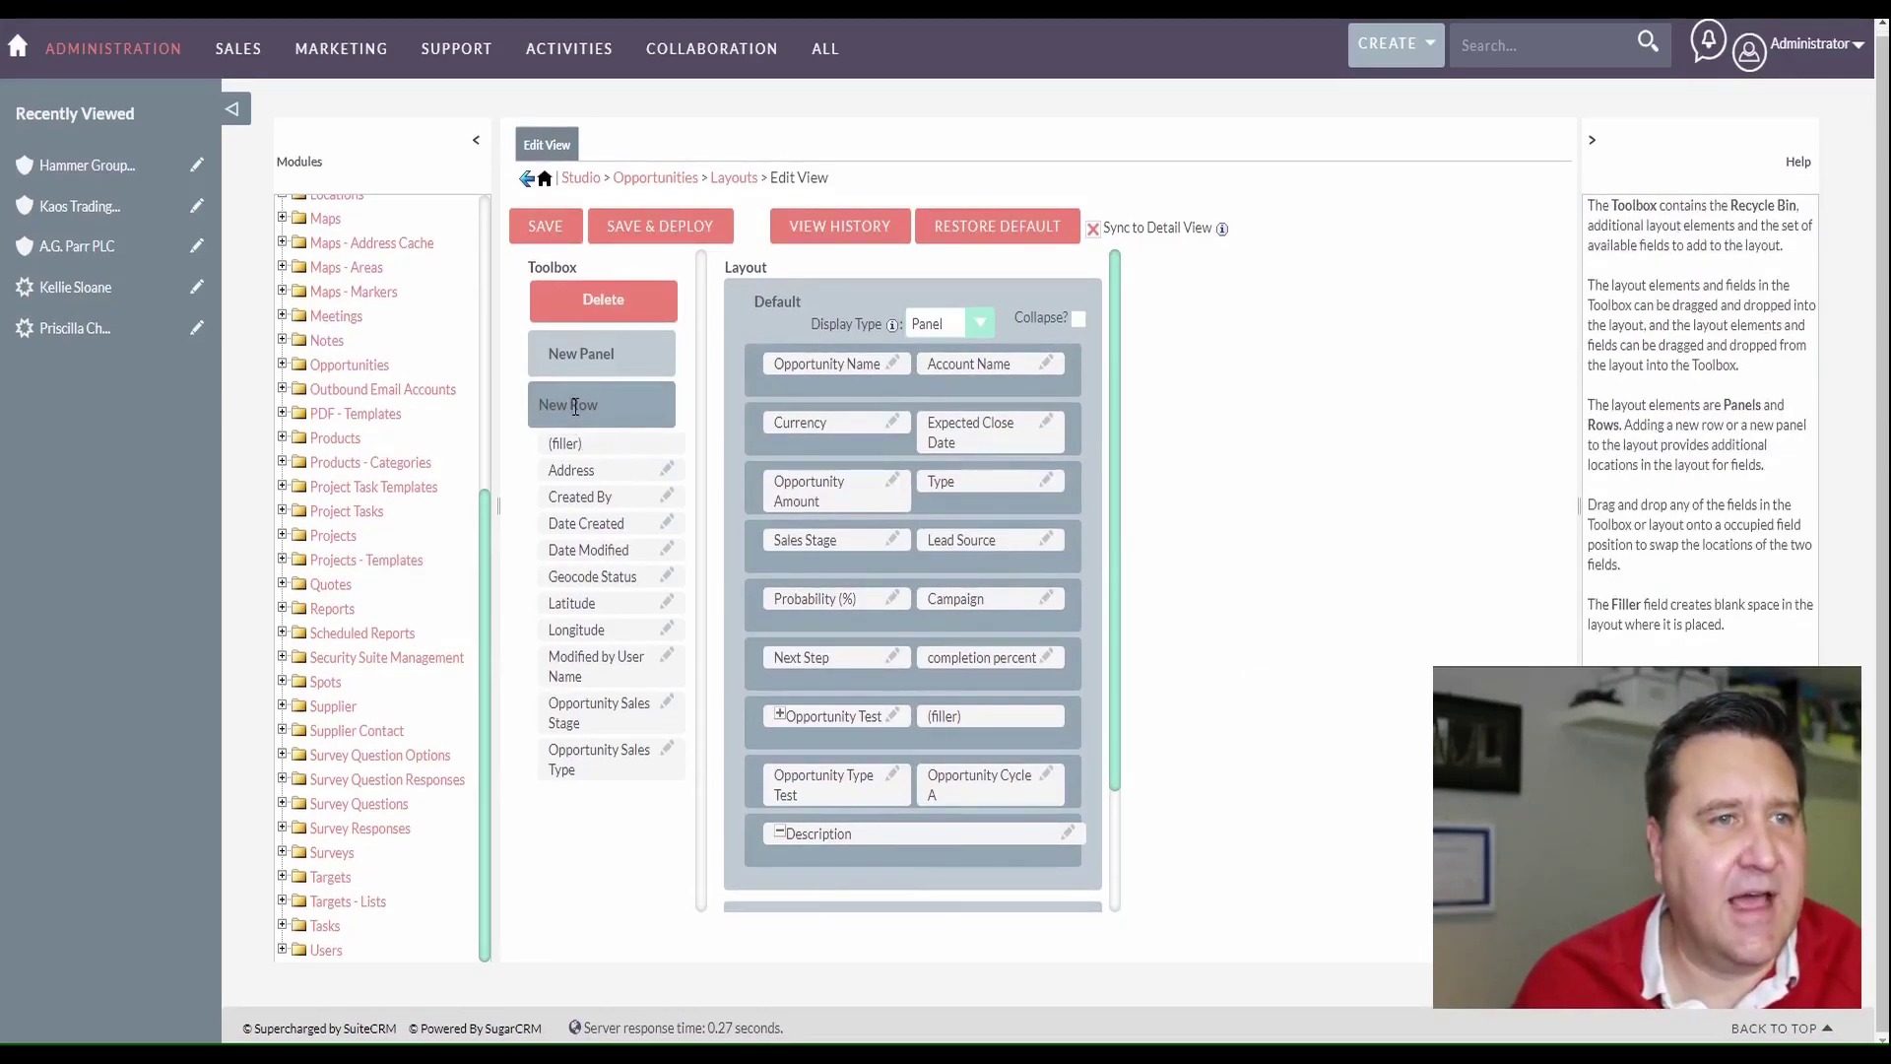
drag(575, 407, 866, 603)
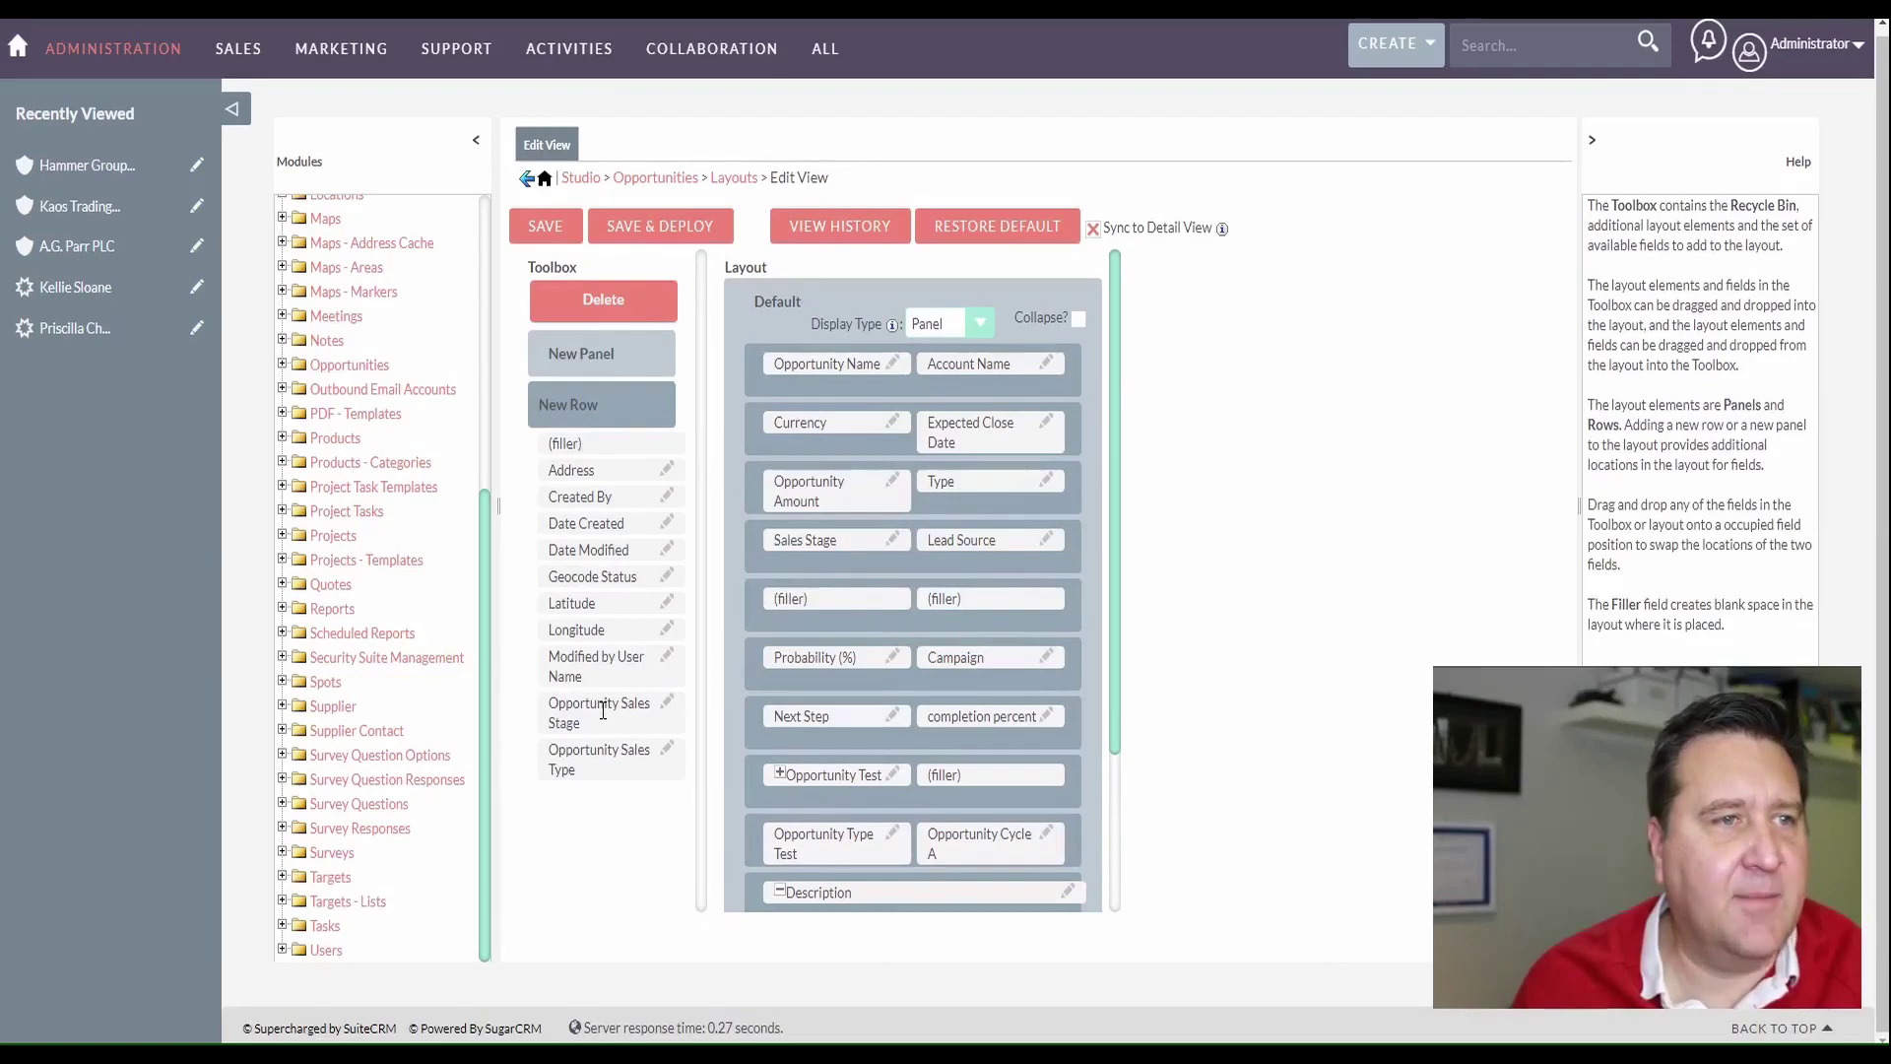
drag(604, 761, 827, 598)
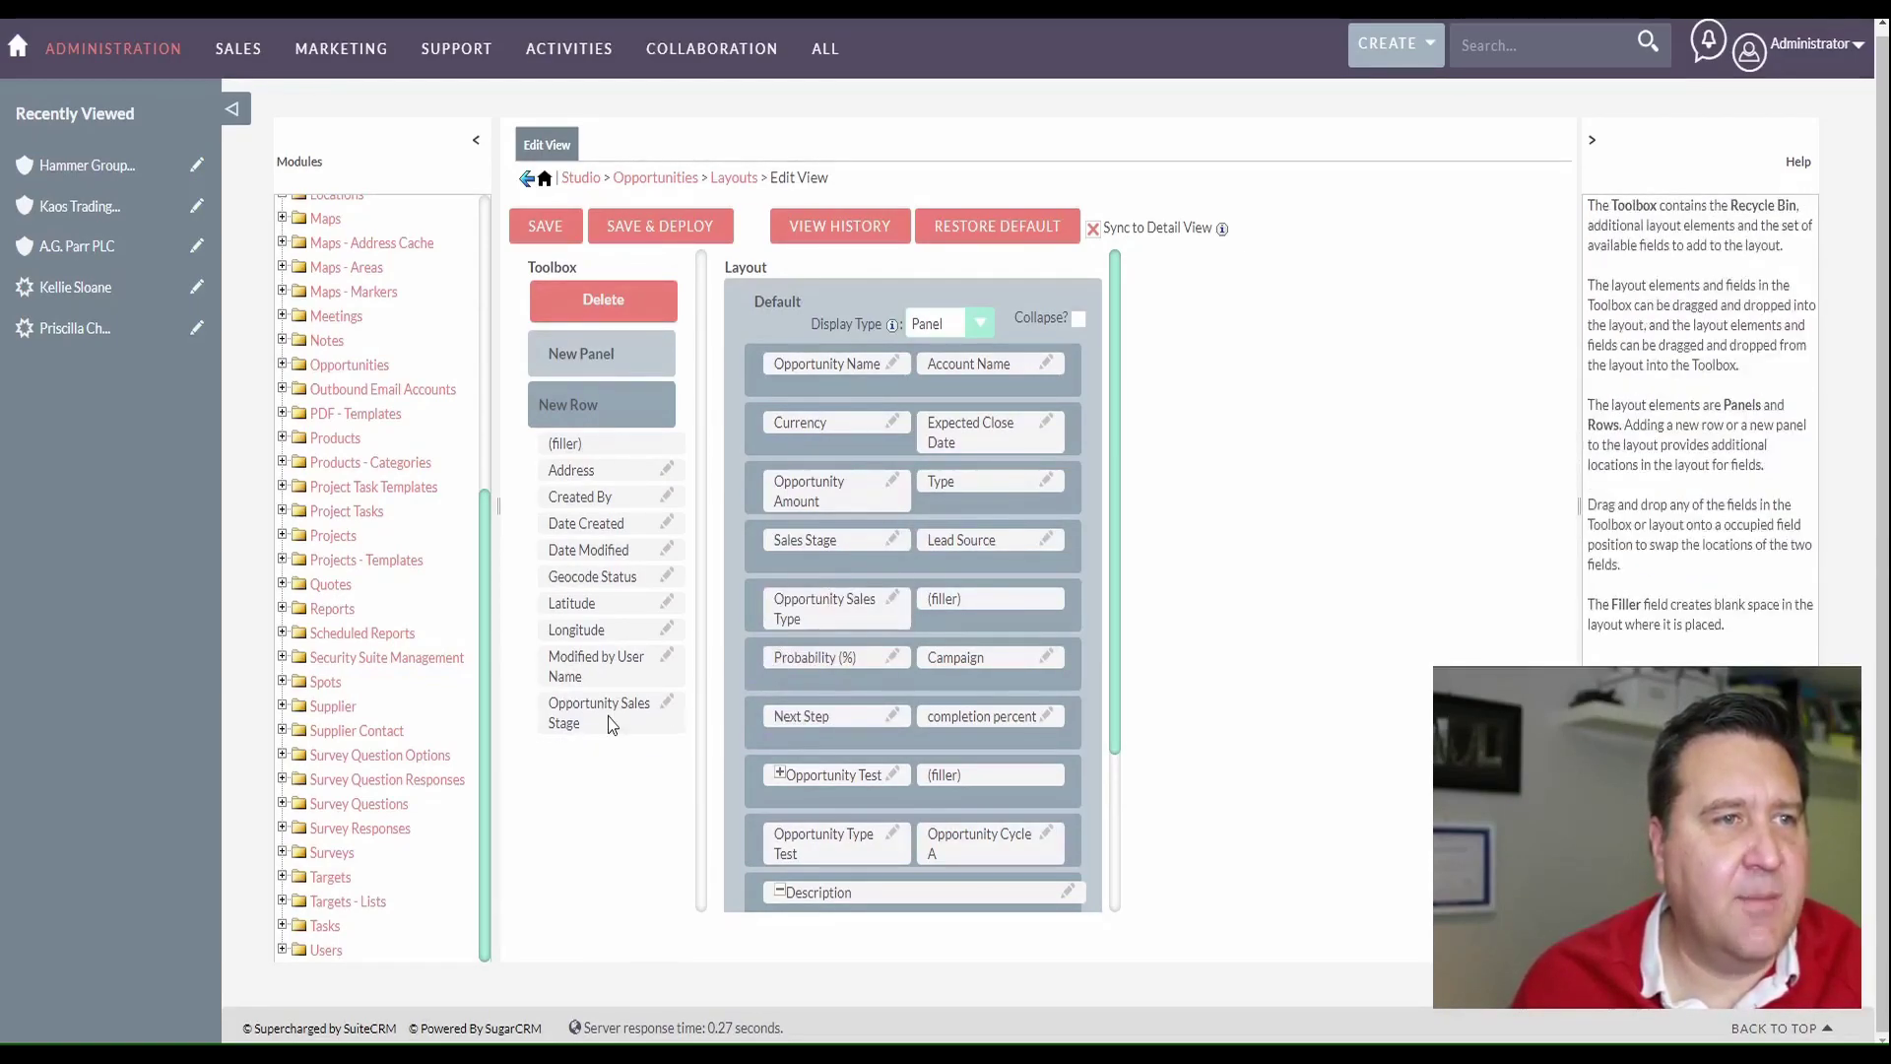
drag(610, 719, 997, 613)
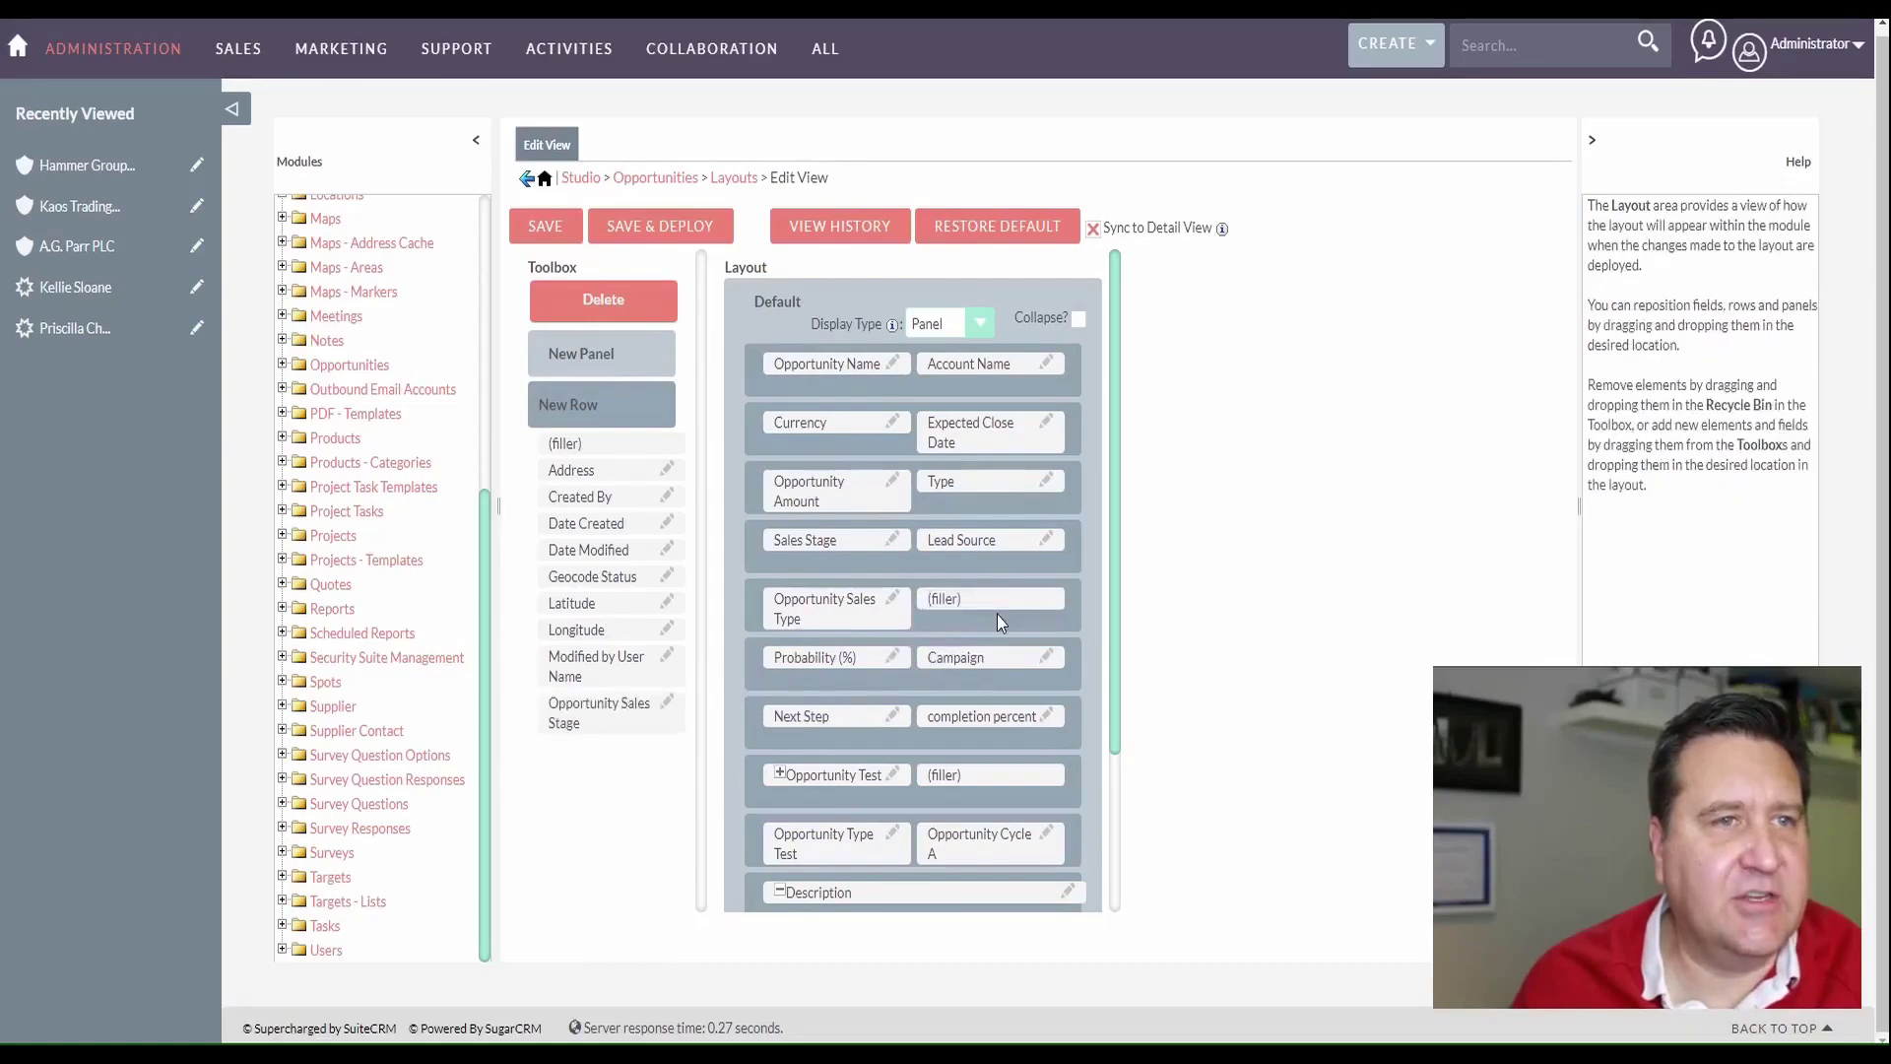
drag(597, 717, 979, 606)
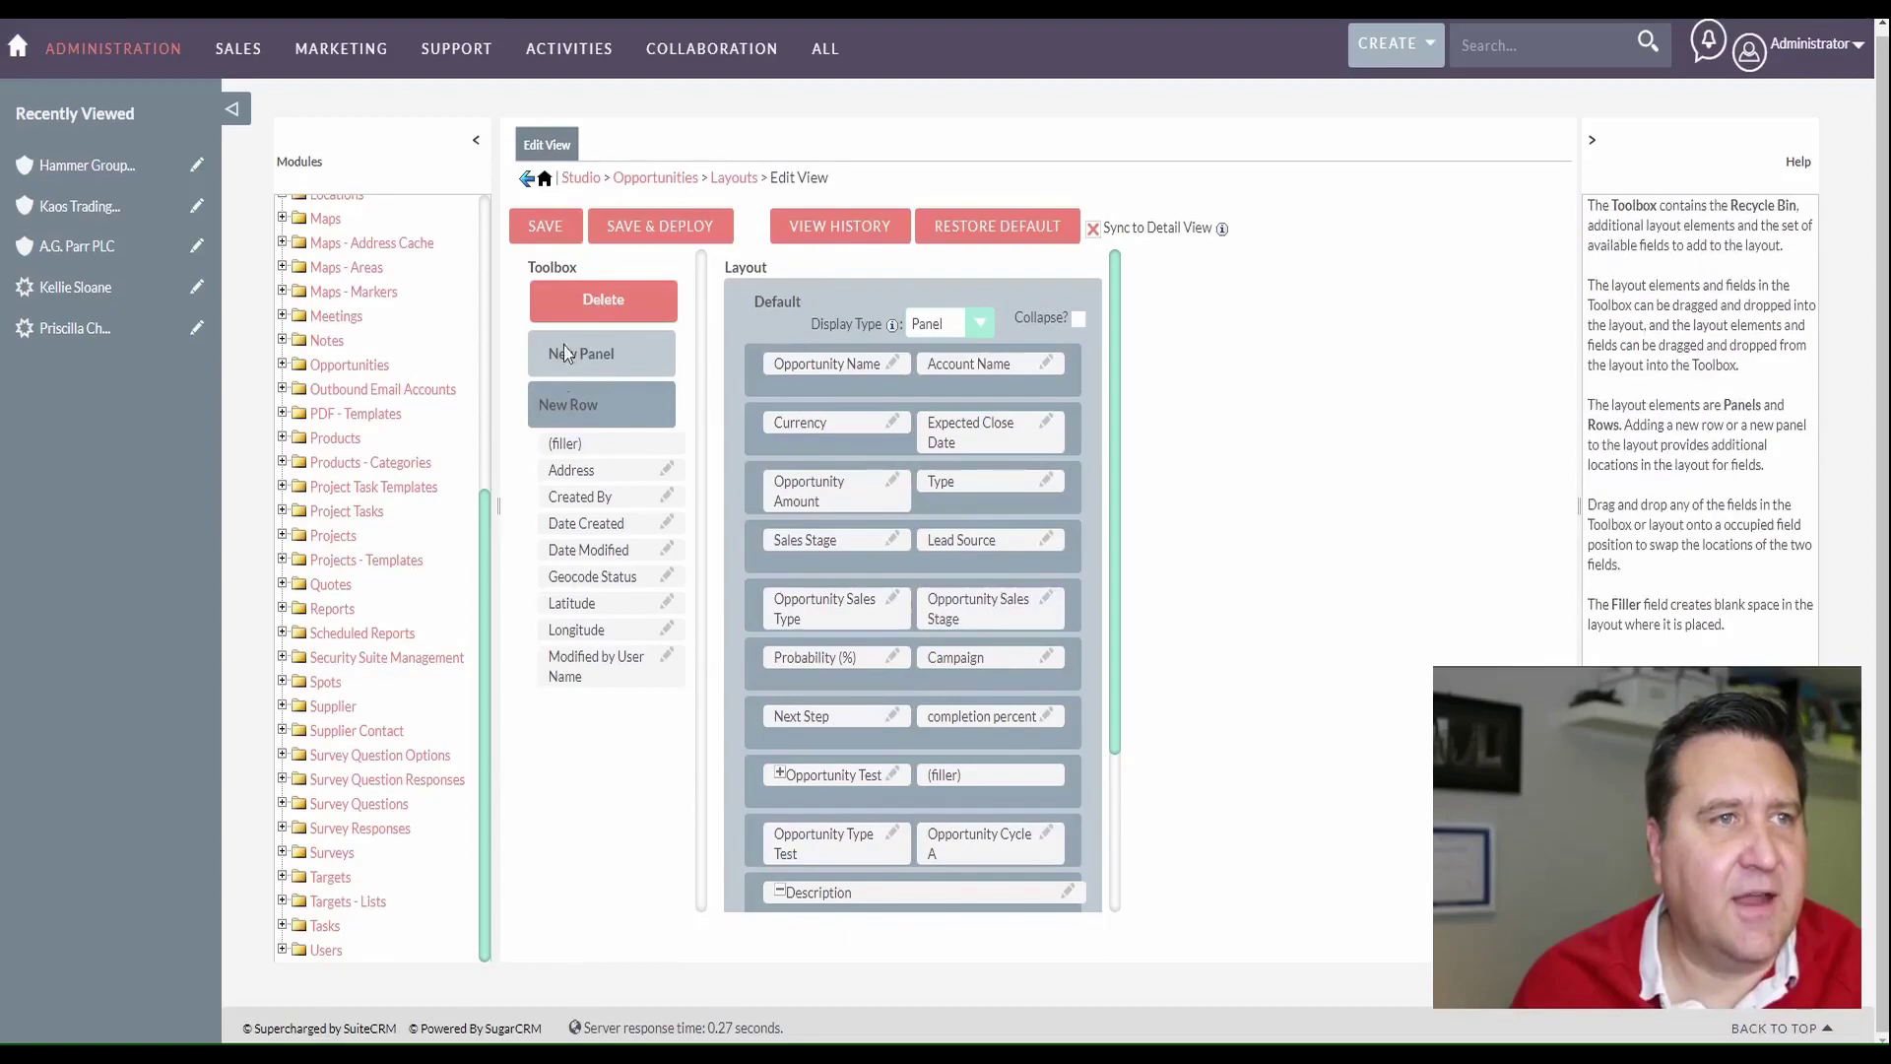
Save and deploy the Opportunities Edit View layout, then dismiss the success message
click(672, 227)
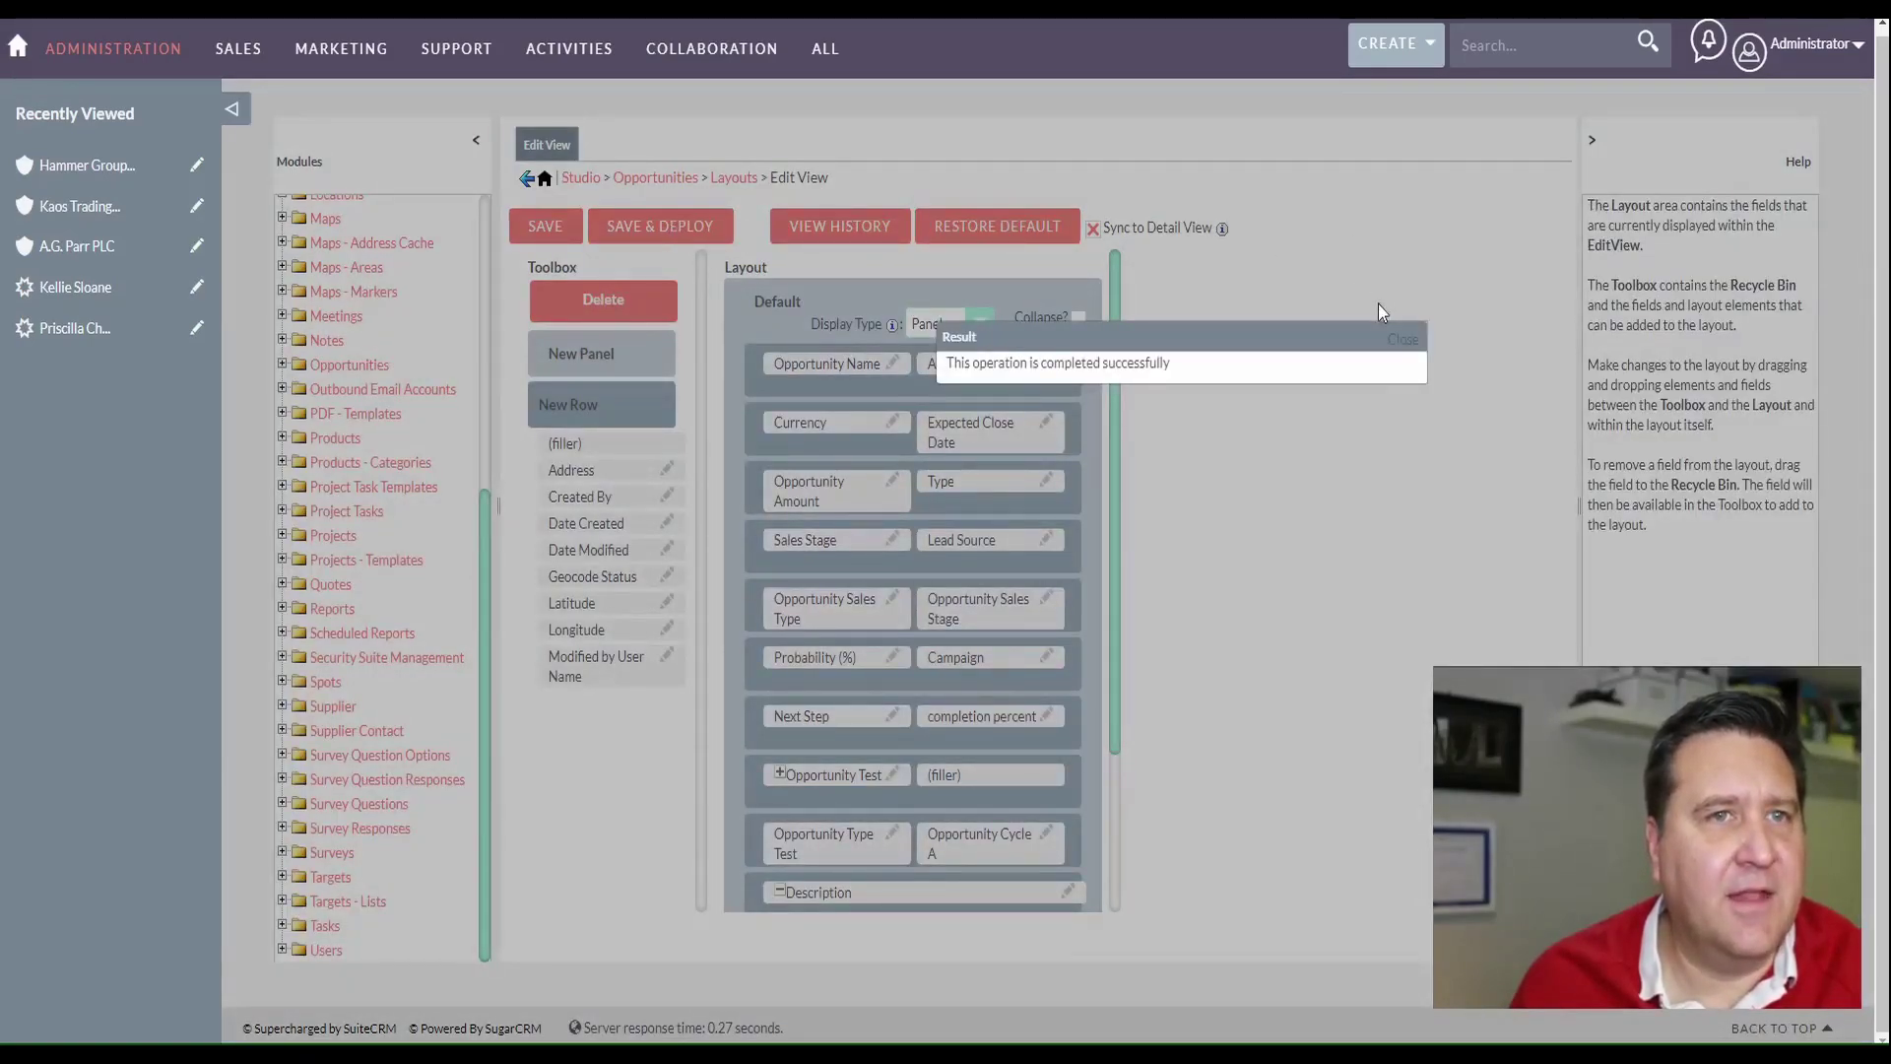
click(1402, 339)
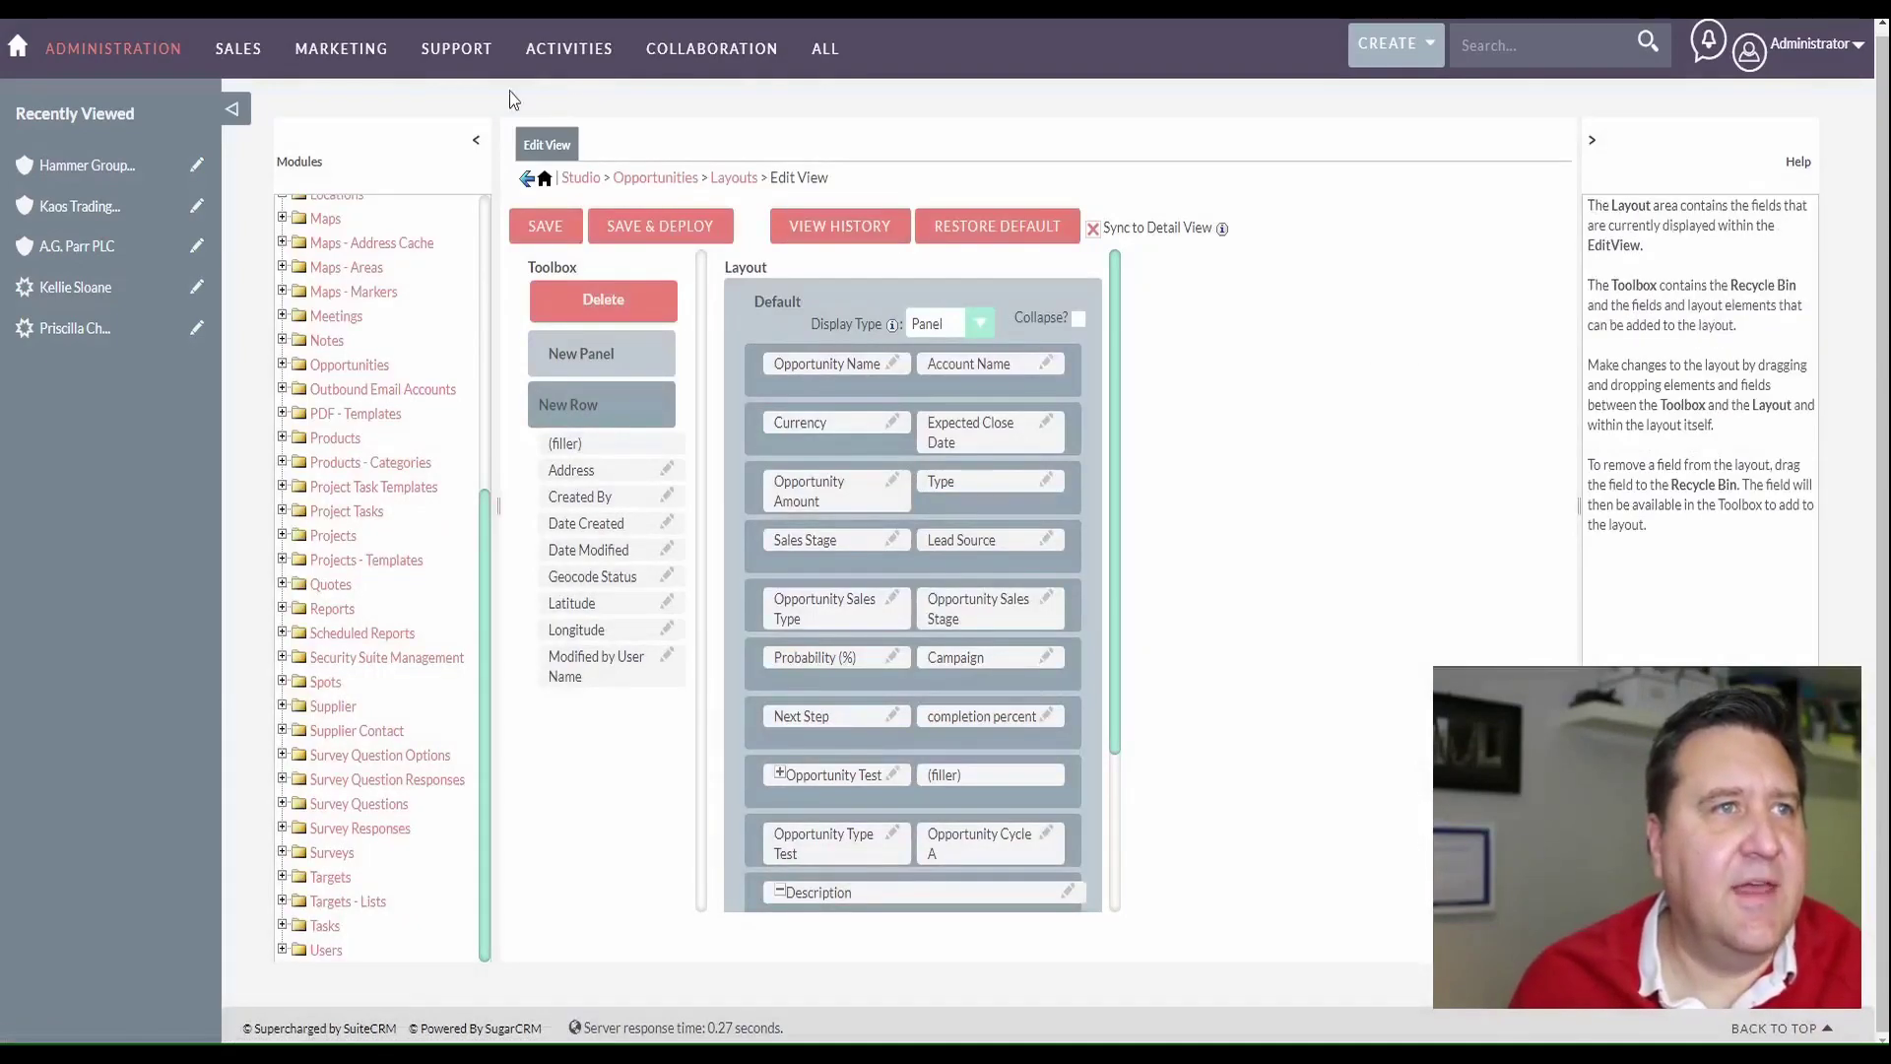
mouse_move(355, 54)
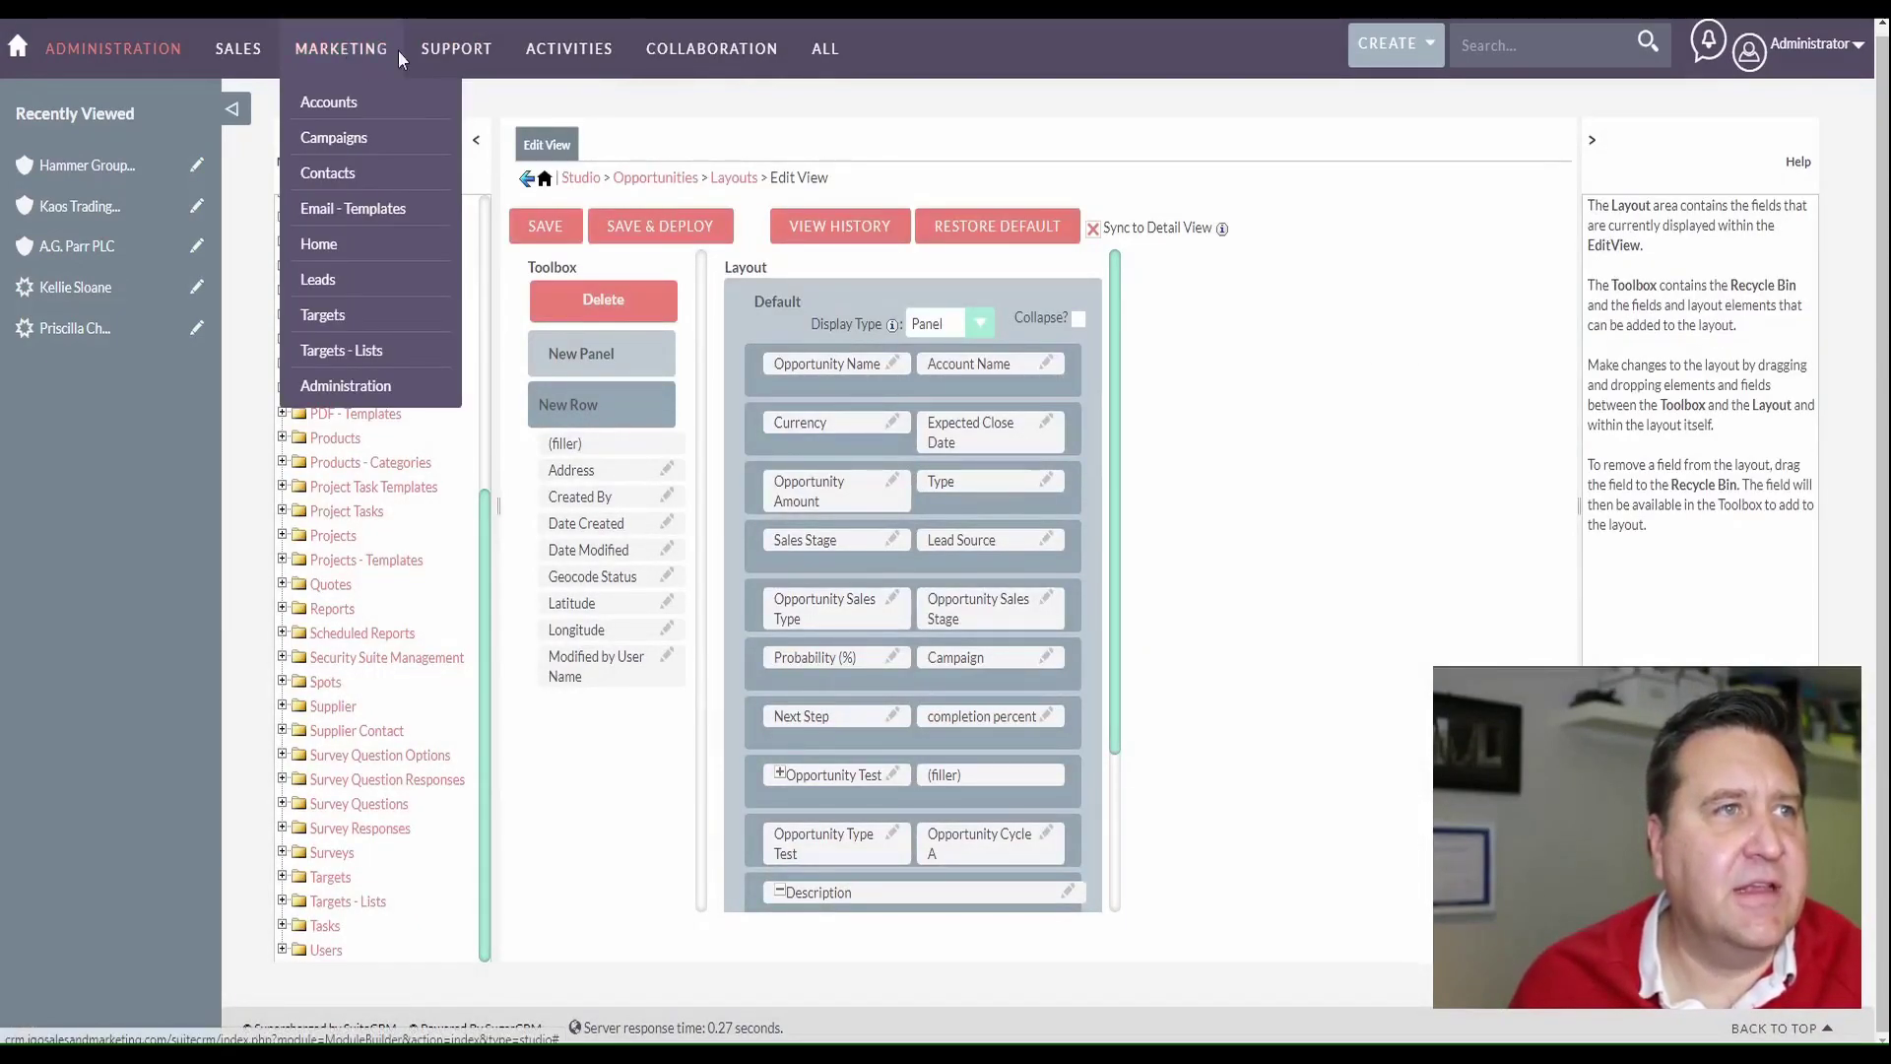
Open the $5000 deal opportunity from the Opportunities list for editing
mouse_move(453, 81)
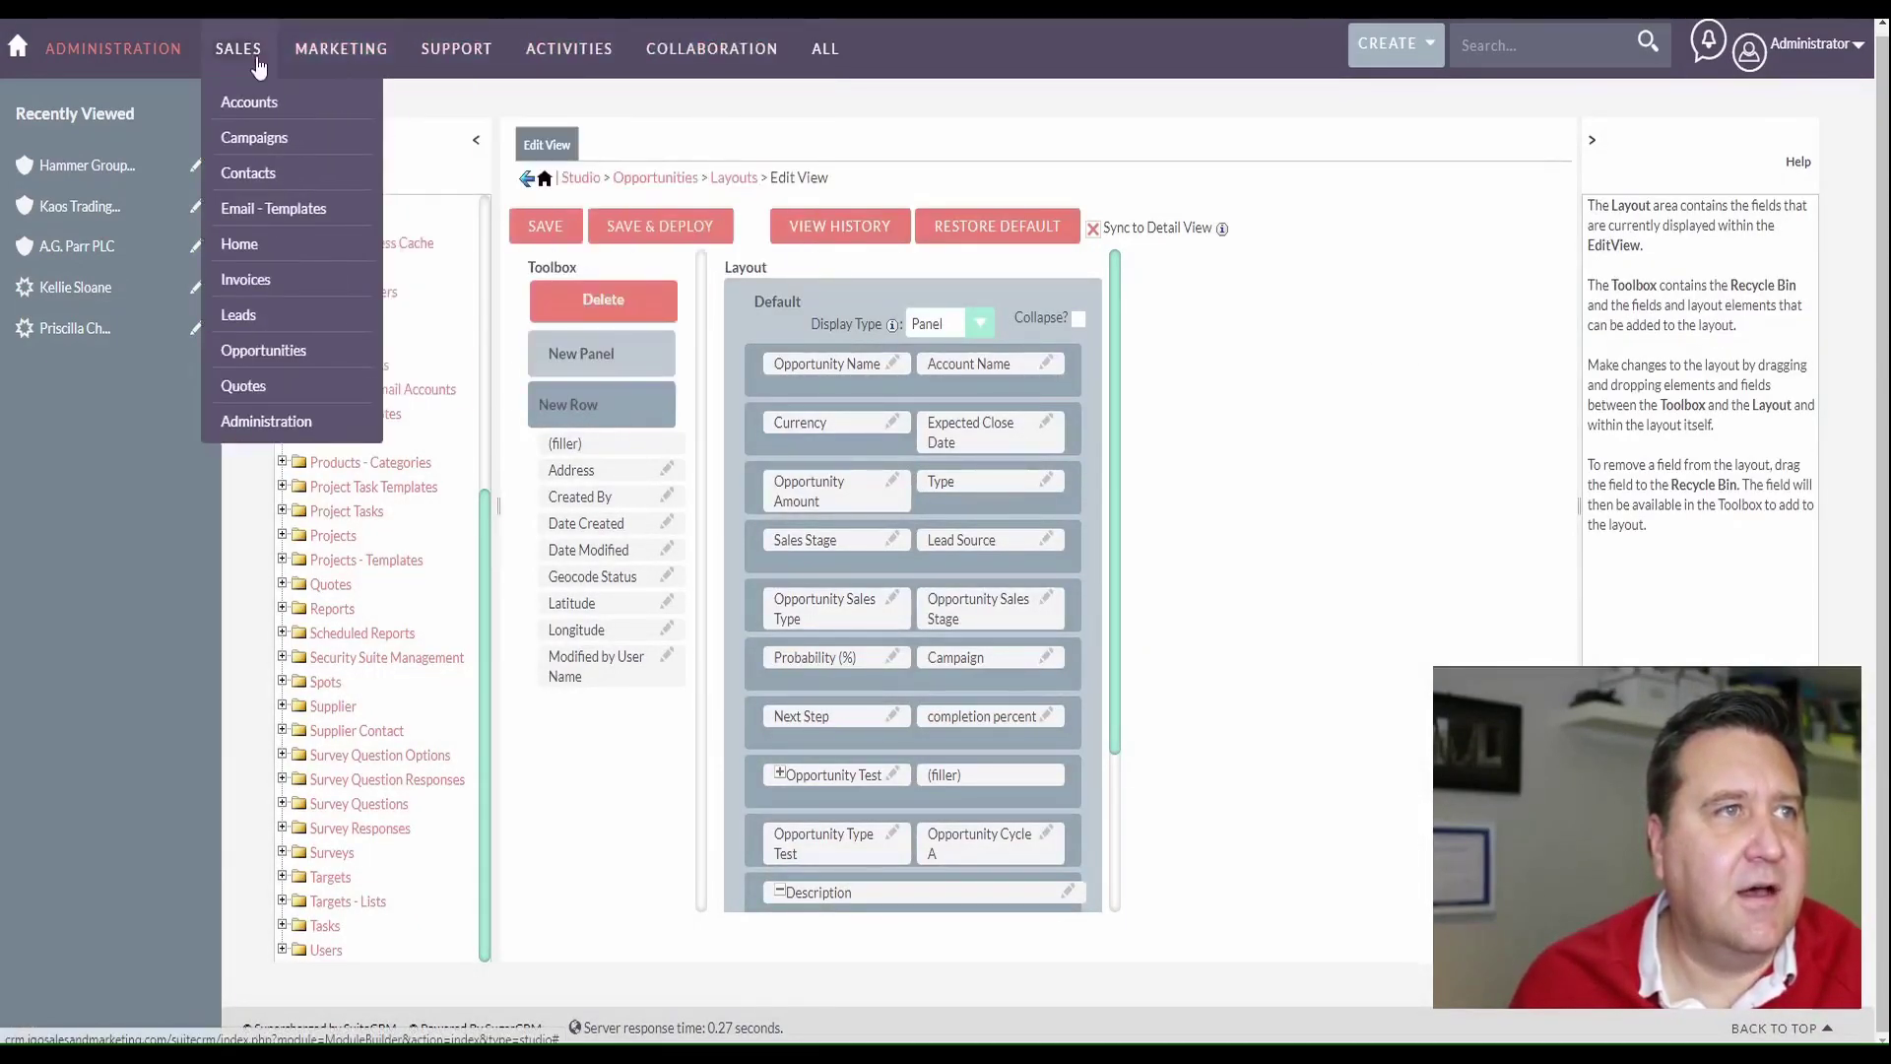
mouse_move(227, 138)
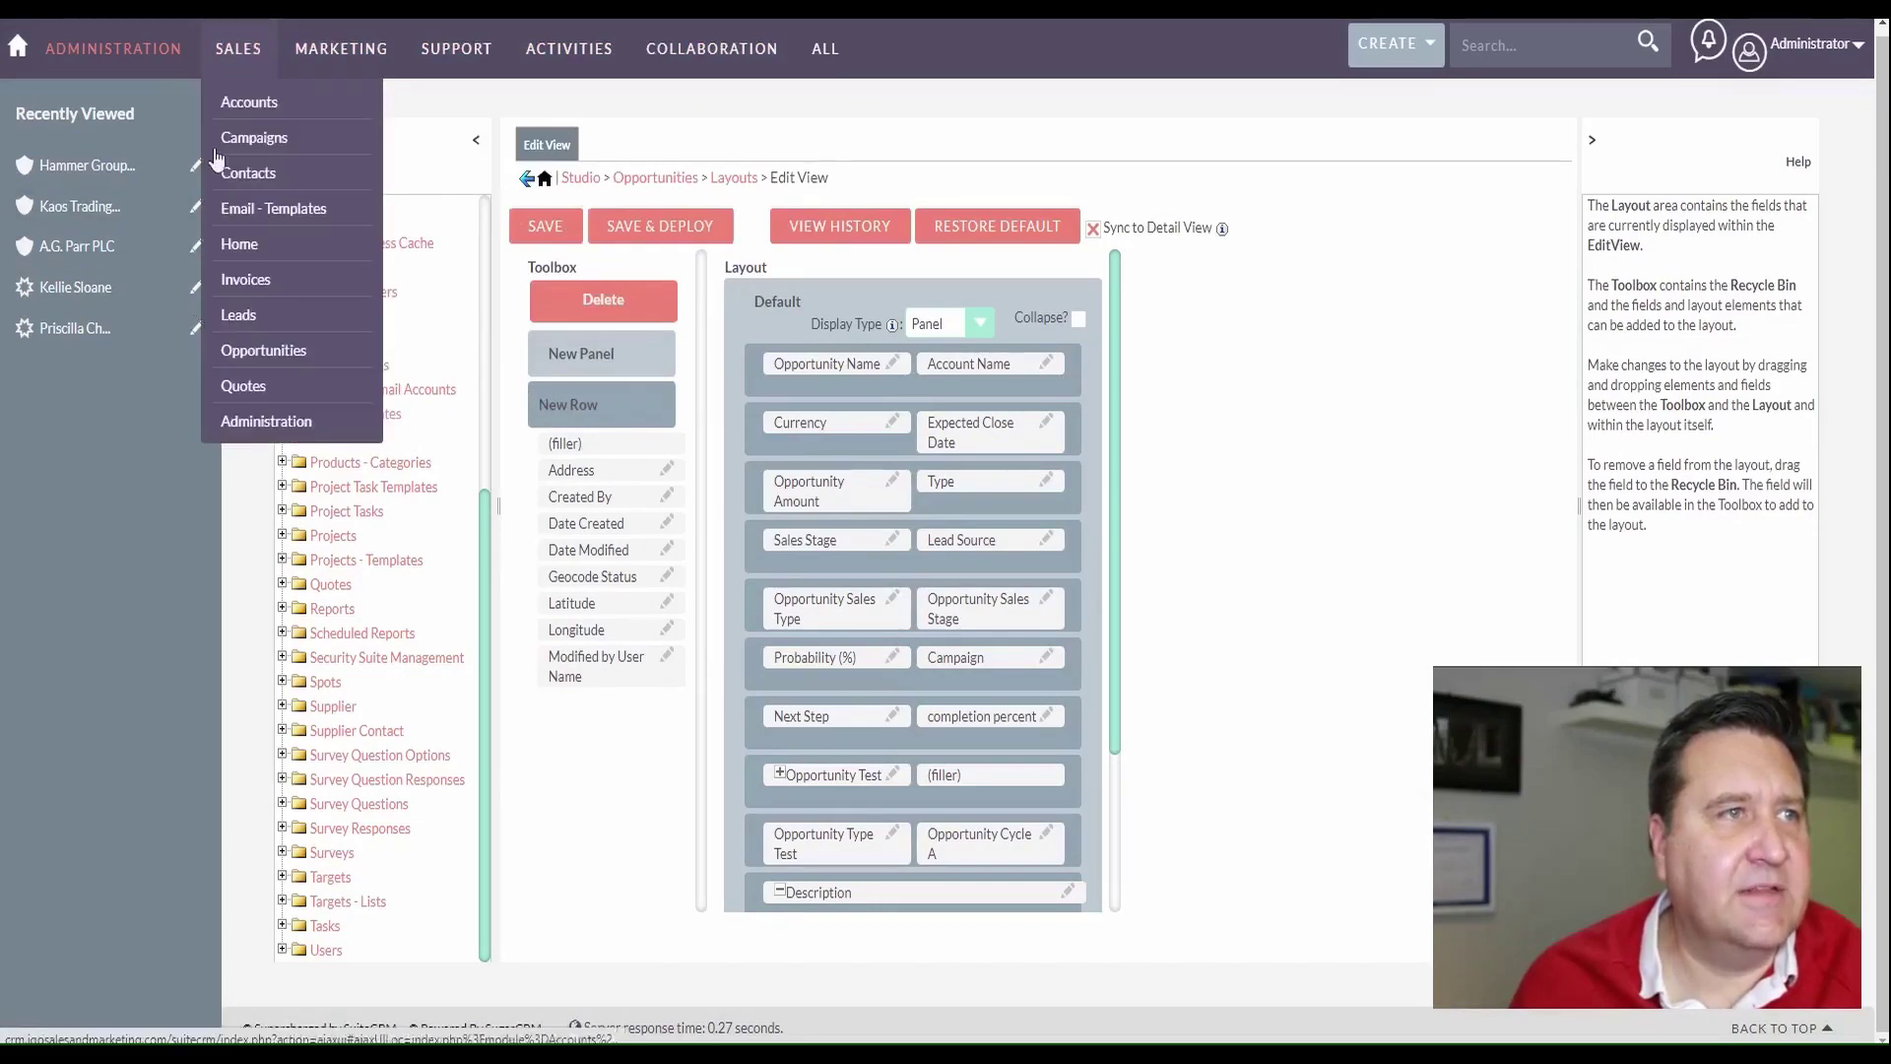
click(268, 353)
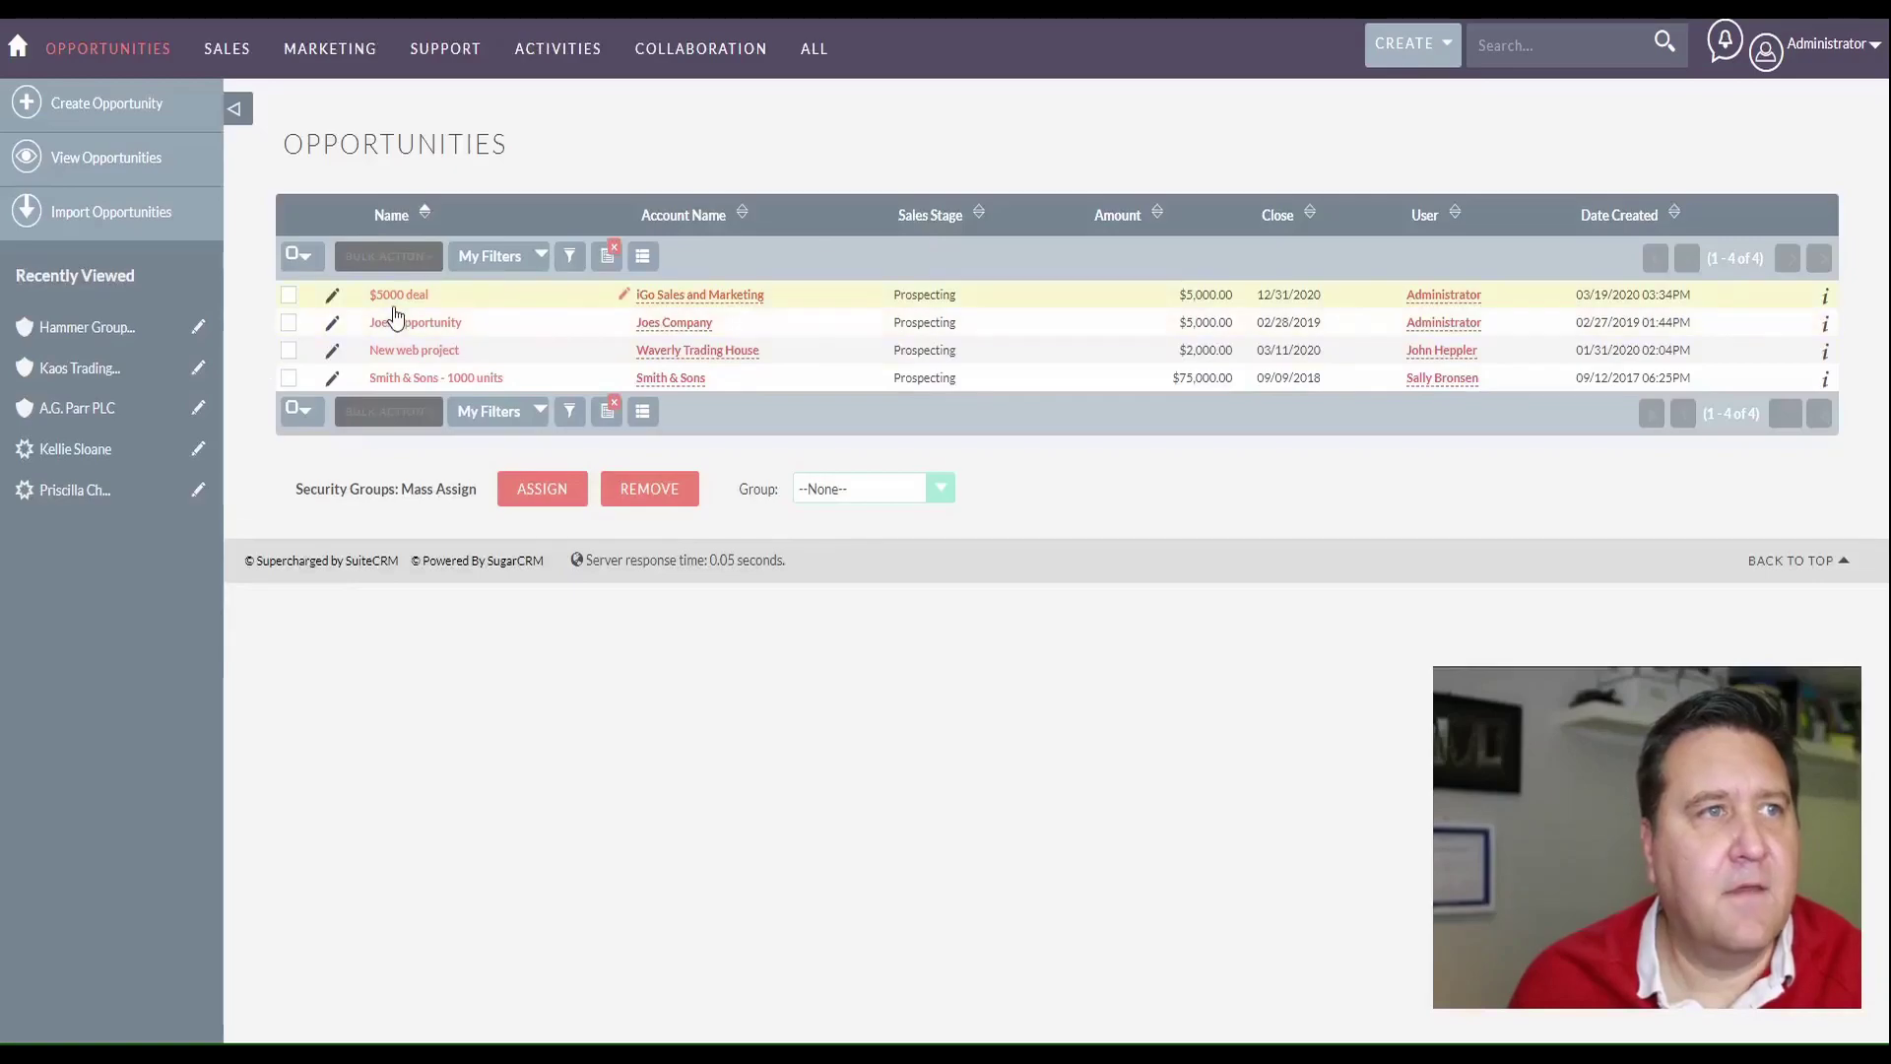
click(407, 296)
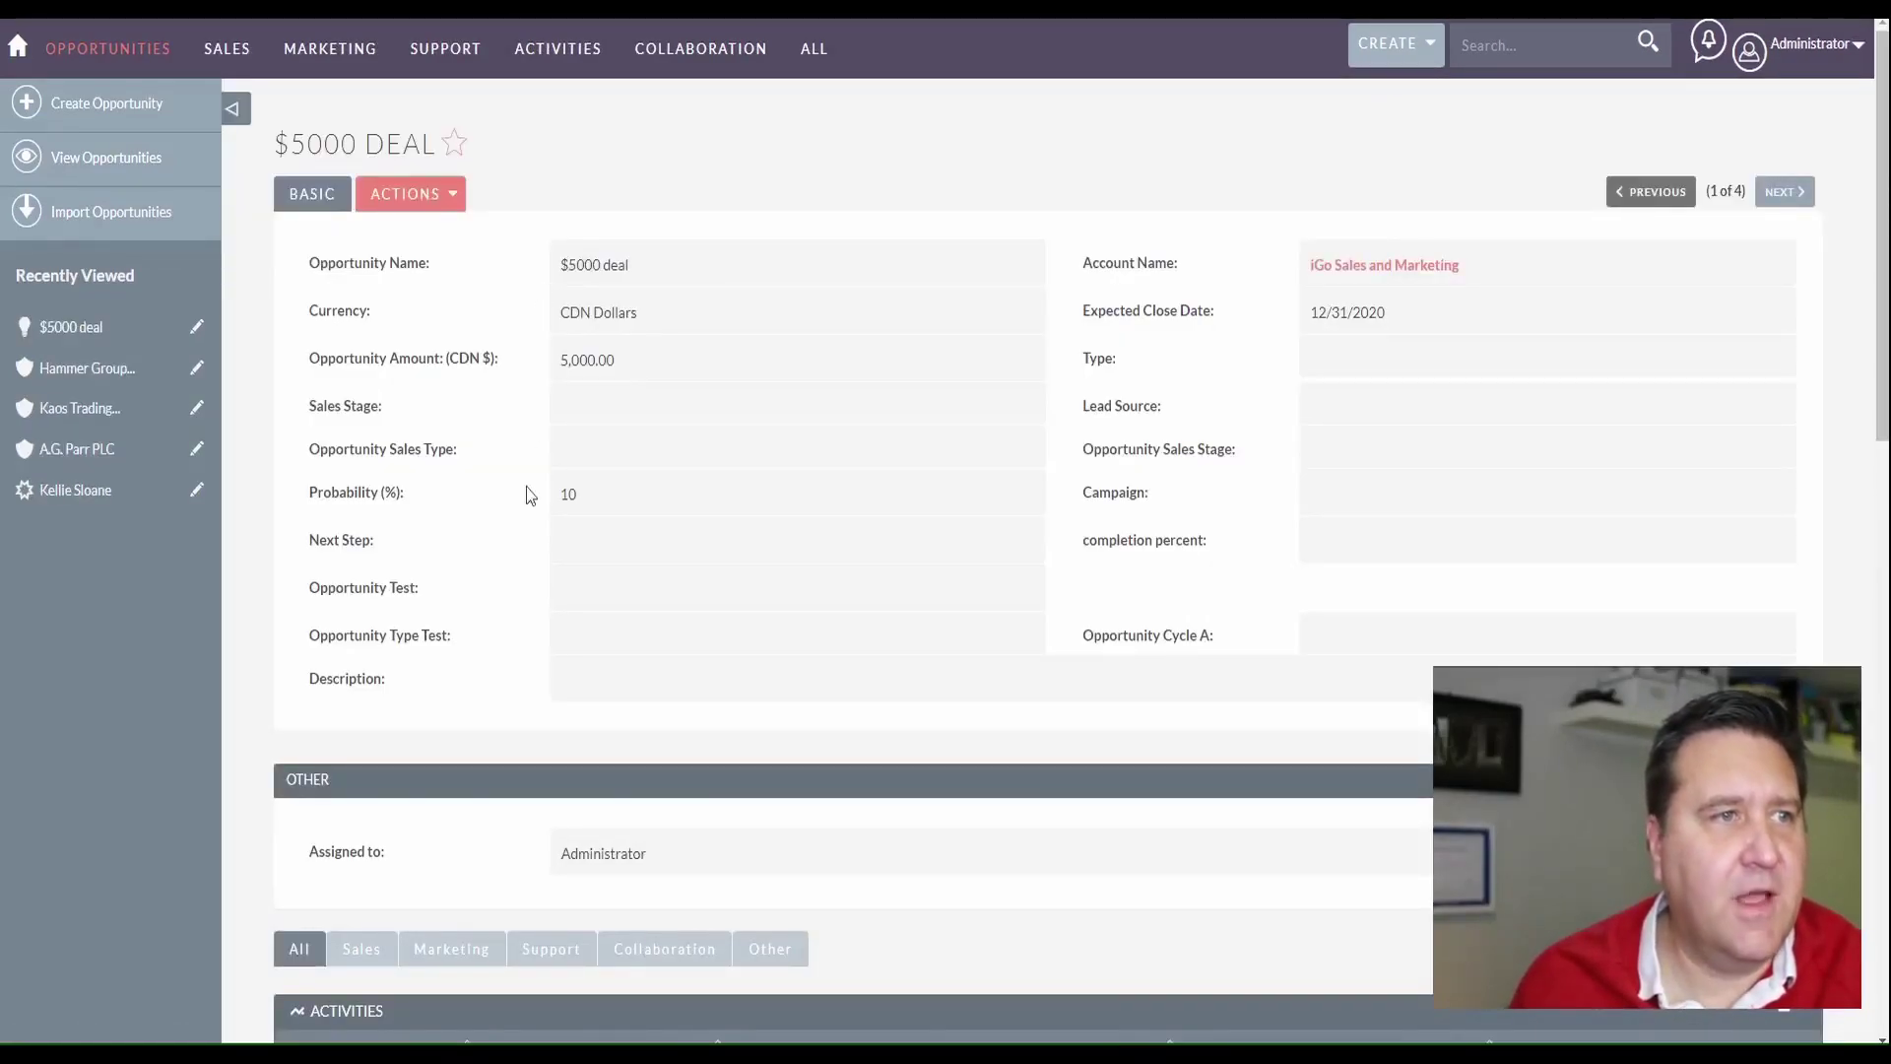
click(453, 202)
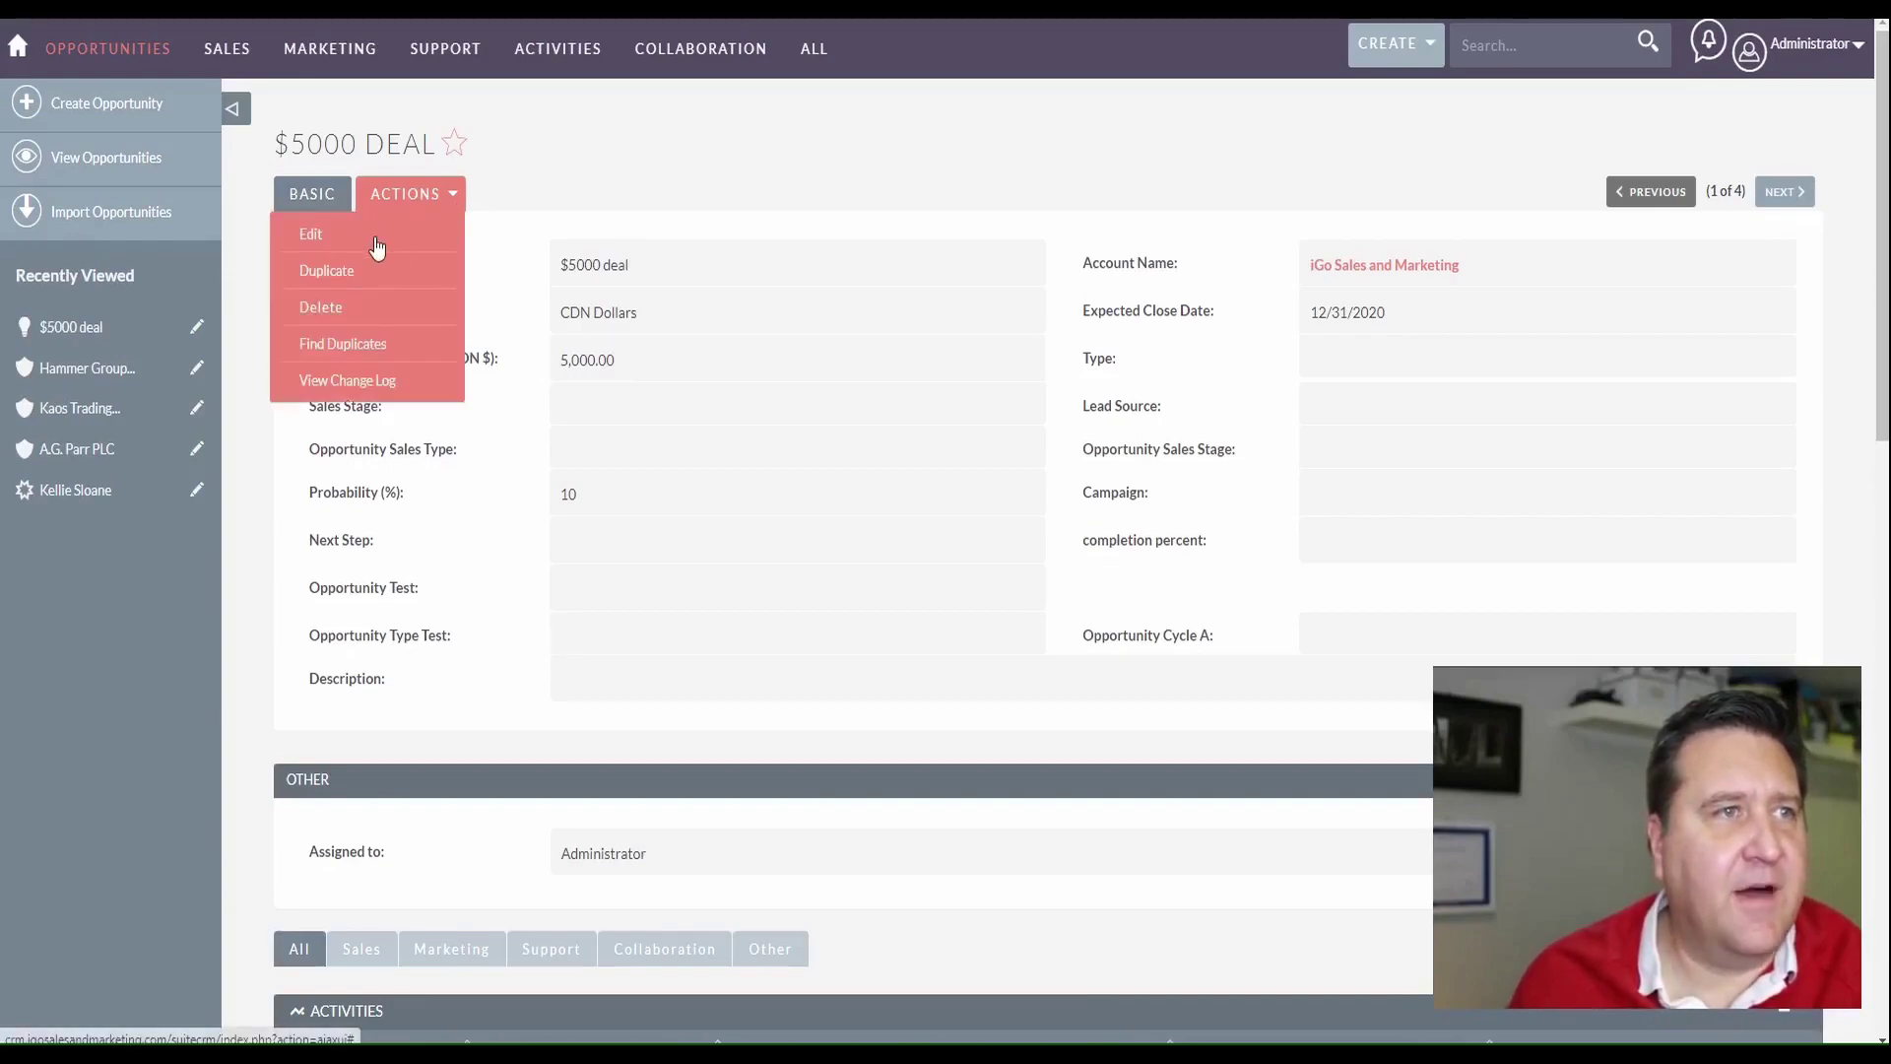
click(377, 246)
Set Opportunity Sales Type to Consulting and view the offered Opportunity Sales Stage options
scroll(891, 291, down, 3)
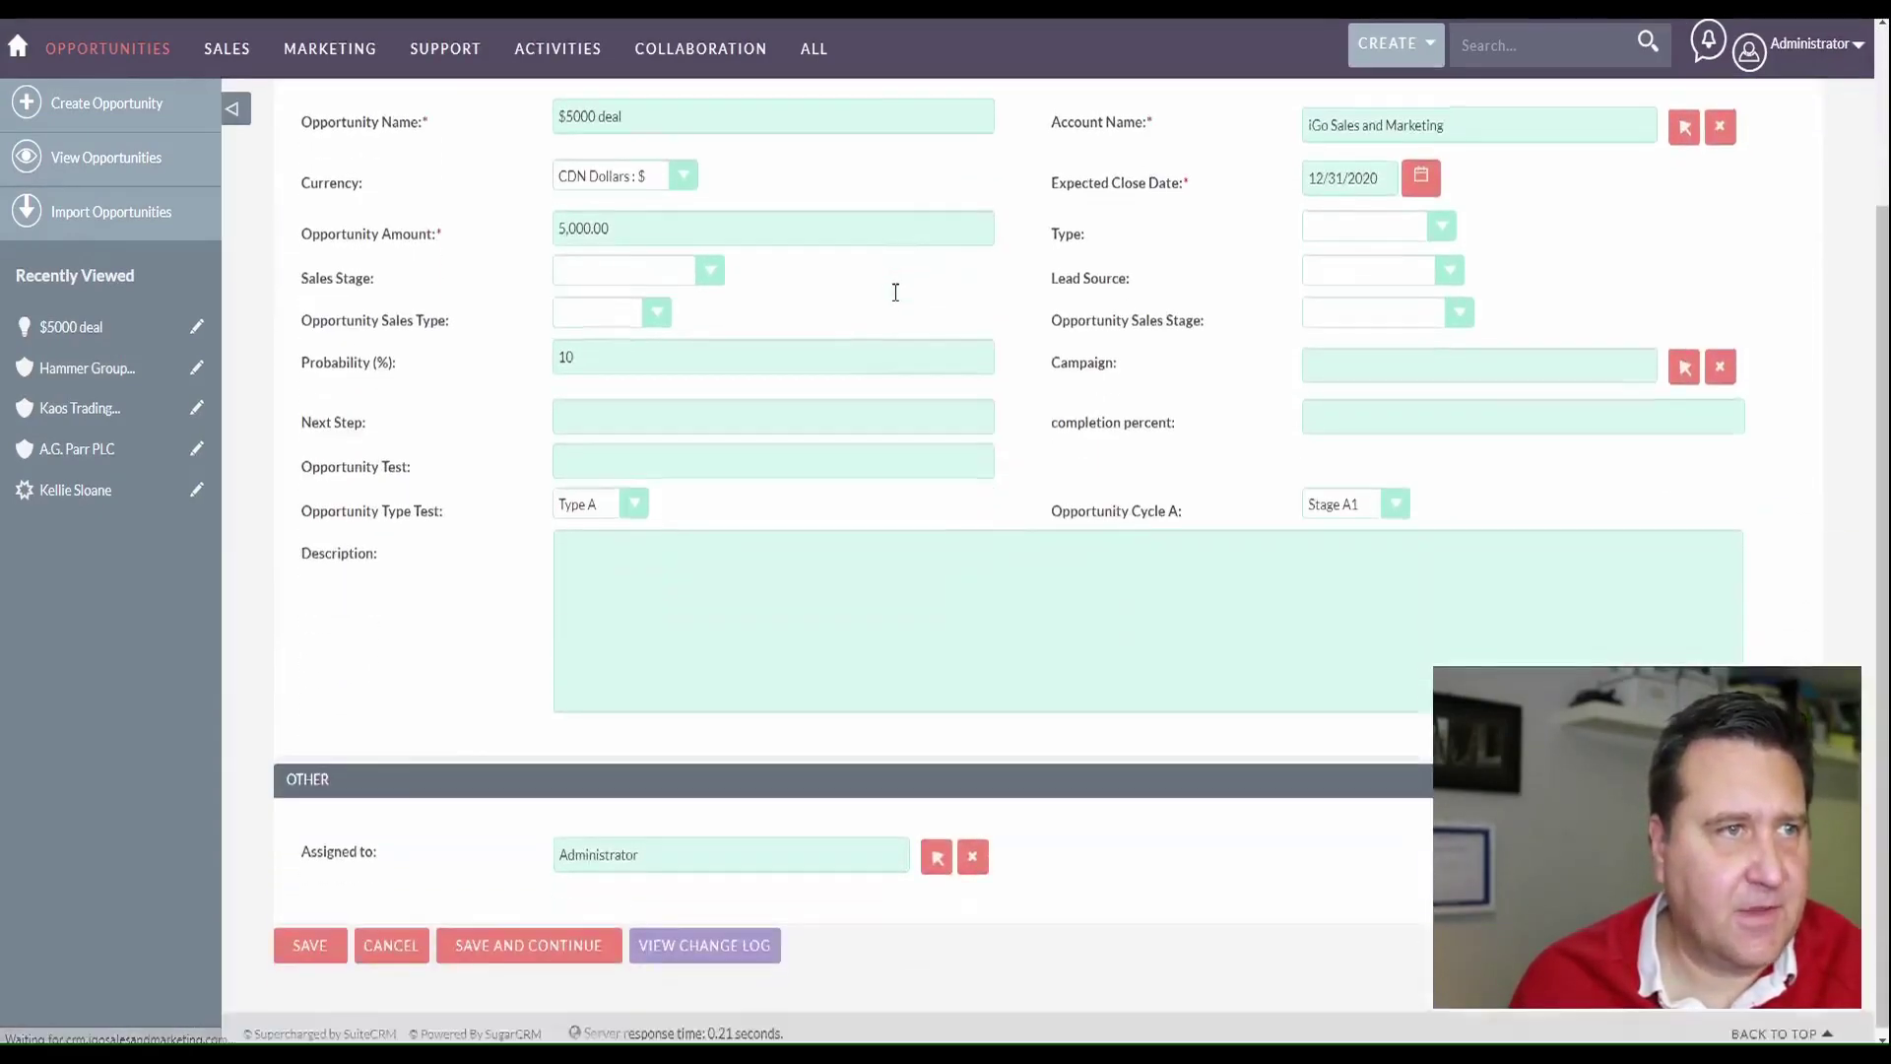
click(742, 459)
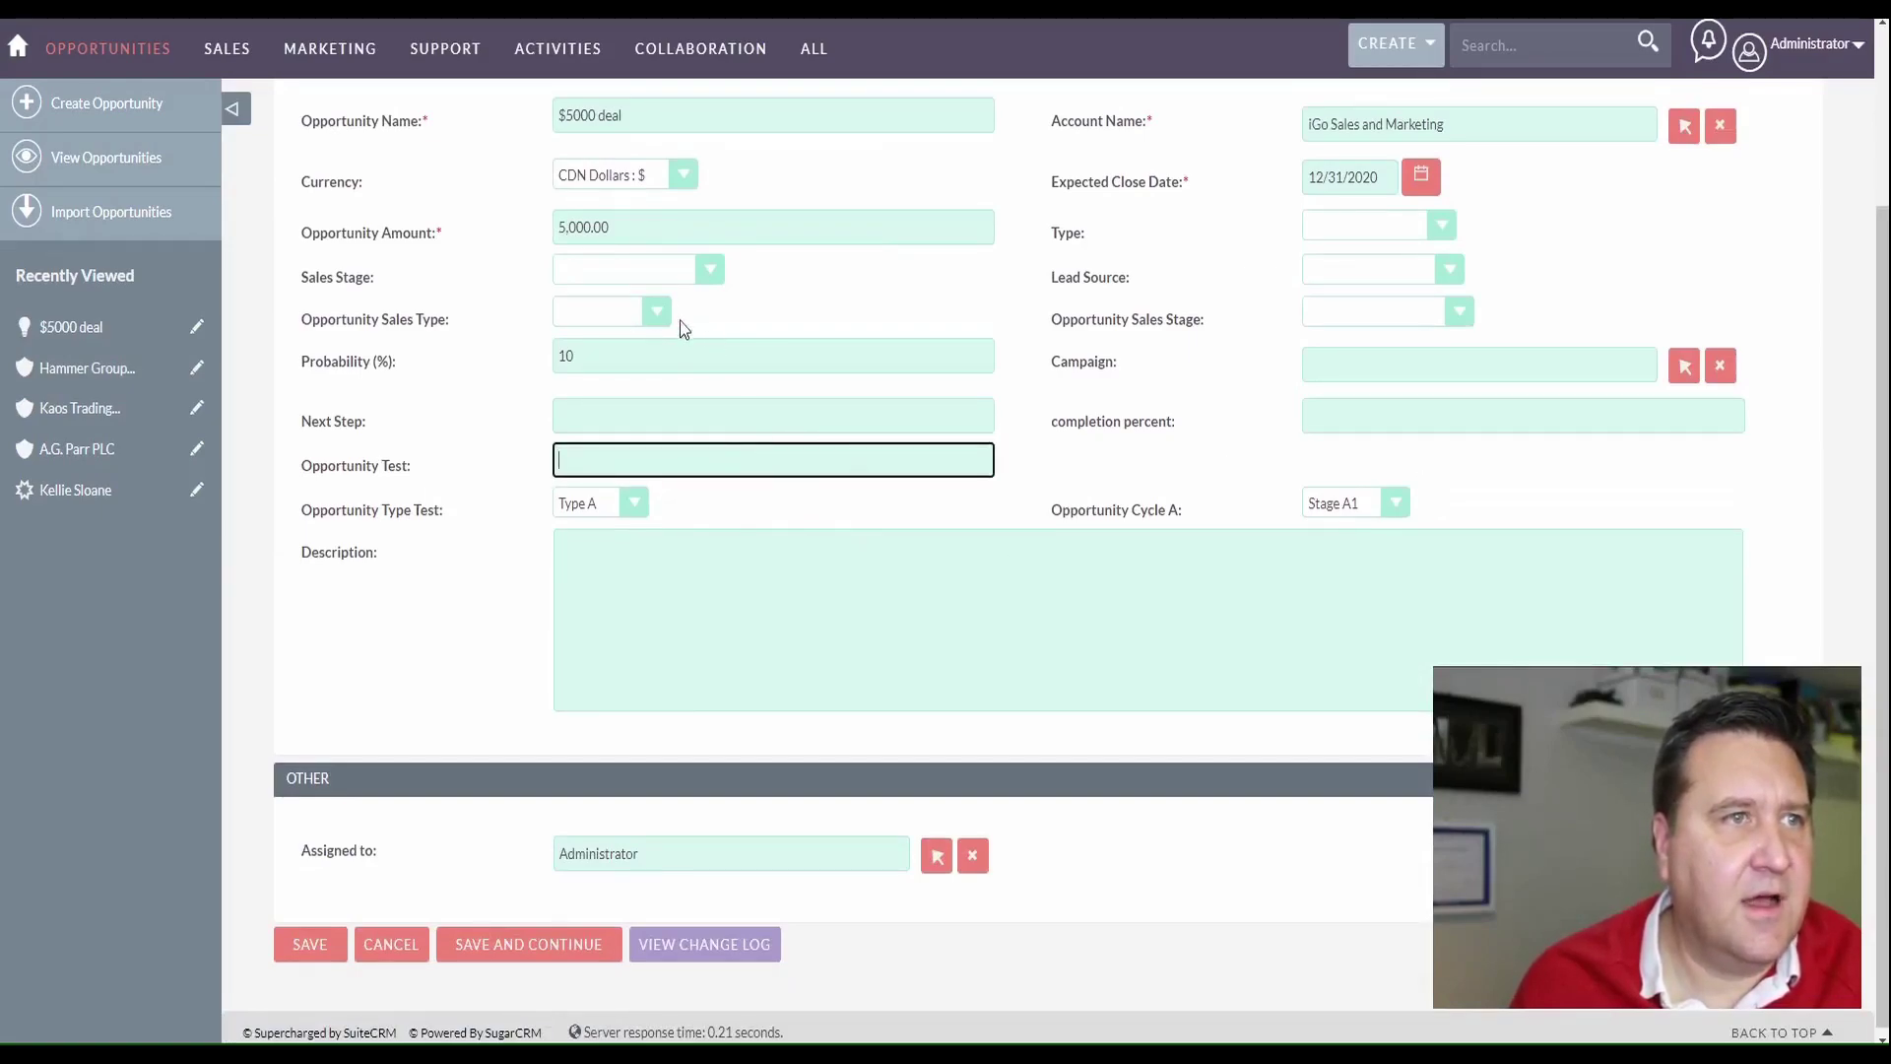
scroll(883, 316, up, 1)
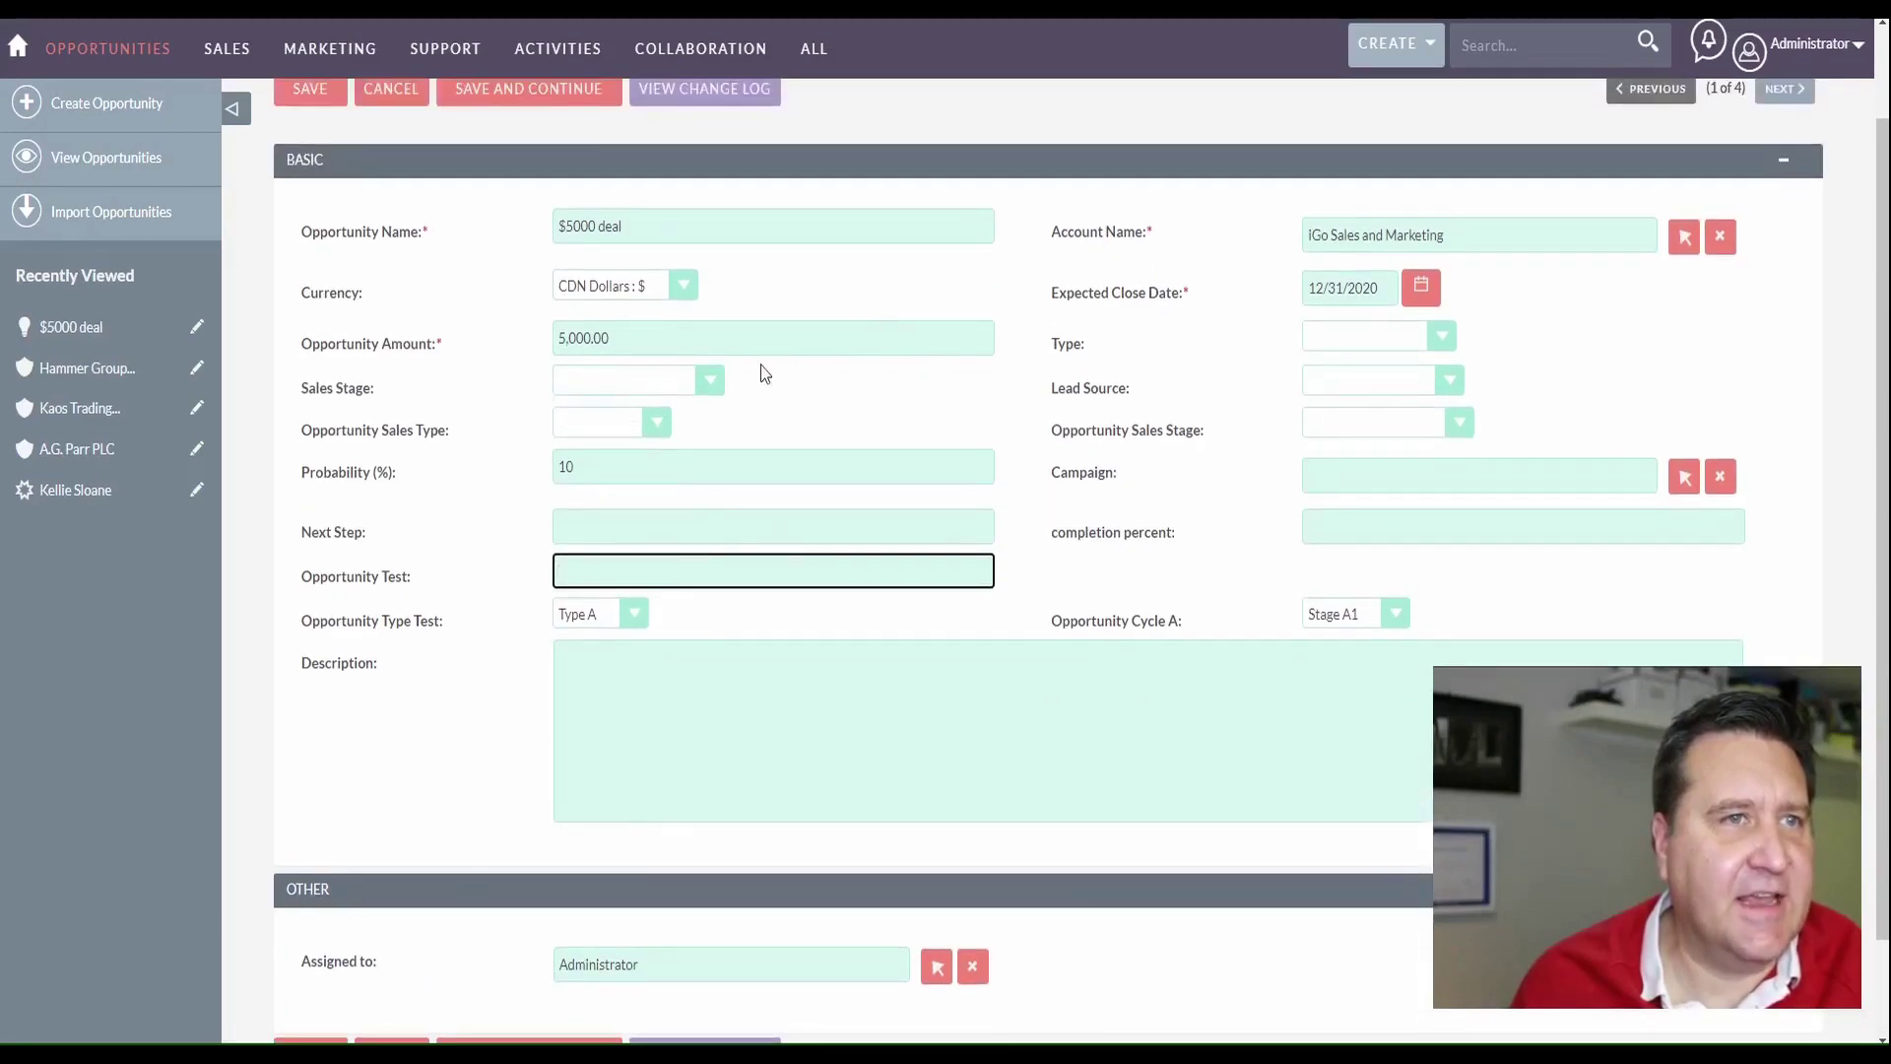
click(658, 428)
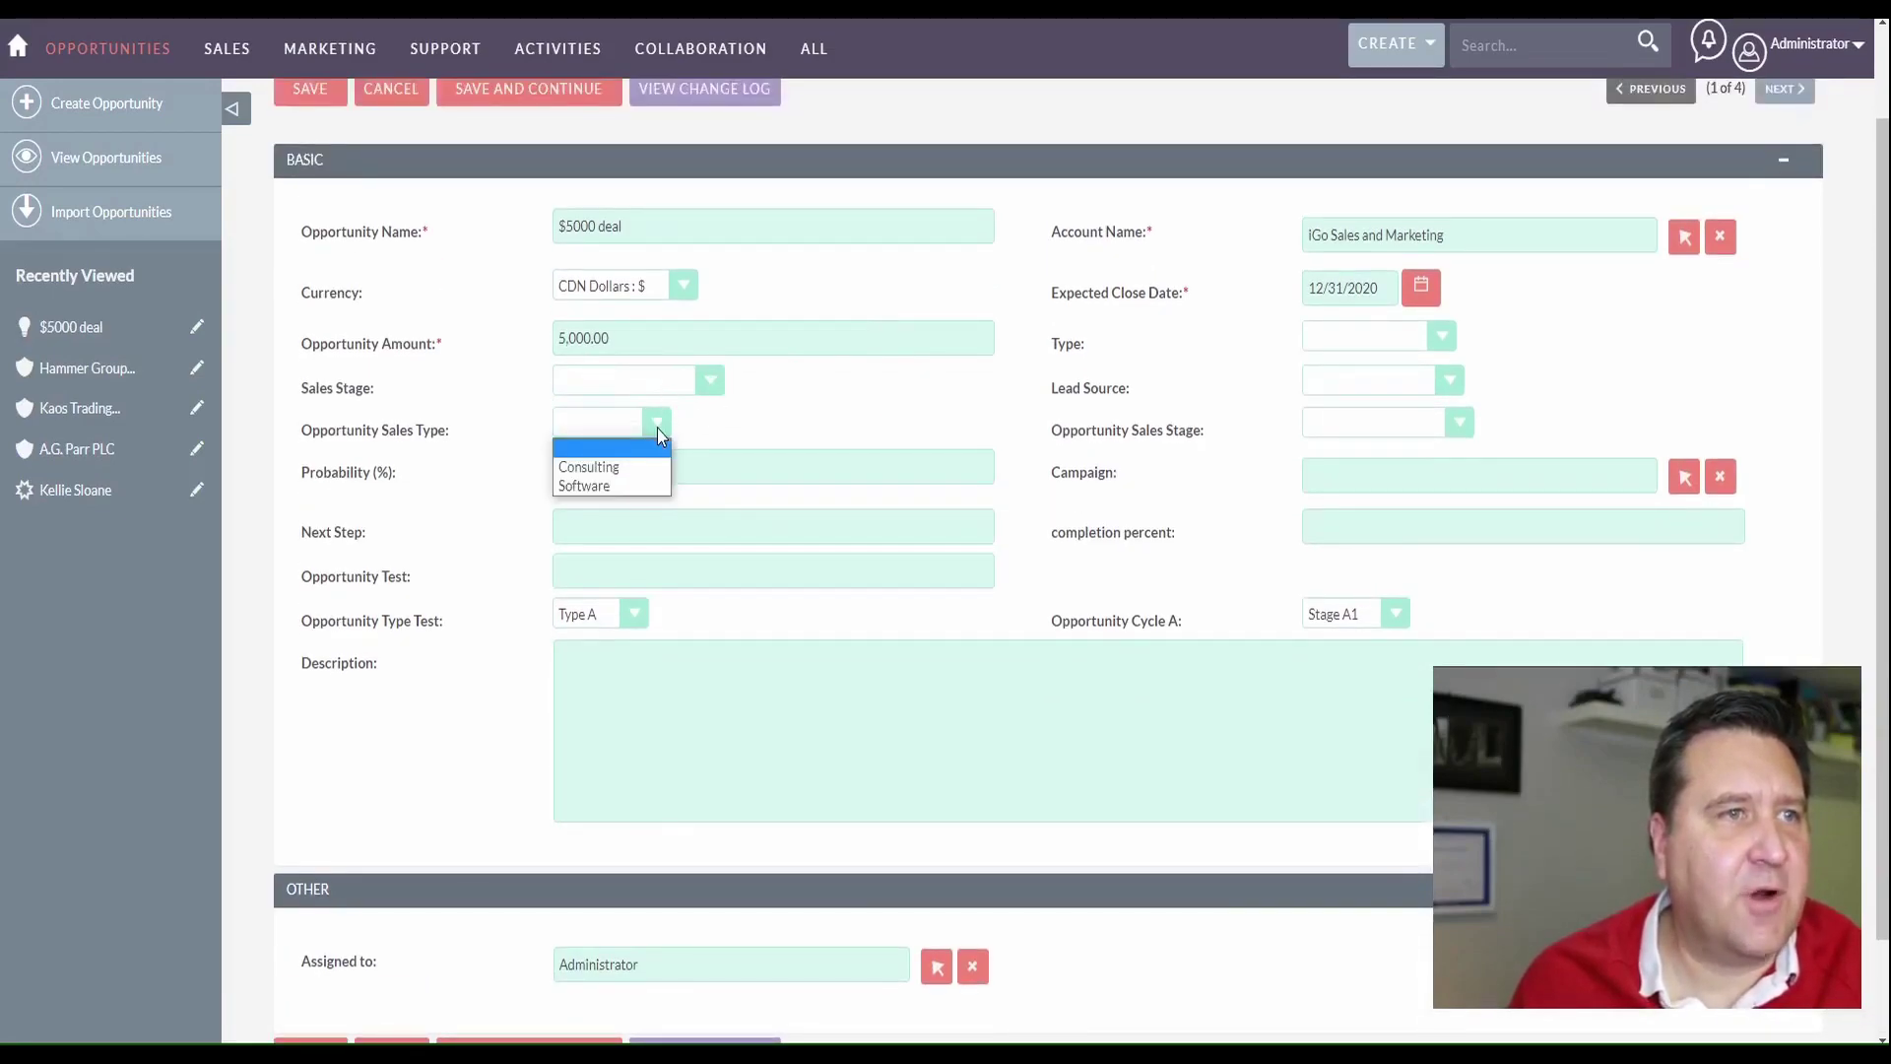
click(605, 466)
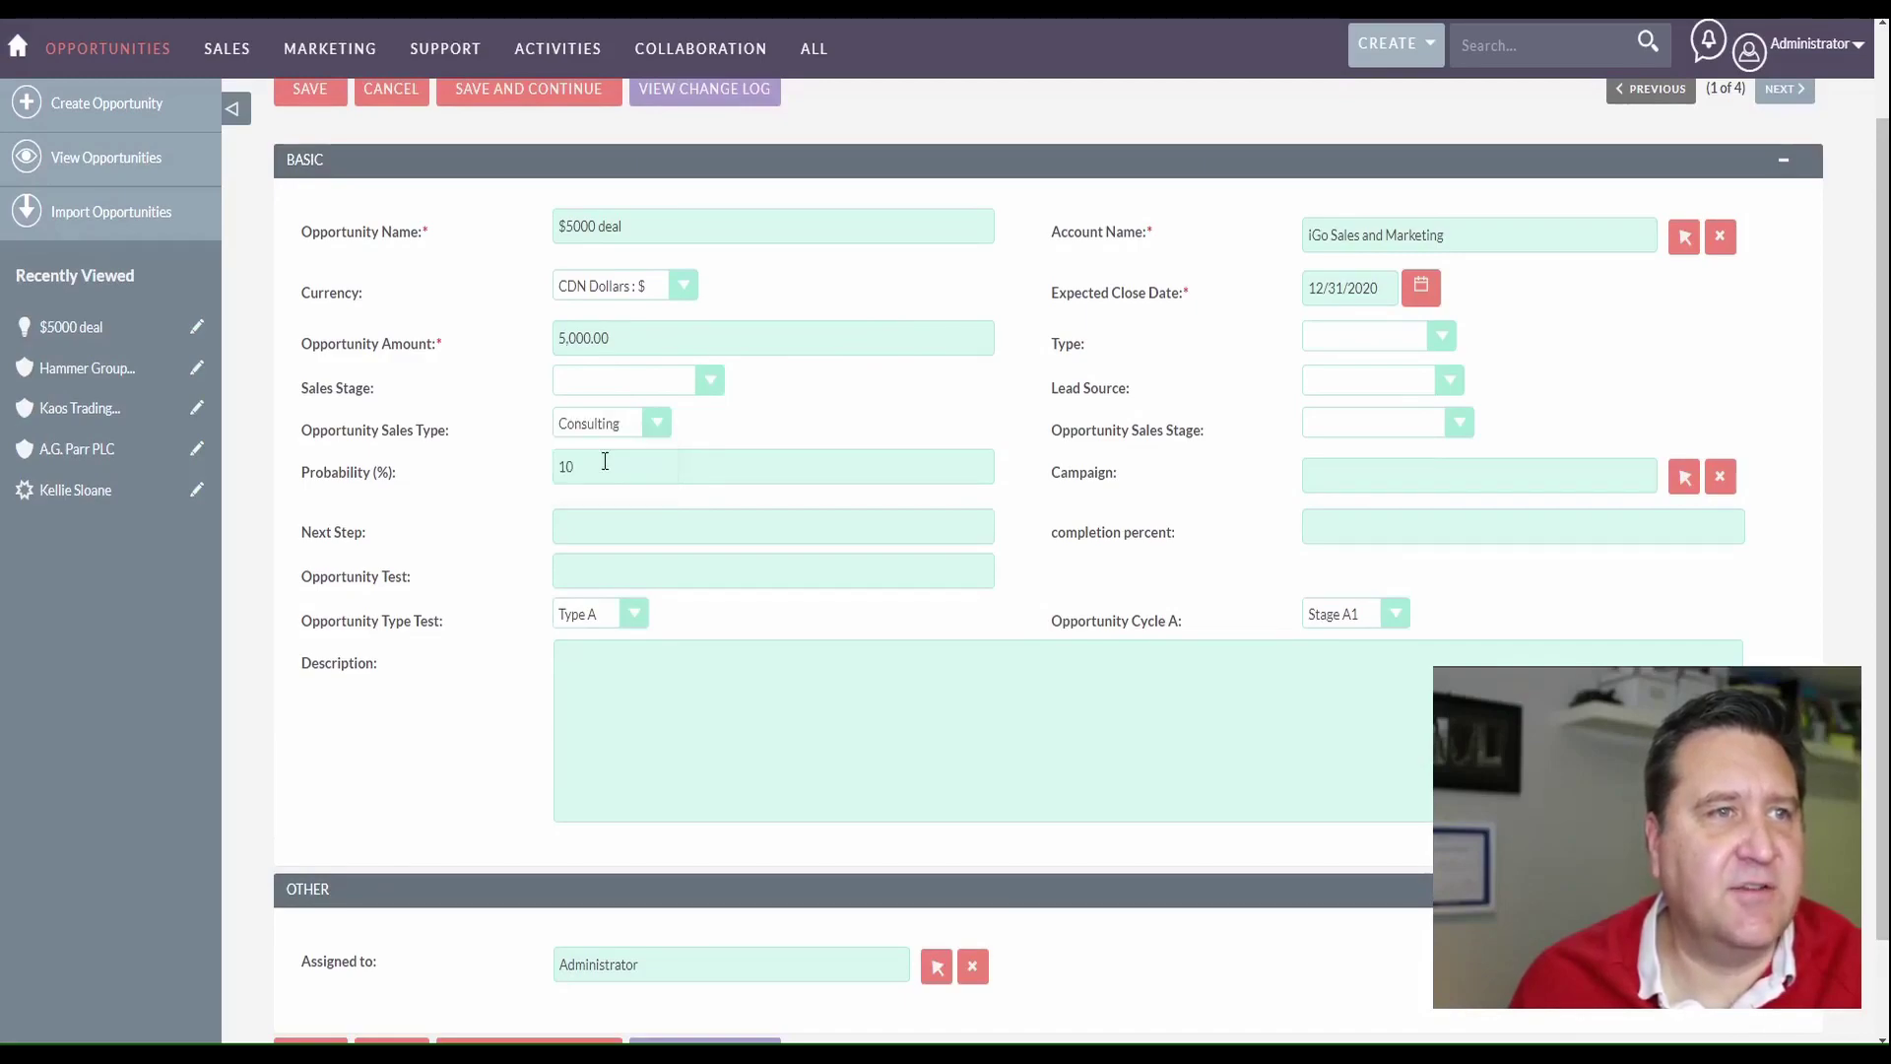
click(1342, 430)
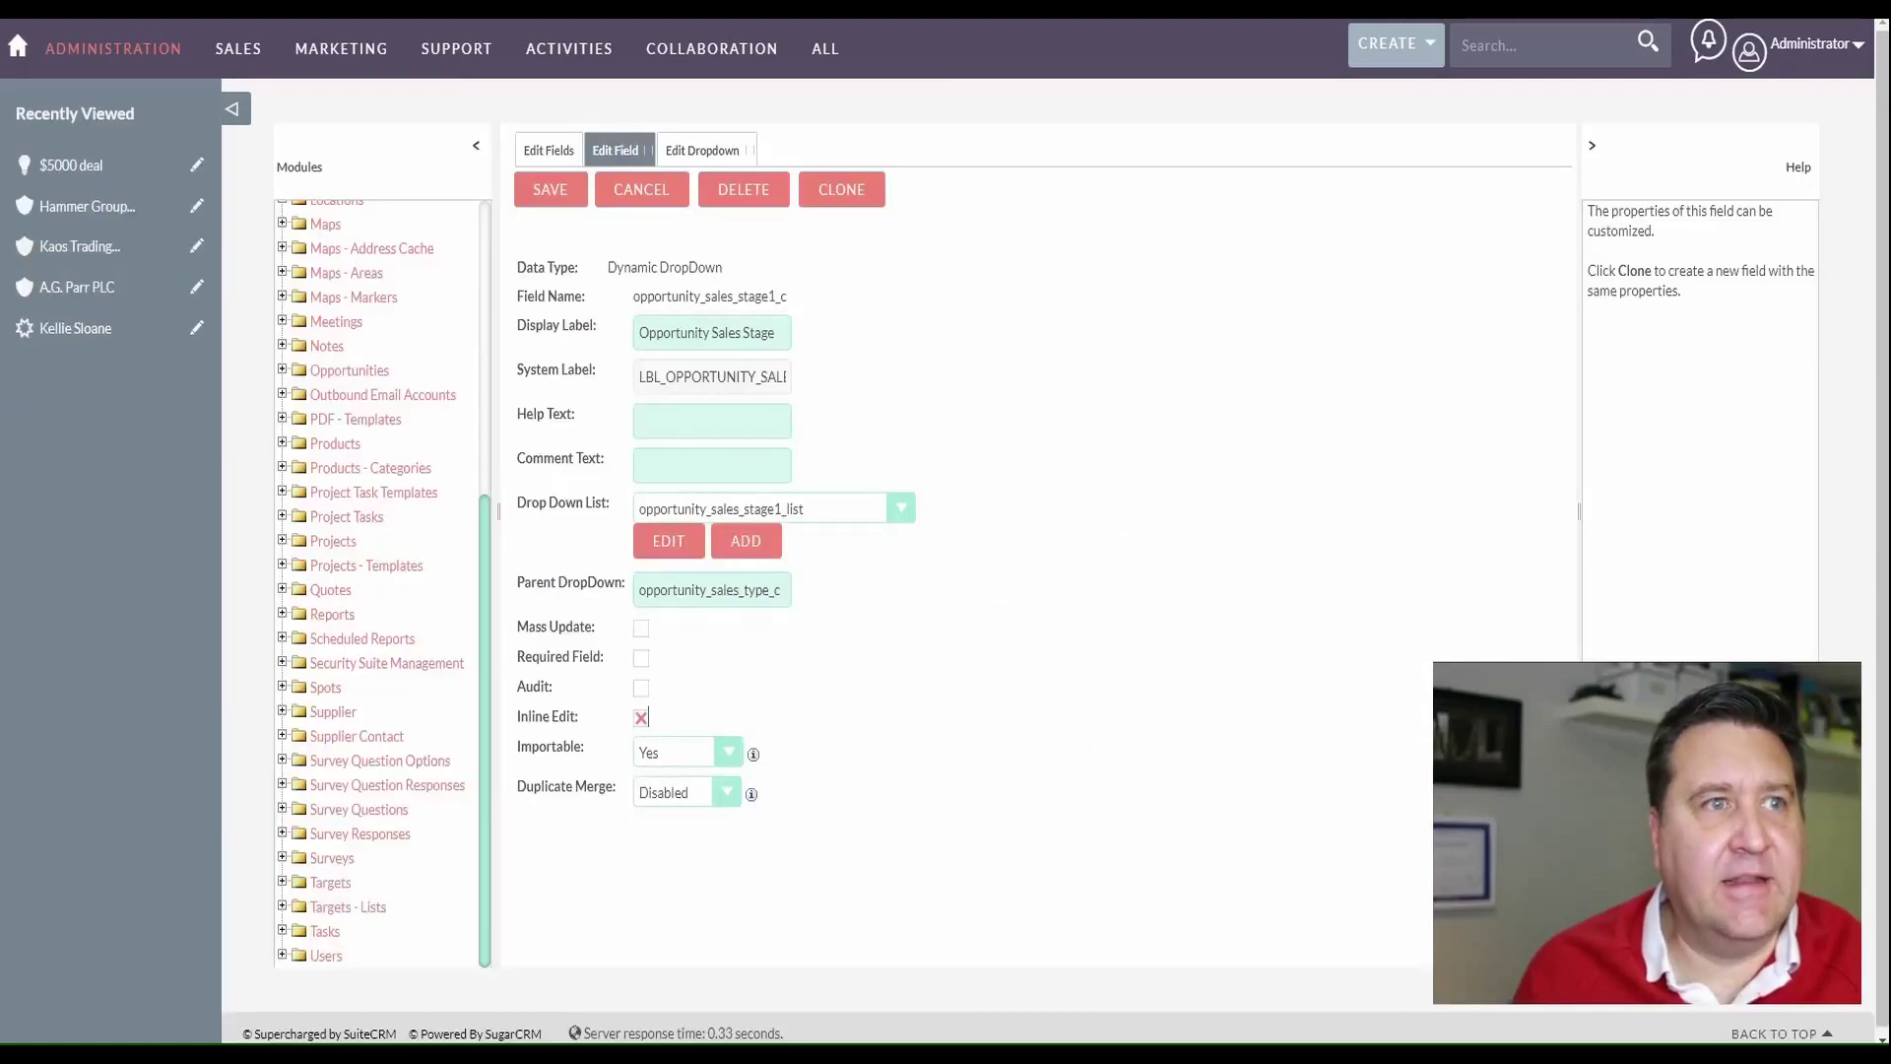
Inspect Opportunity Sales Type, then Opportunity Sales Stage, whose parent dropdown is opportunity_sales_type_c
click(532, 156)
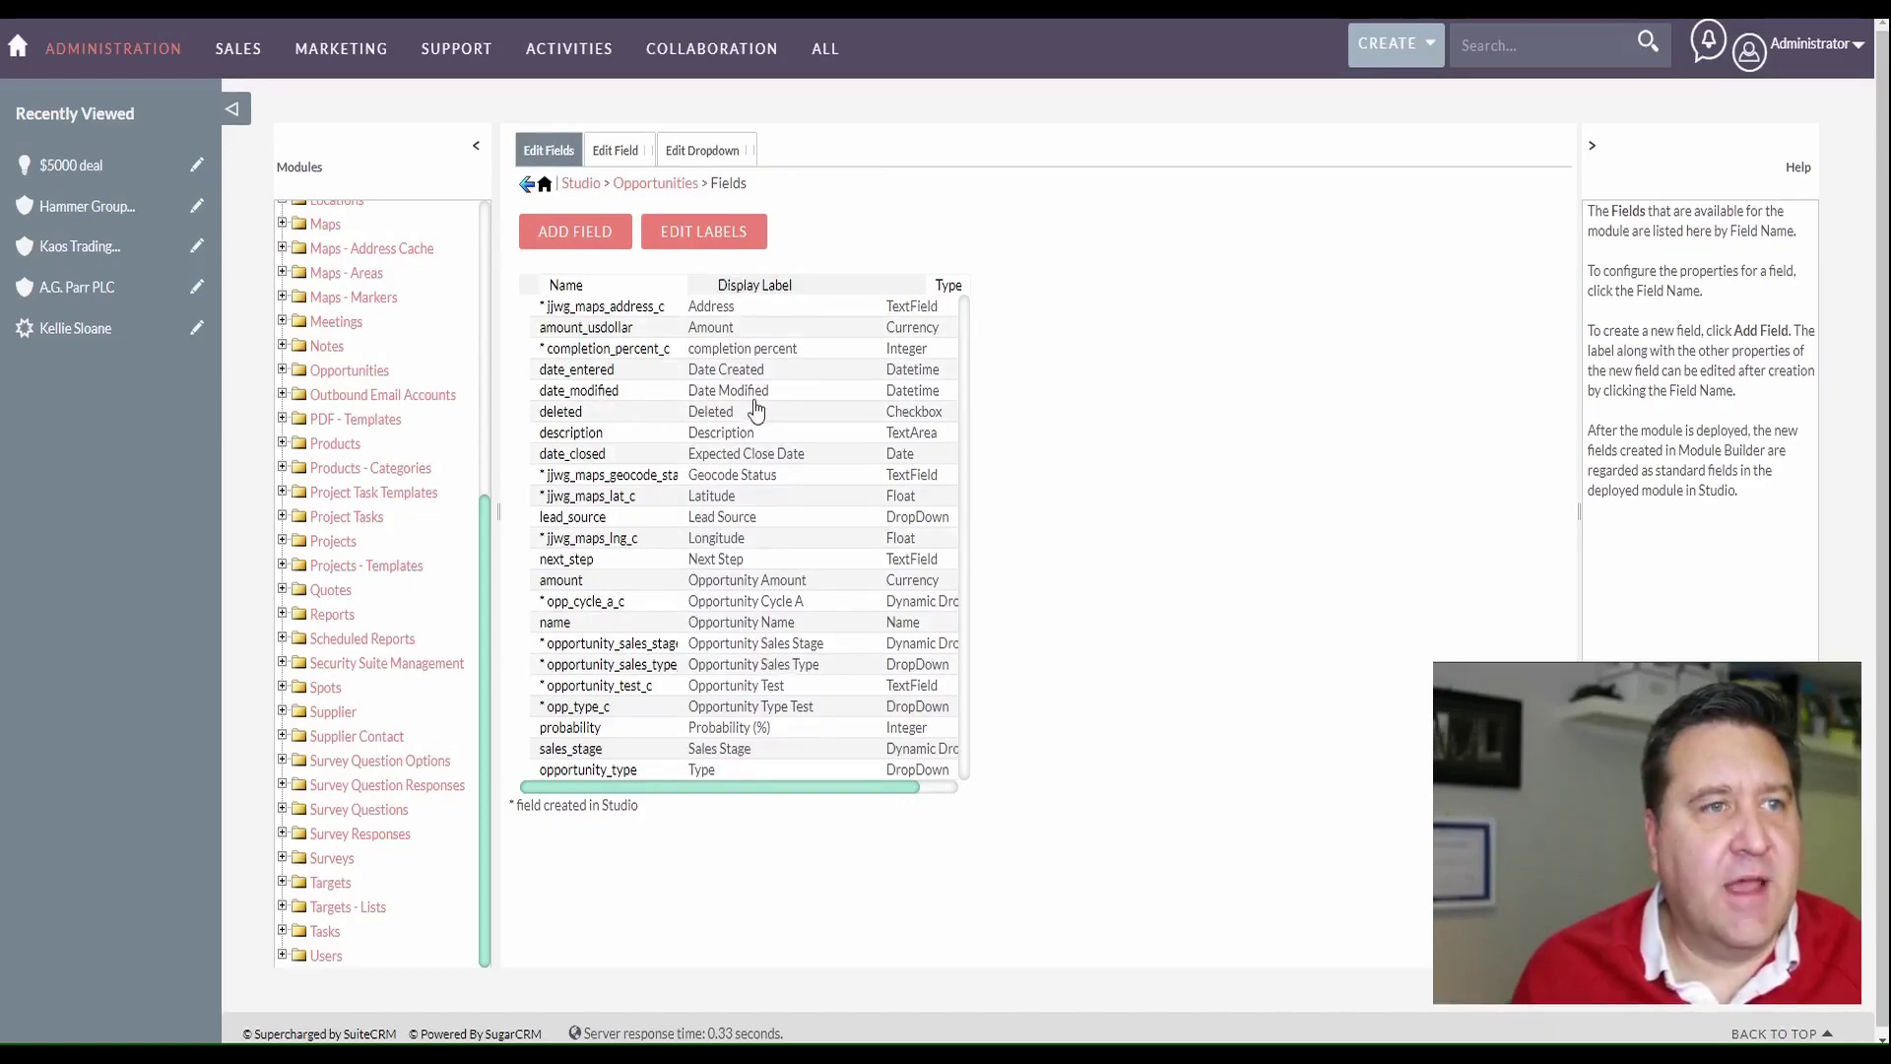
click(785, 670)
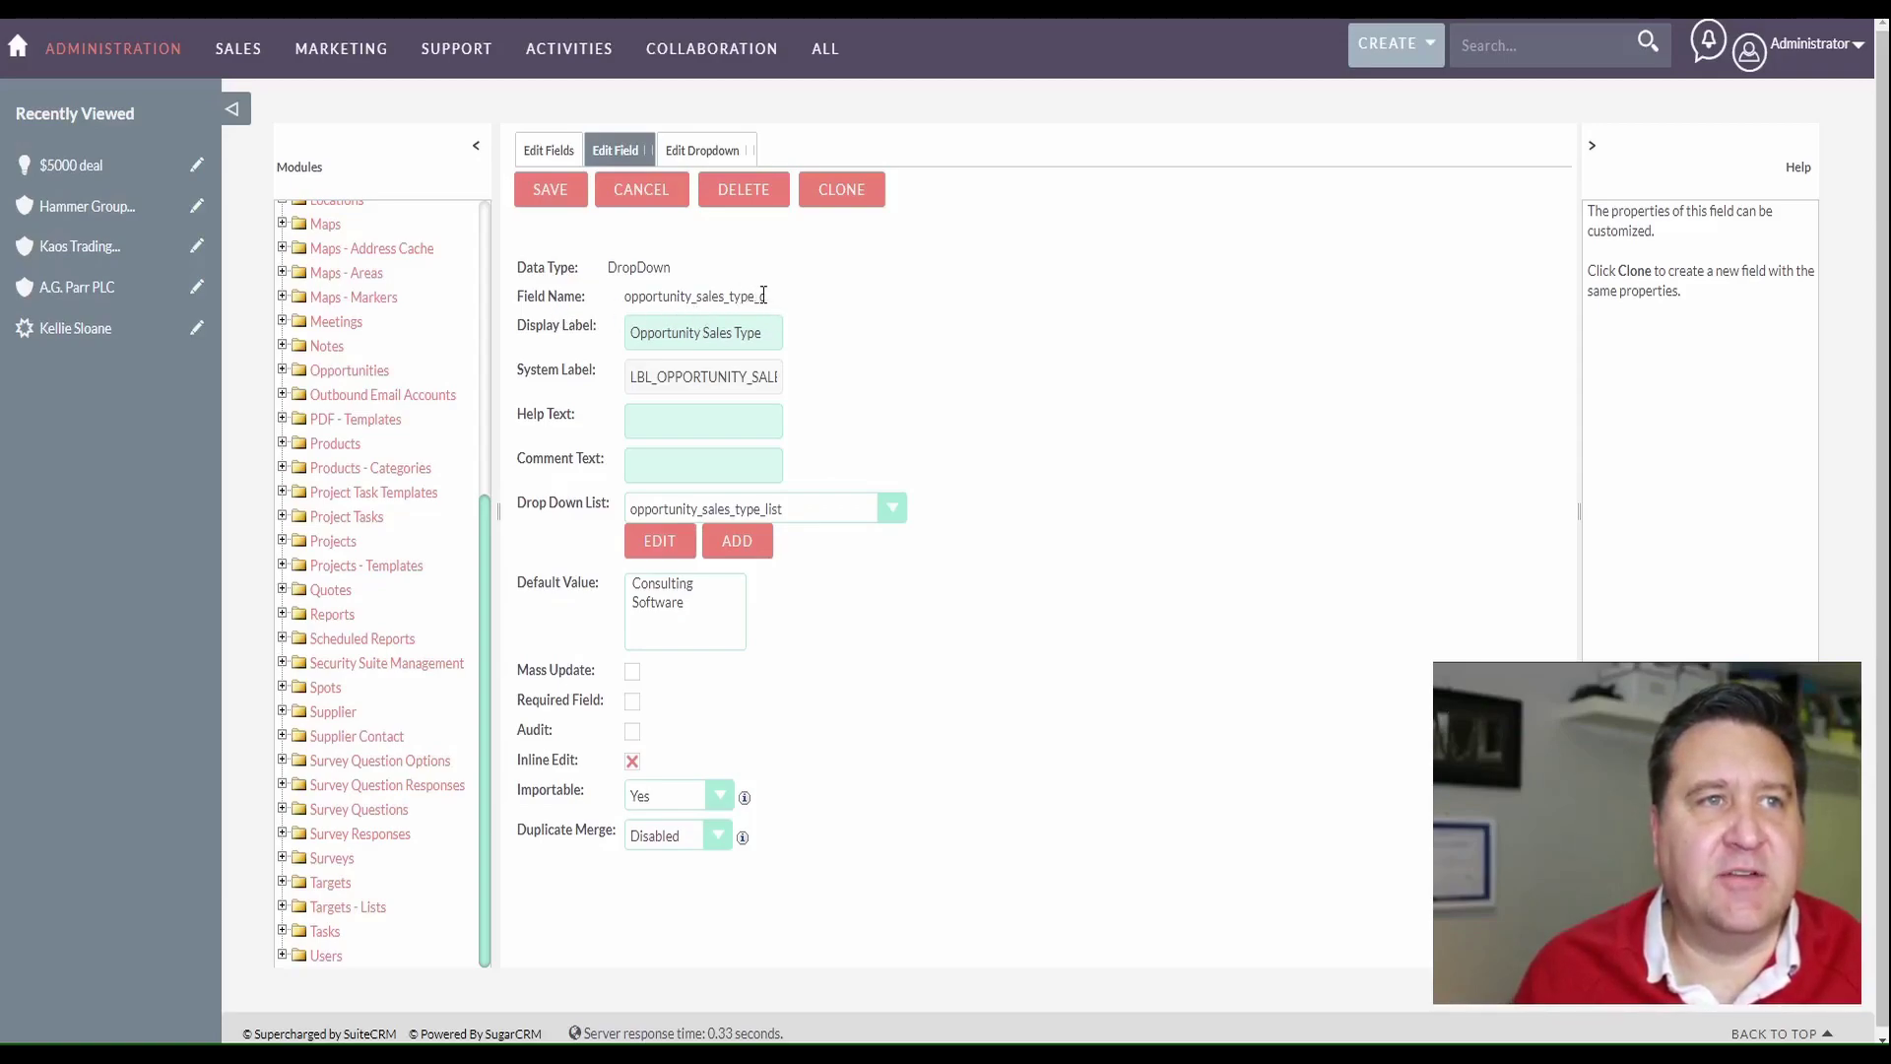
click(550, 153)
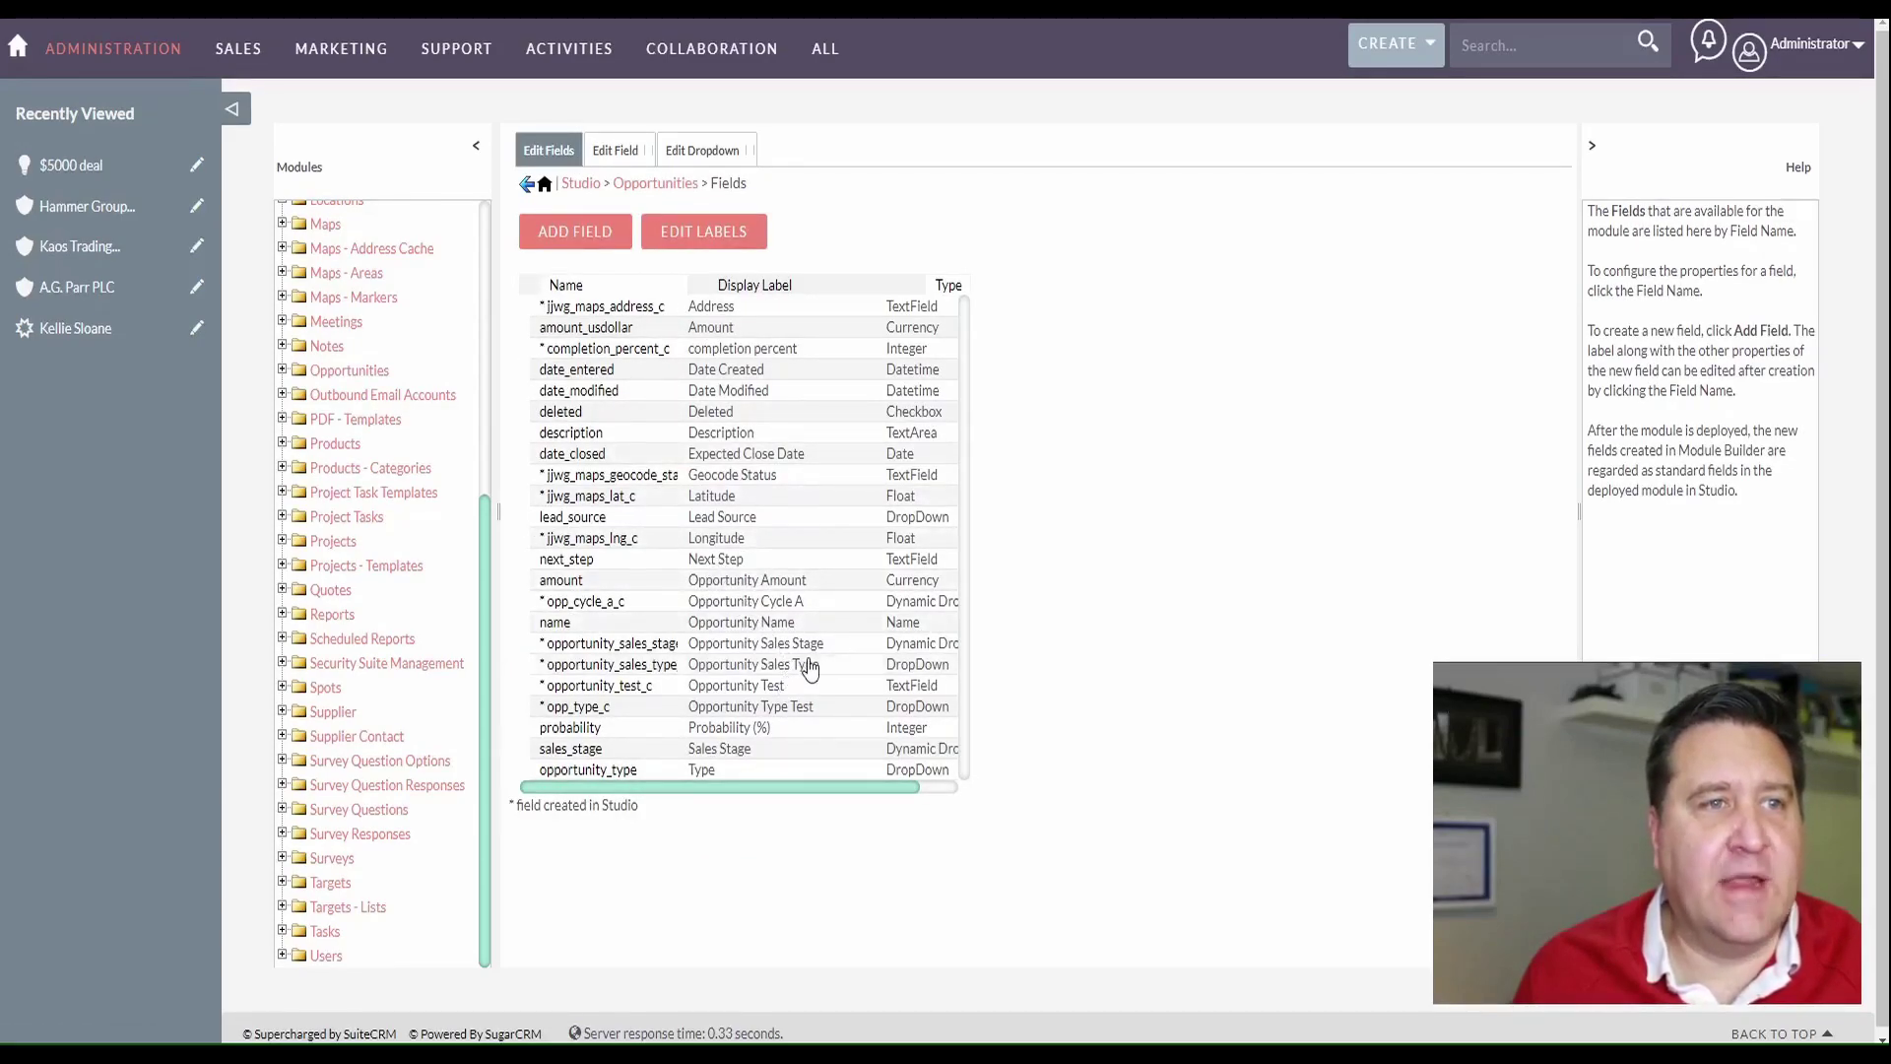
click(697, 674)
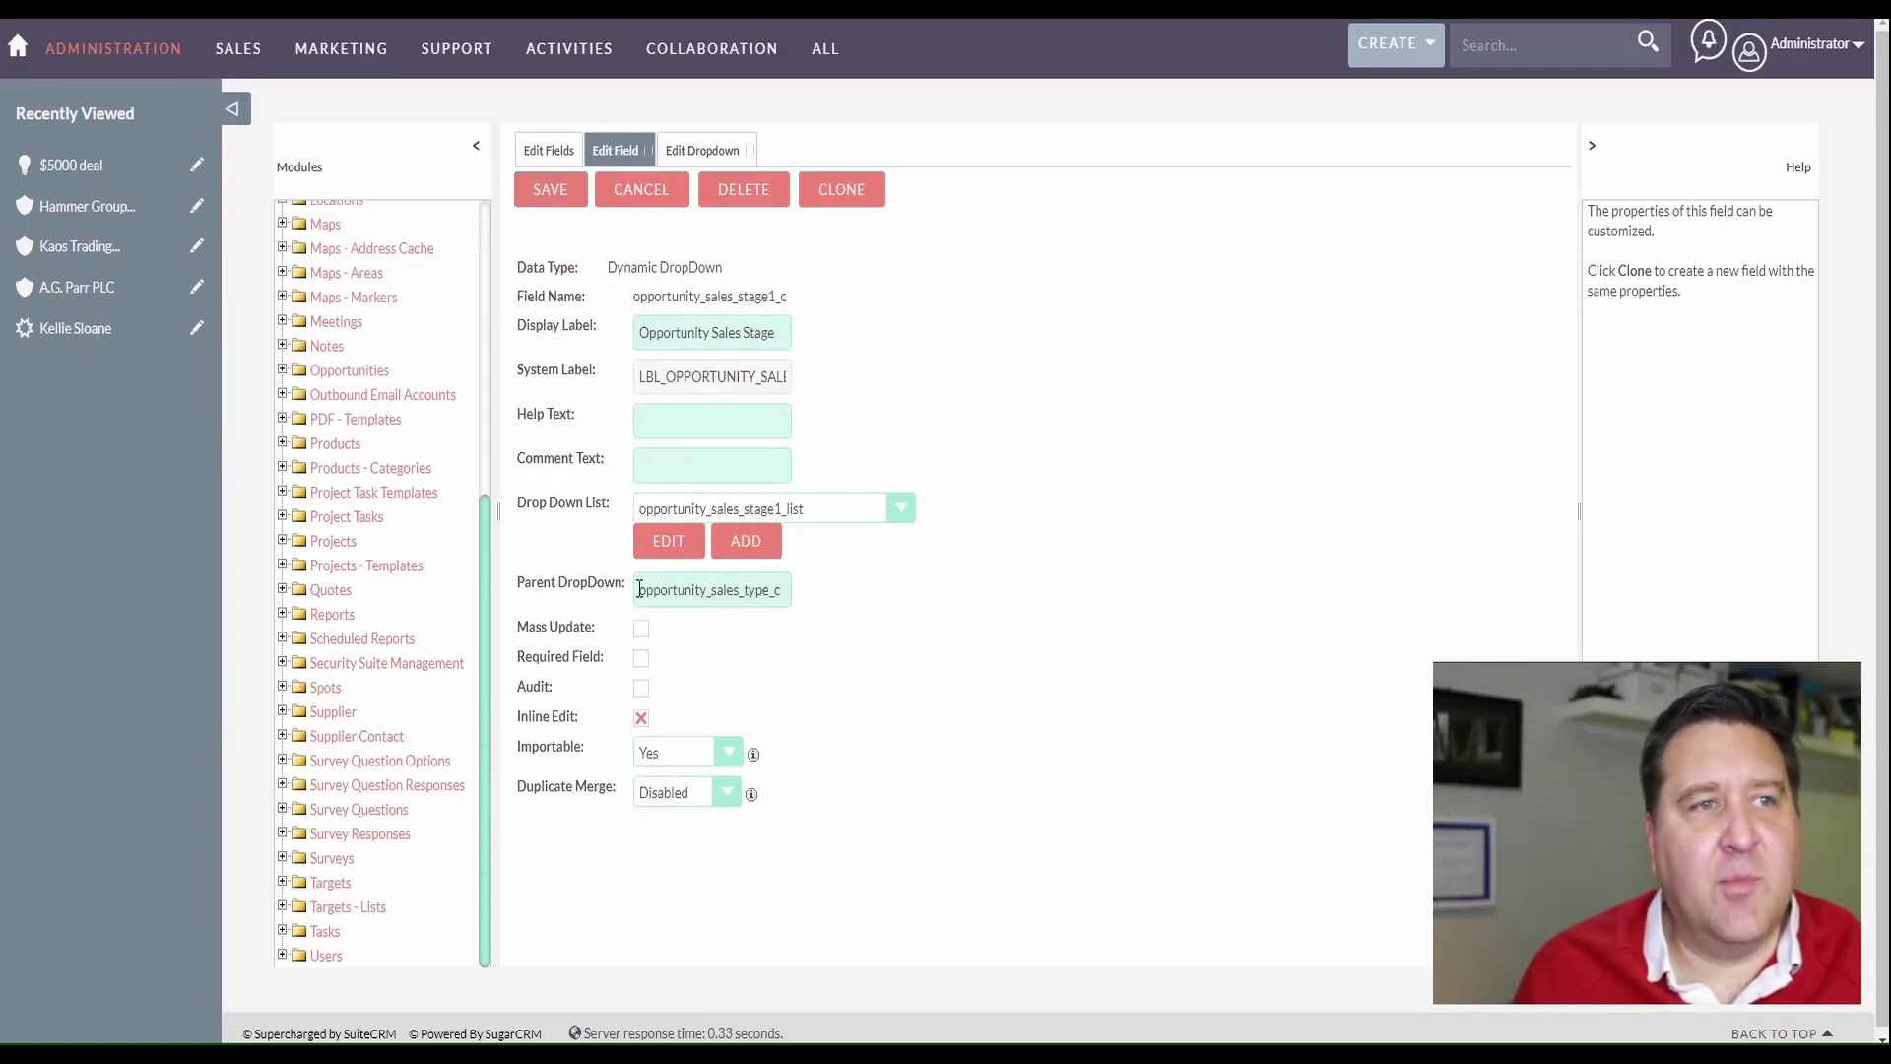
click(769, 594)
click(886, 619)
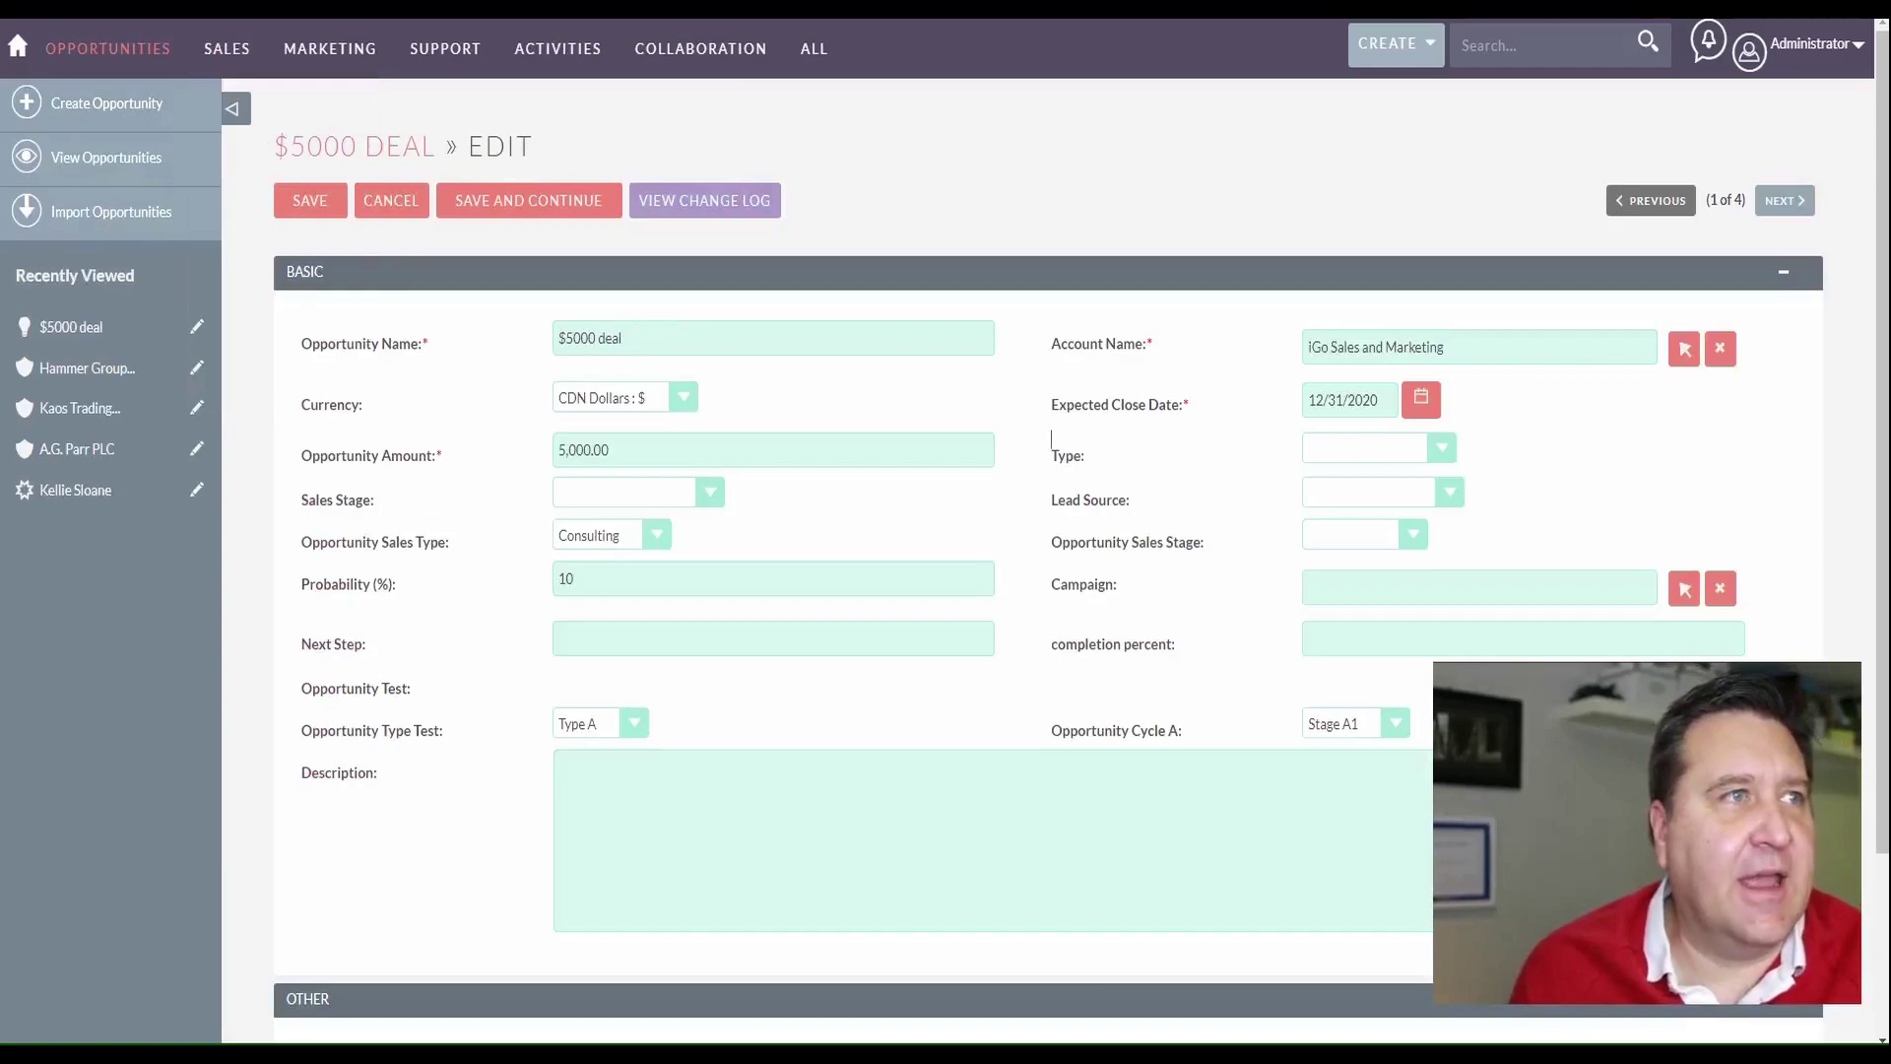
Reload the $5000 deal edit page, keep Sales Type Consulting and choose Sales Stage Discovery
key(alt+Left)
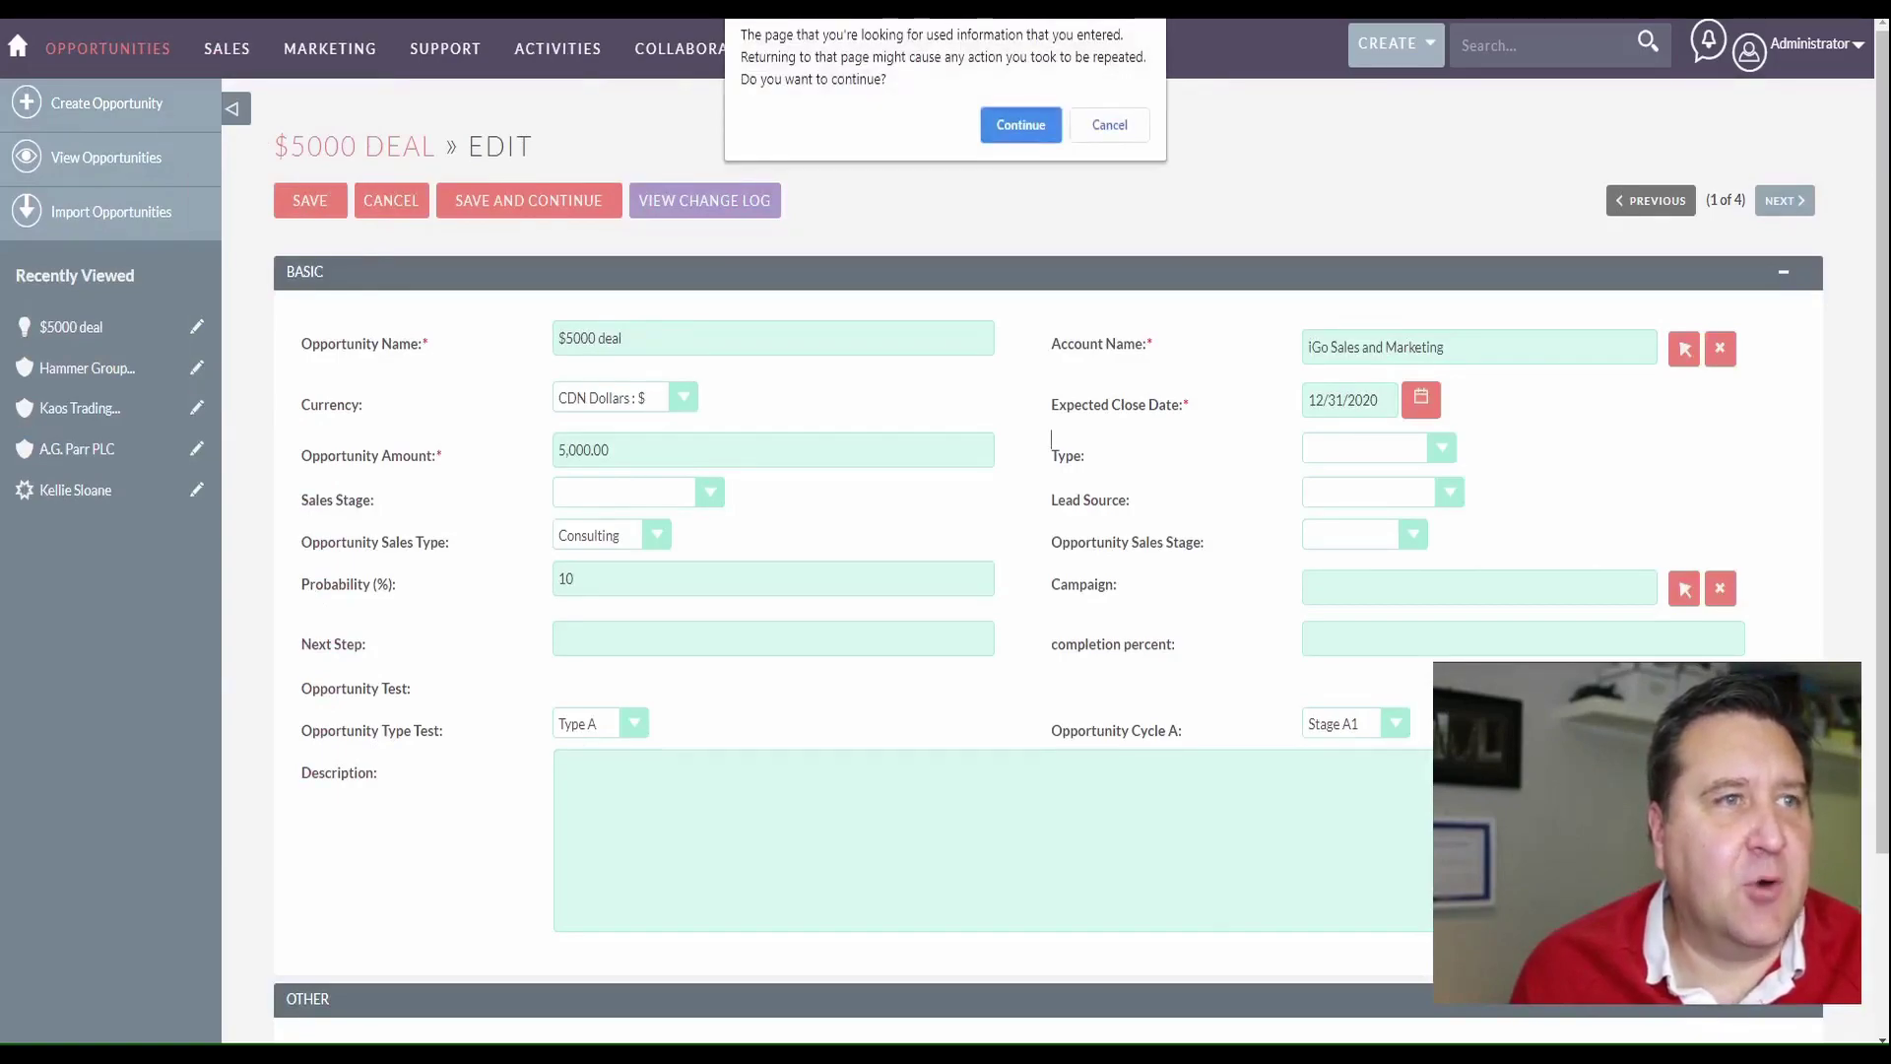
click(1001, 126)
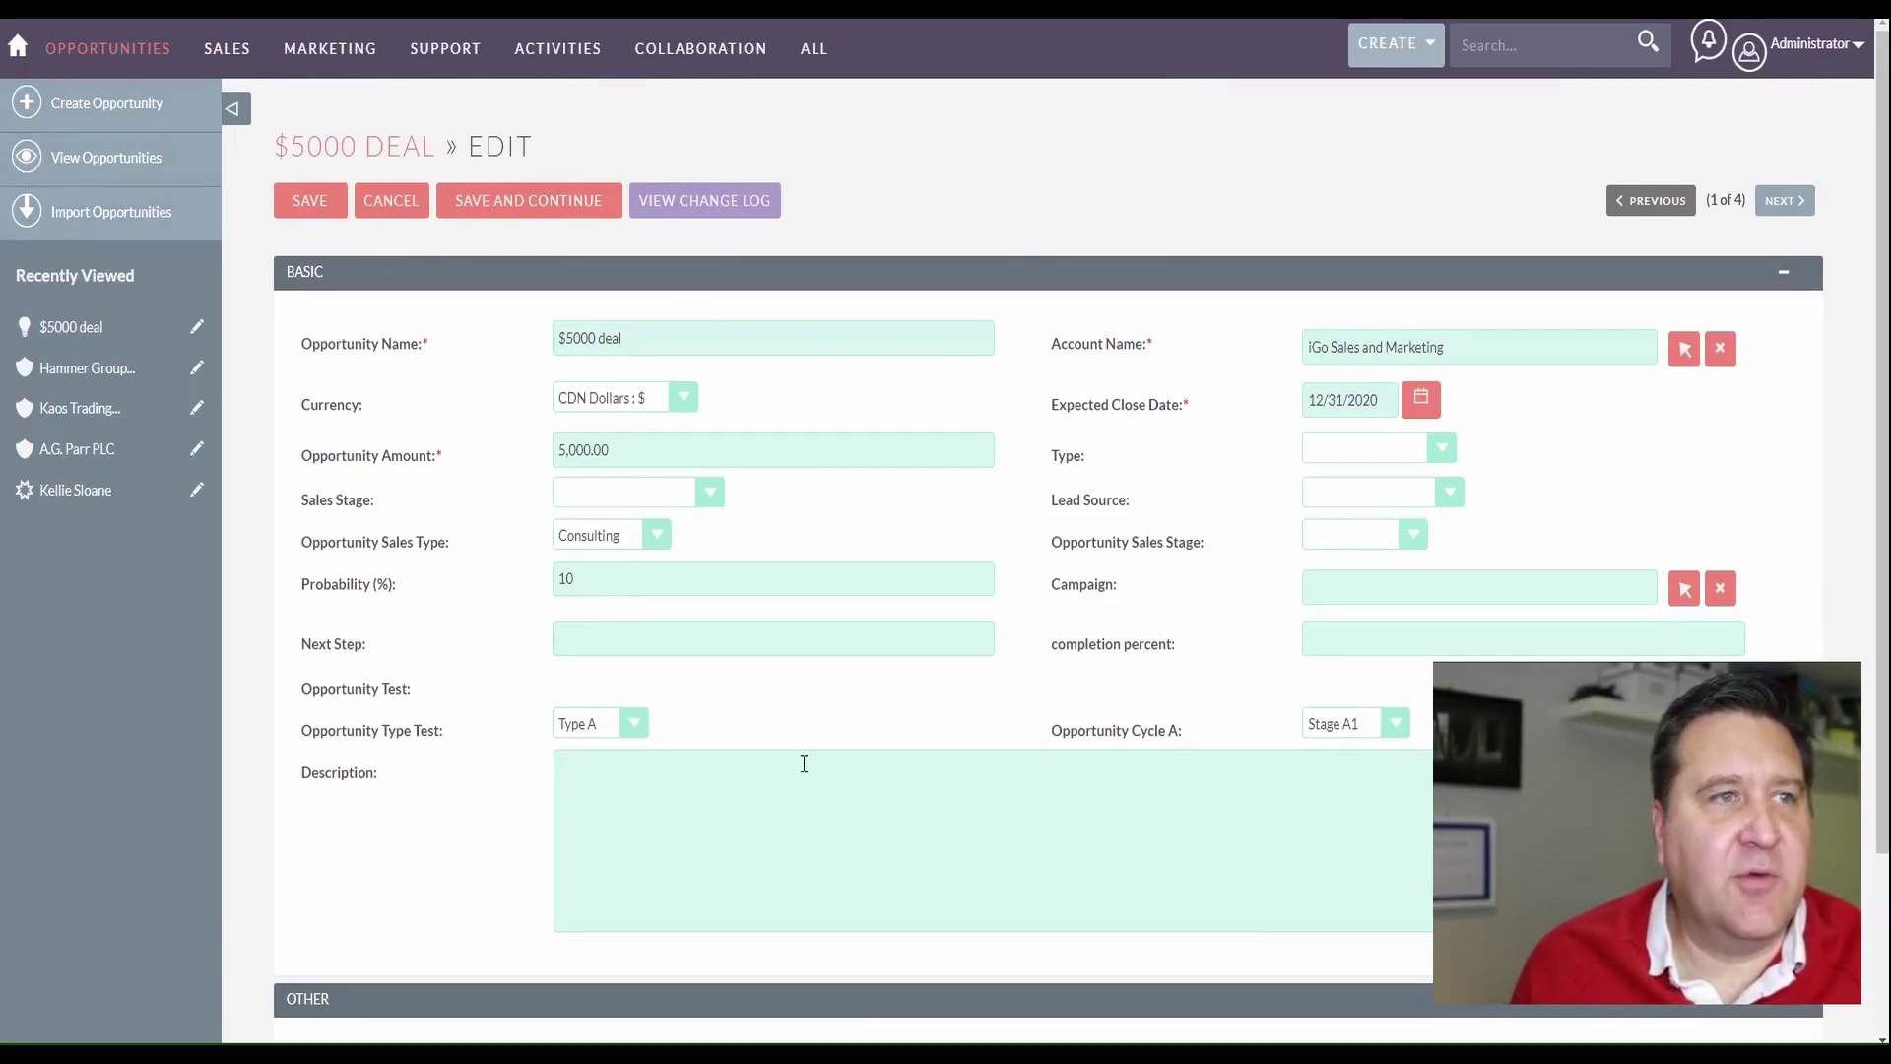
click(628, 547)
click(631, 550)
click(1334, 545)
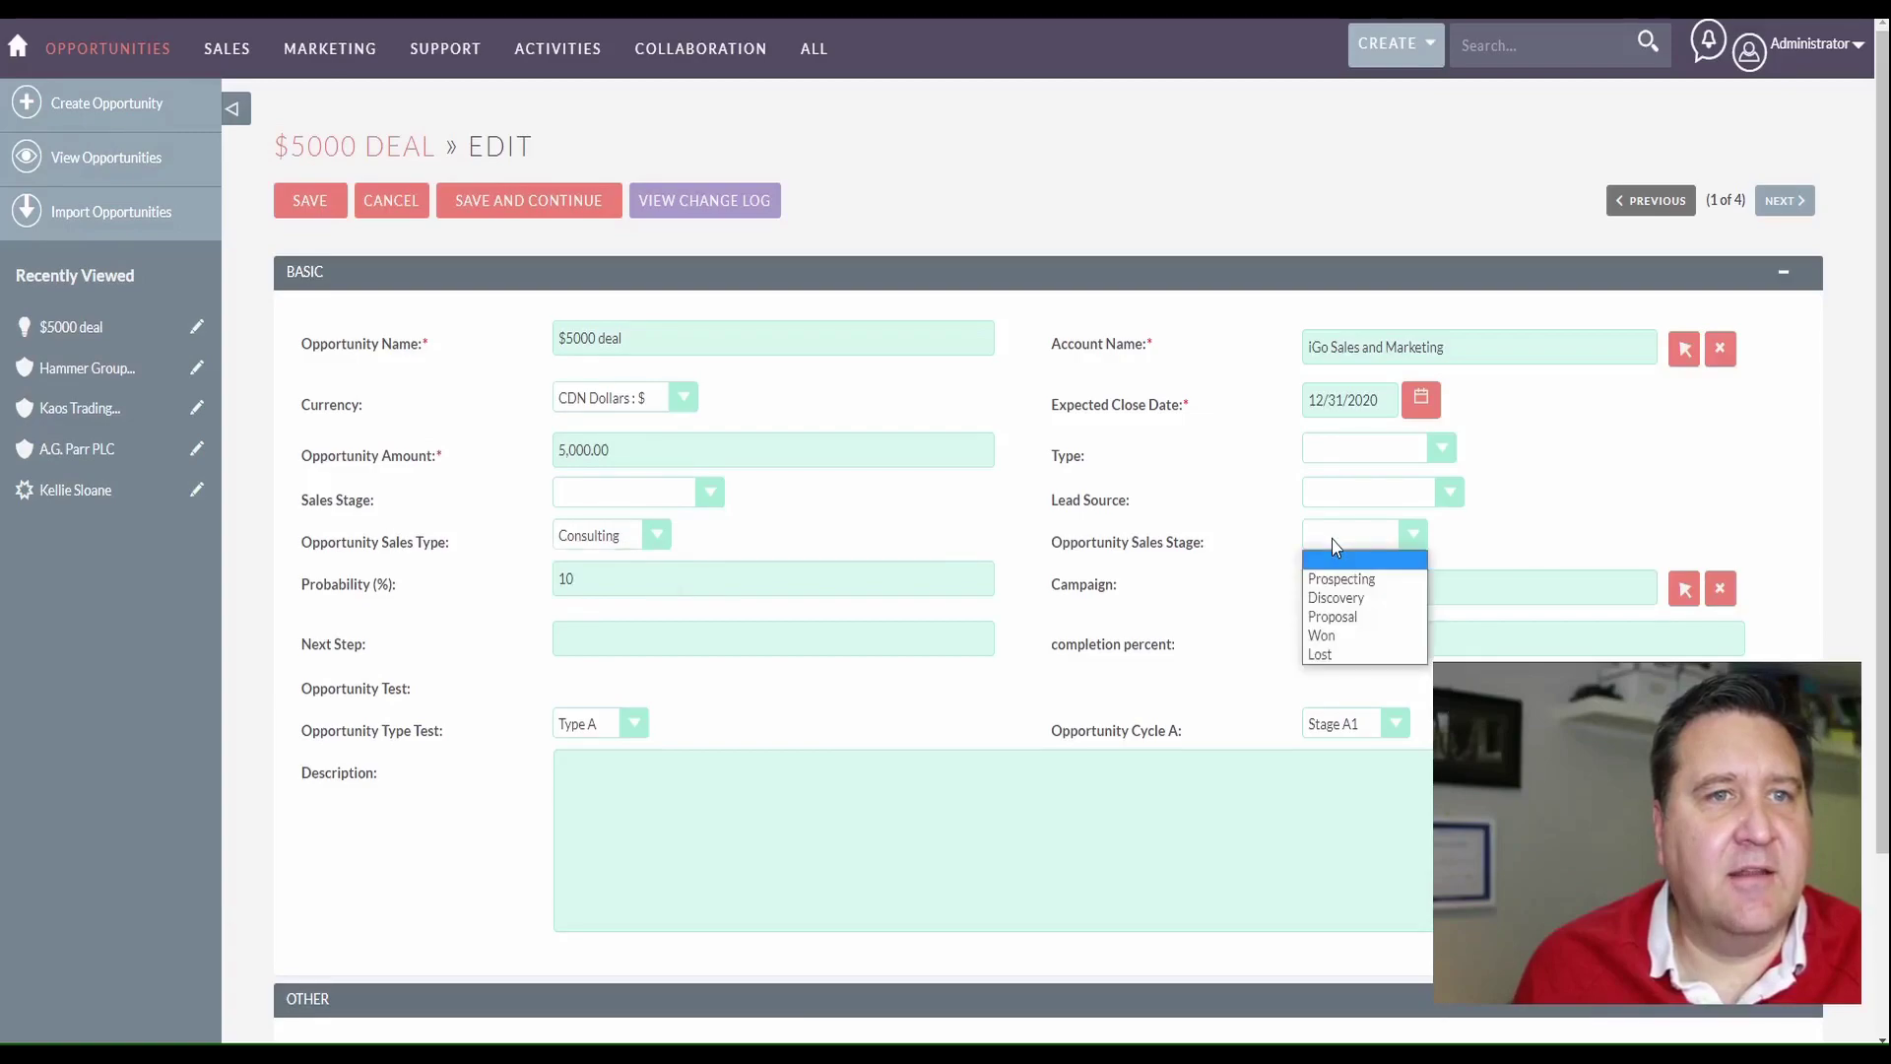
click(1375, 598)
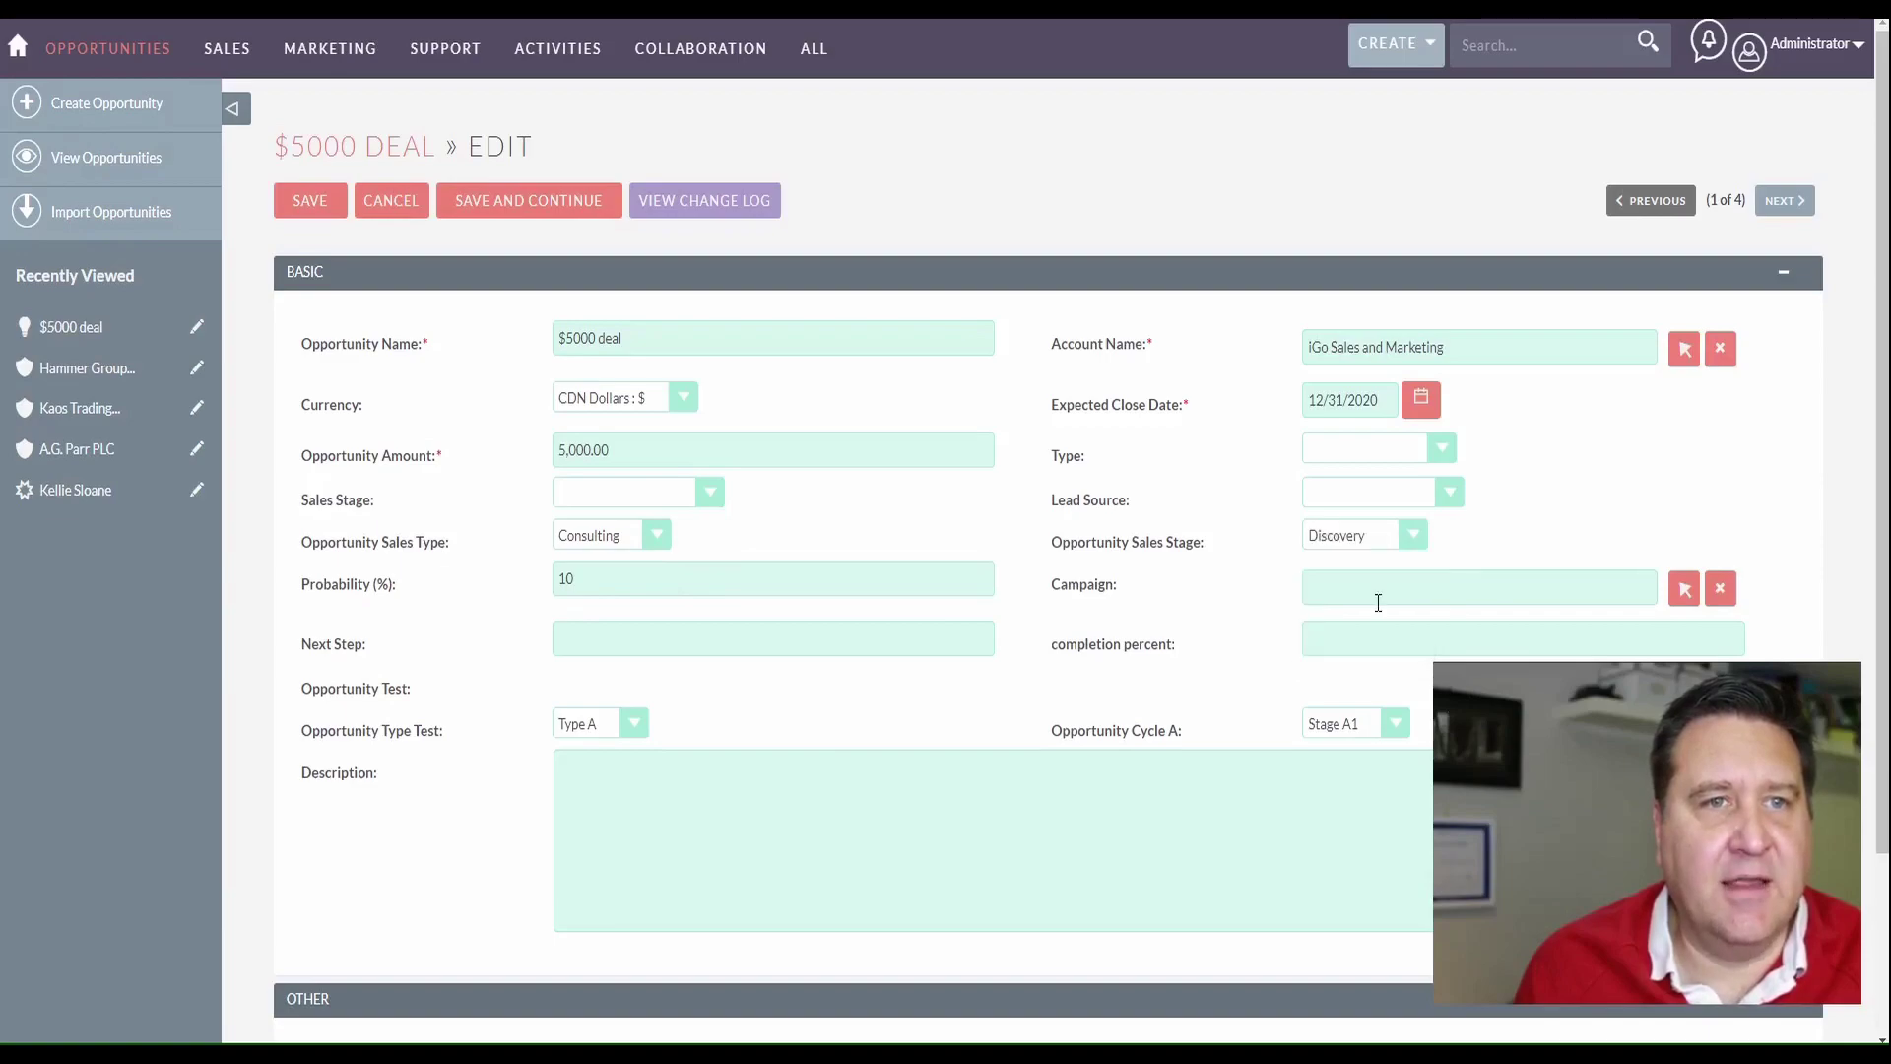
Switch Sales Type to Software, pick Proposal, then change Sales Stage to Needs Identification
click(645, 544)
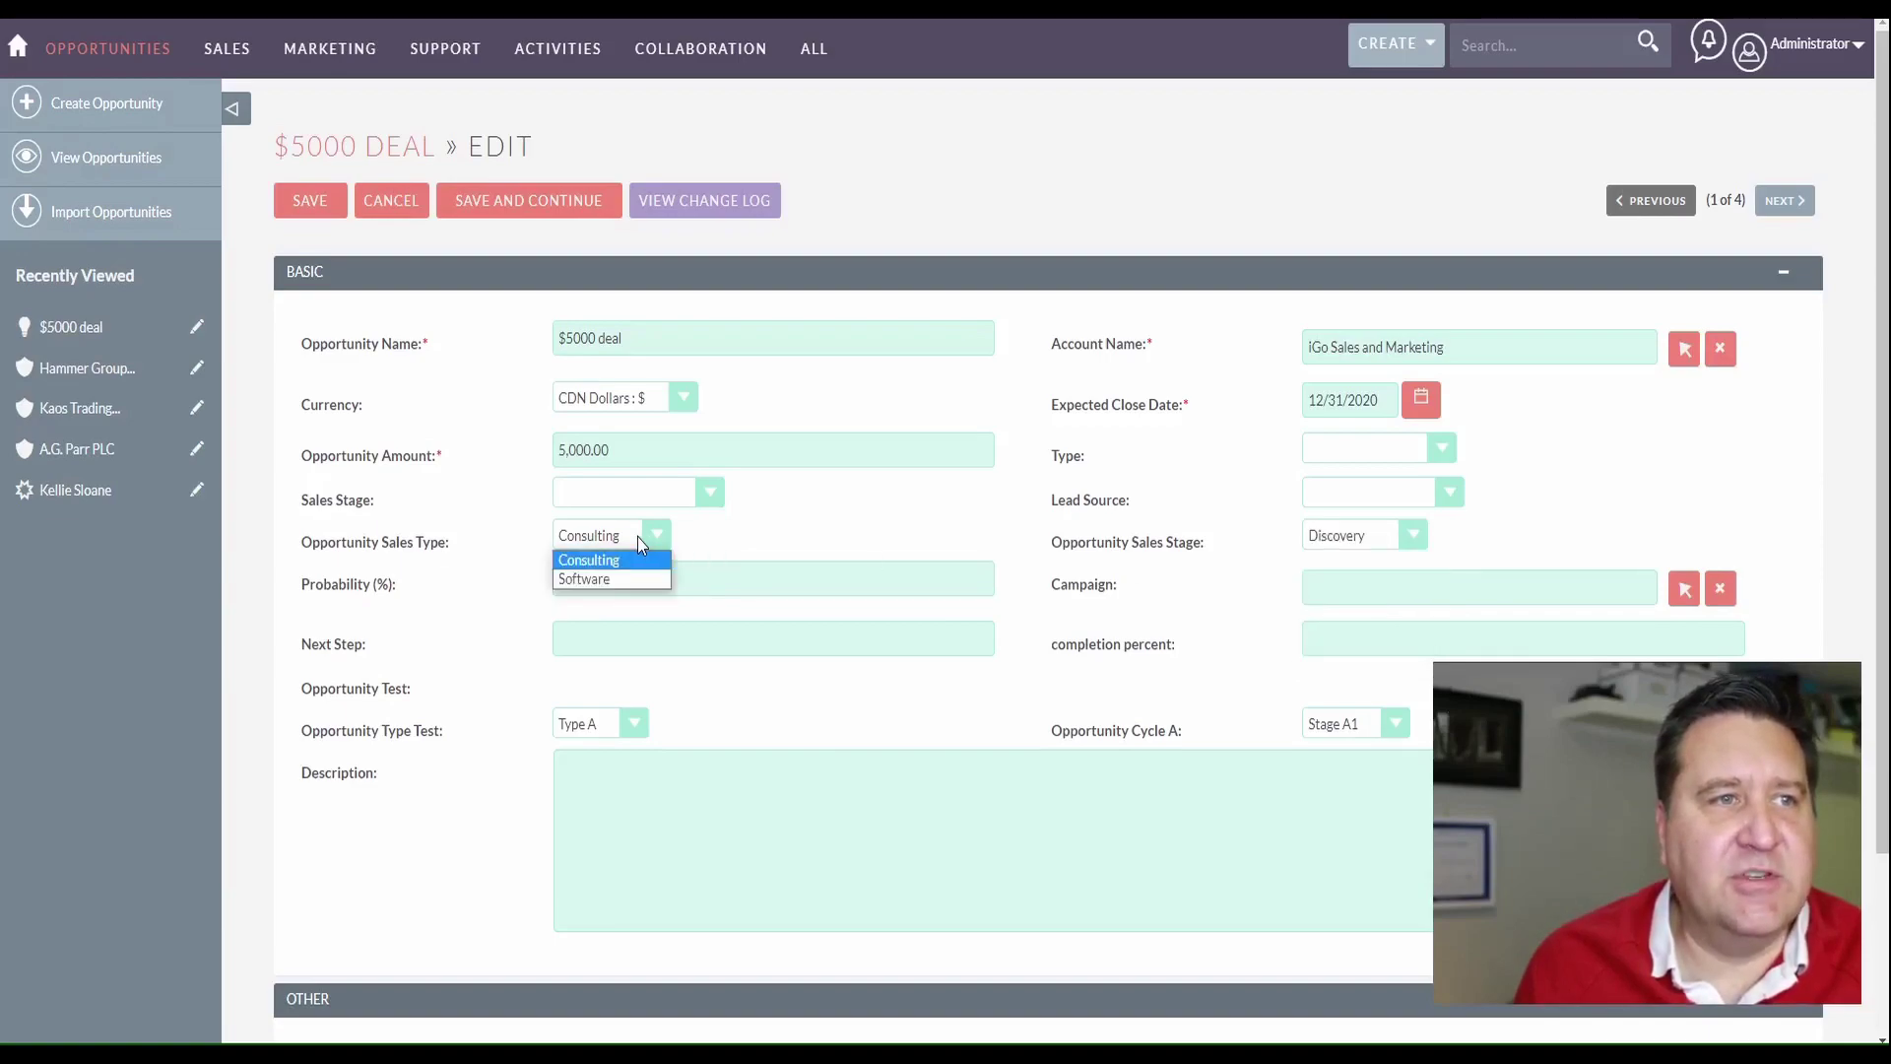
click(580, 581)
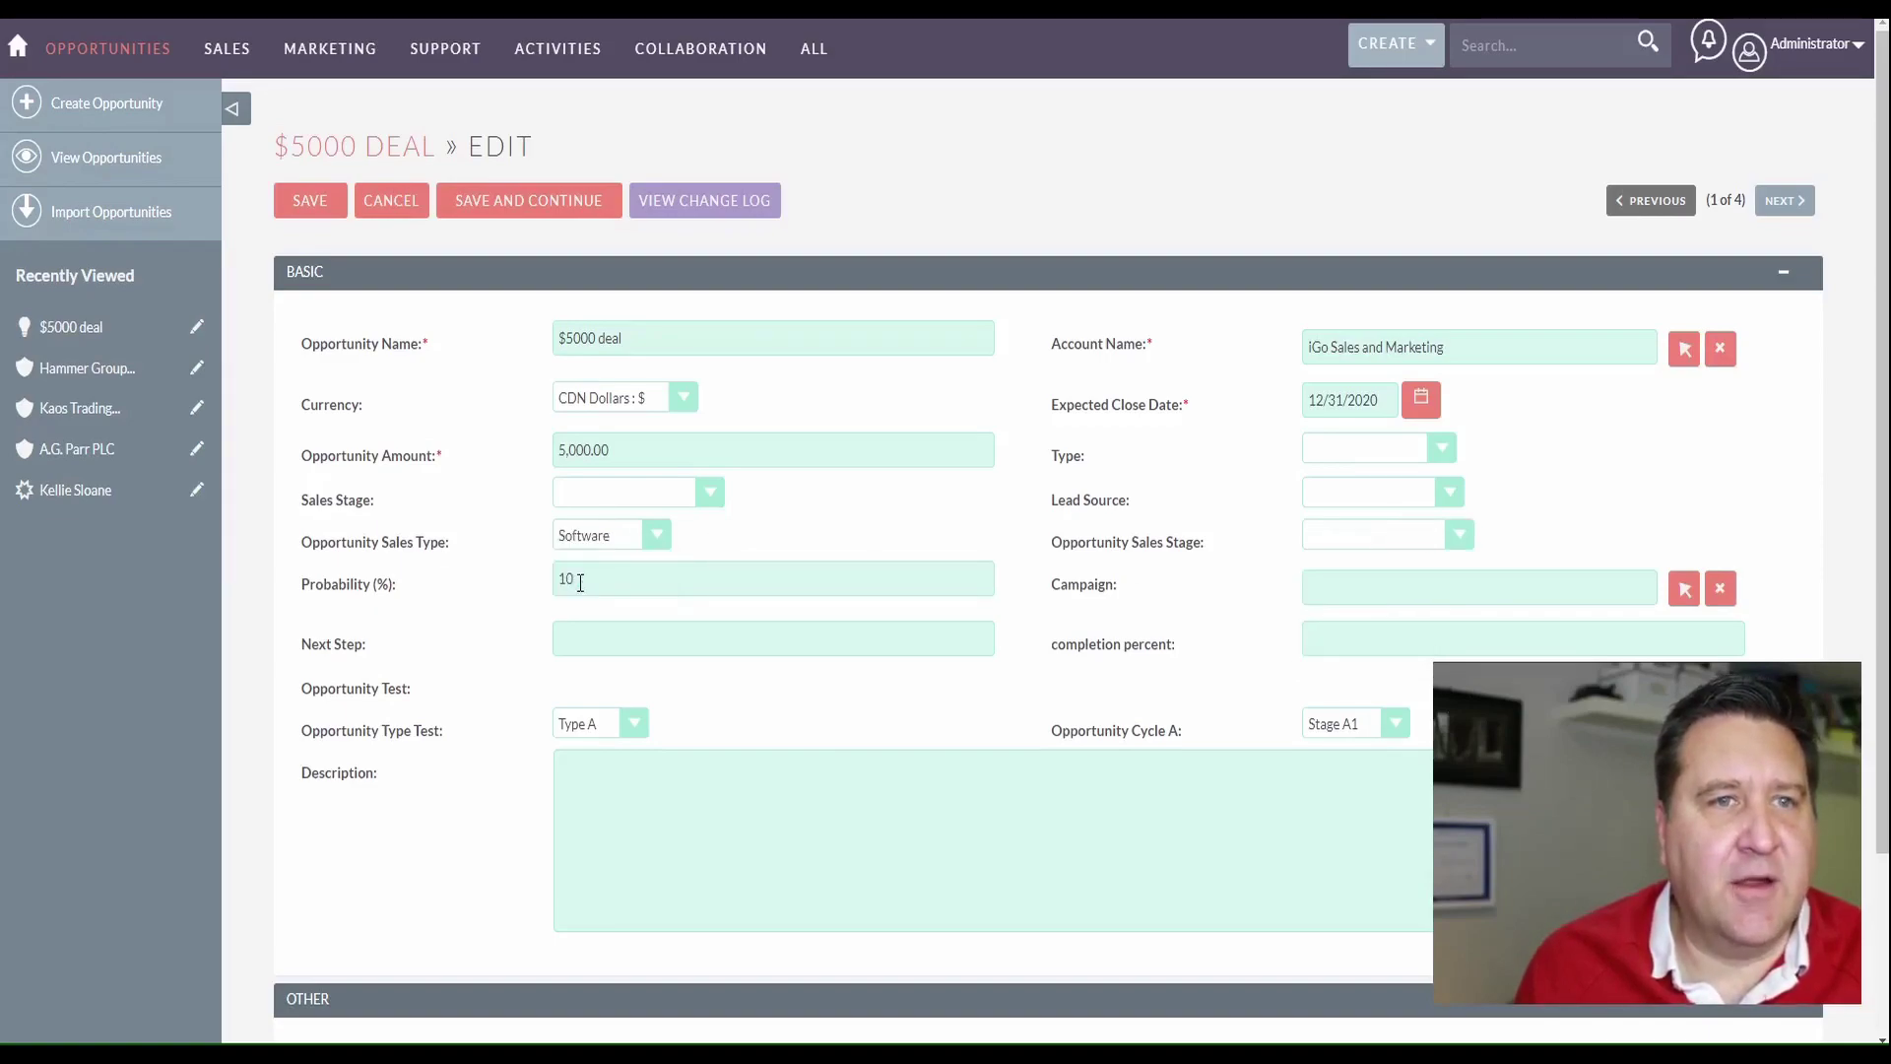
click(1351, 537)
click(1345, 635)
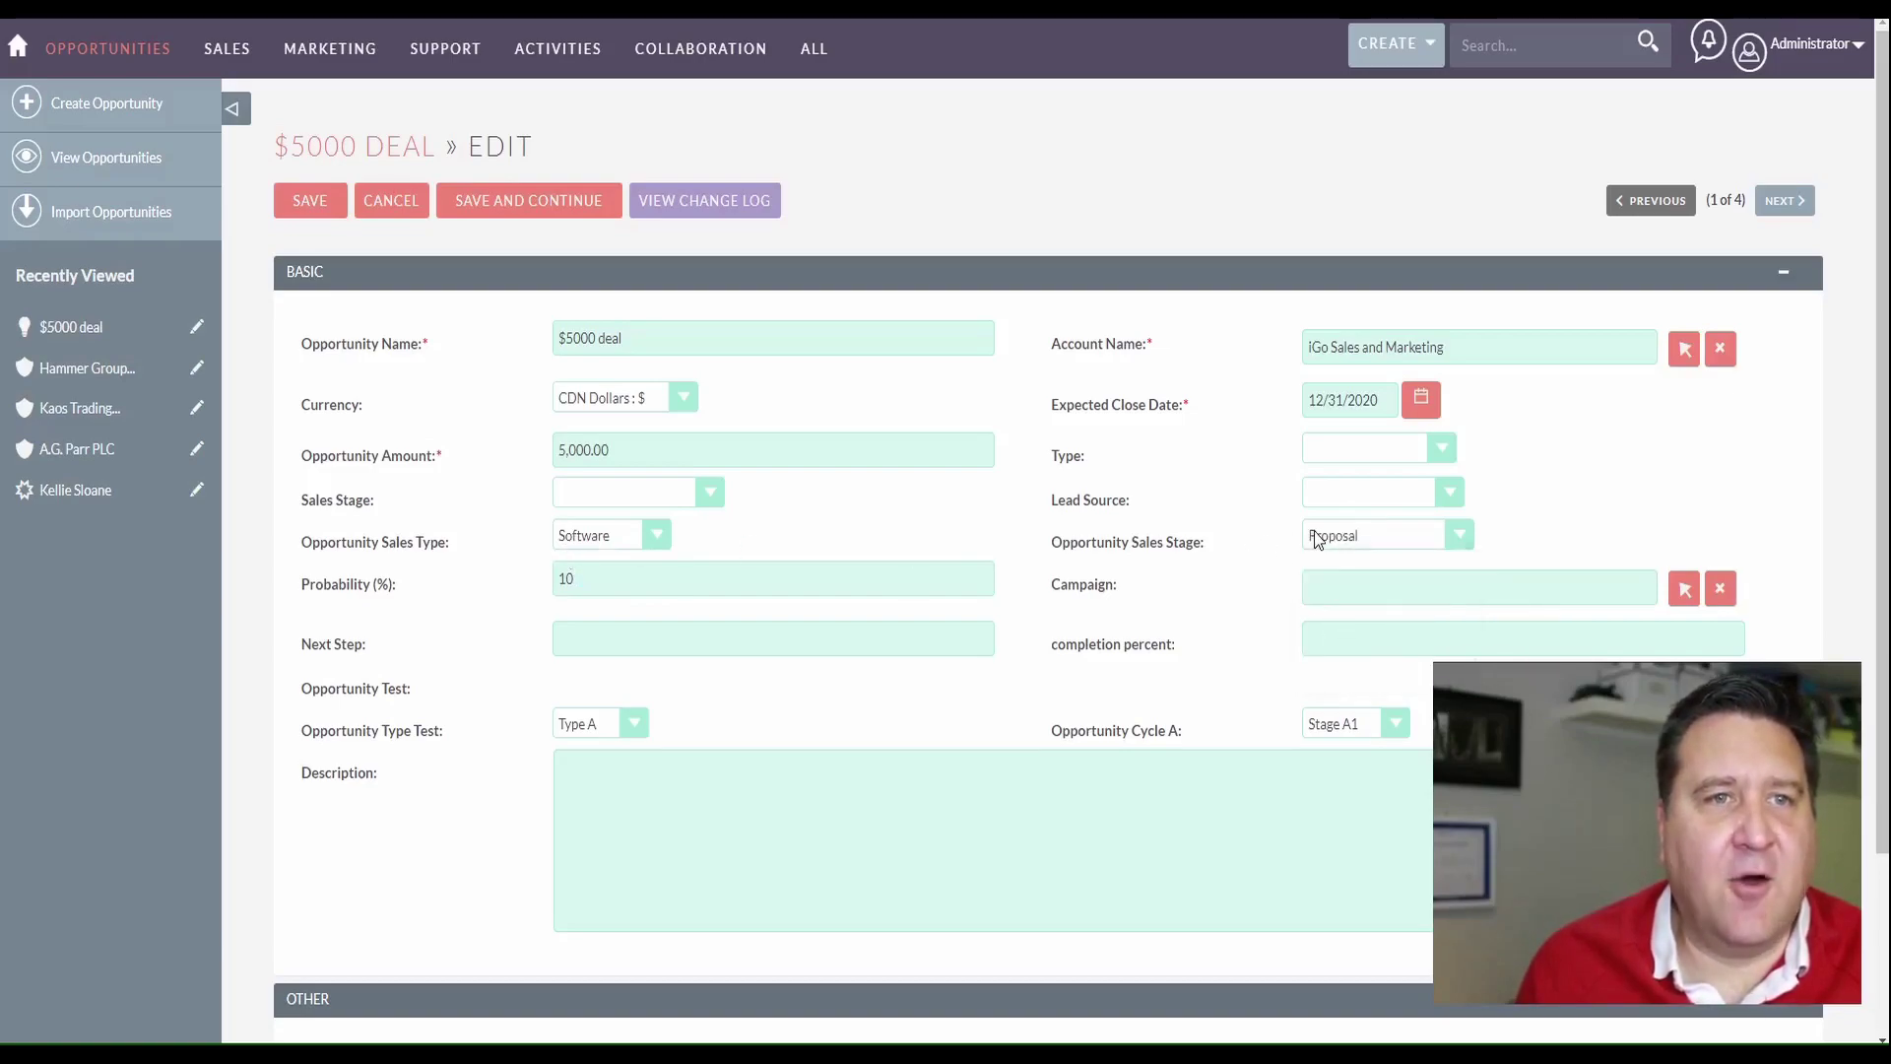
click(1394, 535)
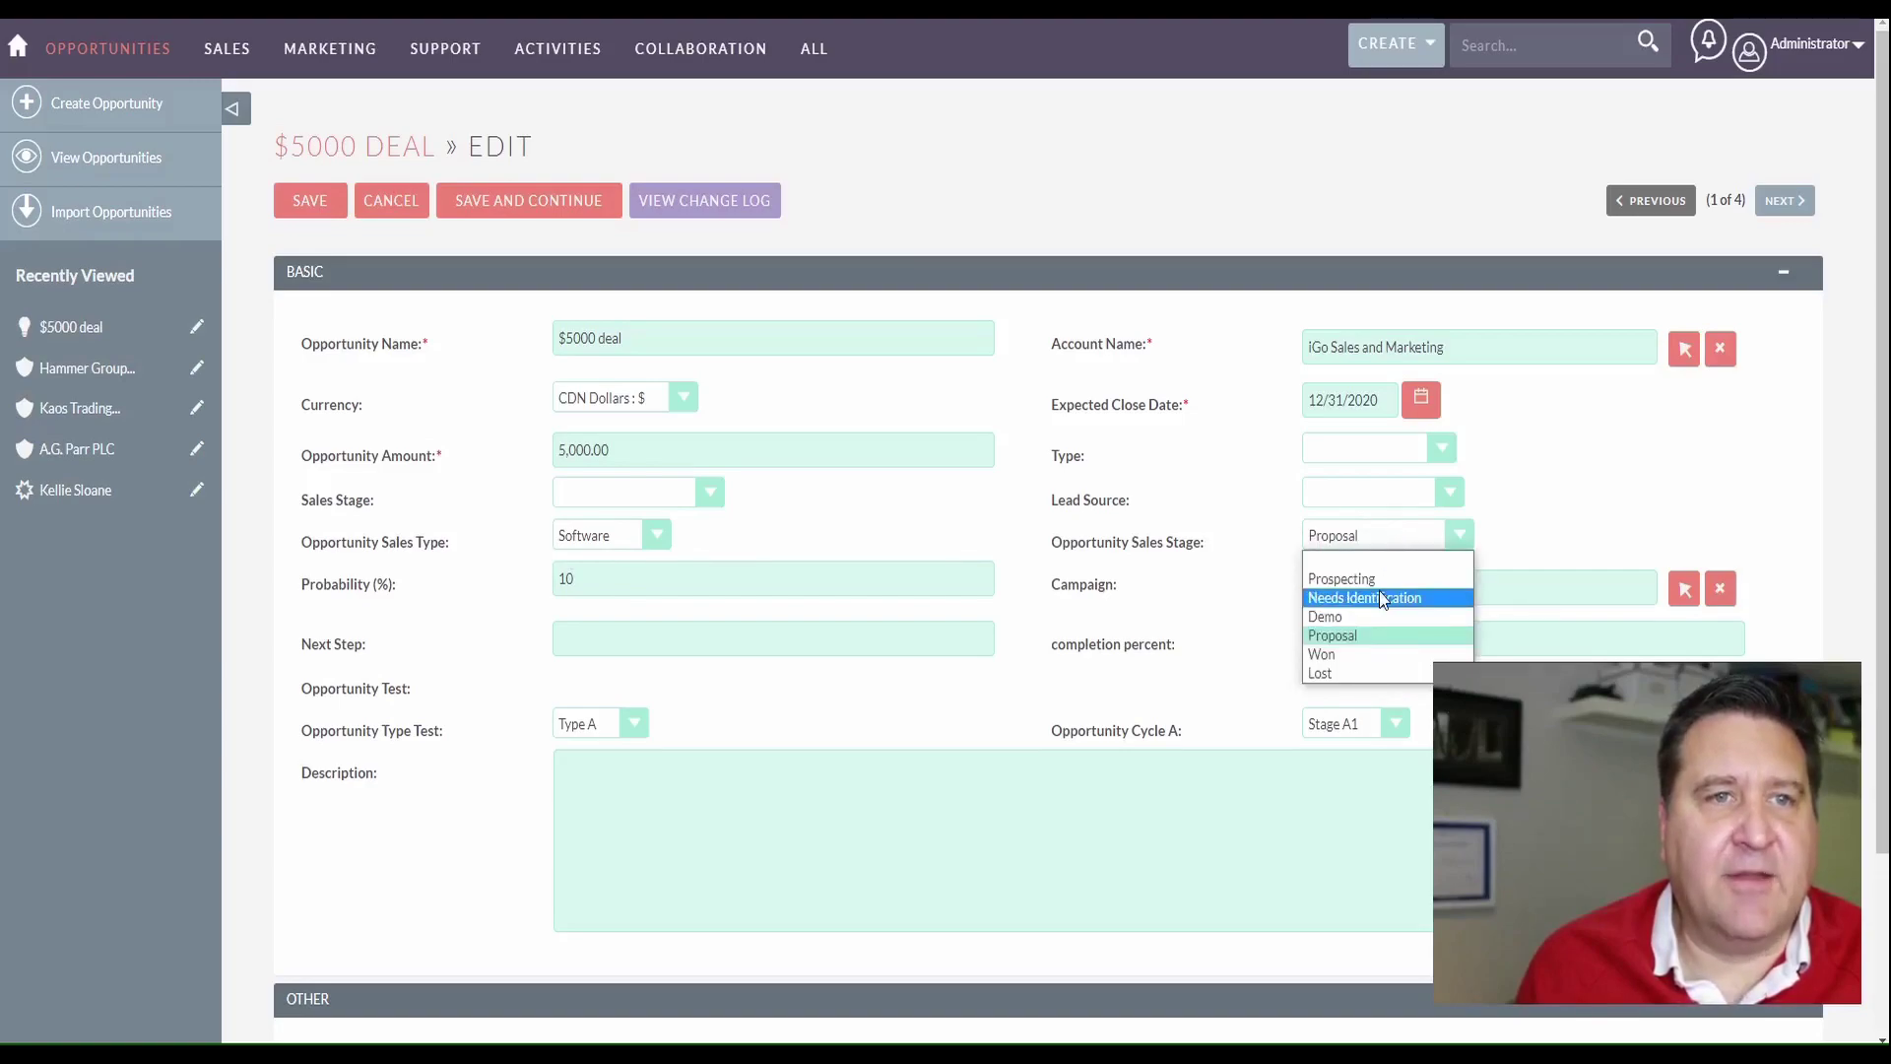
click(1409, 588)
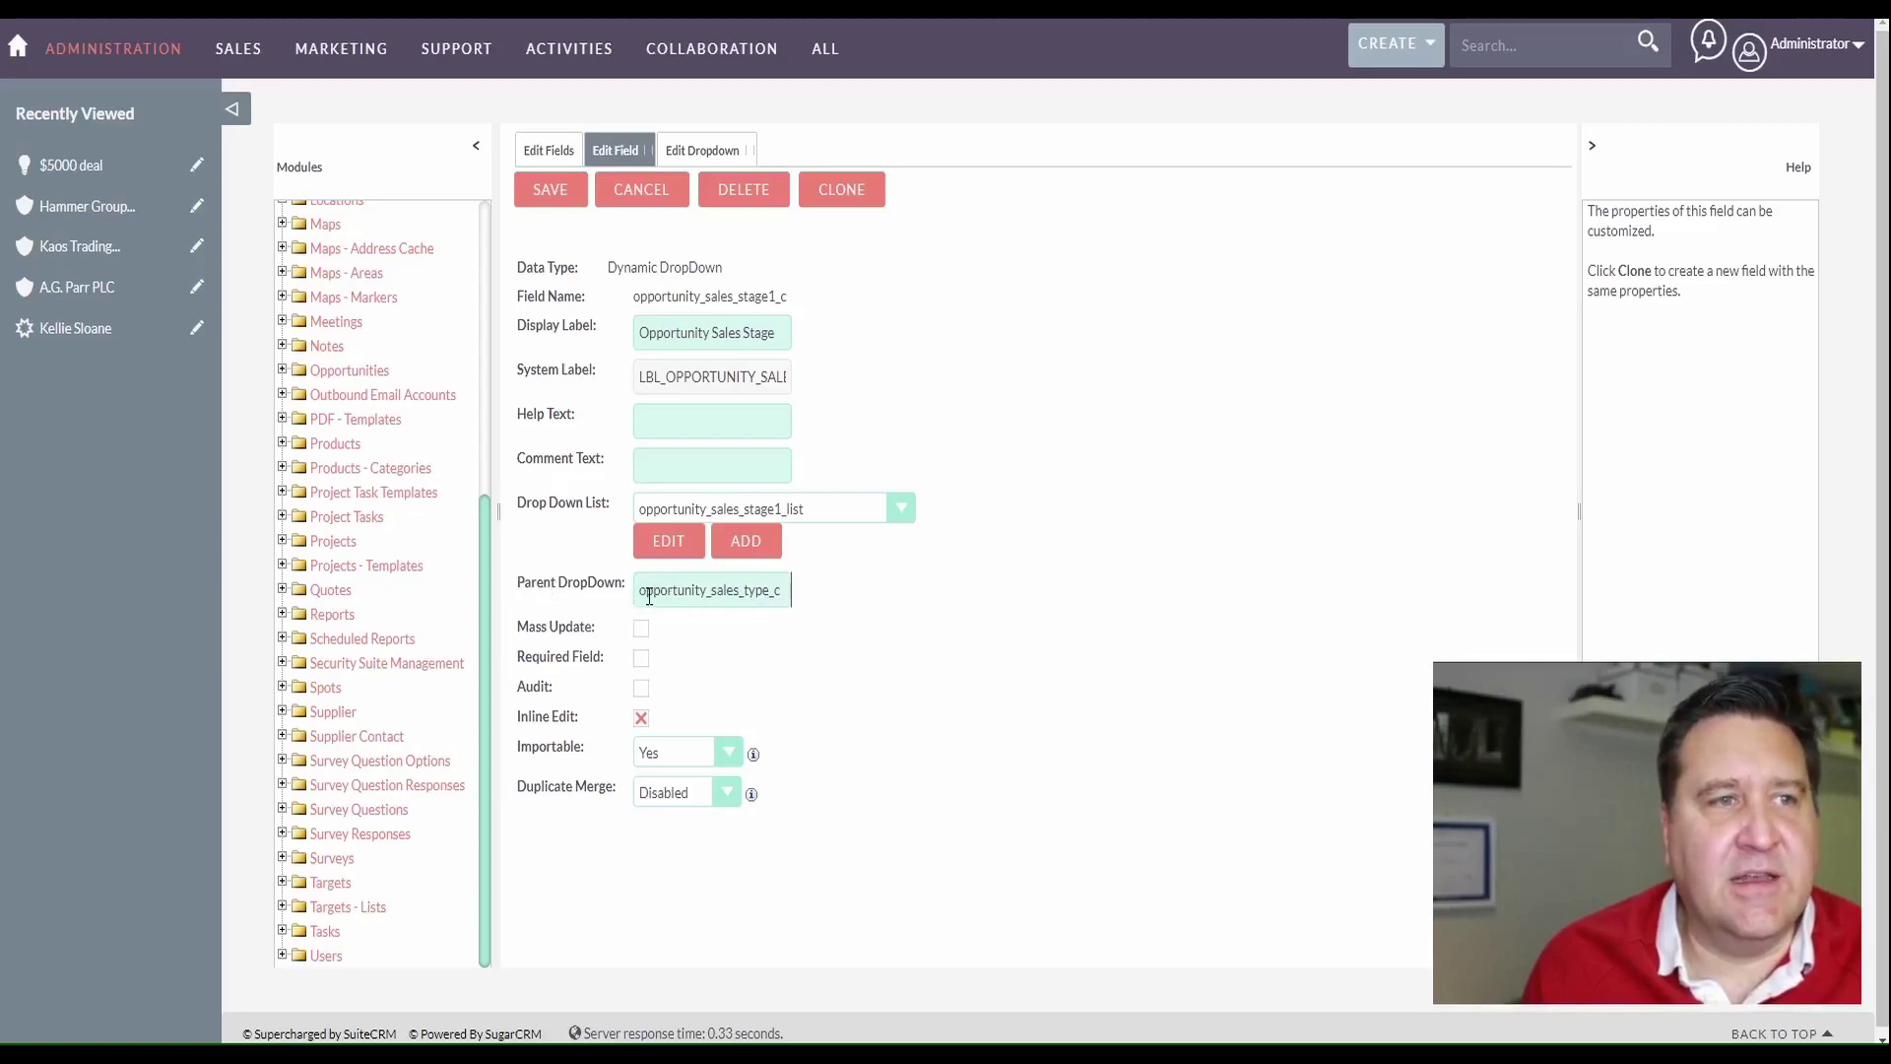
drag(641, 591, 777, 589)
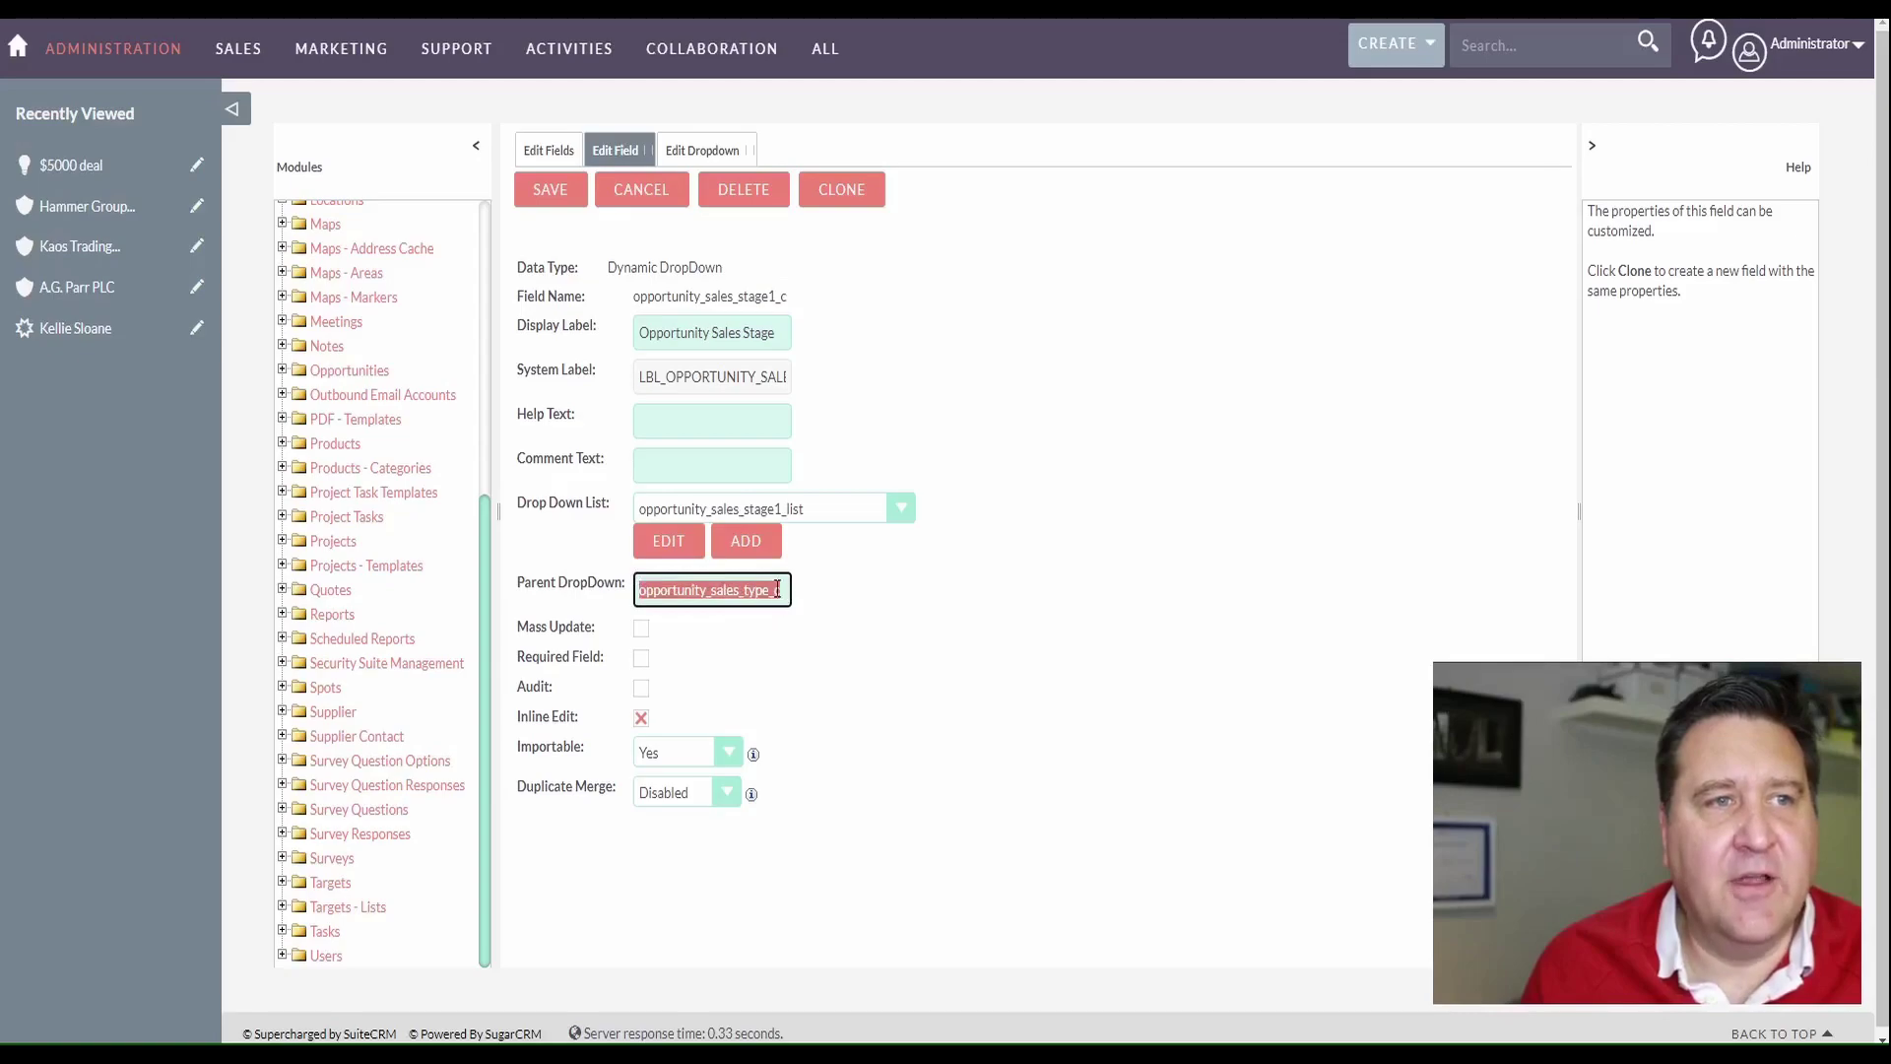
click(778, 589)
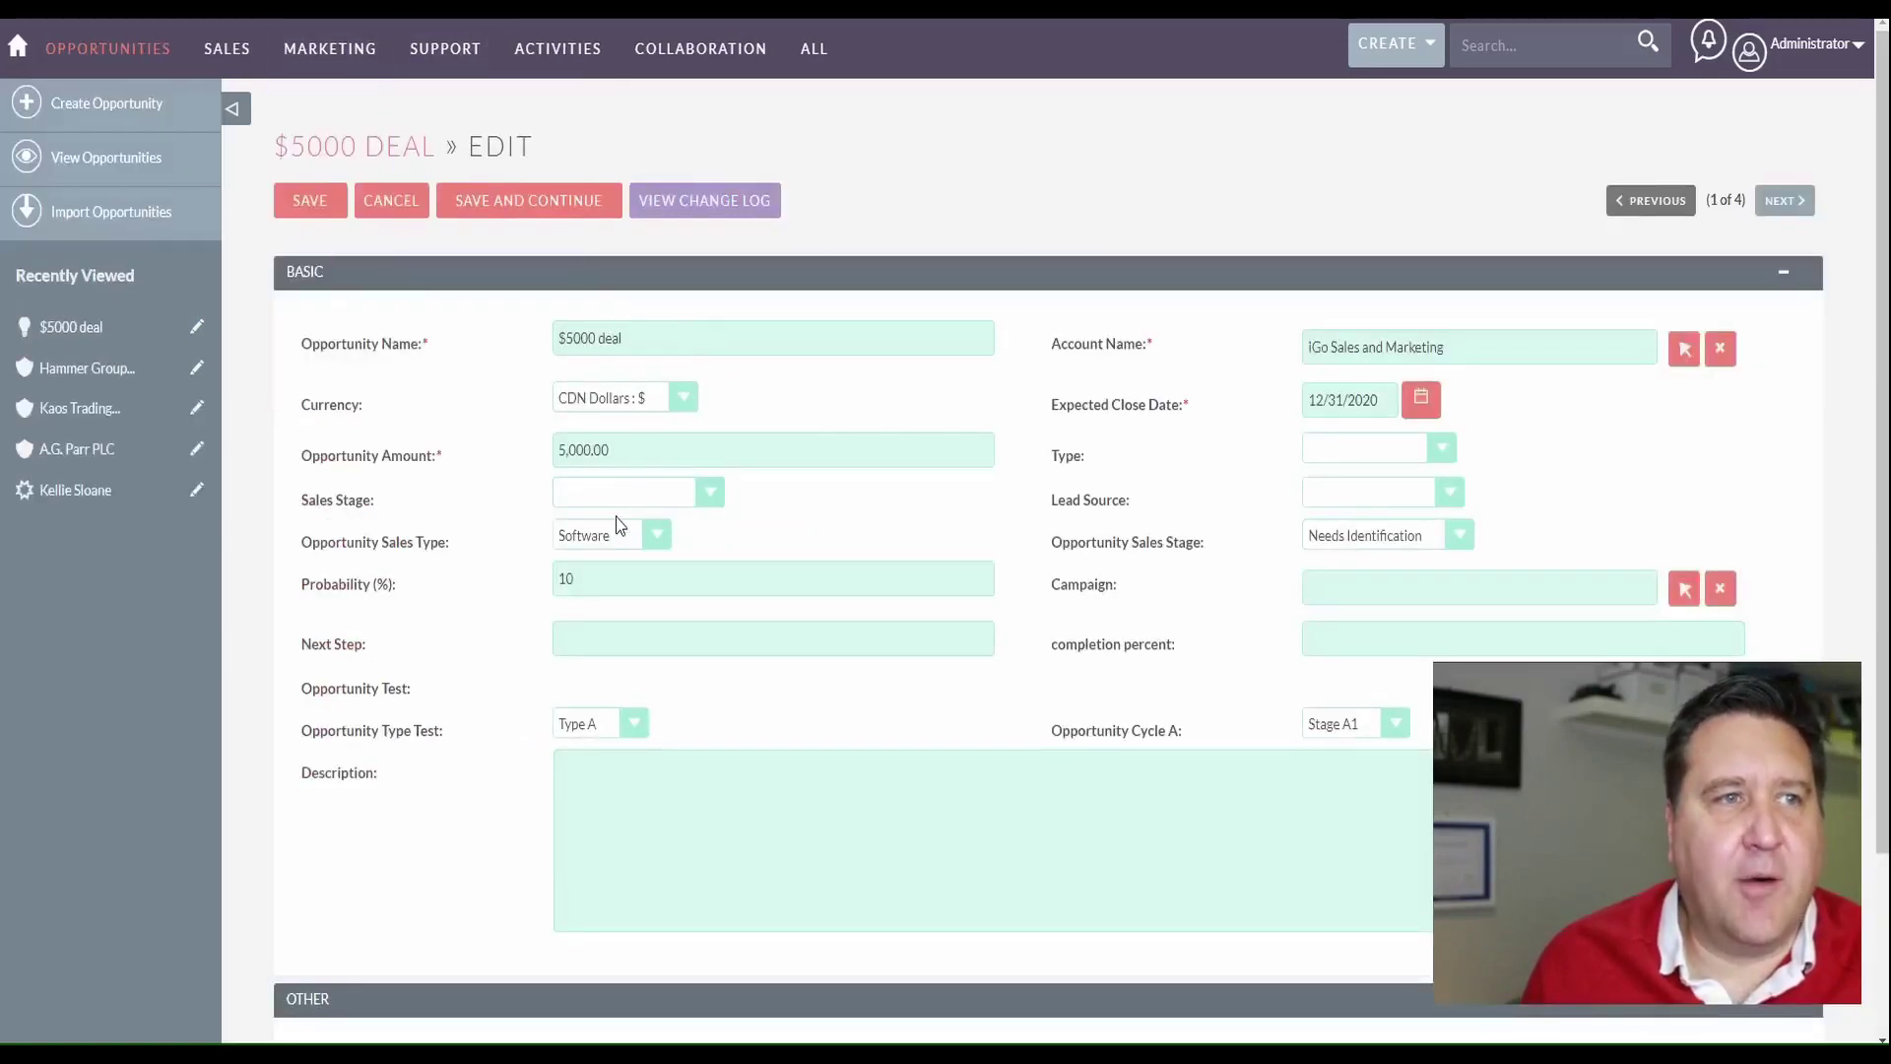
Keep Sales Type Software and confirm Sales Stage stays Needs Identification on the $5000 deal
click(606, 539)
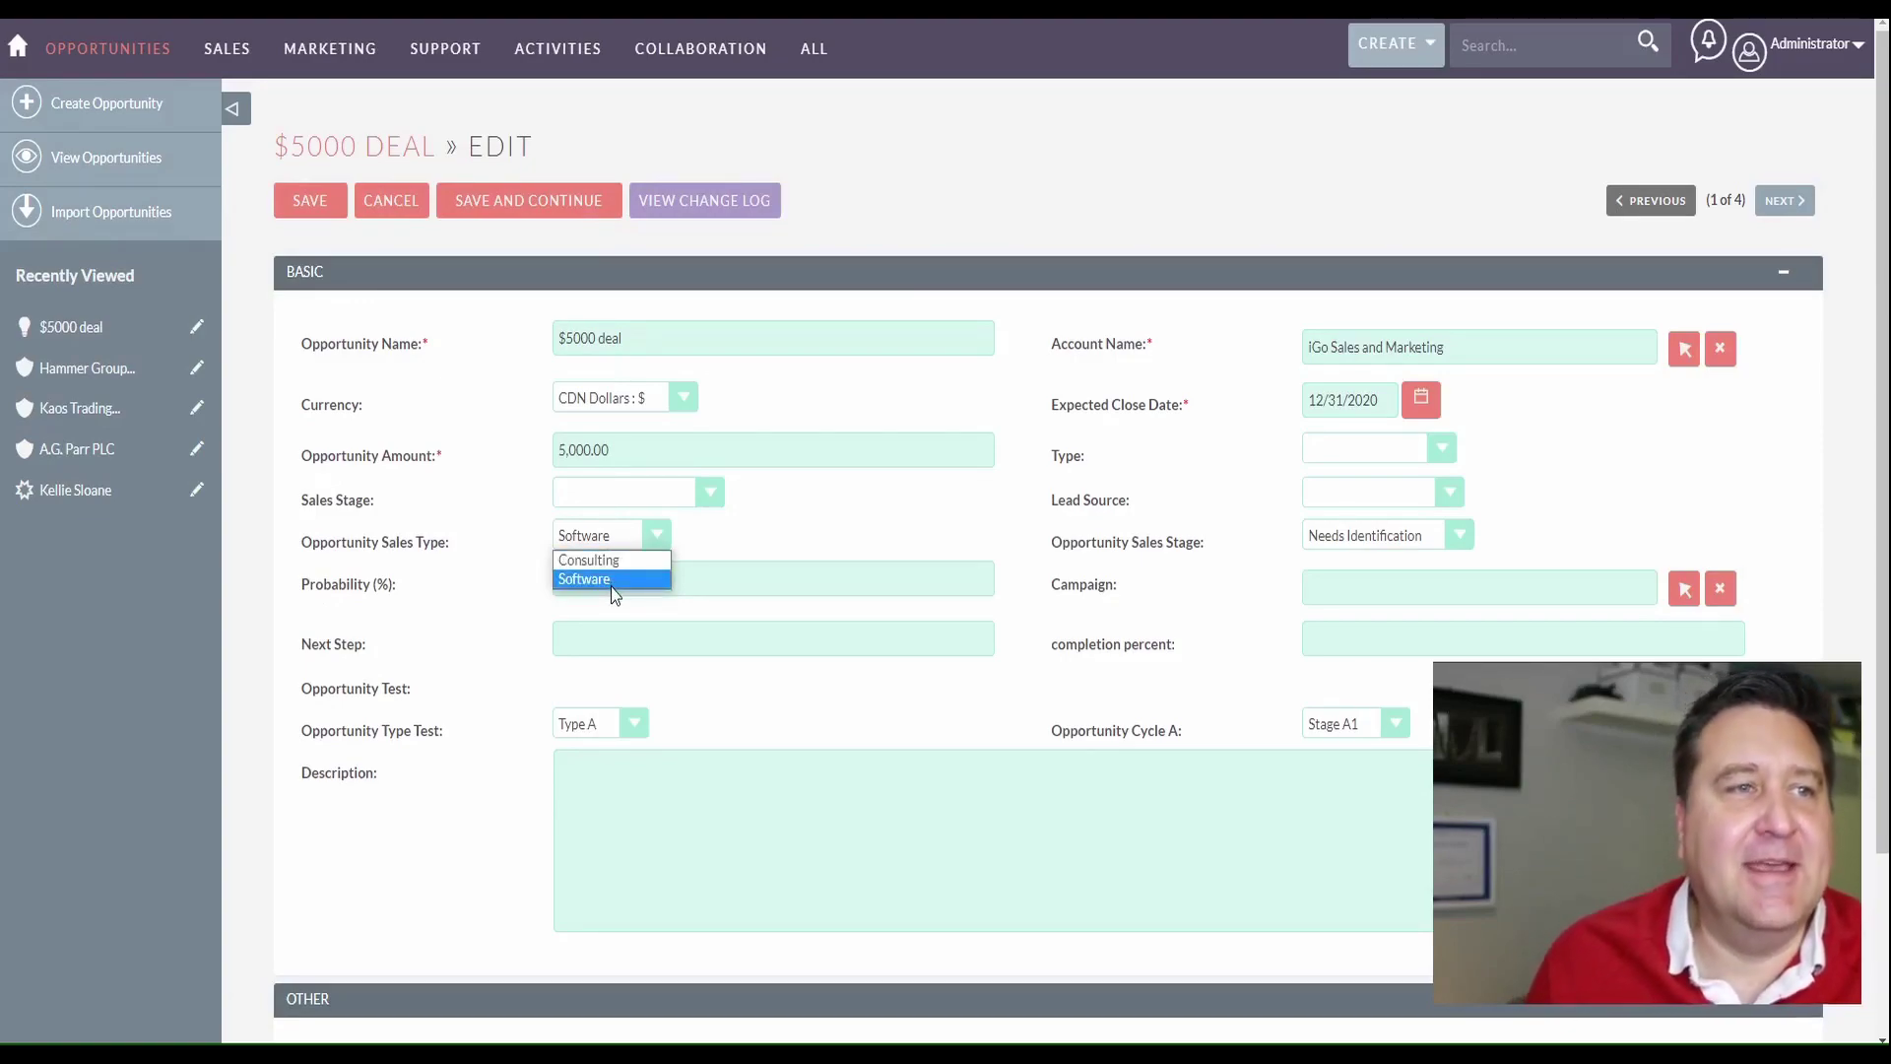
click(1377, 540)
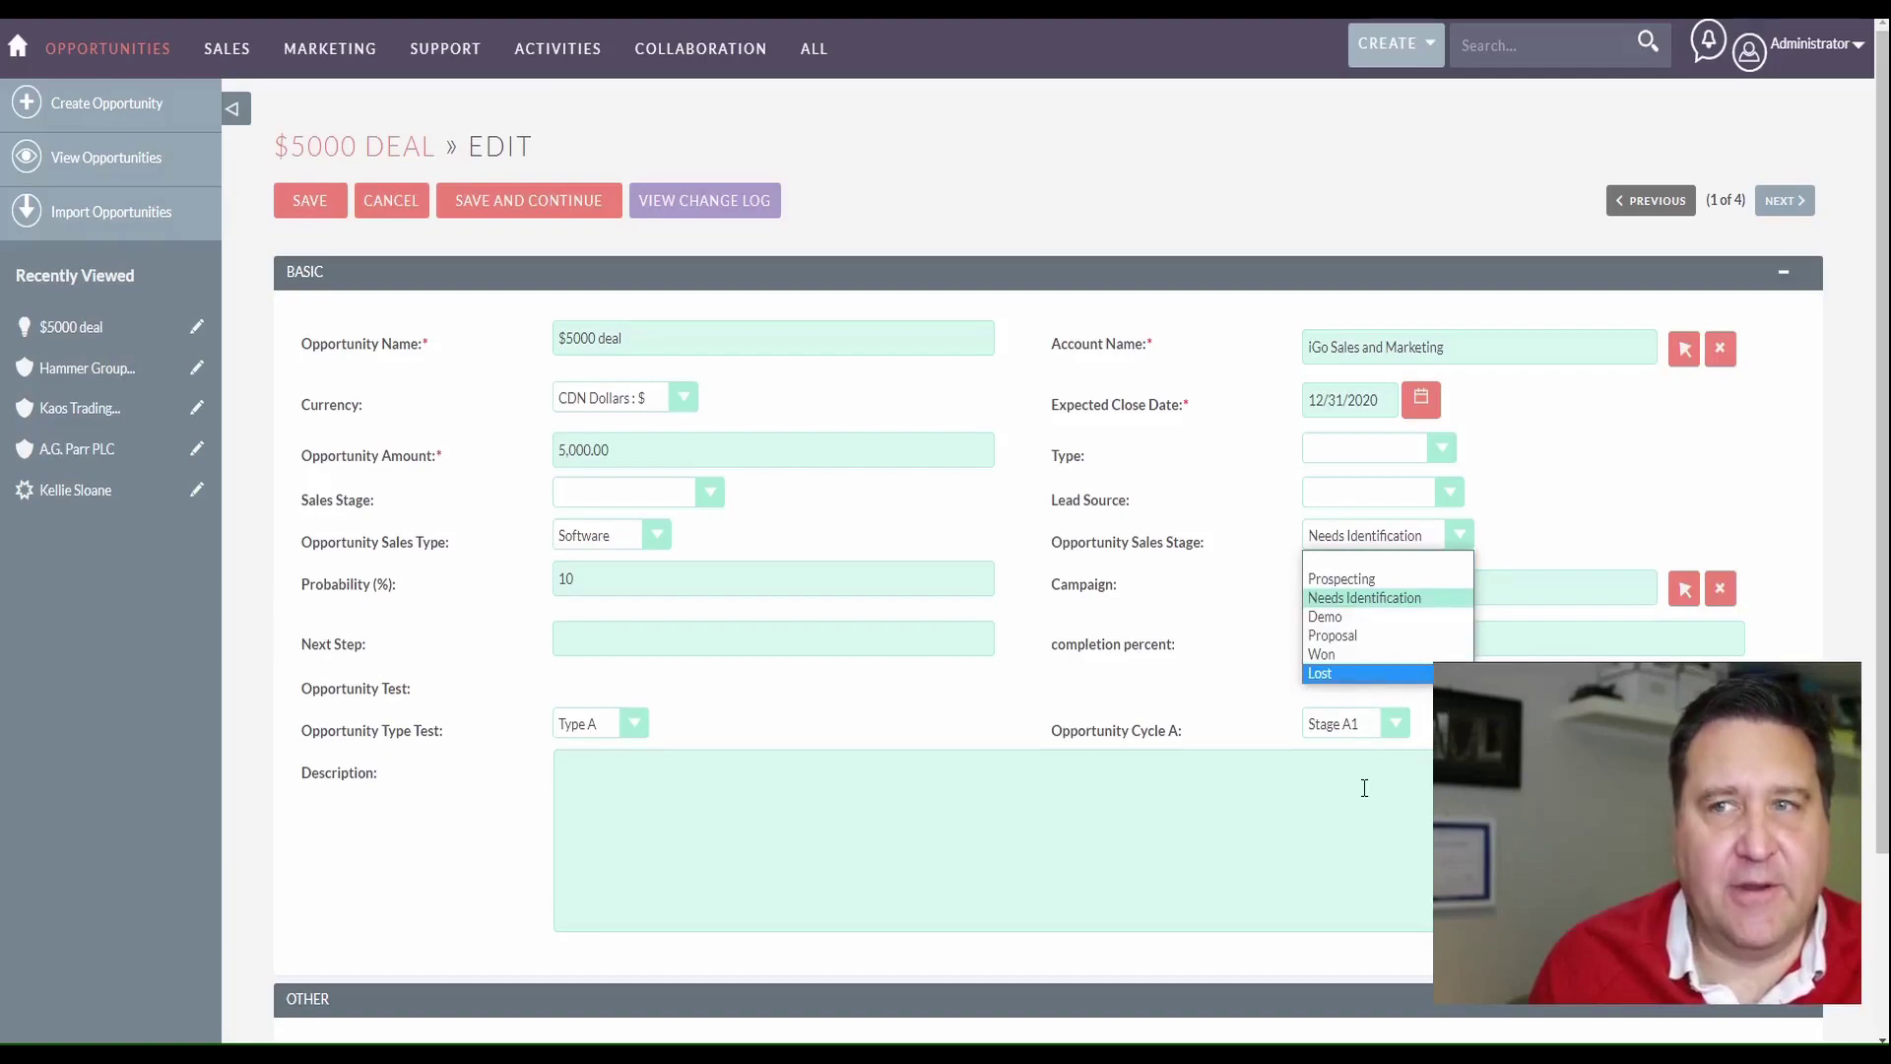
click(1645, 455)
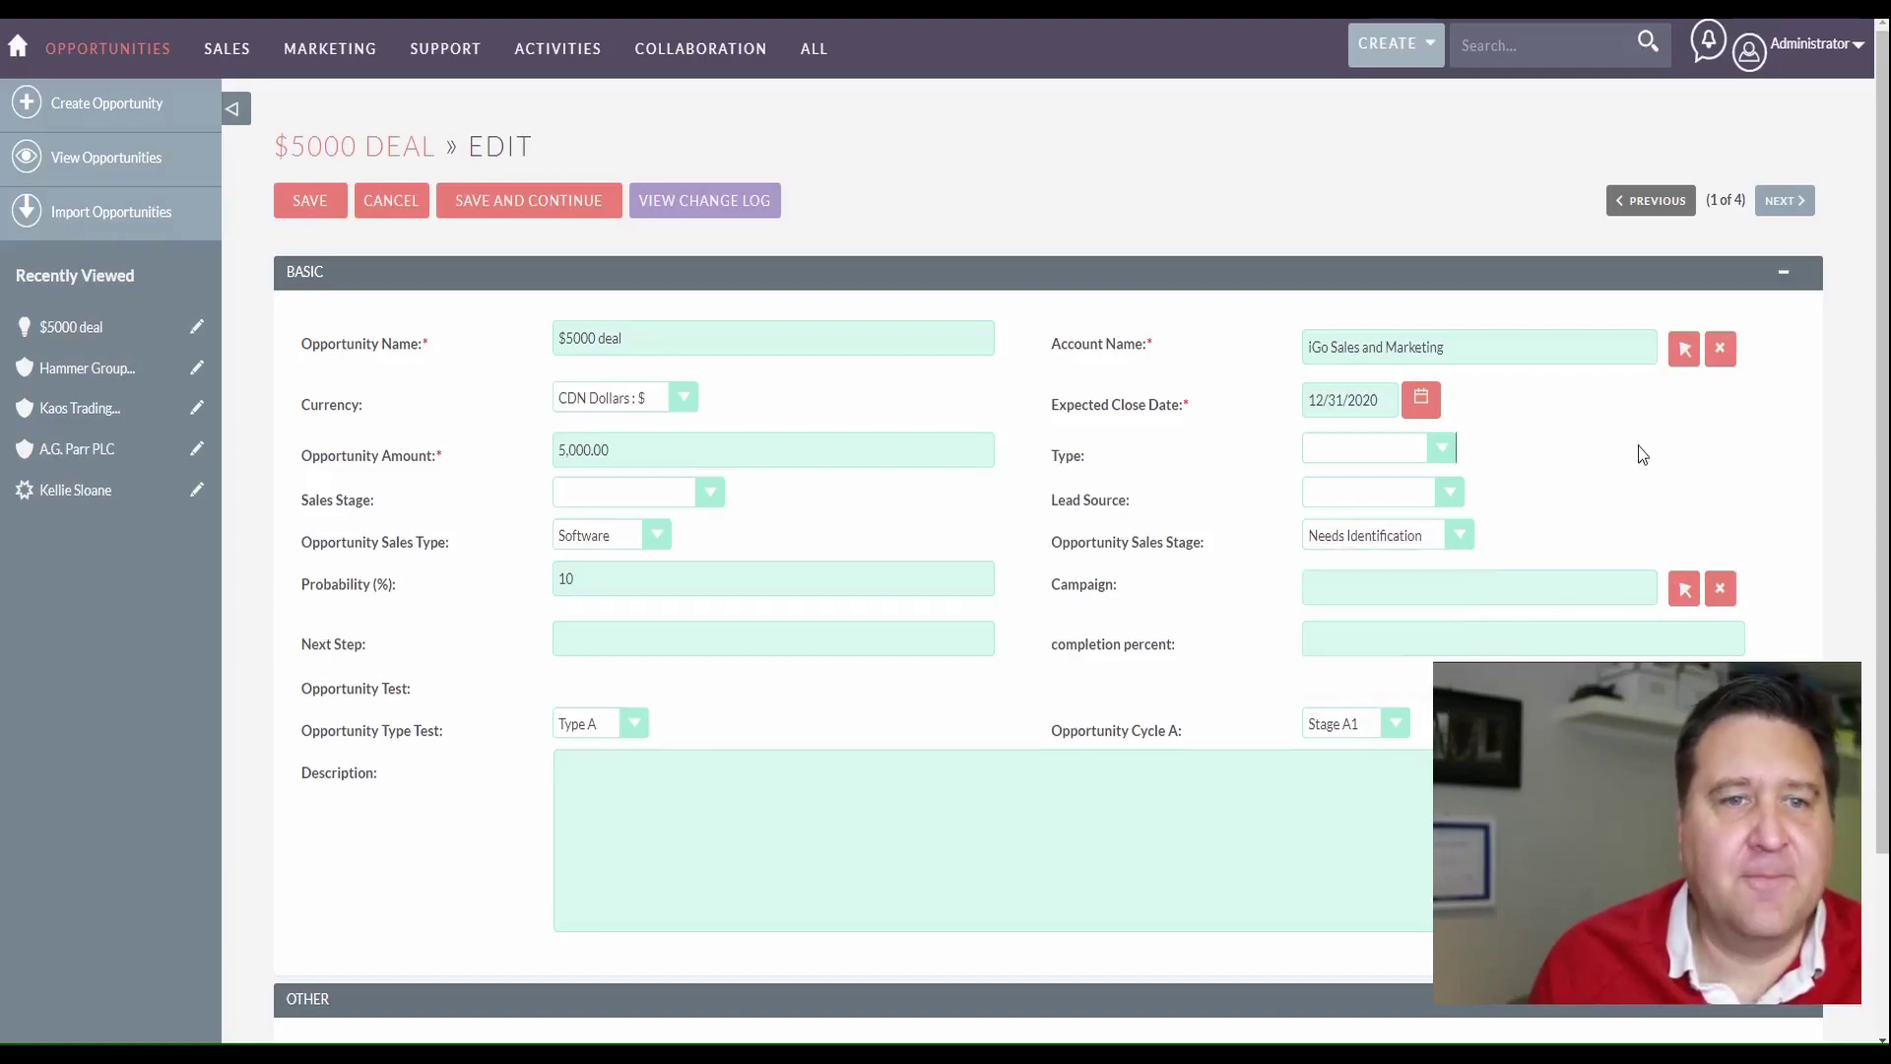
key(alt+Tab)
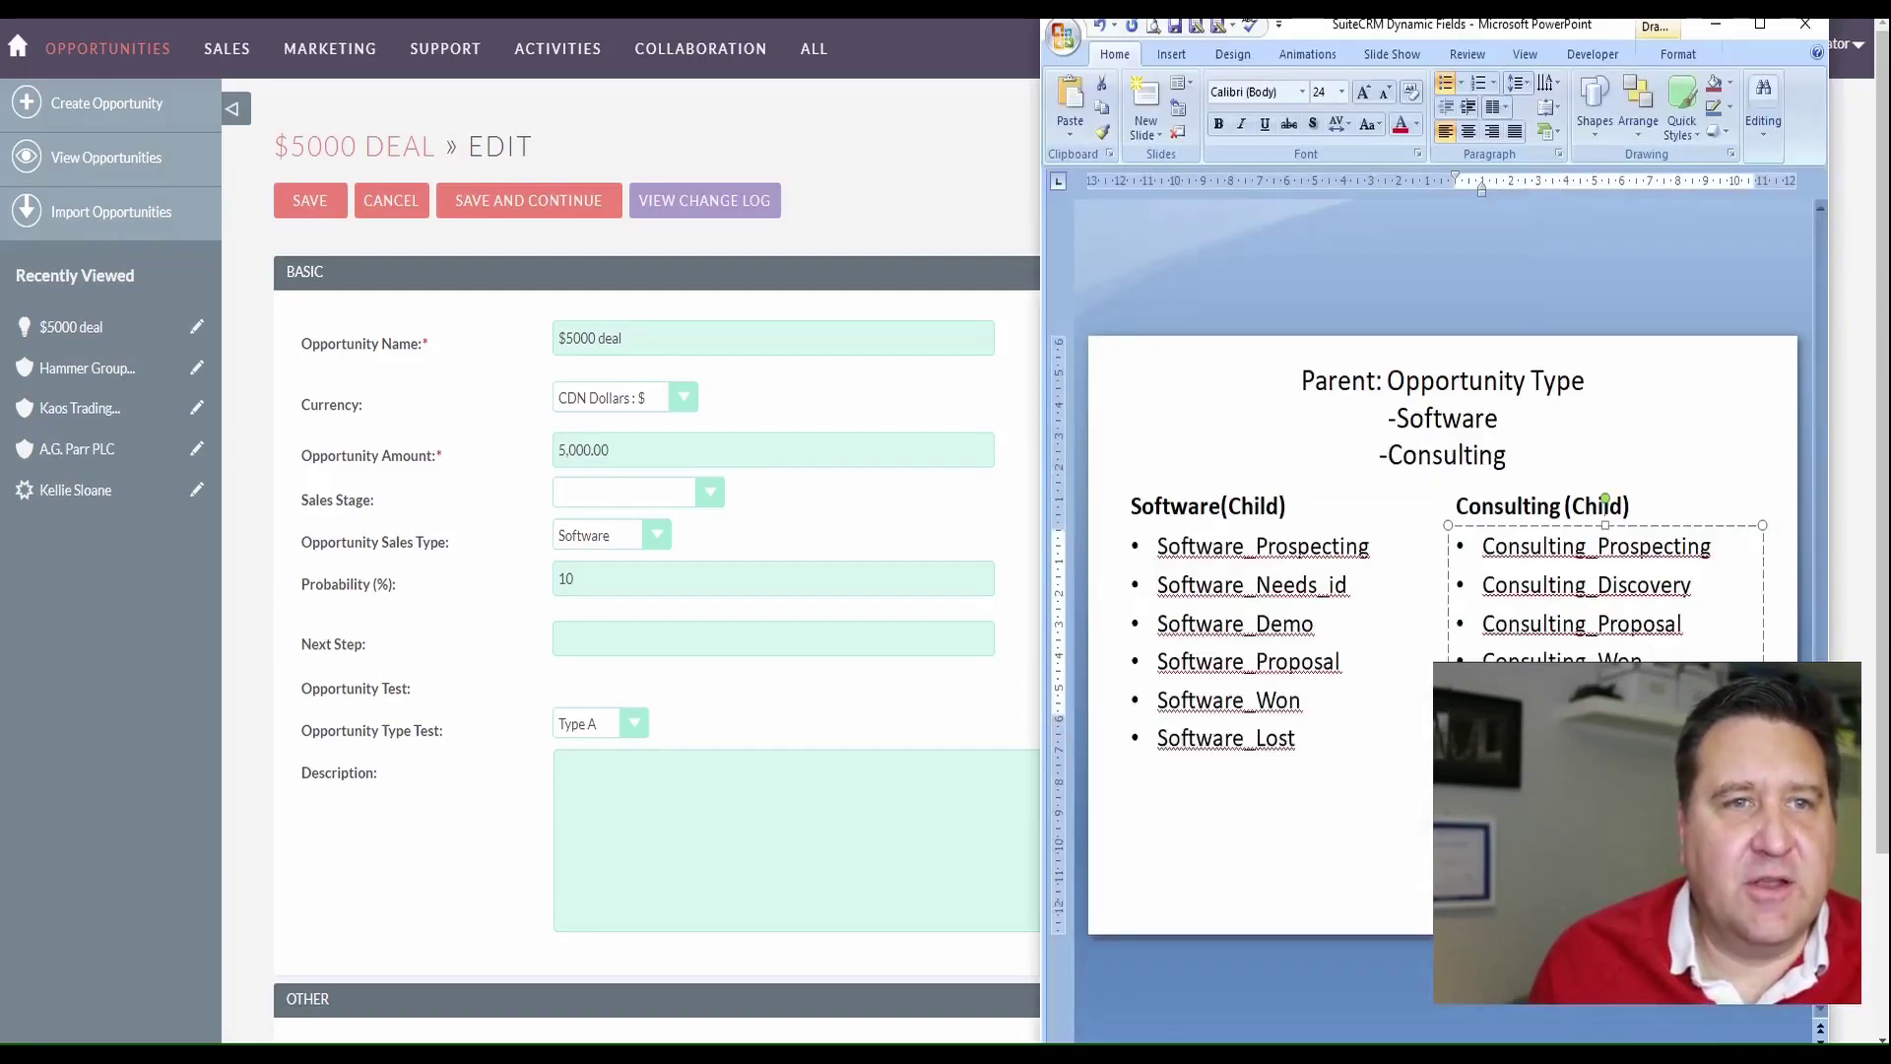
Maximise the PowerPoint Dynamic Fields slide and point out the parent Software and Consulting lines
drag(1477, 22, 948, 114)
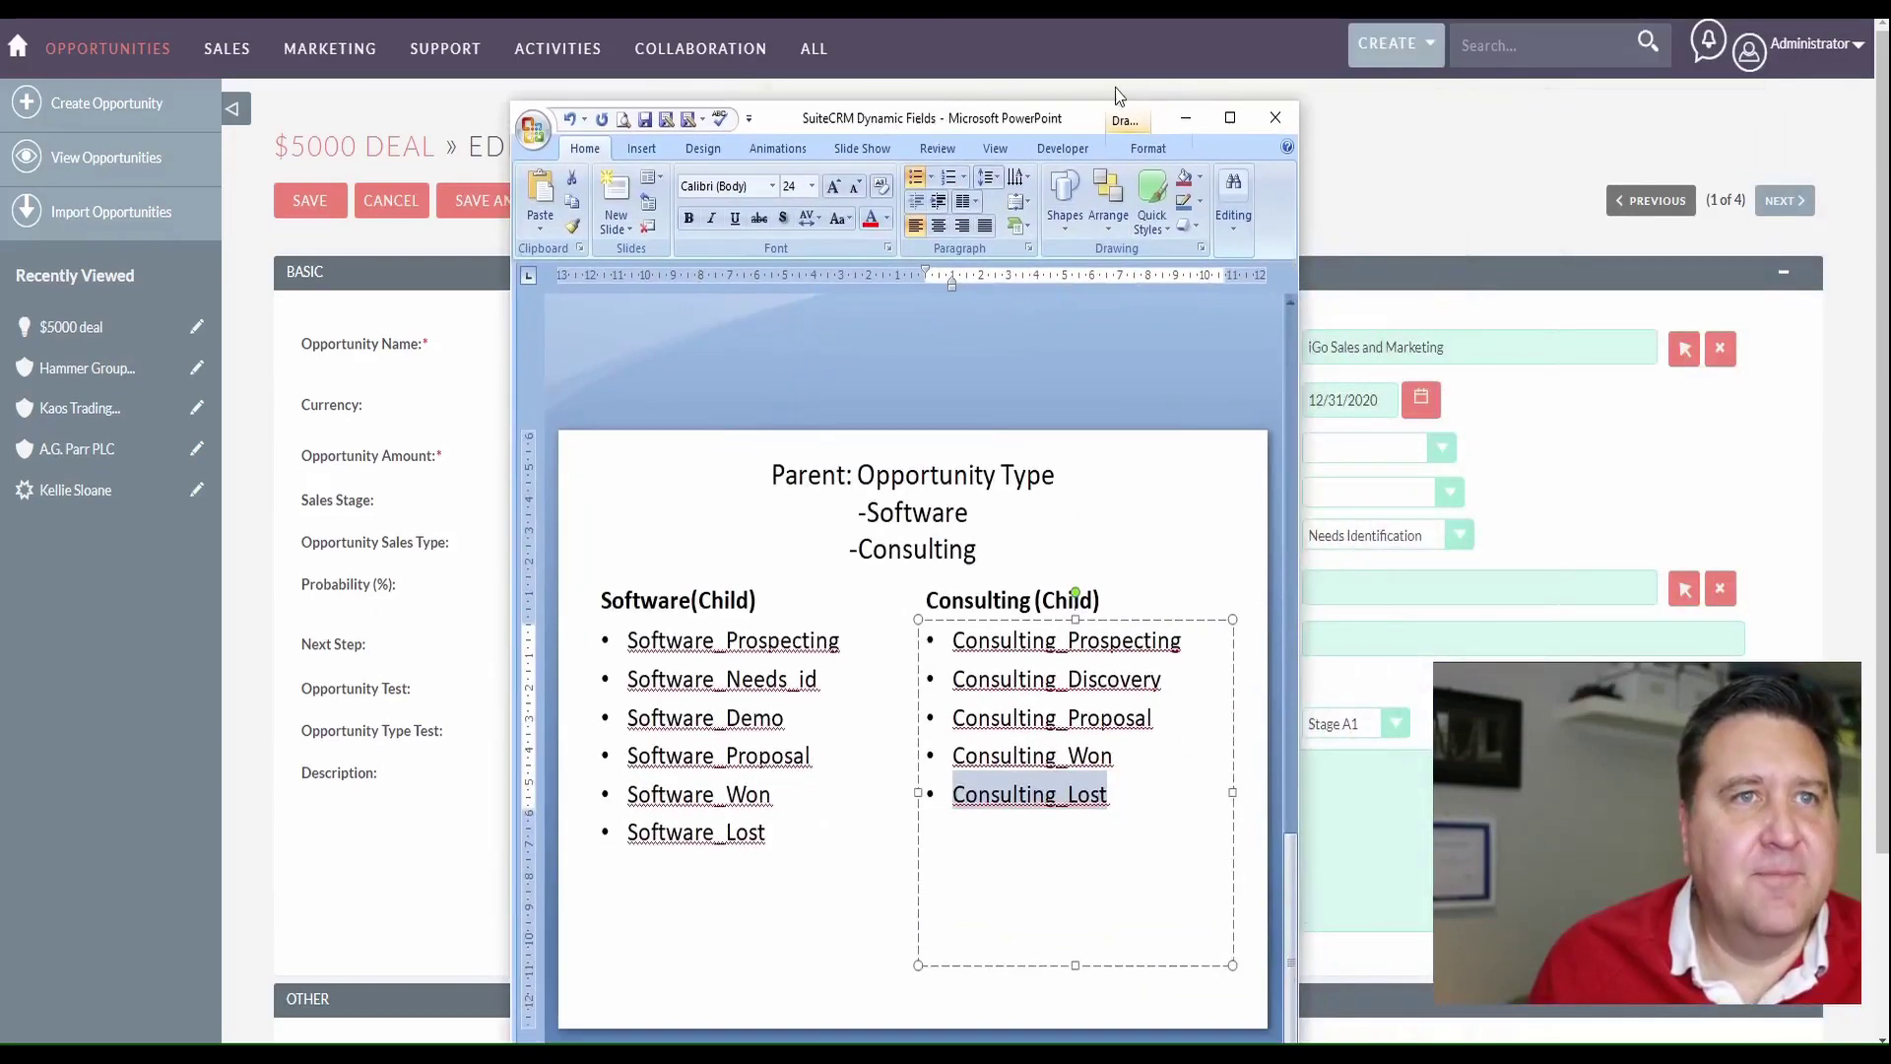
click(1230, 118)
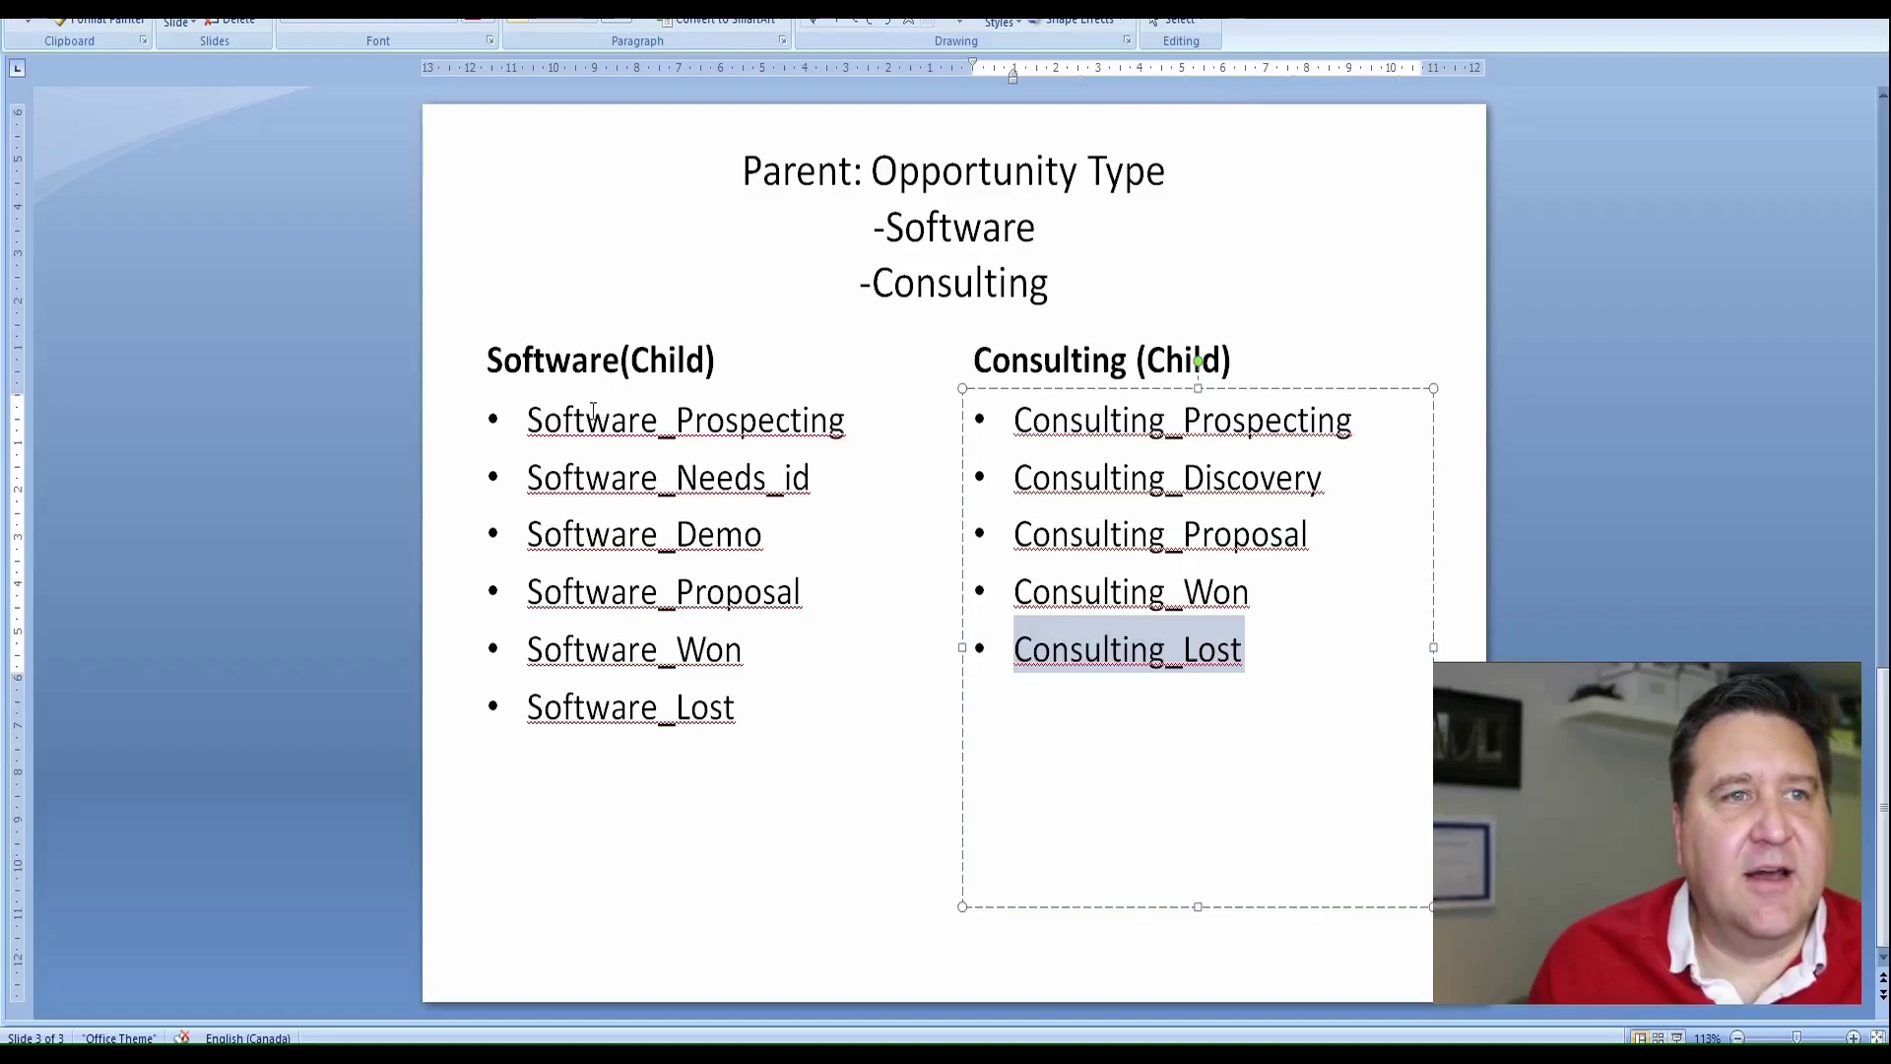
click(858, 282)
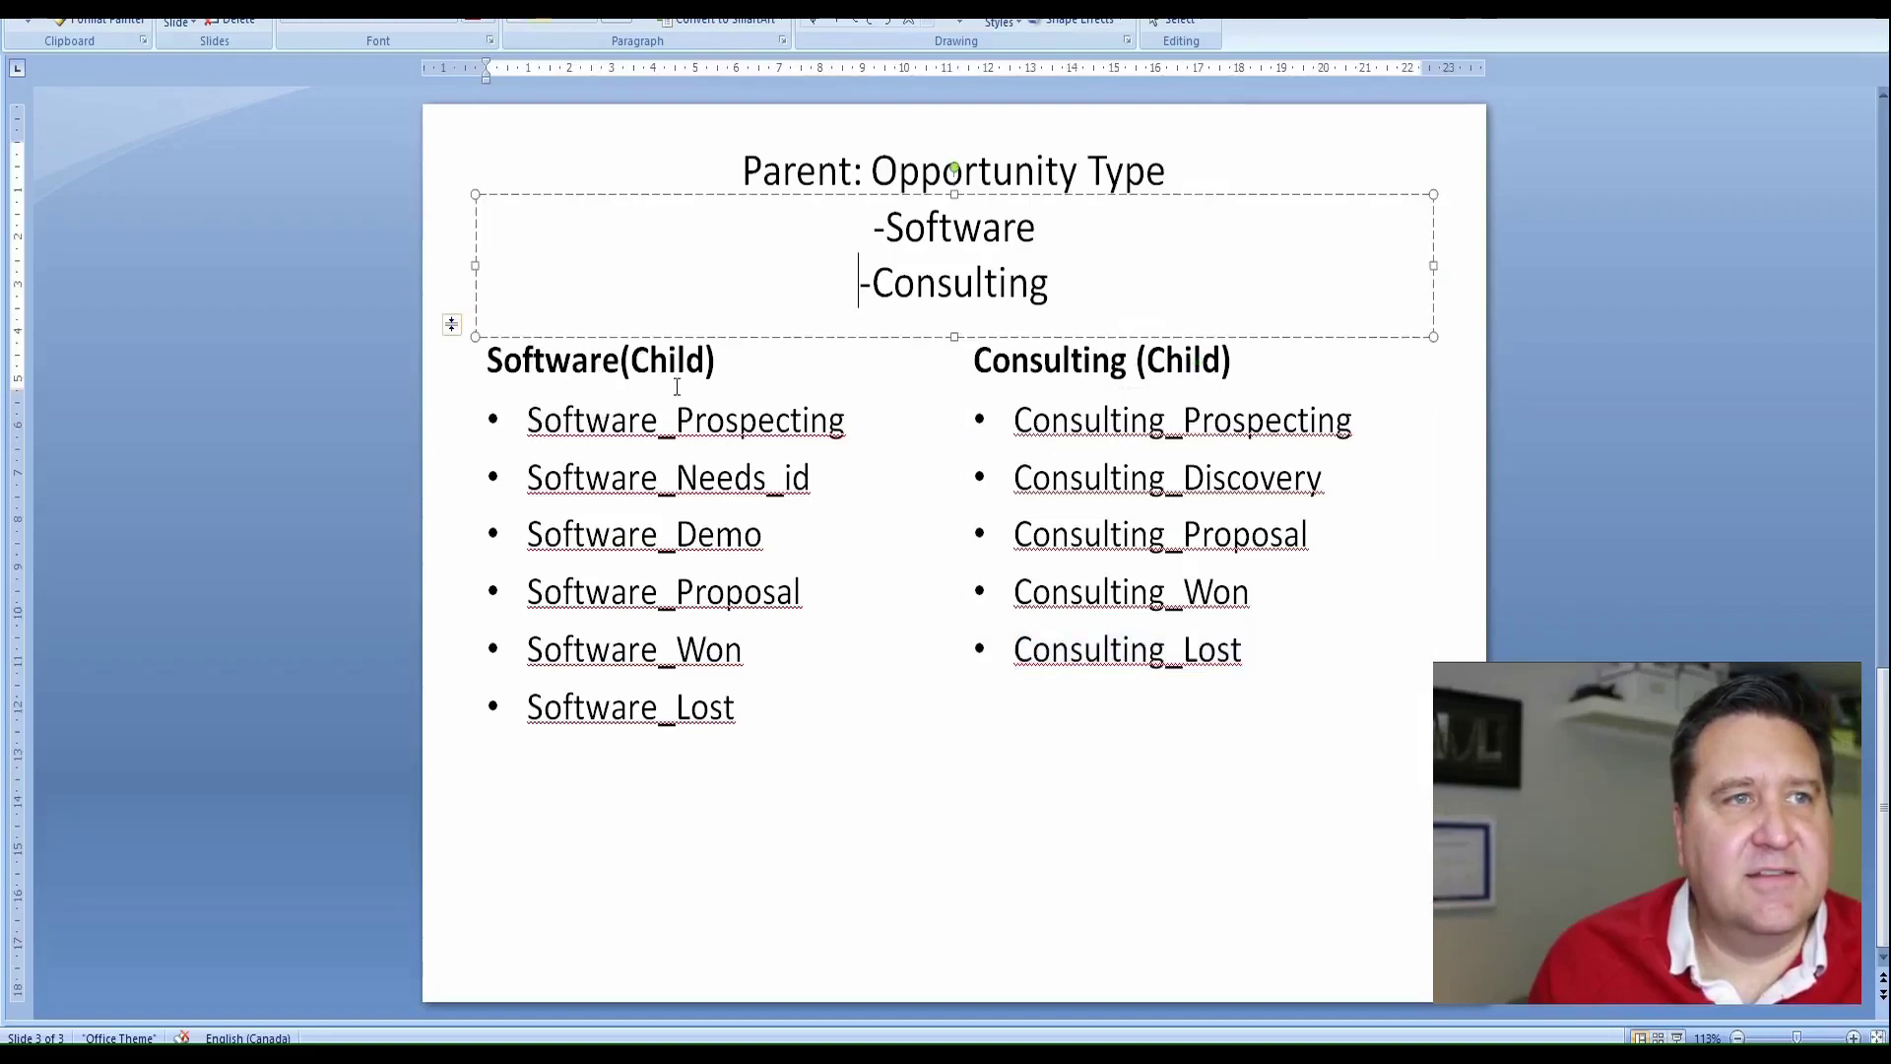
click(639, 420)
Highlight 'Software' and 'Prospecting' in the first Software child bullet, then clear the selection
drag(526, 421, 656, 420)
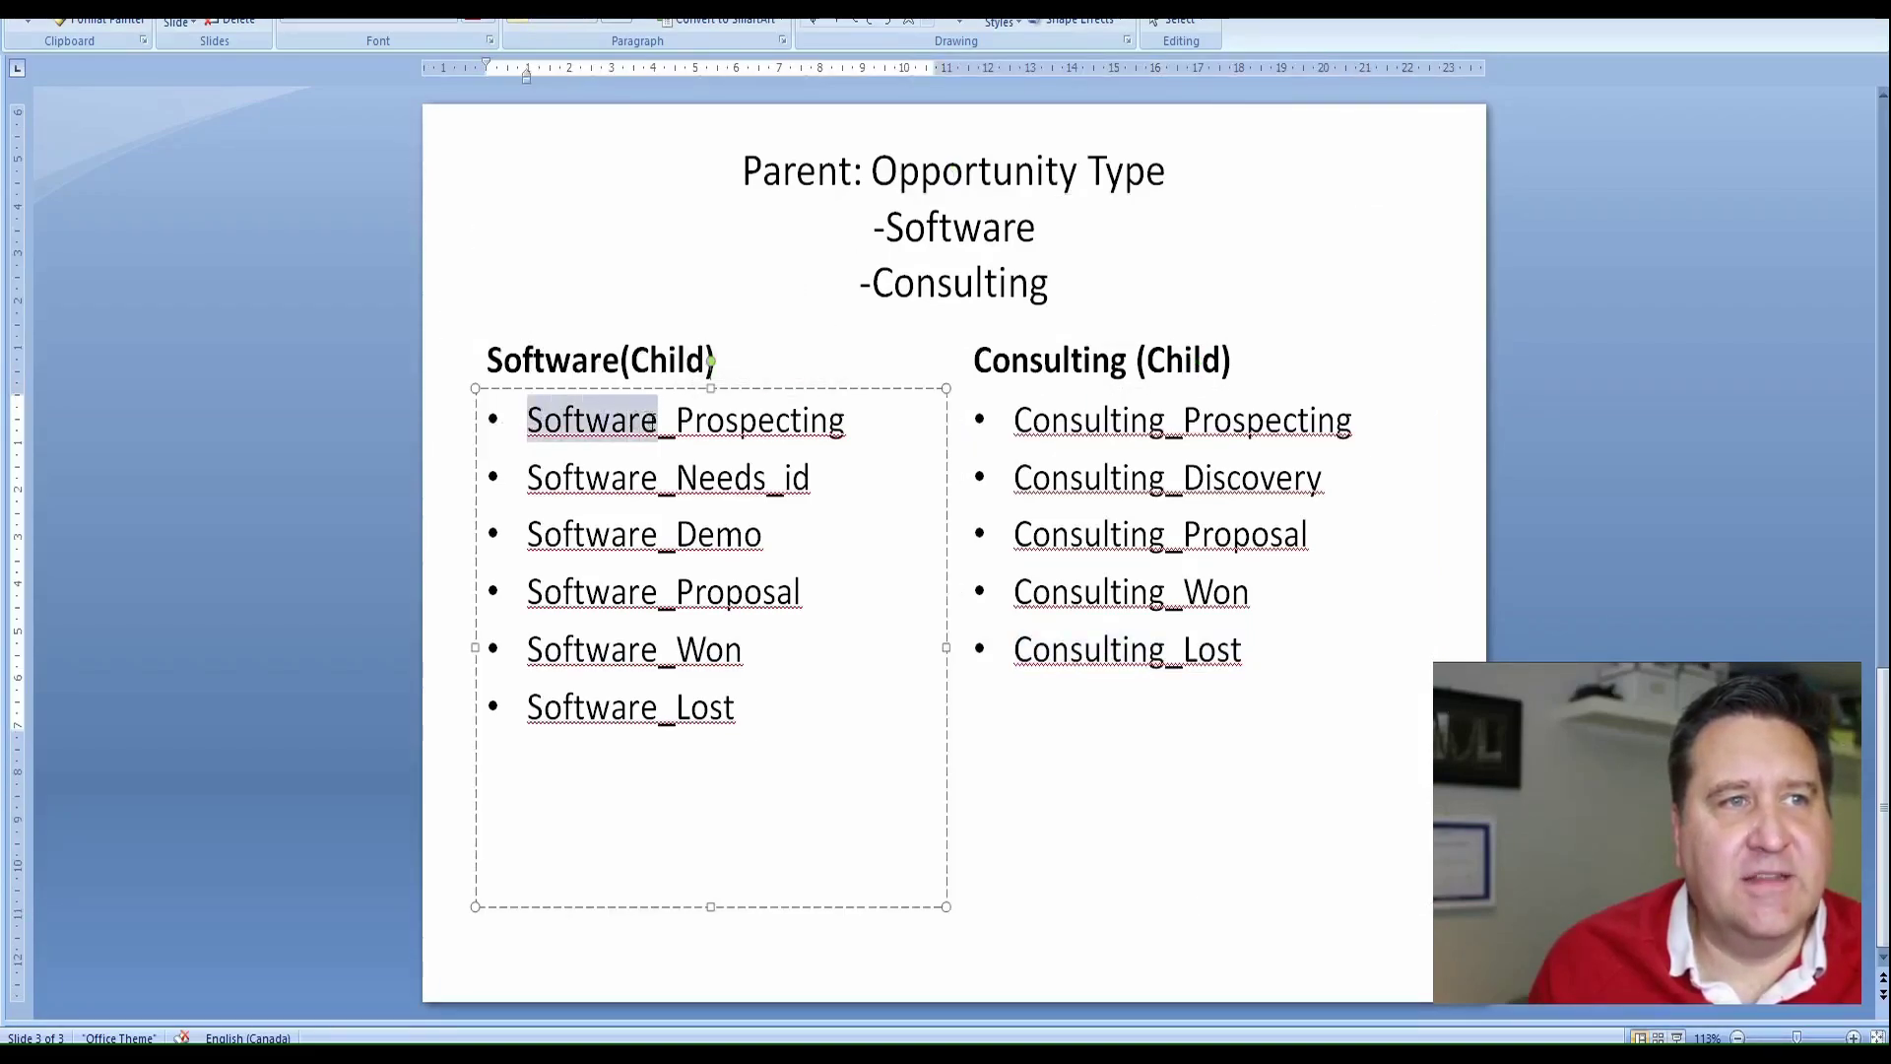
click(677, 421)
click(687, 421)
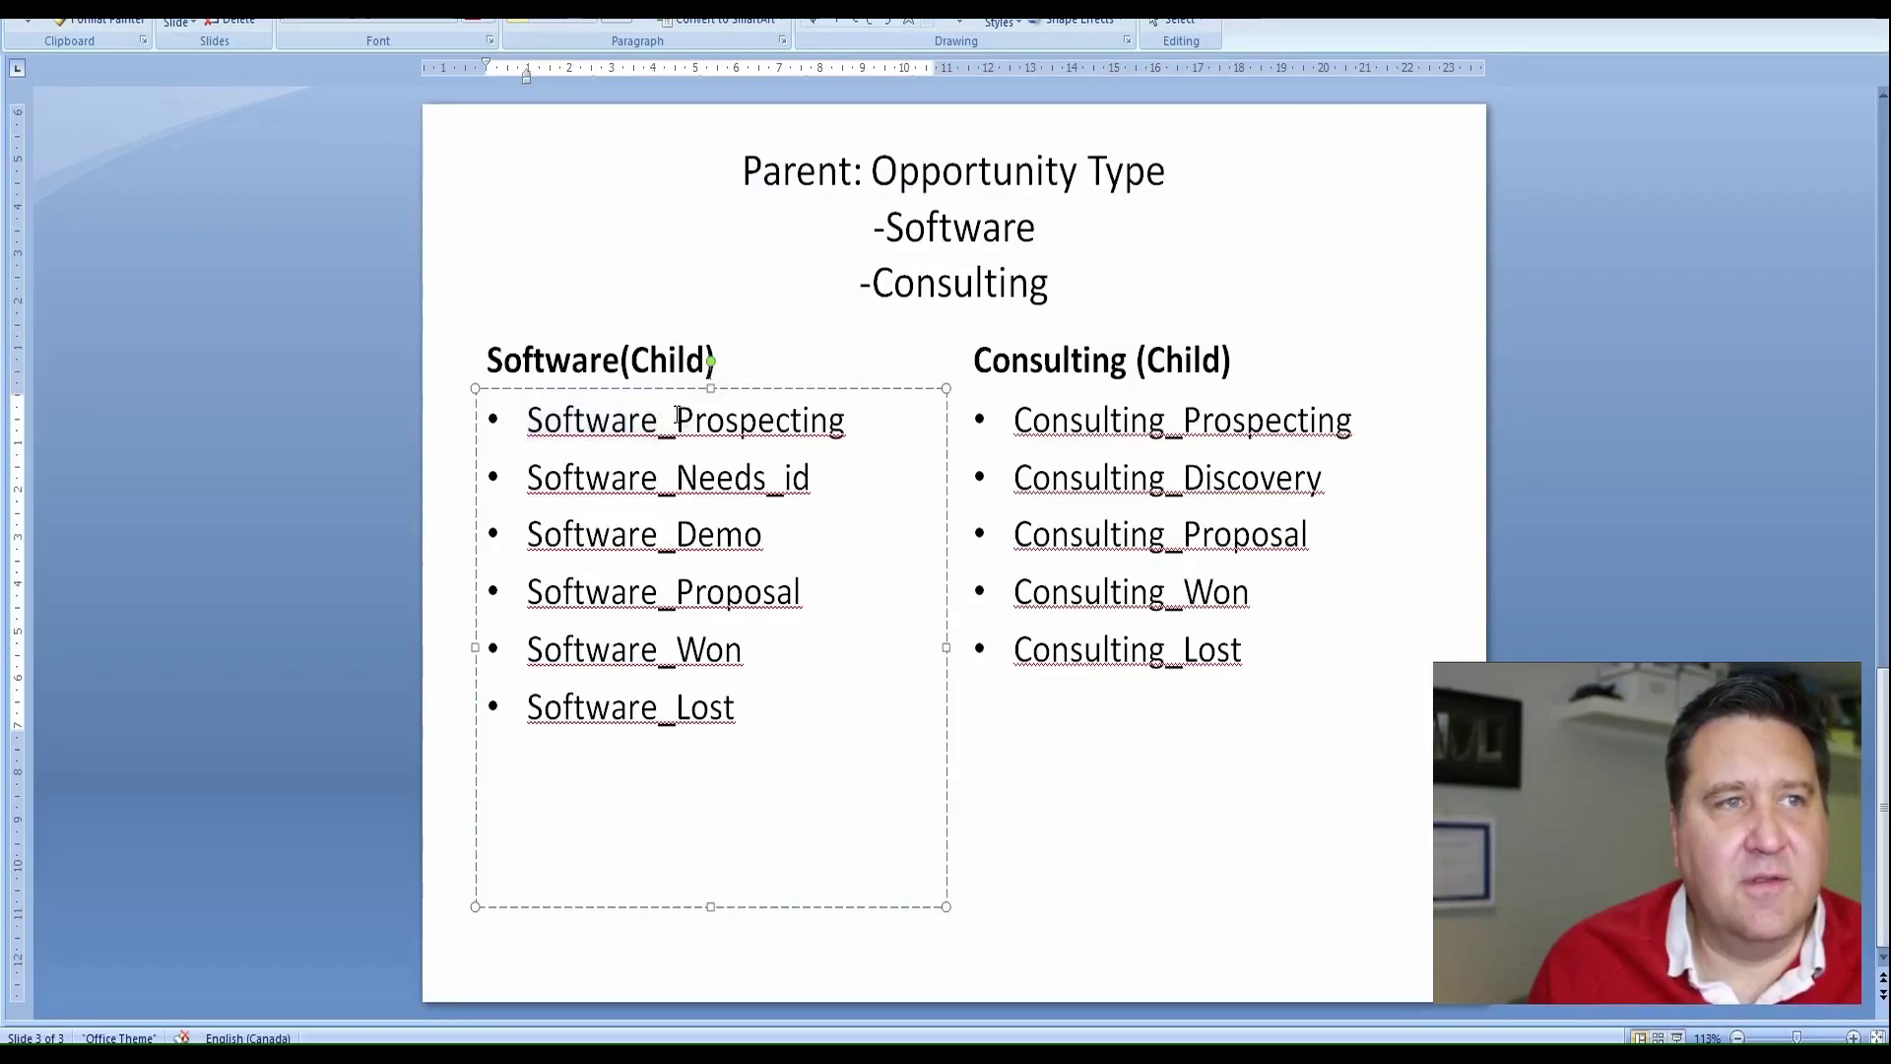
drag(678, 420, 846, 425)
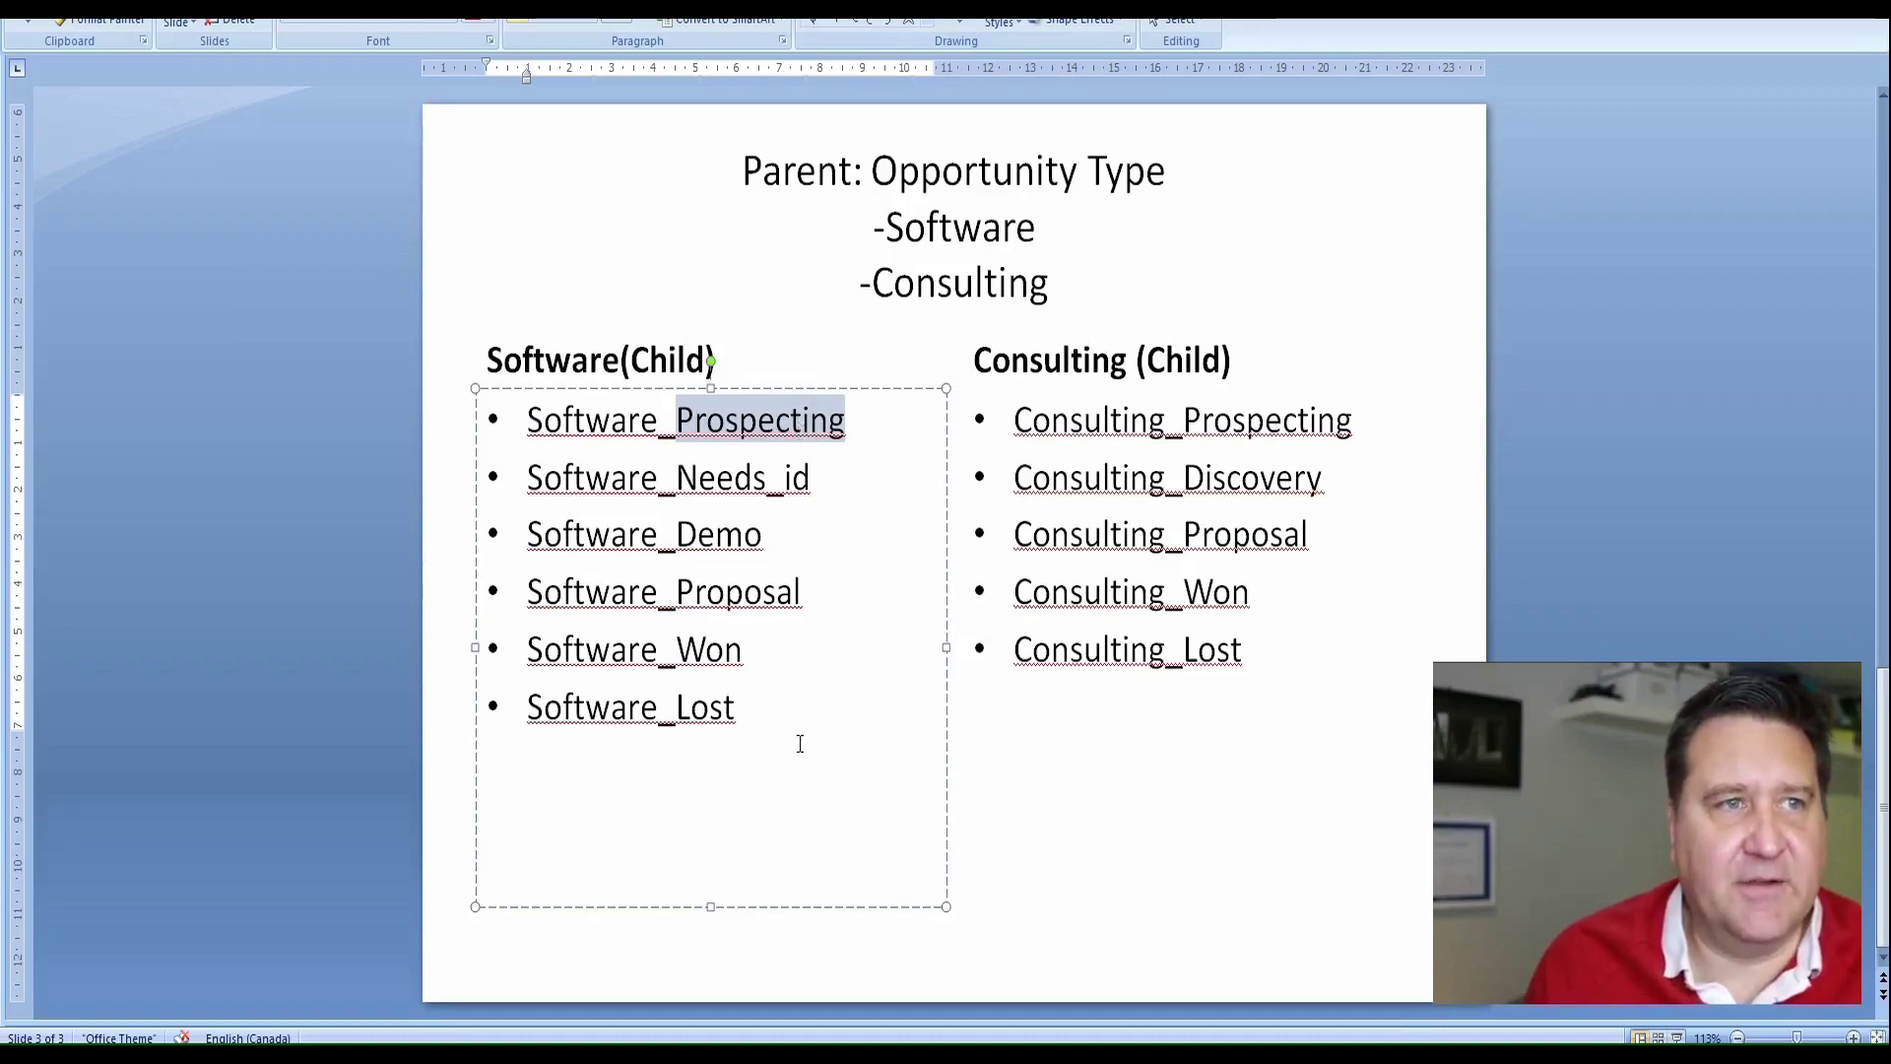
click(839, 753)
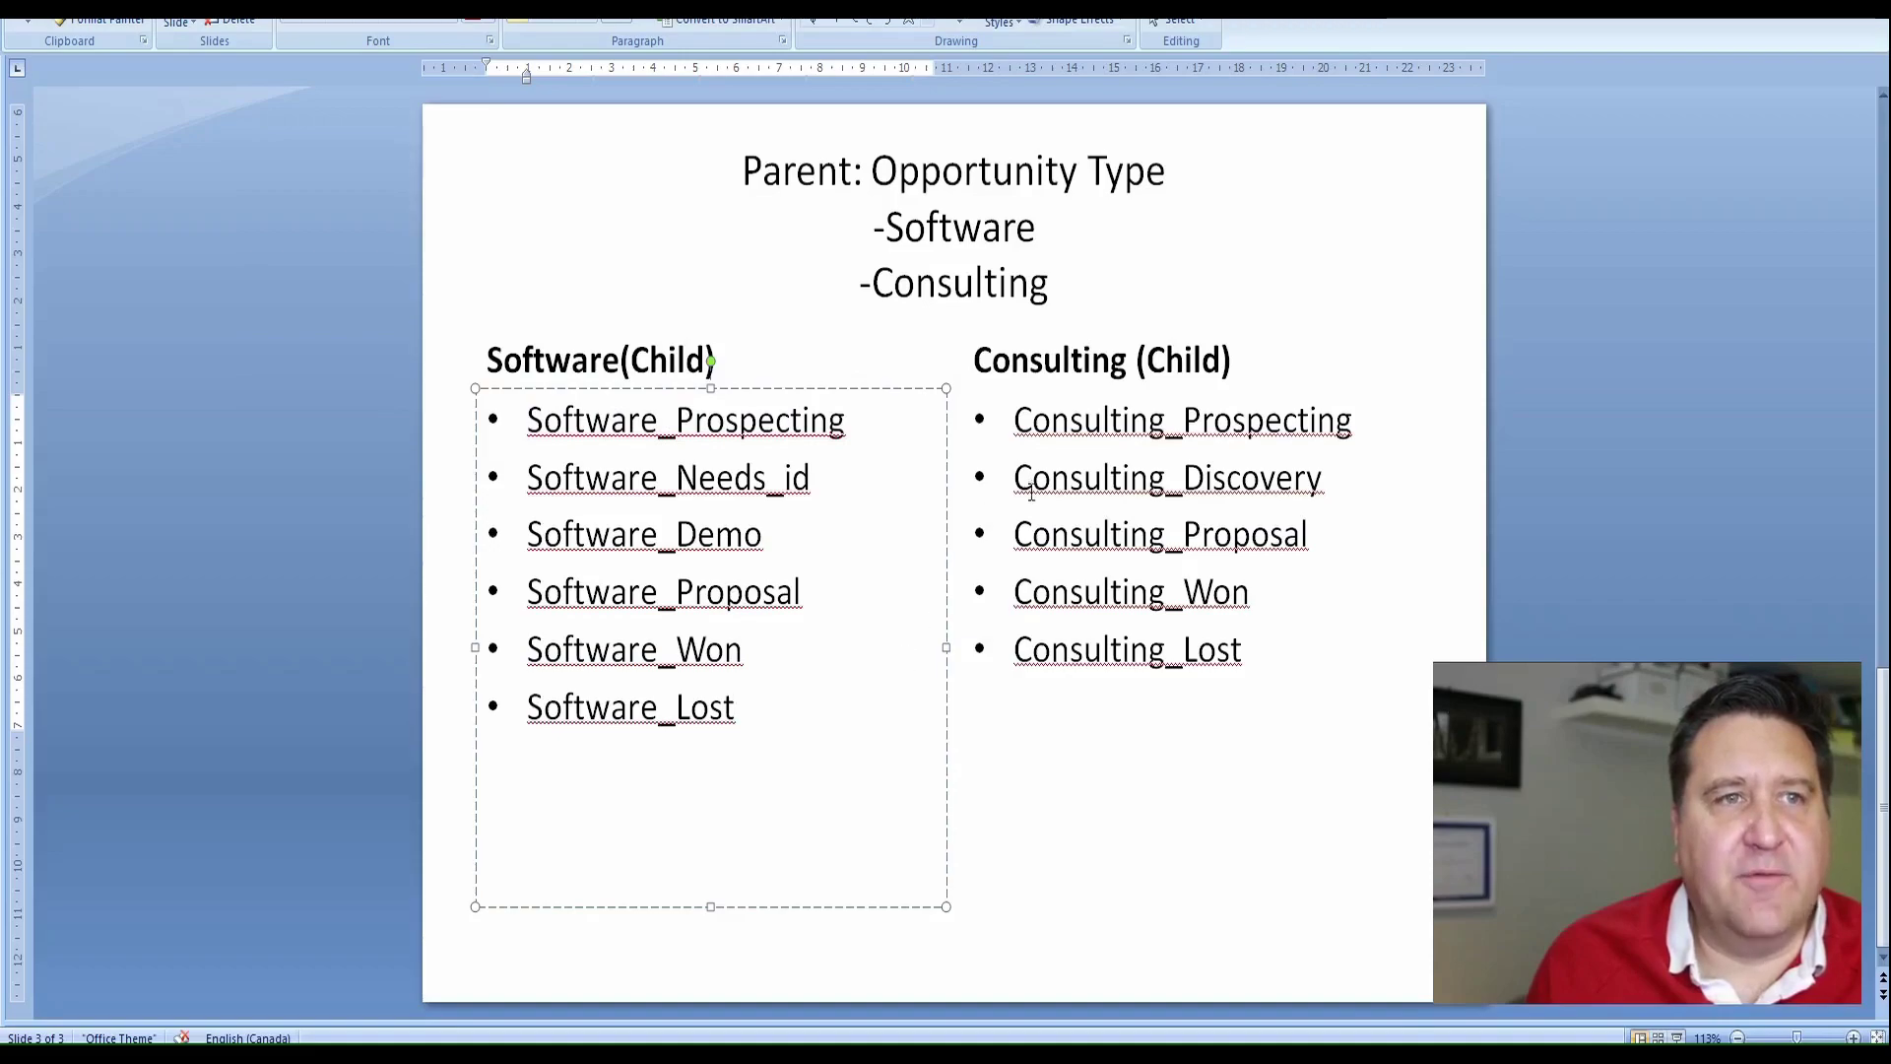
click(1367, 118)
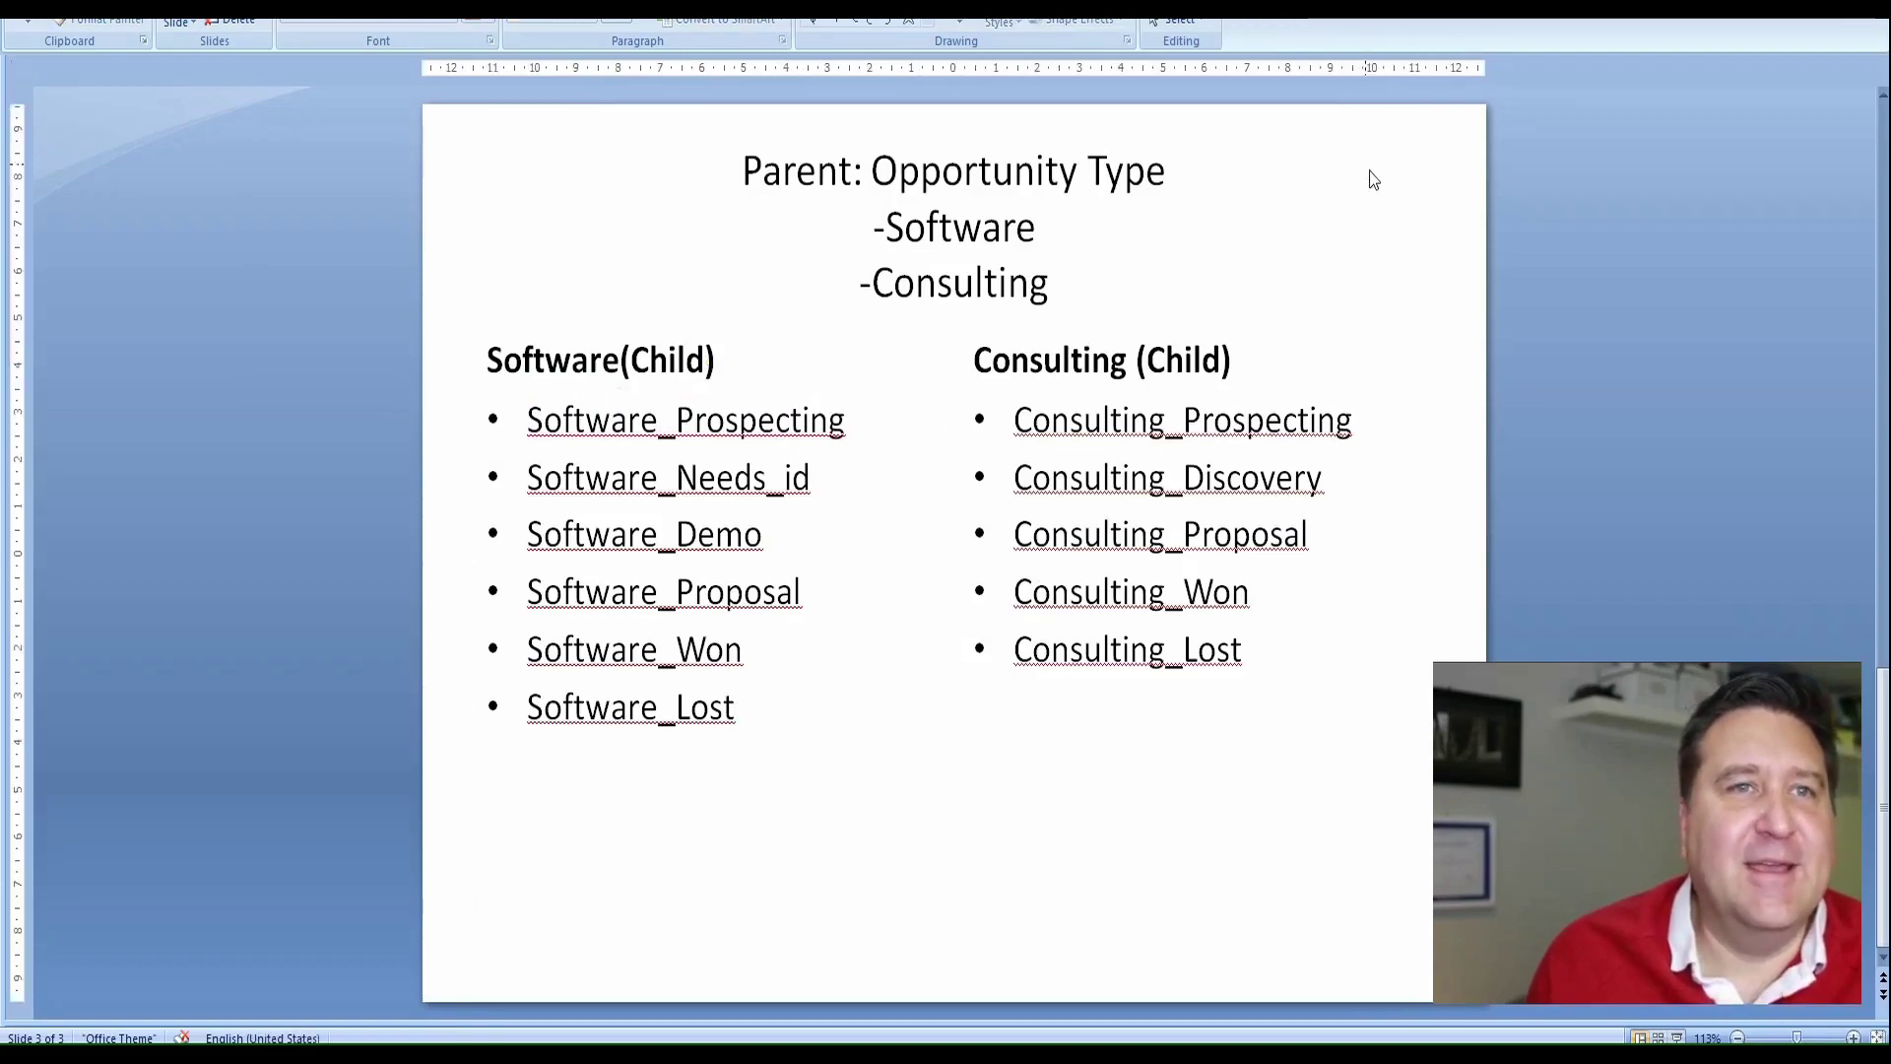